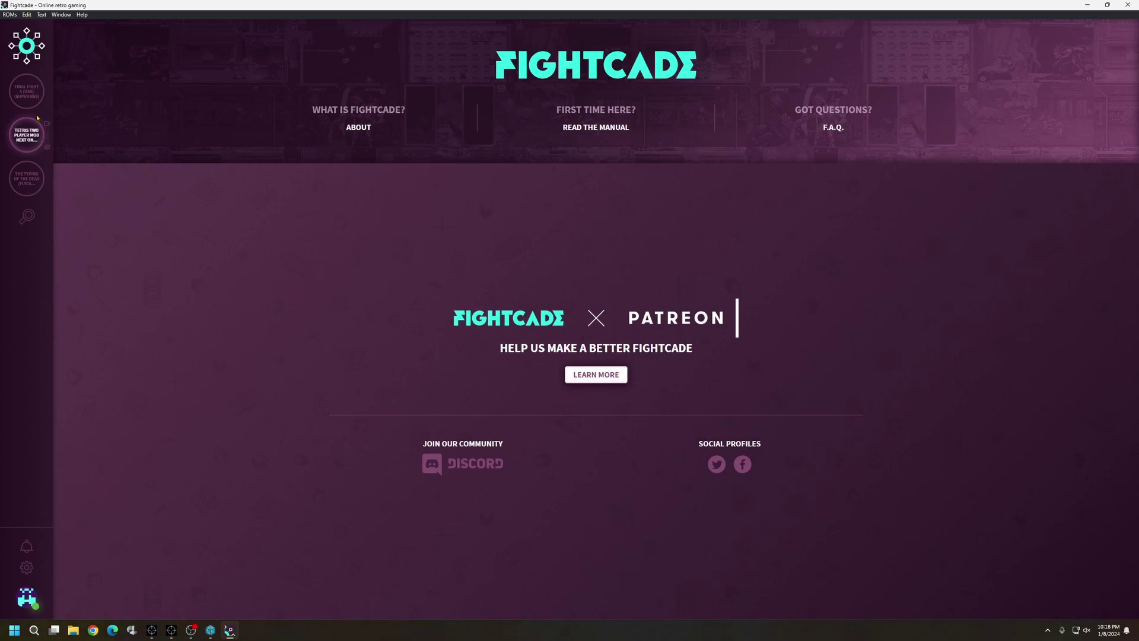
# - Open the Final Fight 3 (USA) (Super NES) channel and run a test game in full screen
pyautogui.click(34, 96)
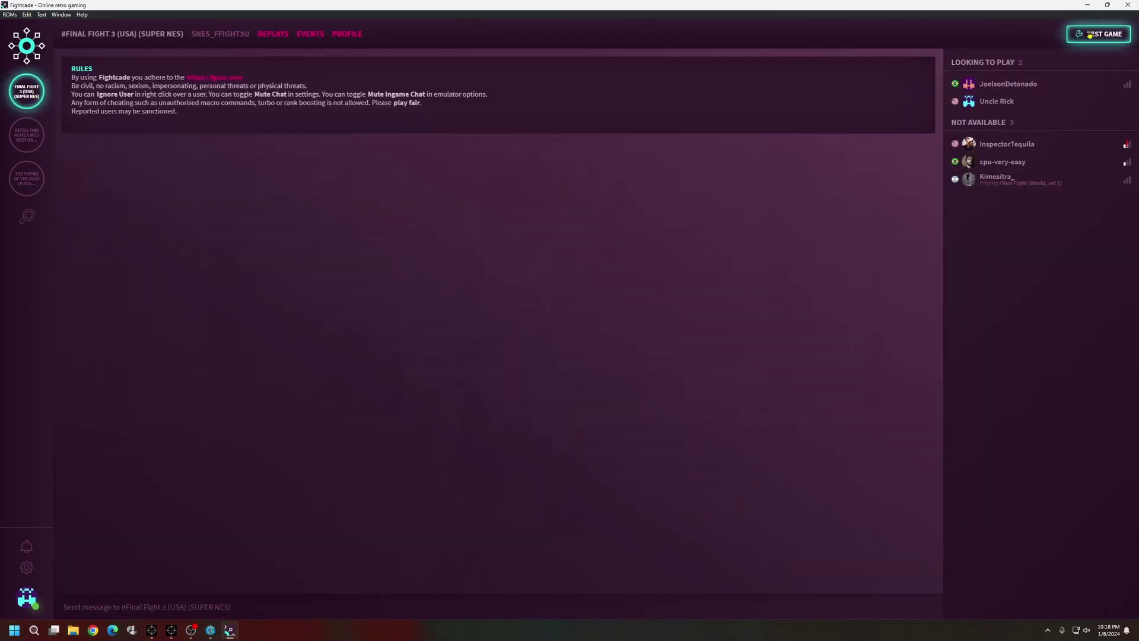
pyautogui.click(1089, 35)
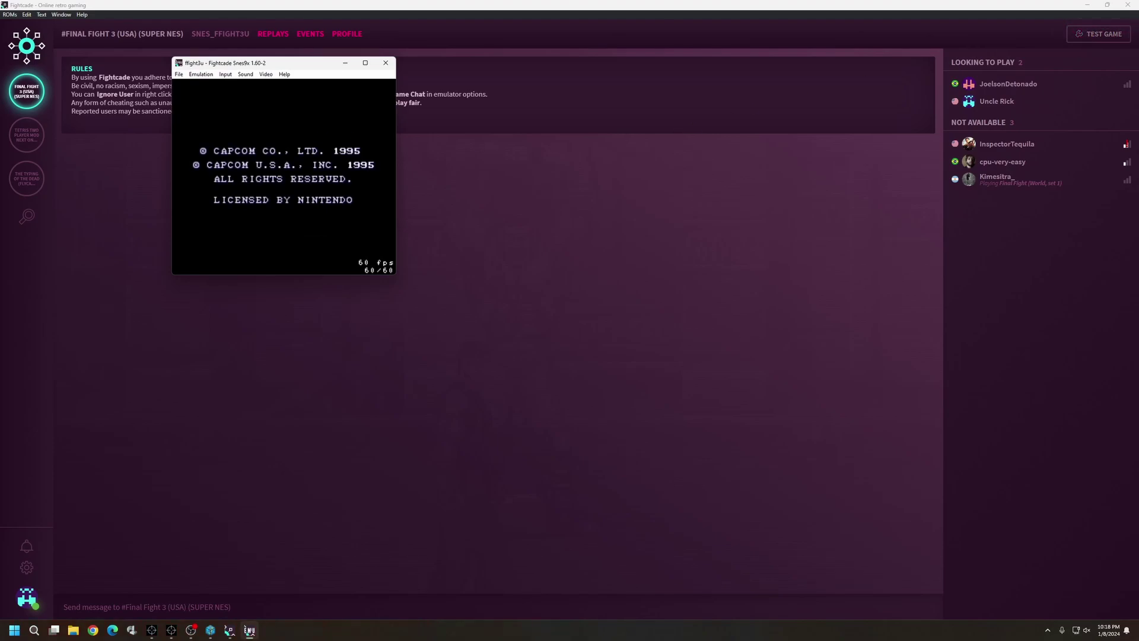
pyautogui.hotkey('alt', 'Return')
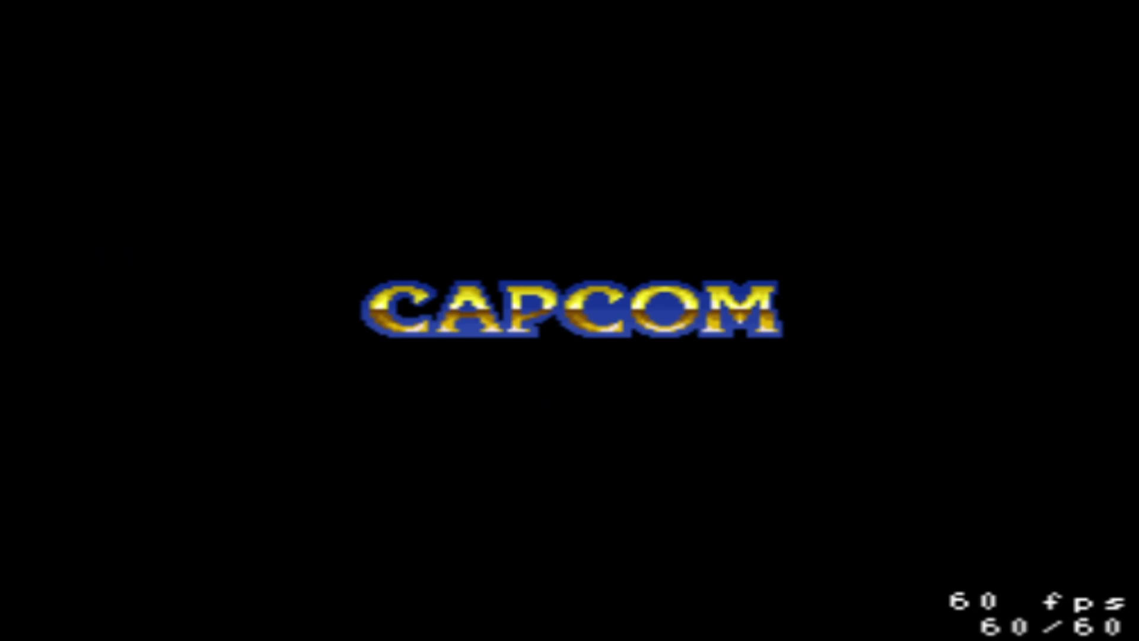
# - Return the test game to windowed mode and close the emulator after viewing its video options
pyautogui.press('Escape')
pyautogui.press('Escape')
pyautogui.hotkey('alt', 'Return')
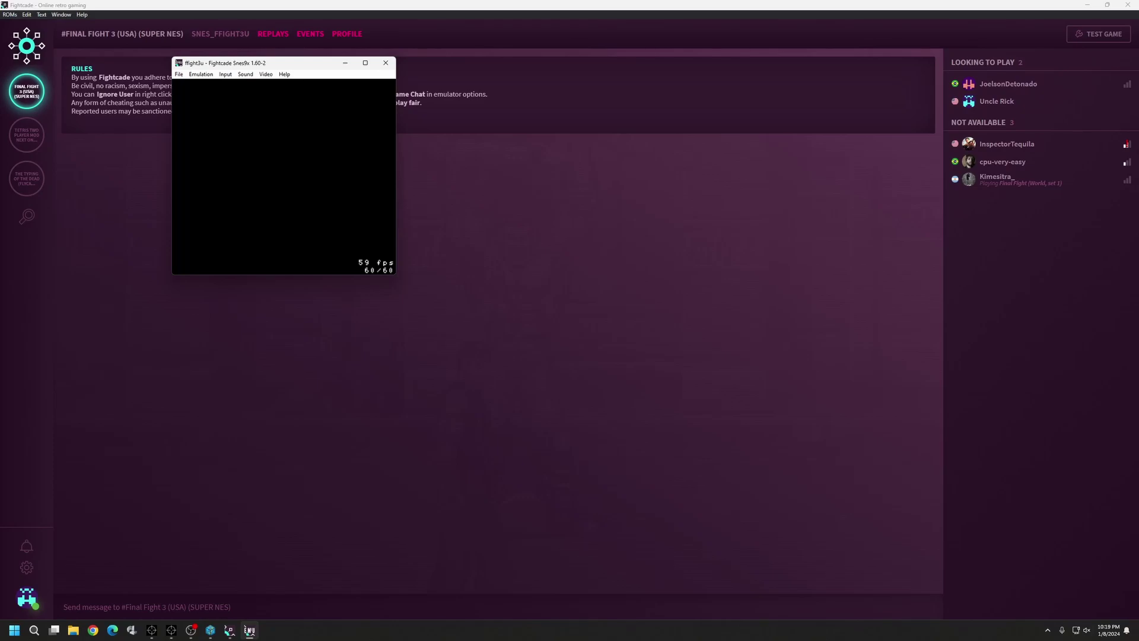
pyautogui.click(268, 75)
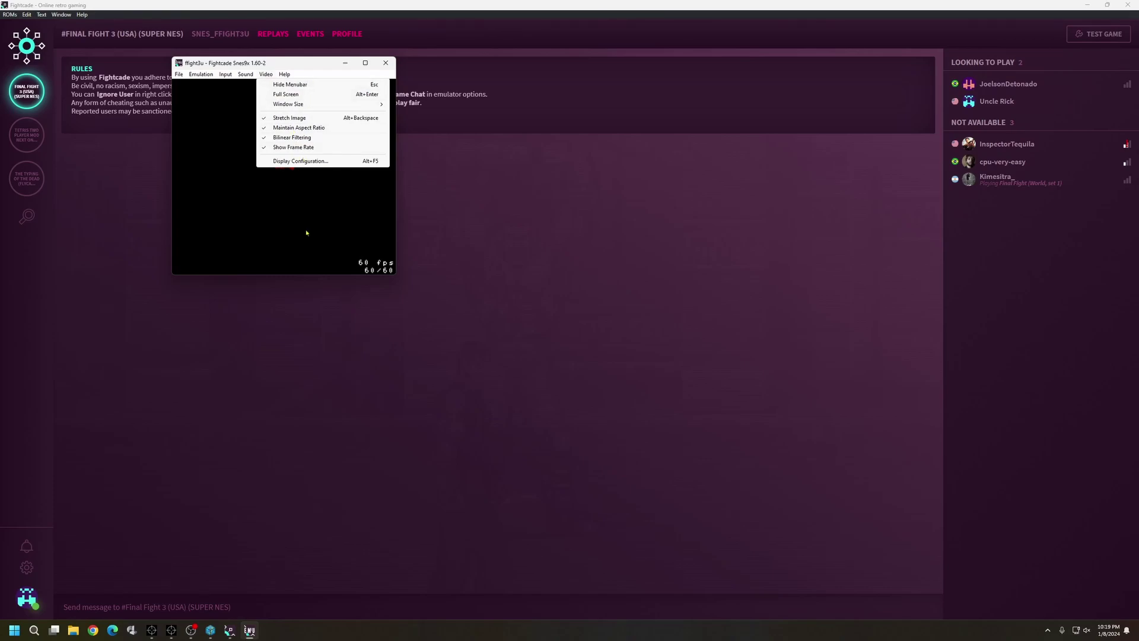
pyautogui.click(391, 68)
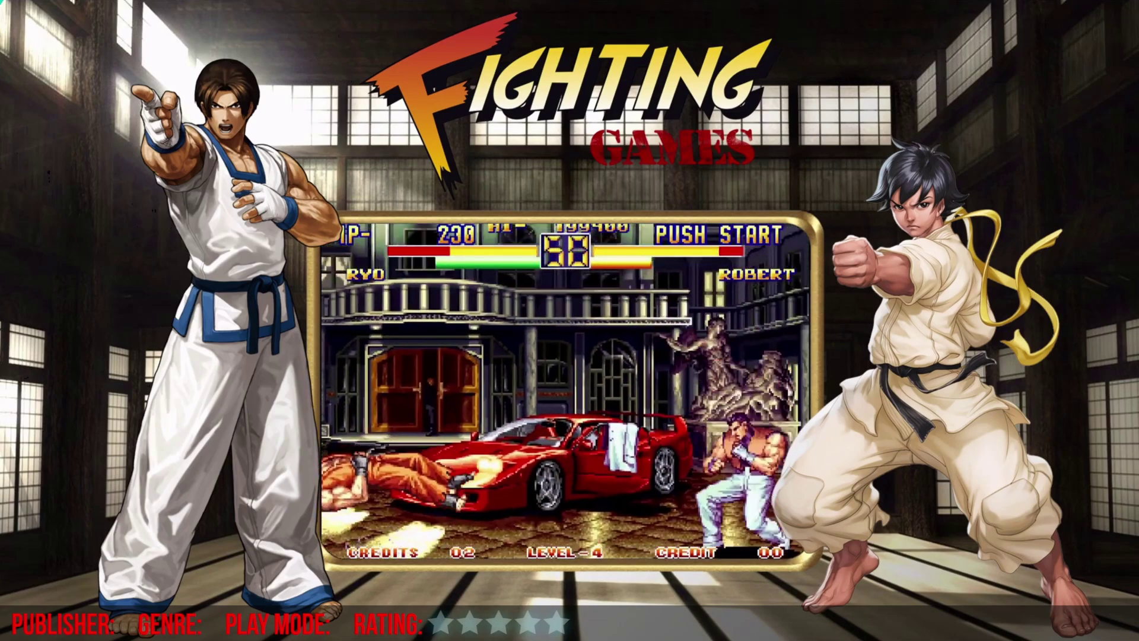
pyautogui.press('Return')
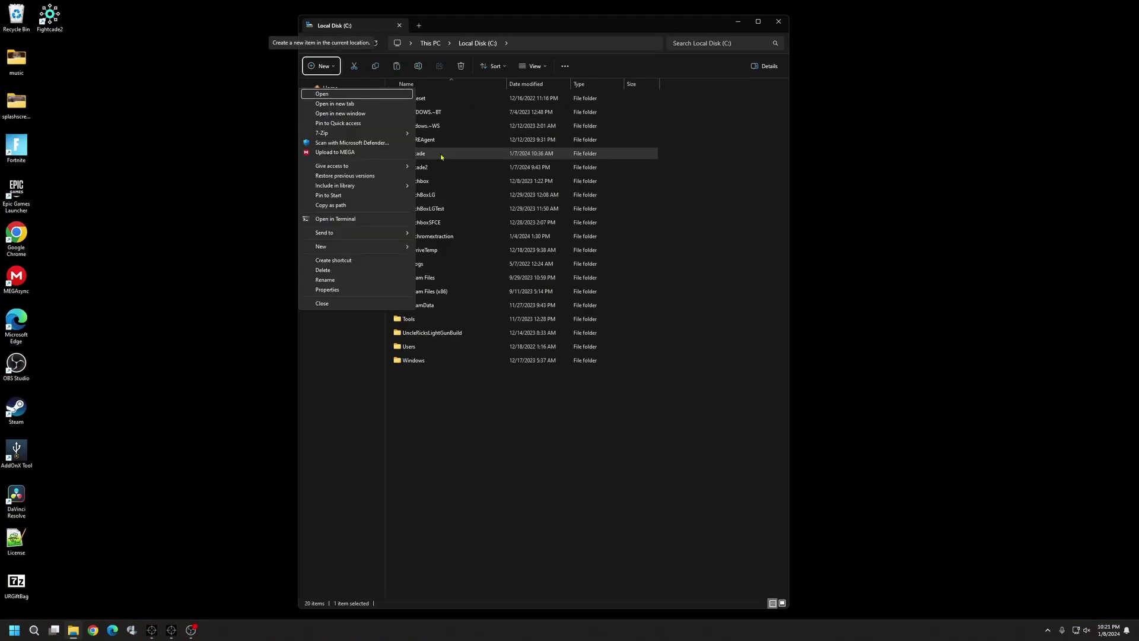
# - Copy the fightcade folder from Local Disk (C:) into LaunchBoxLG\Emulators, skipping files with the same names
pyautogui.click(475, 431)
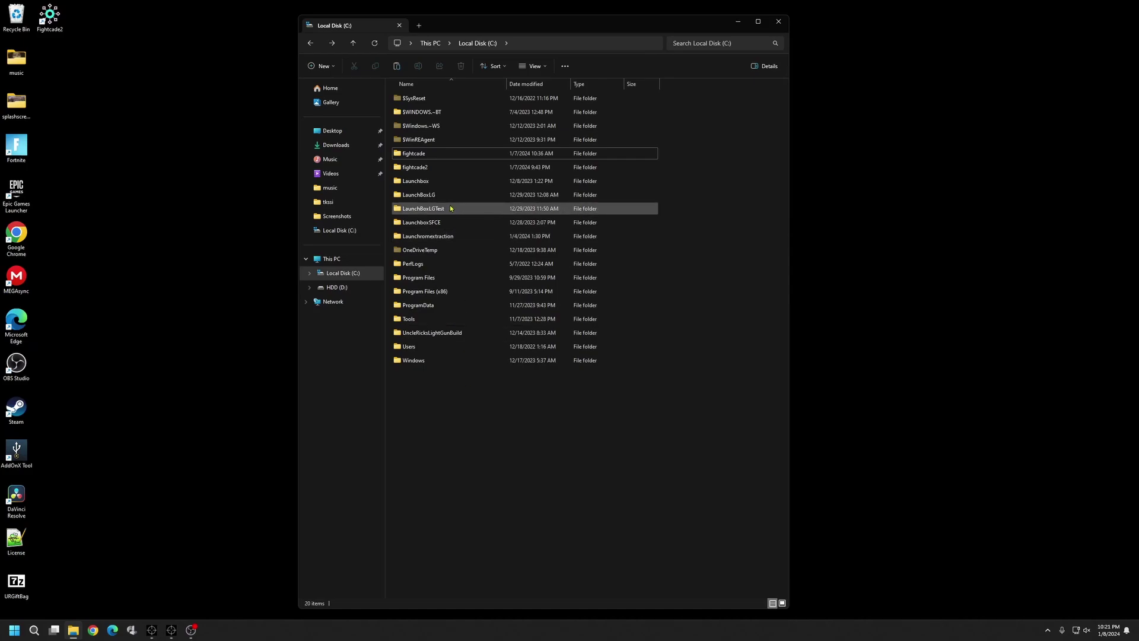
pyautogui.click(435, 155)
pyautogui.rightClick(436, 155)
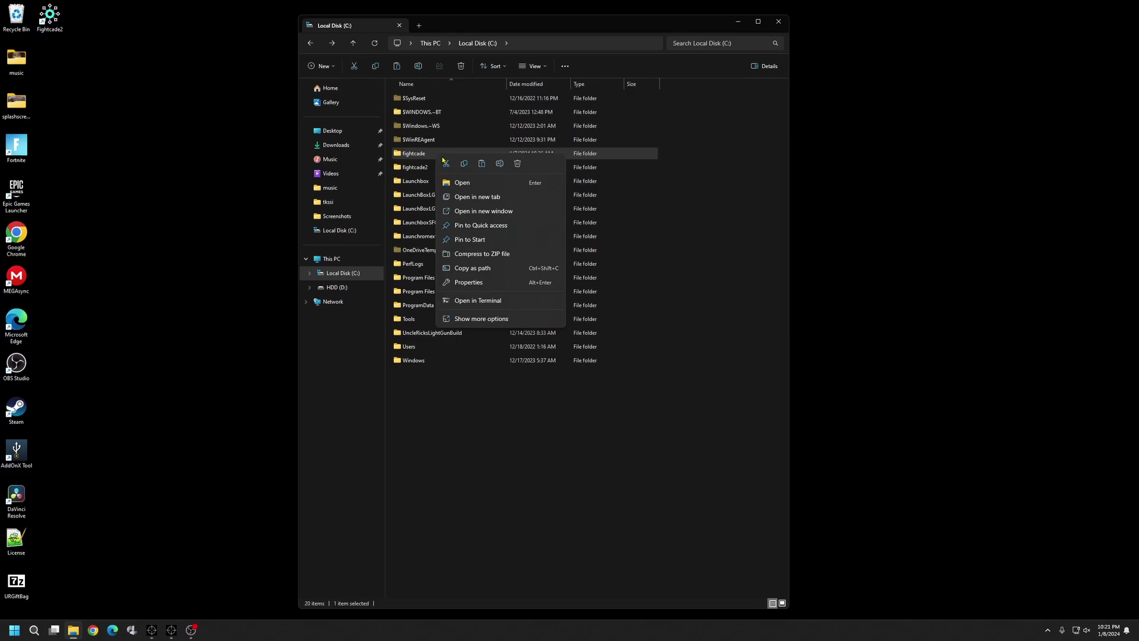
pyautogui.click(465, 164)
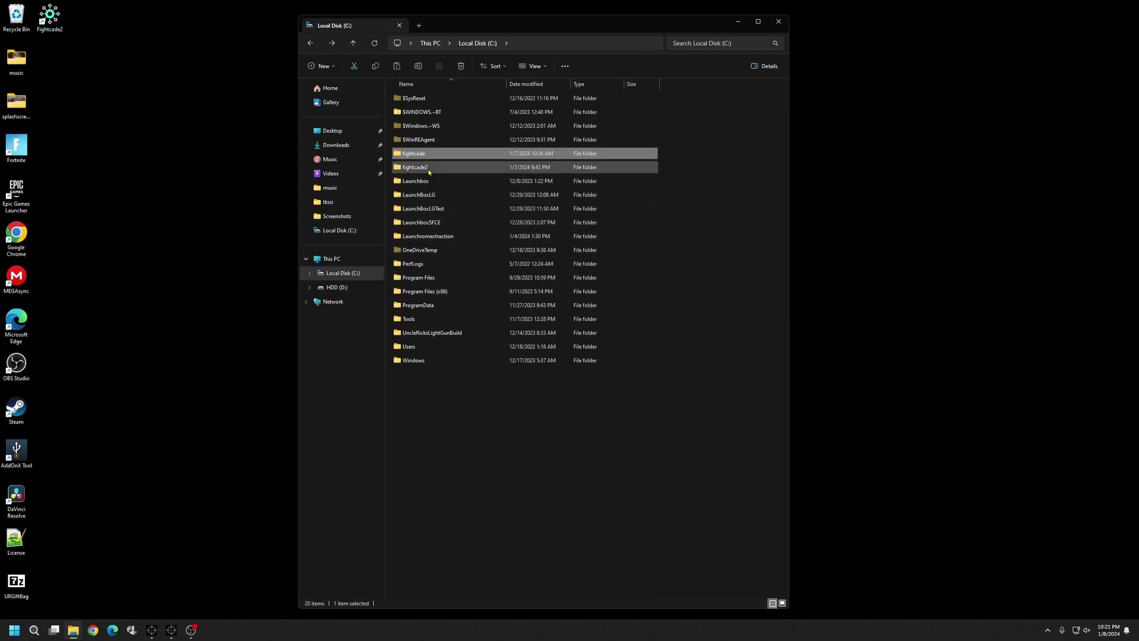
pyautogui.doubleClick(431, 198)
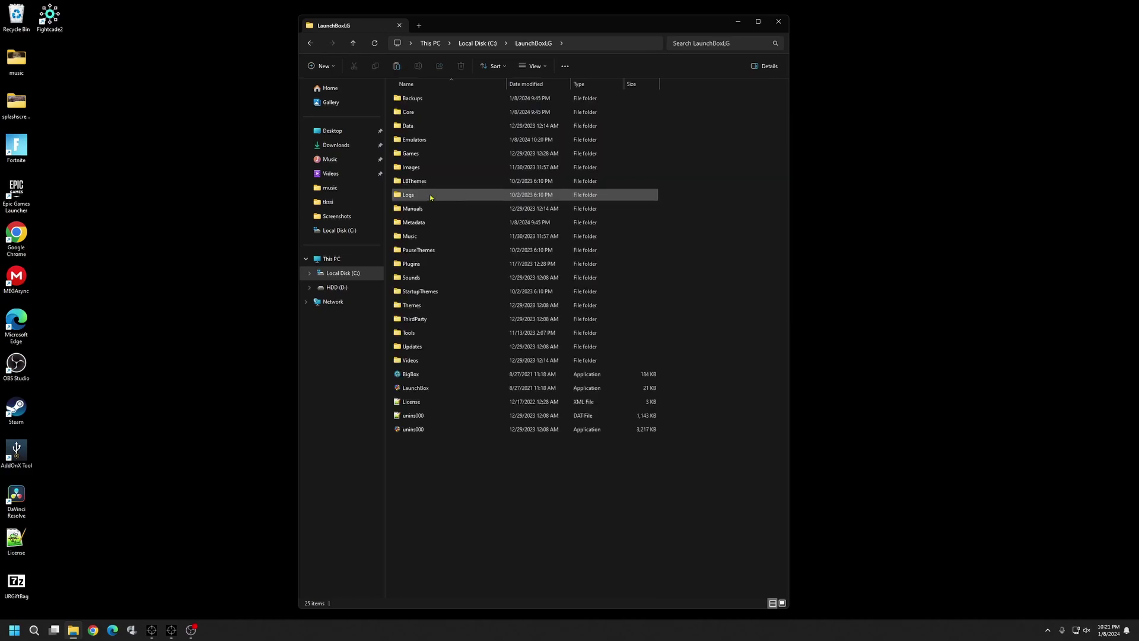
pyautogui.doubleClick(427, 141)
pyautogui.rightClick(428, 255)
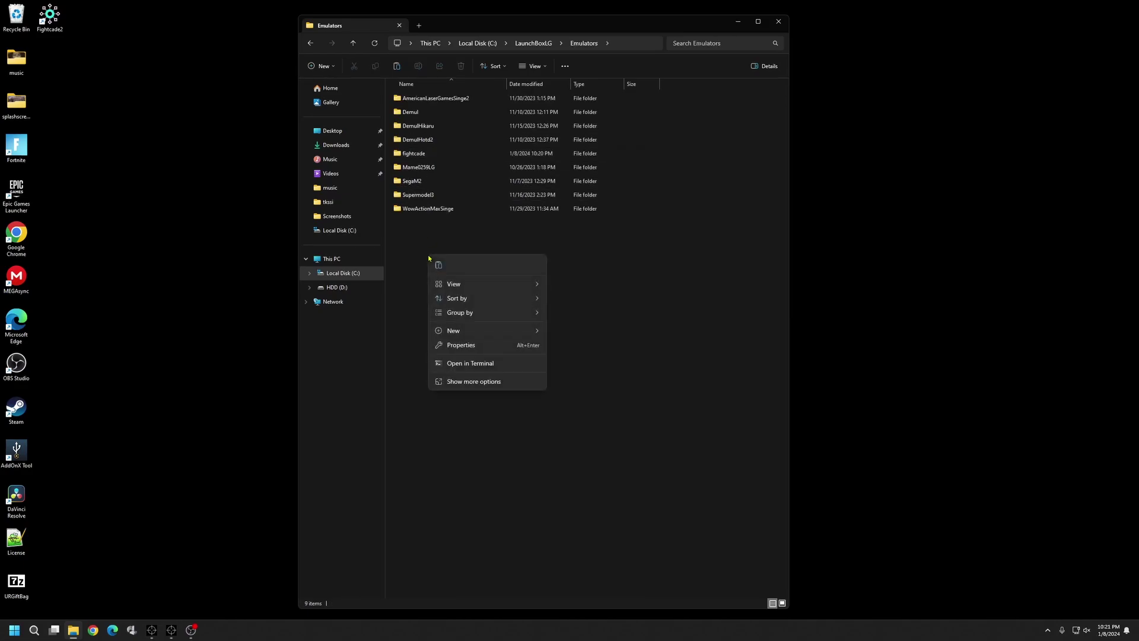
pyautogui.click(440, 268)
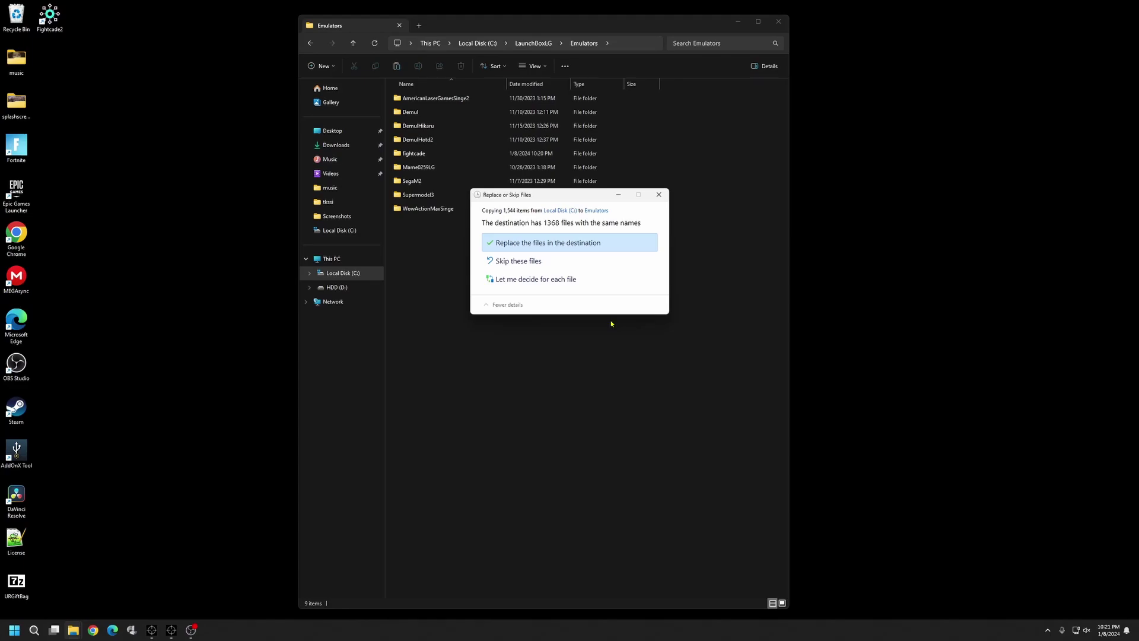
pyautogui.click(551, 259)
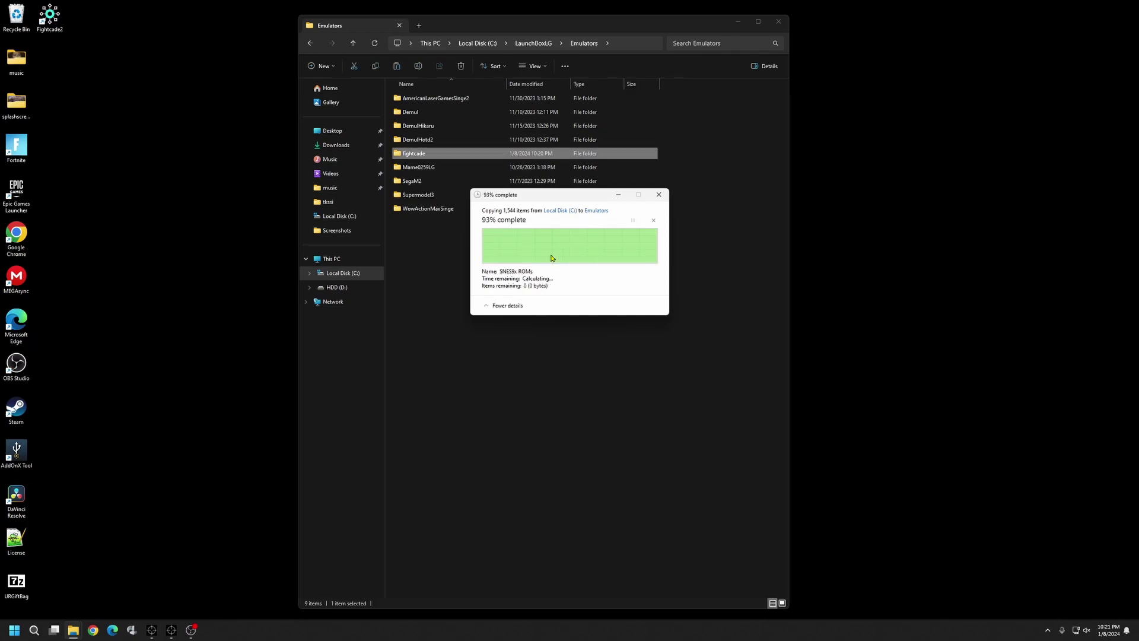
pyautogui.click(598, 319)
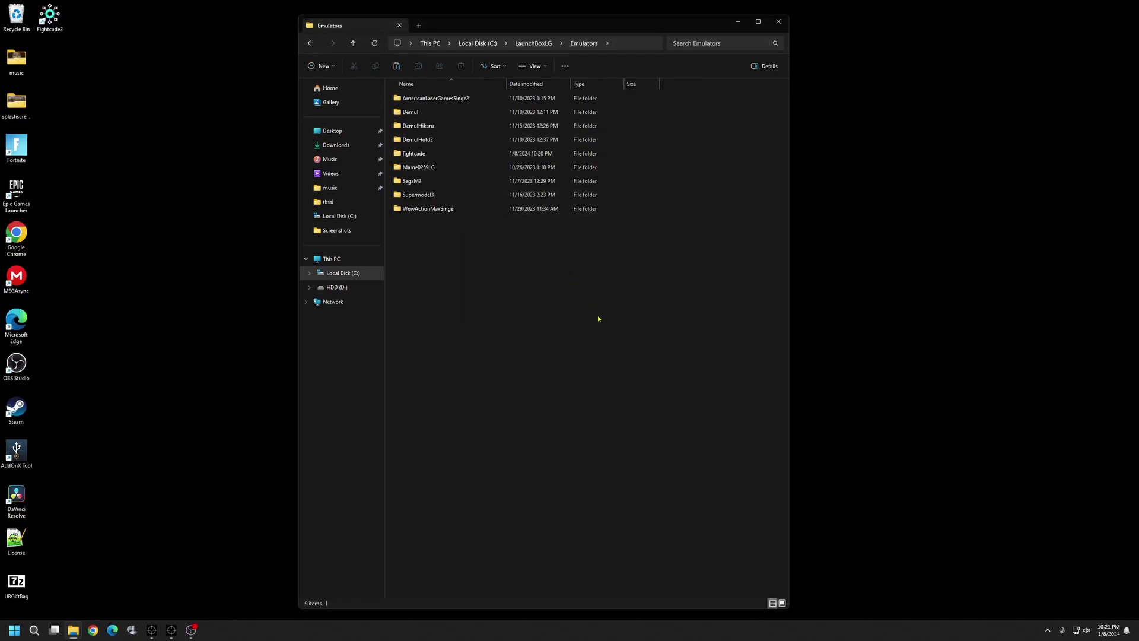
# - Open the copied fightcade folder inside Emulators and look over its contents
pyautogui.click(462, 155)
pyautogui.doubleClick(461, 155)
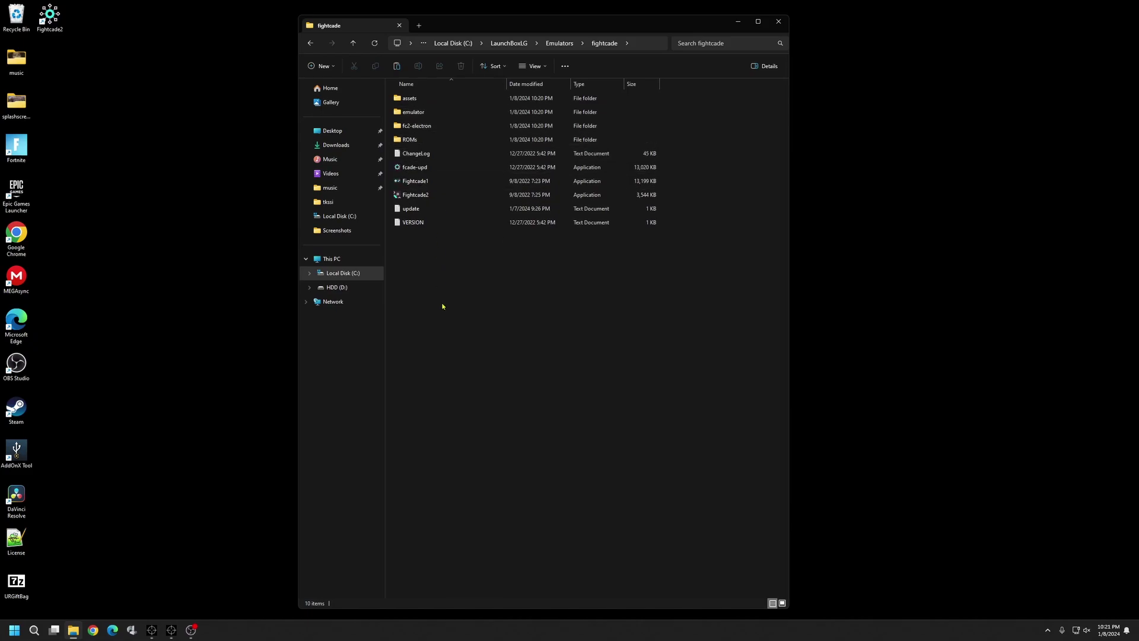
pyautogui.press('Tab')
pyautogui.hotkey('shift', 'F10')
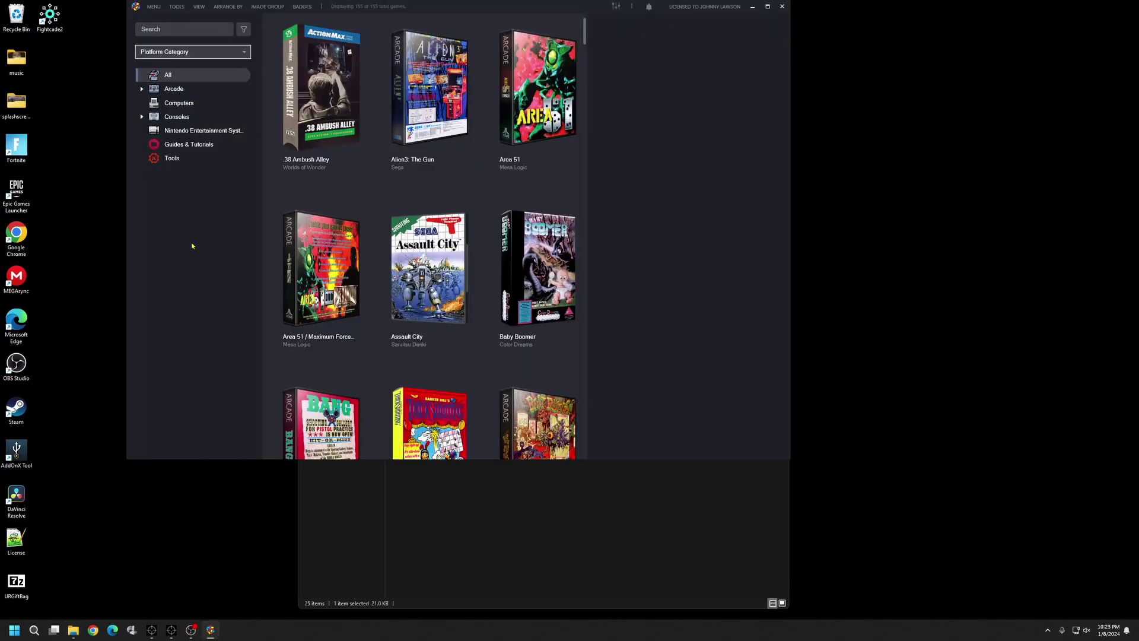
# - Keep the sidebar grouped by Platform Category and start a new category with Fightcade as its unique and nested name
pyautogui.click(244, 56)
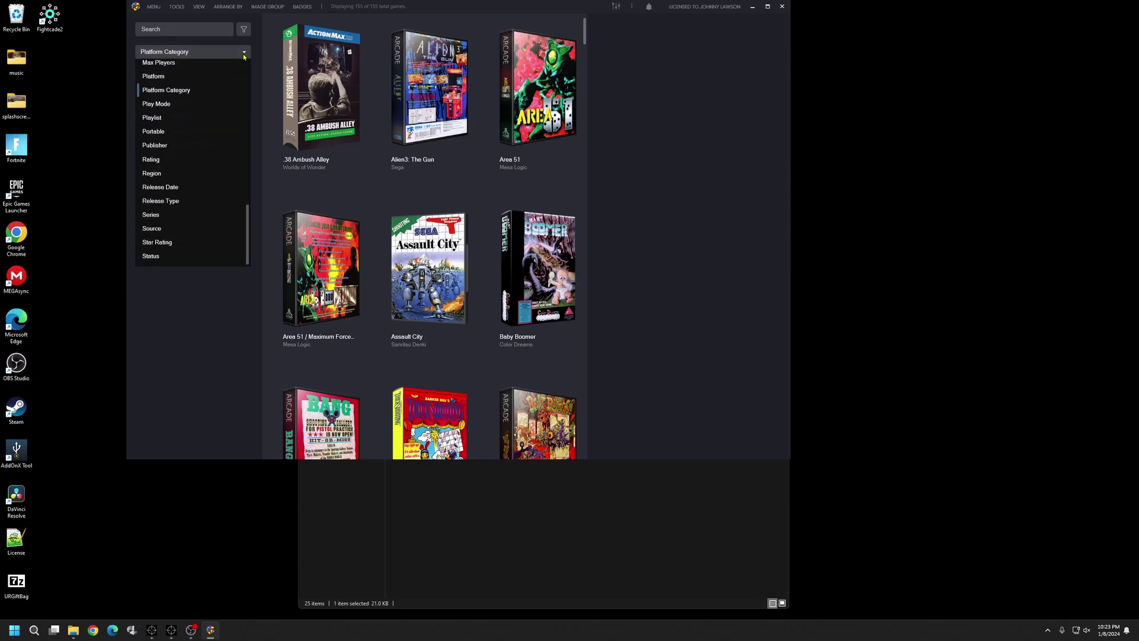
pyautogui.click(213, 97)
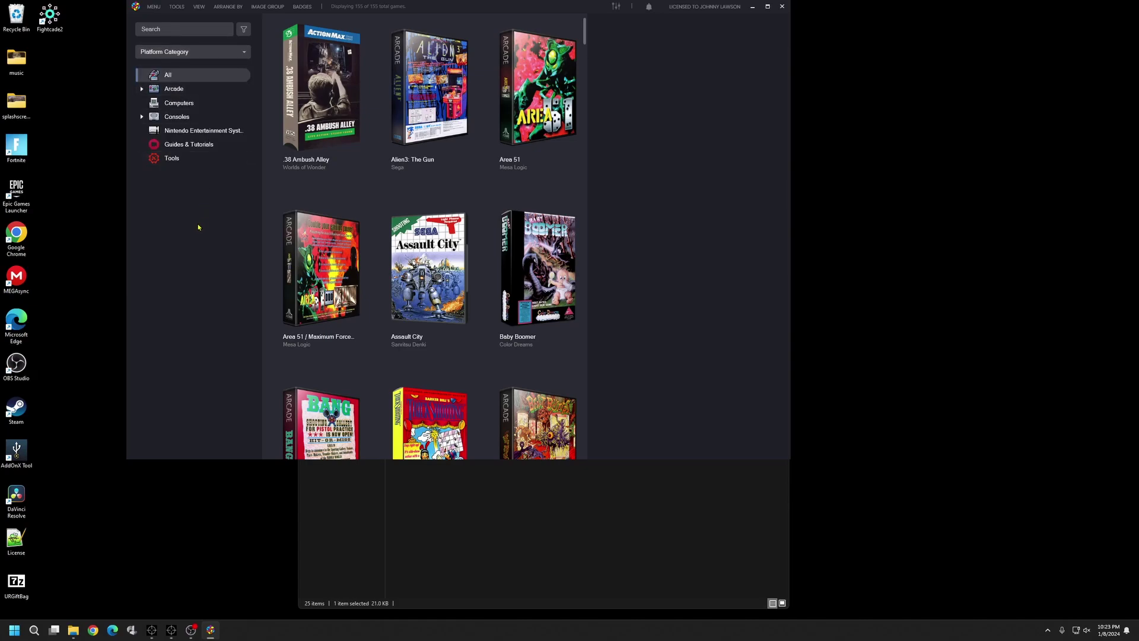
pyautogui.rightClick(204, 82)
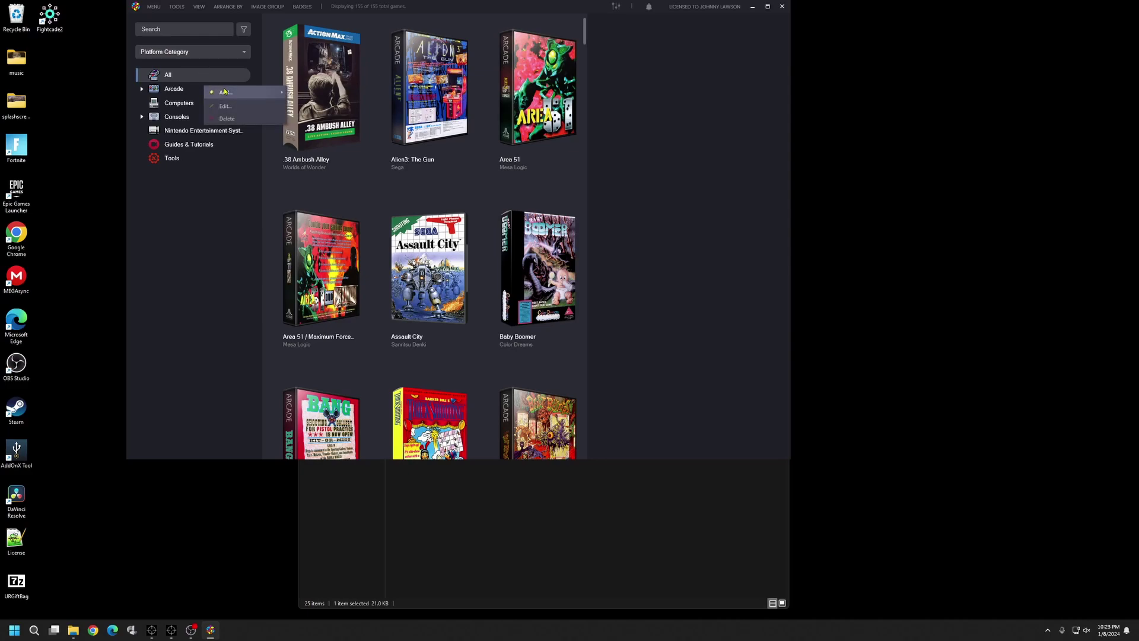
pyautogui.moveTo(238, 92)
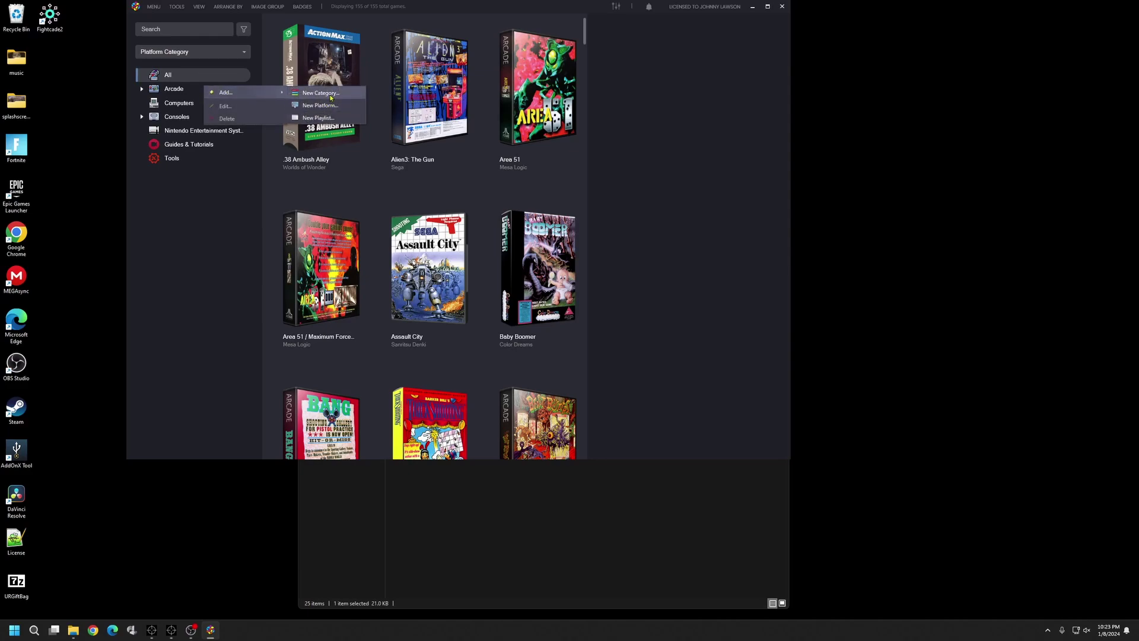
pyautogui.click(330, 98)
pyautogui.click(349, 183)
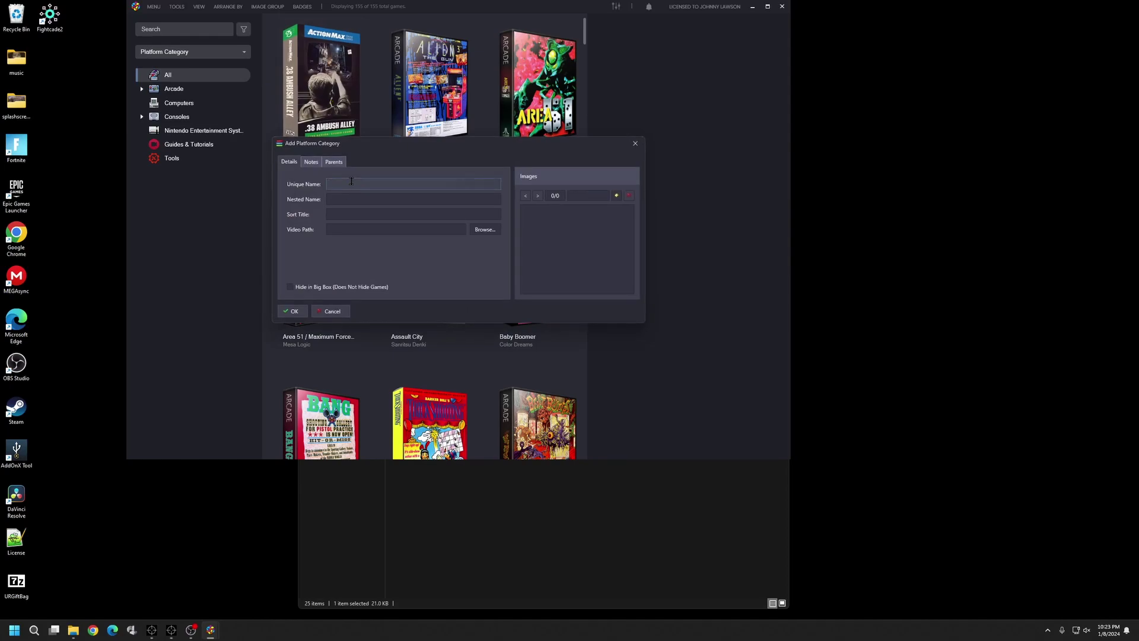
pyautogui.write('Fightcade')
pyautogui.press('Tab')
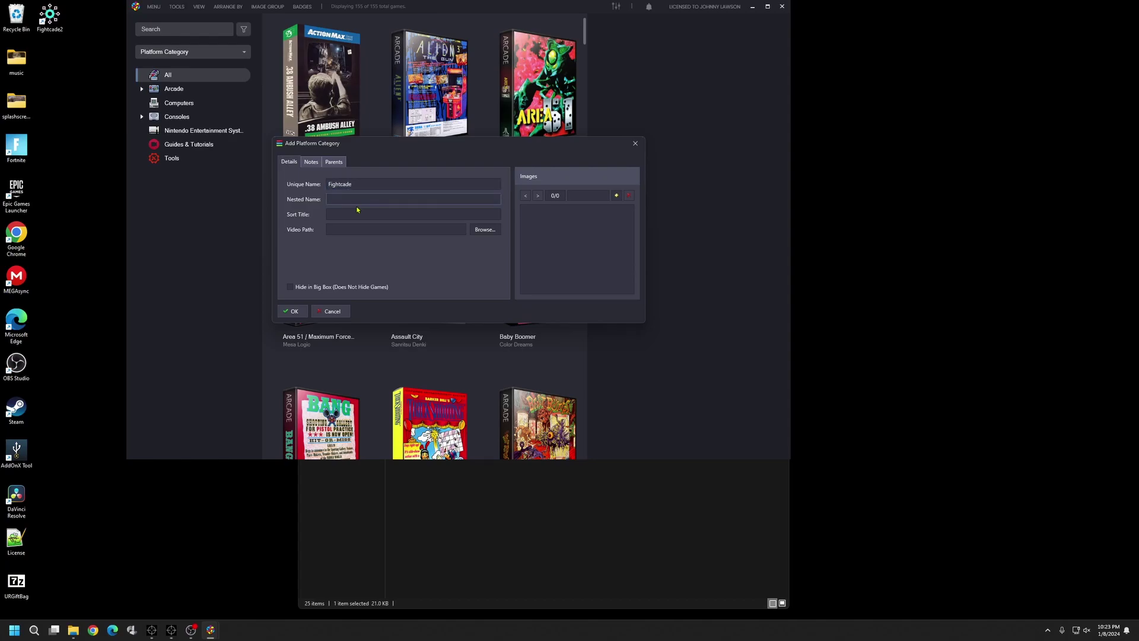
pyautogui.write('Fightcad')
# - Save the new category with Root as its parent and select Fightcade in the category list
pyautogui.click(317, 166)
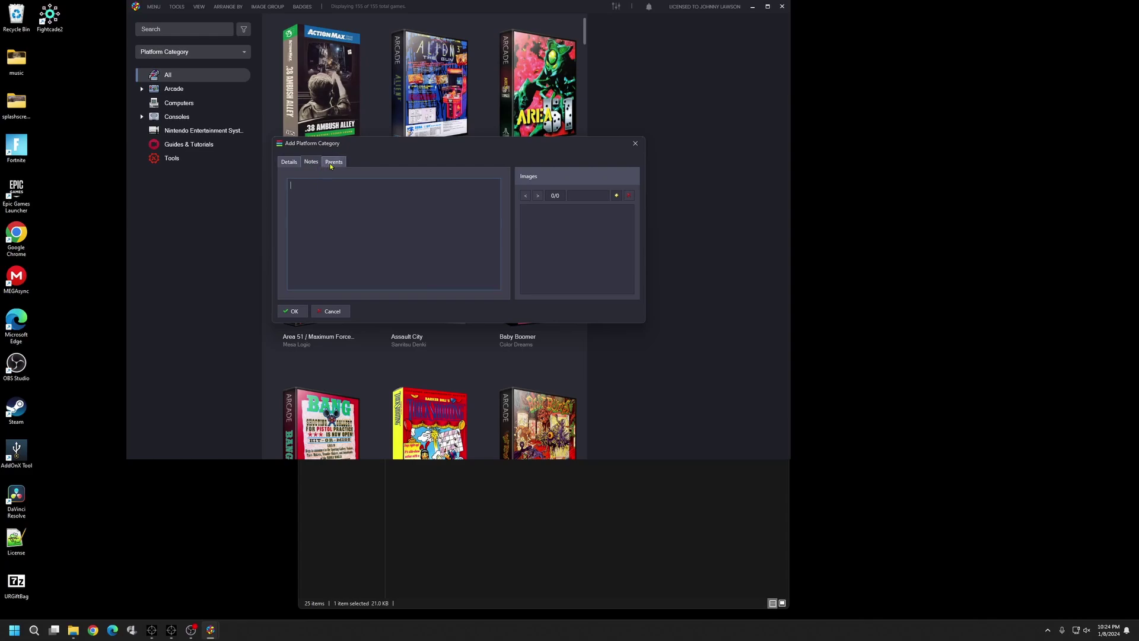
pyautogui.click(331, 164)
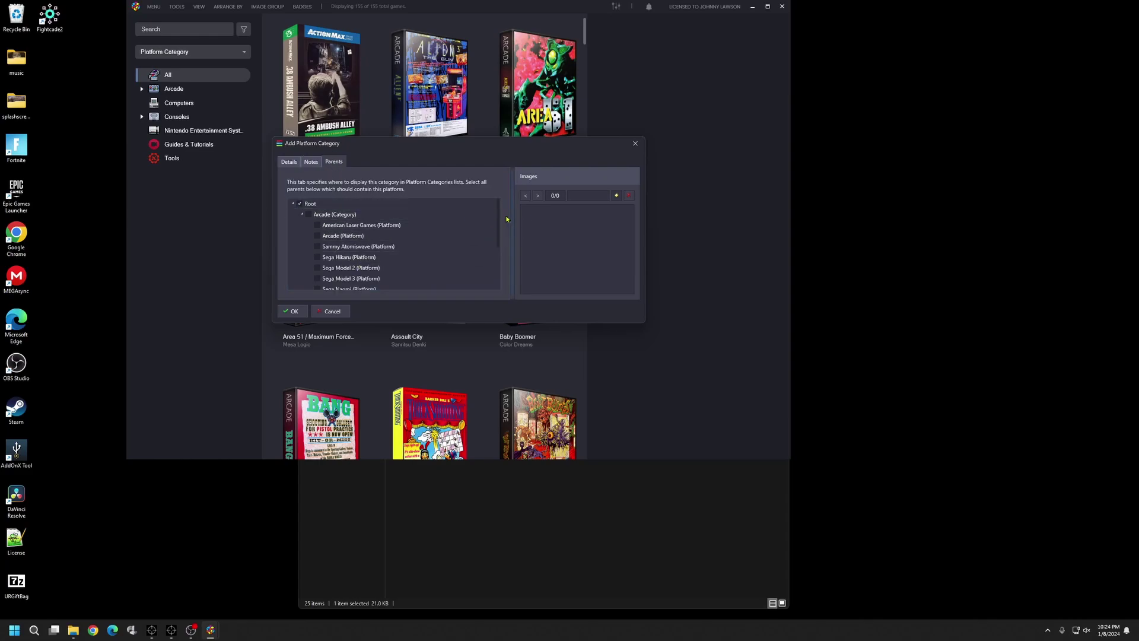
pyautogui.moveTo(497, 219)
pyautogui.mouseDown()
pyautogui.moveTo(490, 276)
pyautogui.moveTo(491, 216)
pyautogui.mouseUp()
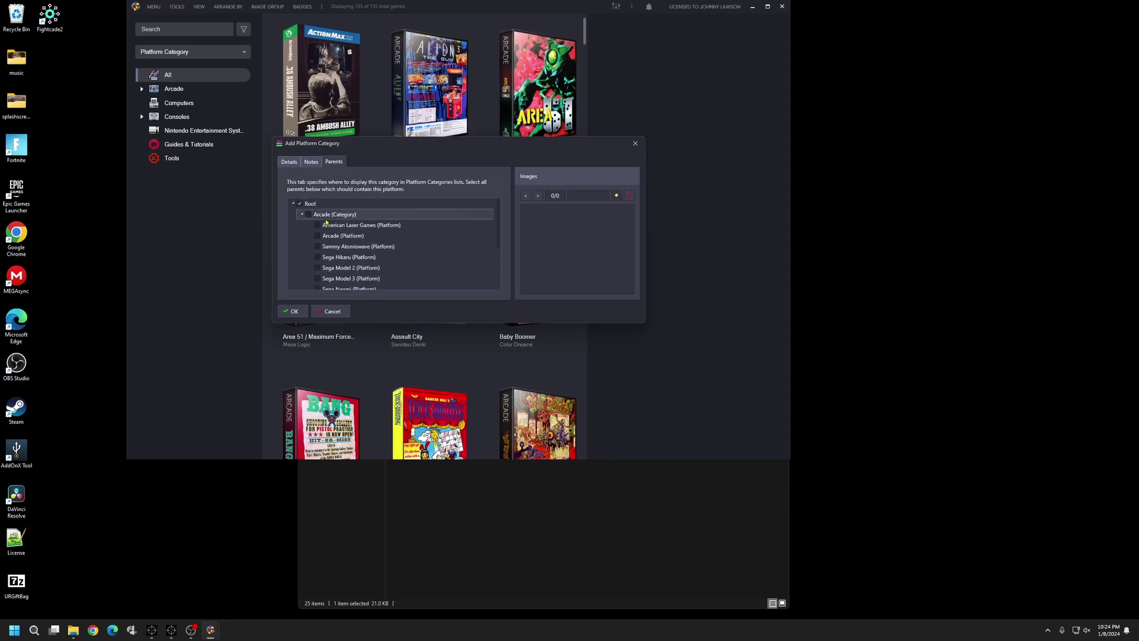
pyautogui.click(291, 312)
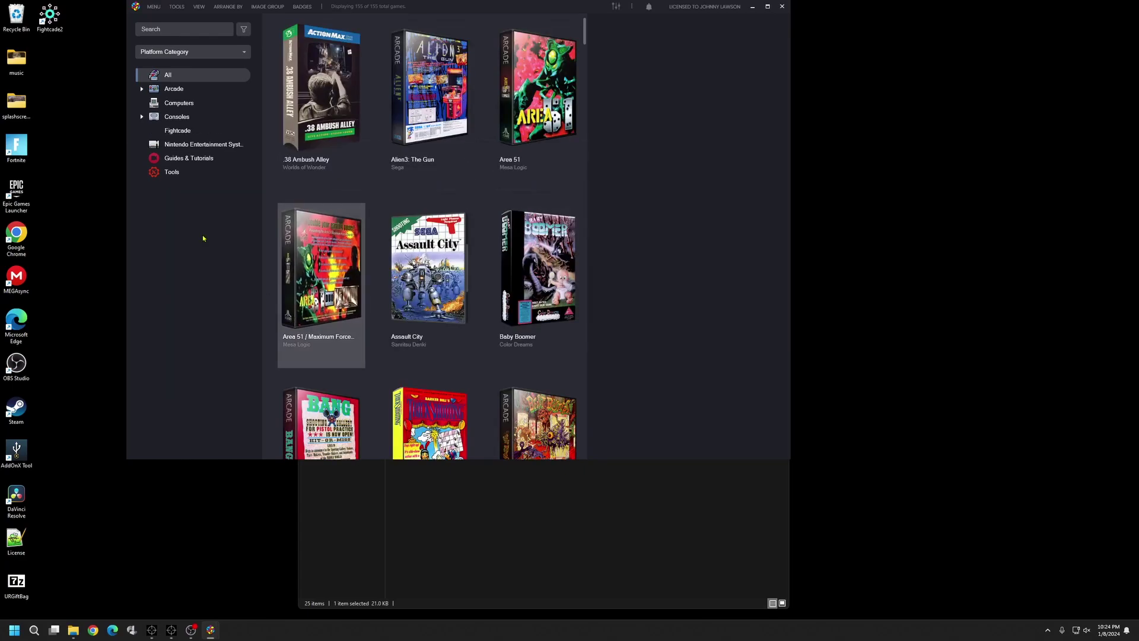
pyautogui.click(182, 133)
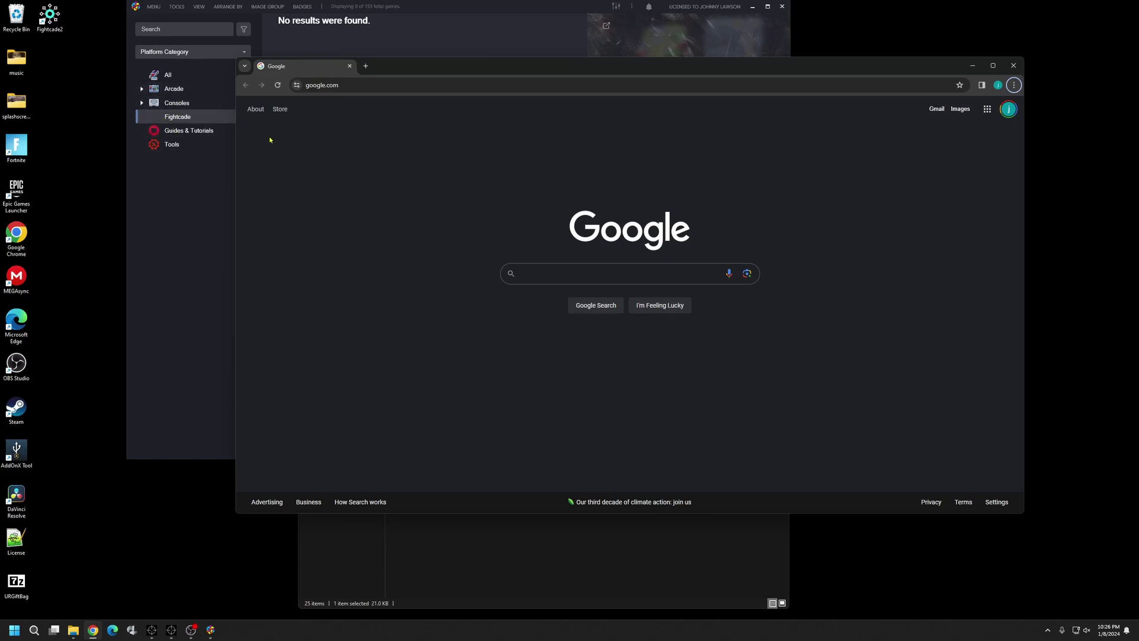
# - Search Google for fightcade and show the image results
pyautogui.click(552, 276)
pyautogui.write('fightv')
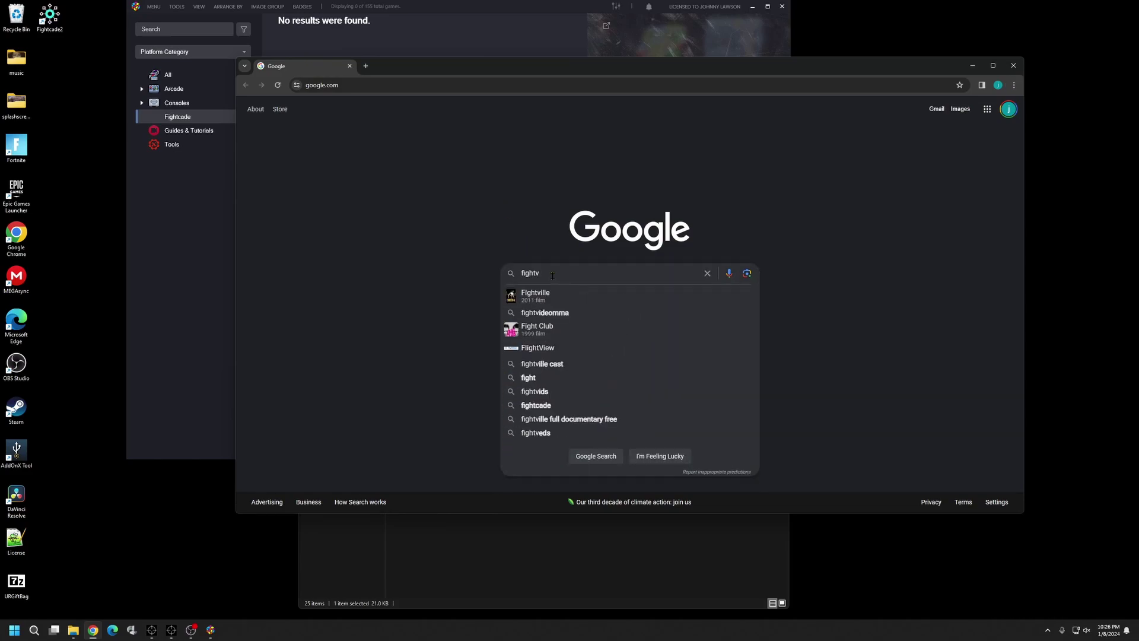
pyautogui.press('BackSpace')
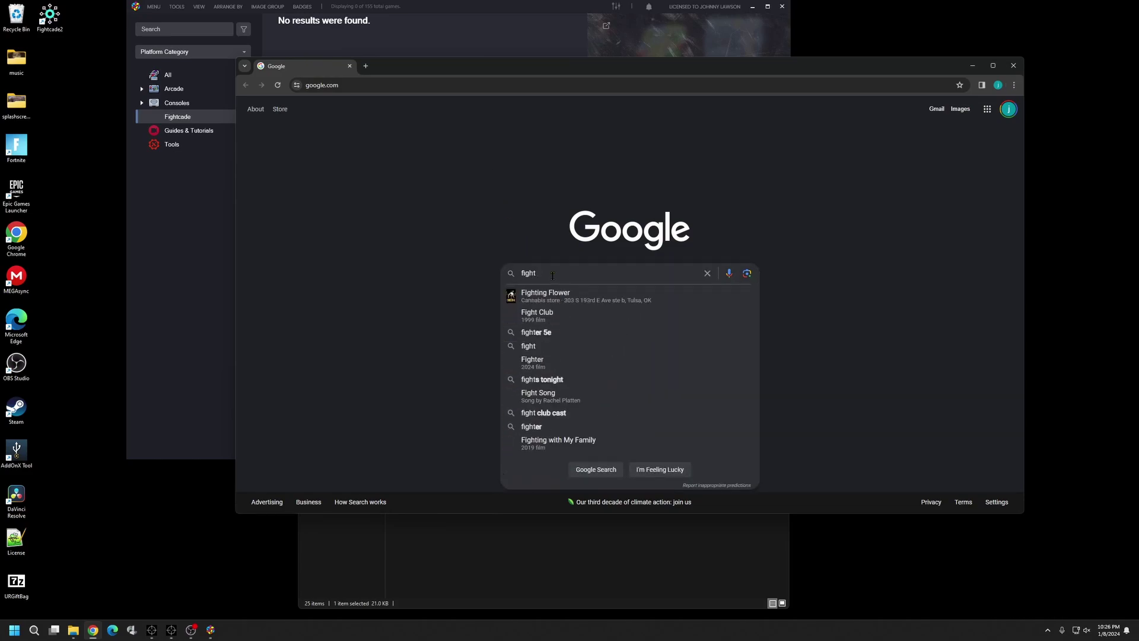
pyautogui.write('cad')
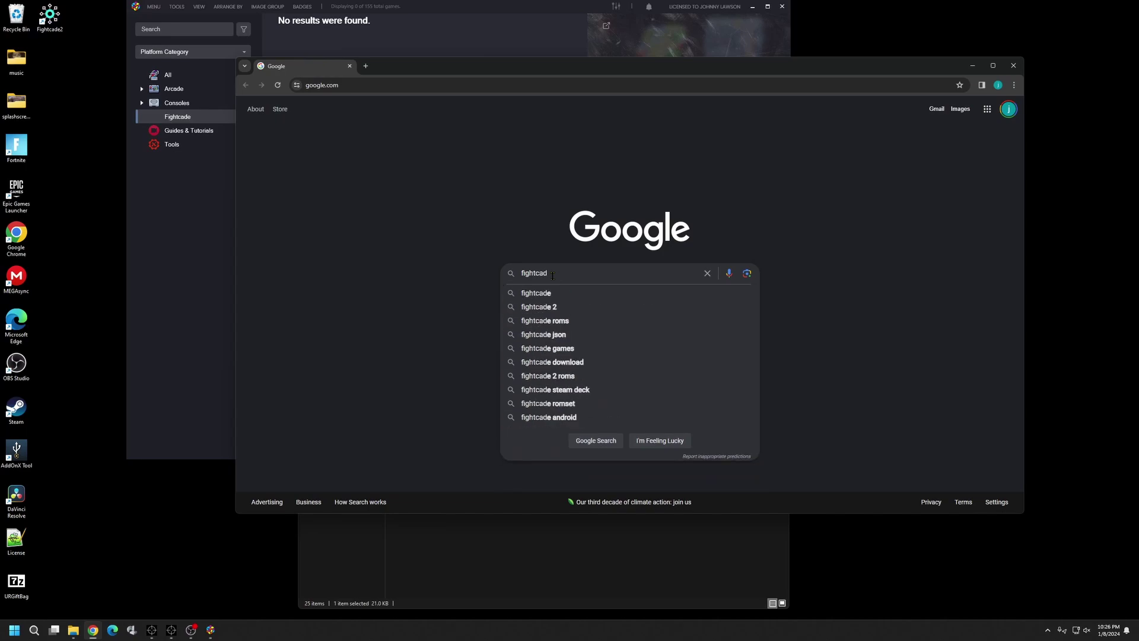
pyautogui.write('e')
pyautogui.press('Return')
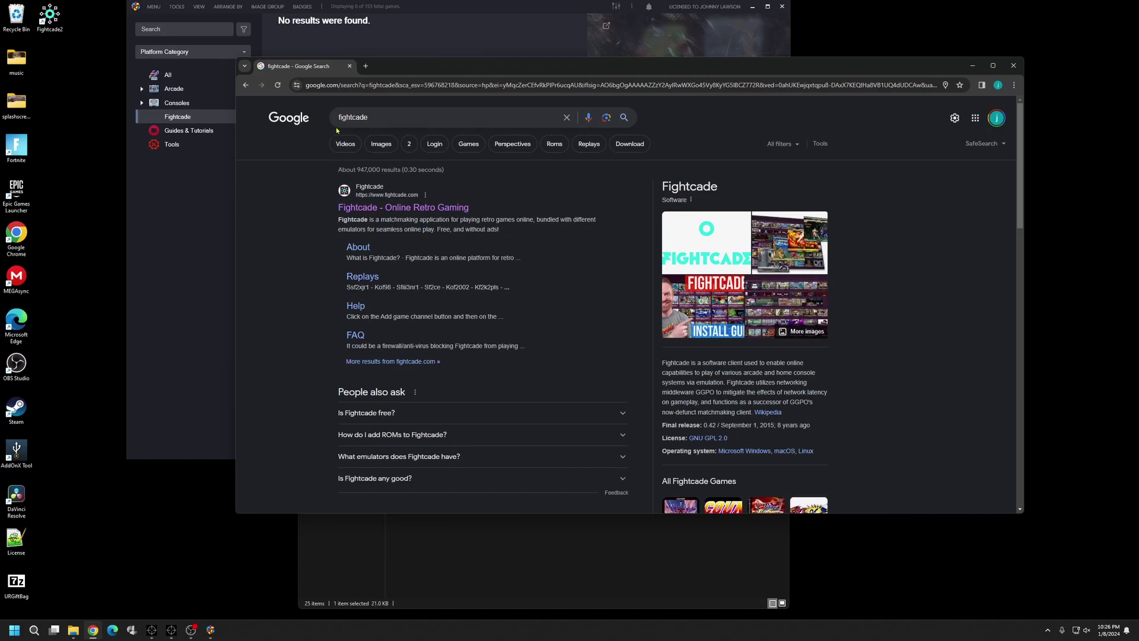
pyautogui.click(380, 143)
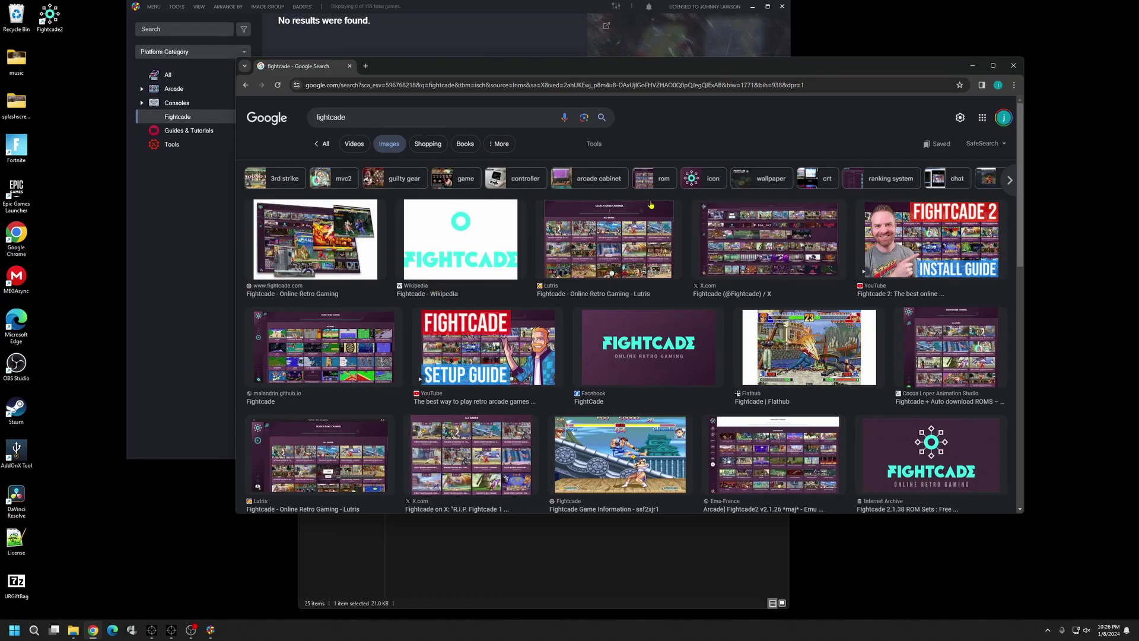
# - Find the Fightcade icon on a purple background from X.com in the image results and open its preview
pyautogui.press('alt')
pyautogui.scroll(-8, 651, 204)
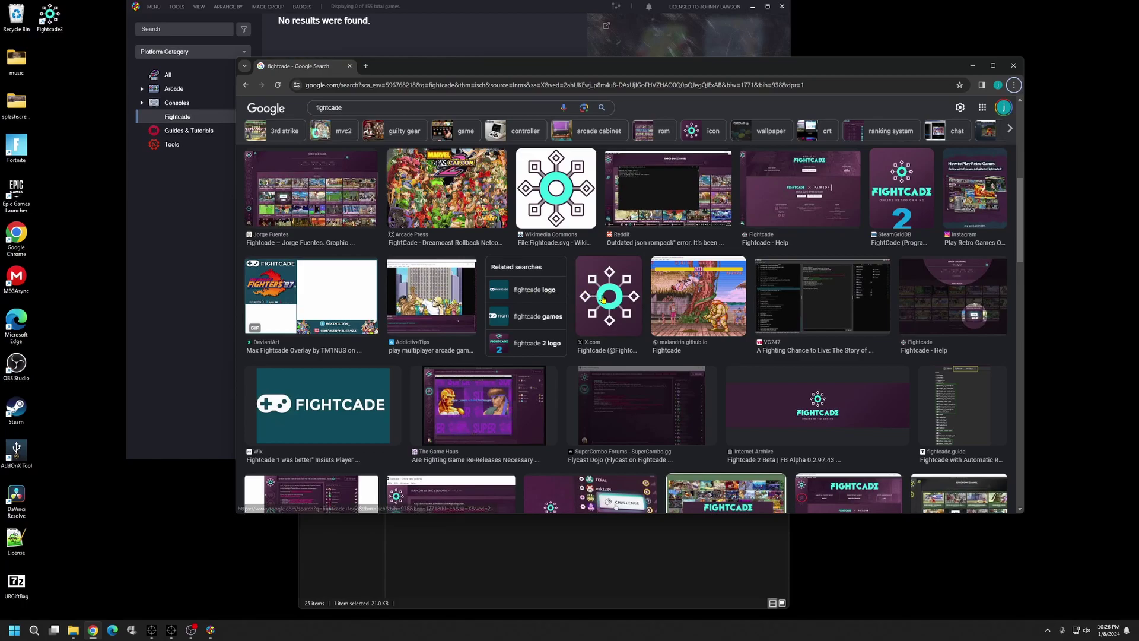
pyautogui.click(620, 303)
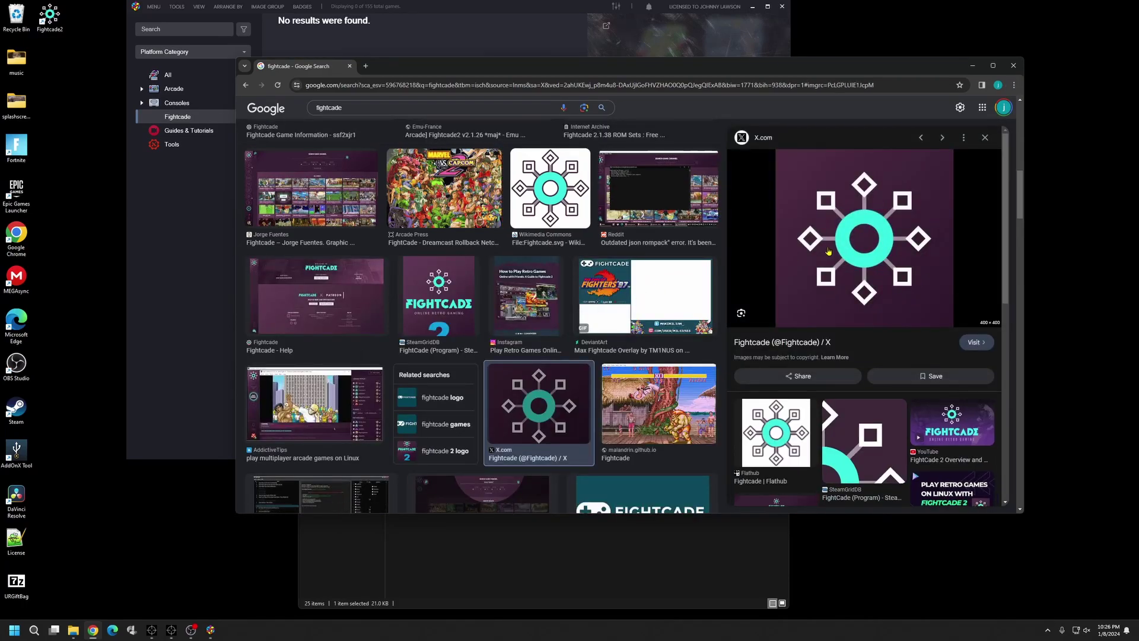
# - Save the previewed purple Fightcade icon to the Desktop as a JPEG image under its suggested file name
pyautogui.rightClick(861, 226)
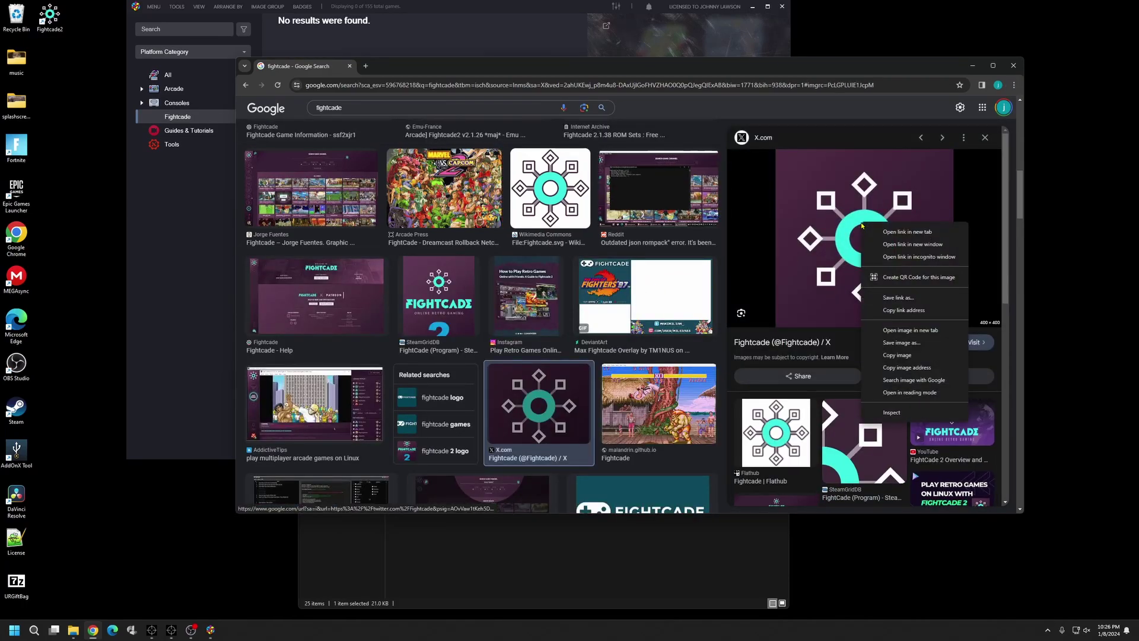
pyautogui.click(922, 350)
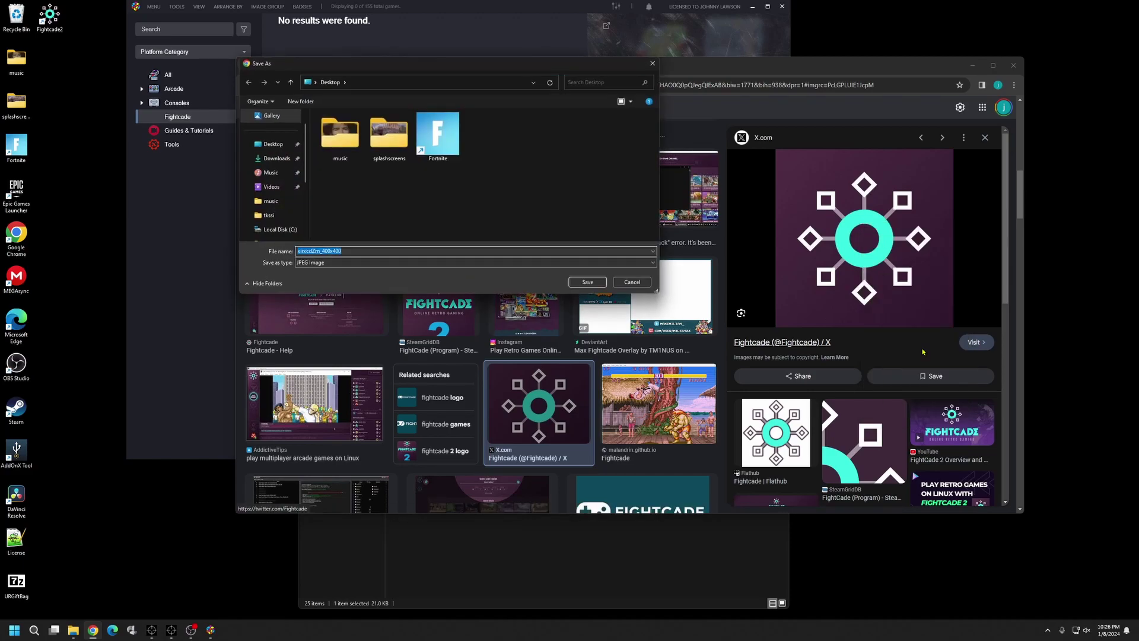
pyautogui.click(650, 264)
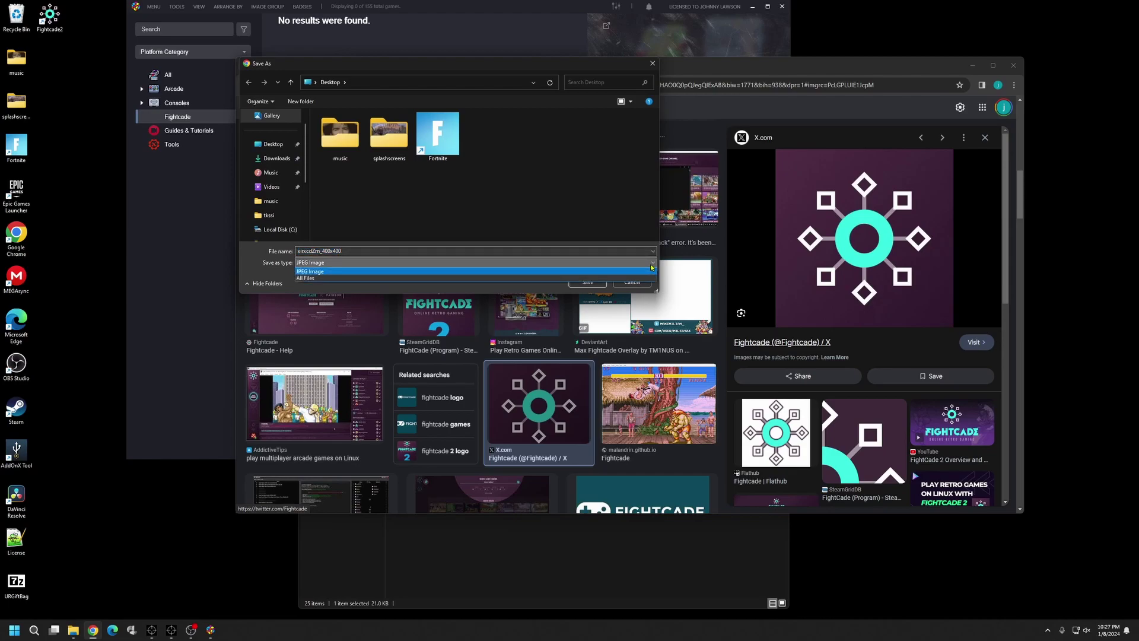
pyautogui.click(356, 271)
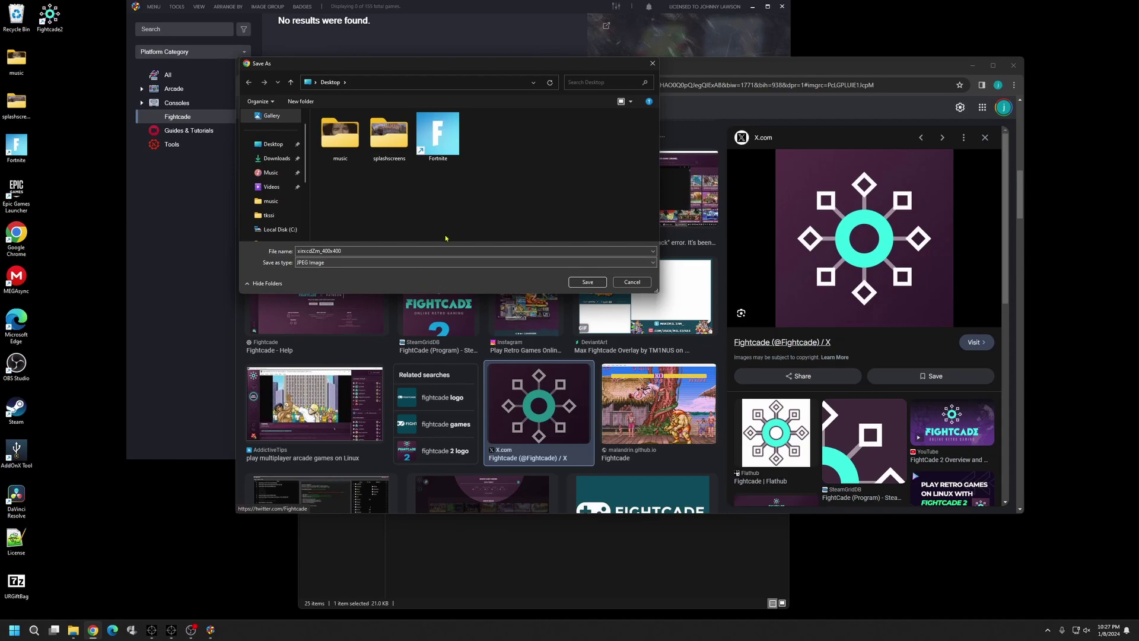
pyautogui.click(572, 287)
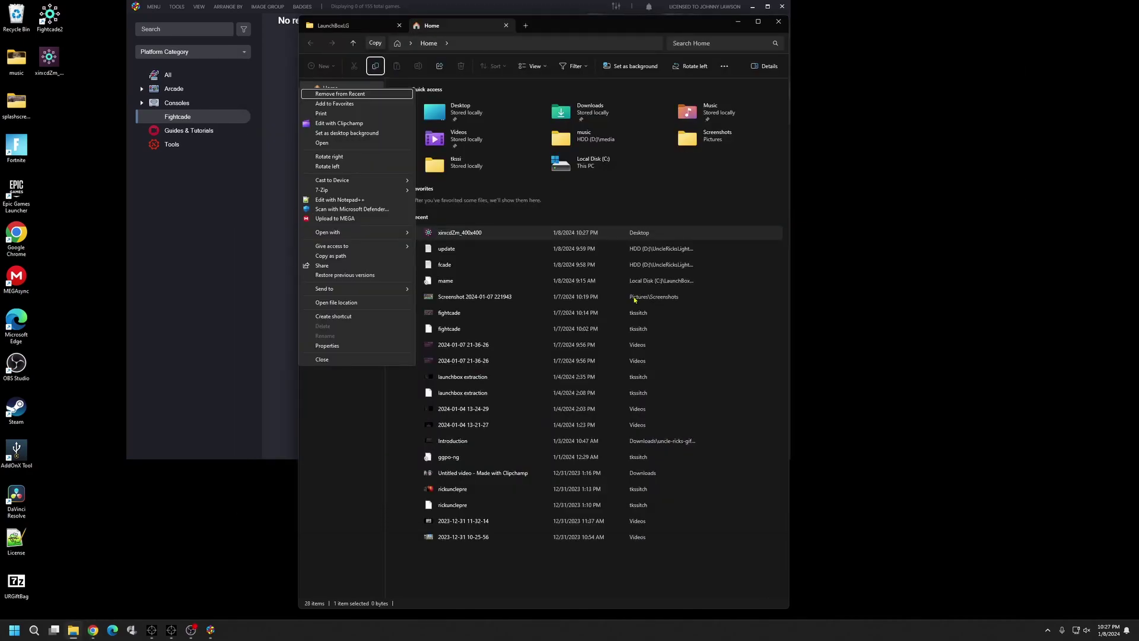
# - Open the downloaded 400x400 icon from the recent files in Photos
pyautogui.click(533, 233)
pyautogui.rightClick(533, 234)
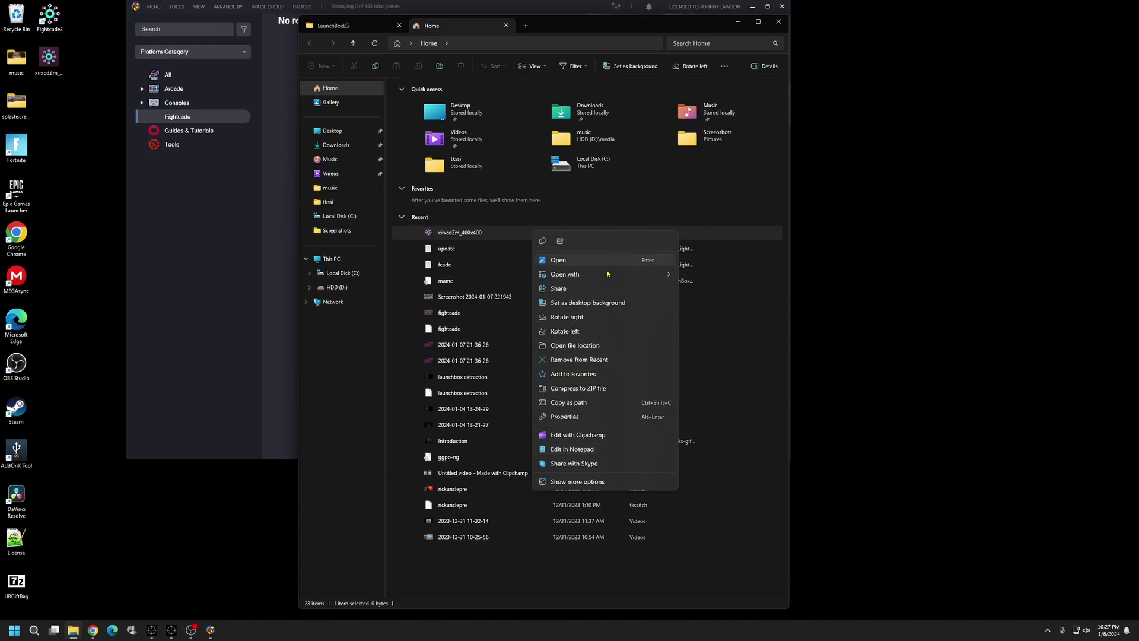
pyautogui.moveTo(622, 277)
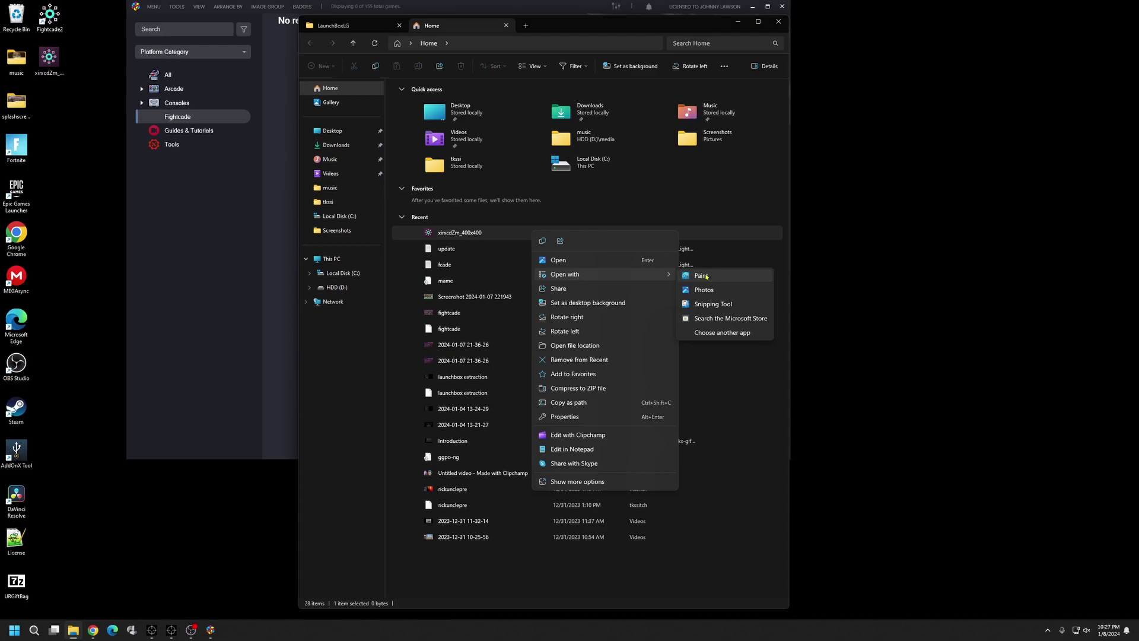
pyautogui.click(718, 292)
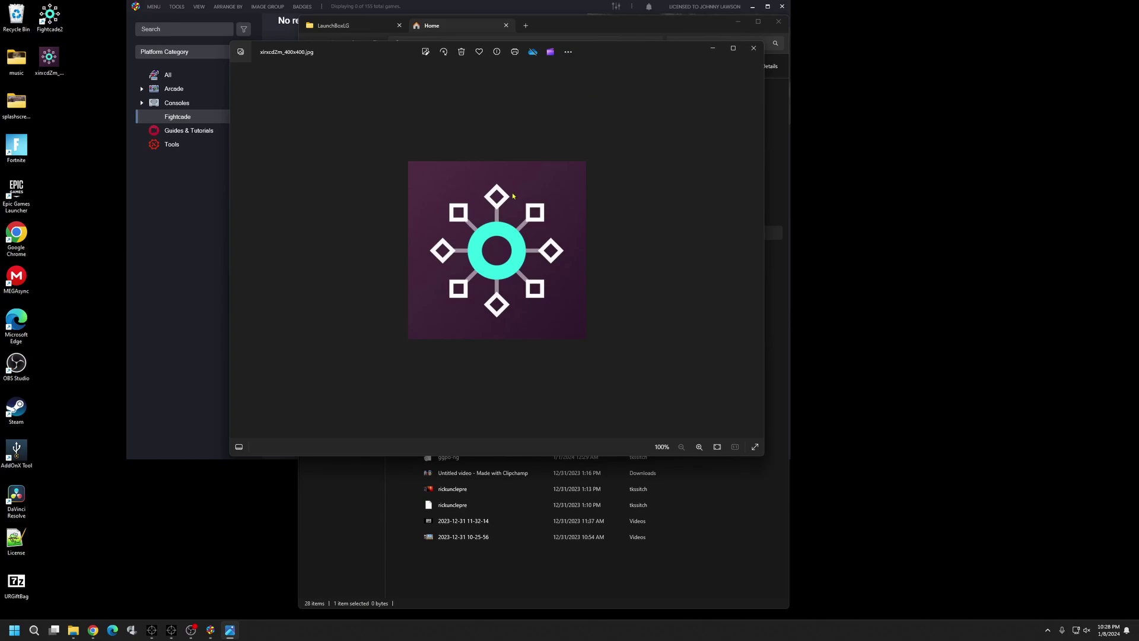
# - Save a copy of the icon in the Pictures folder as fightcade in .png format and close the image viewer
pyautogui.click(566, 53)
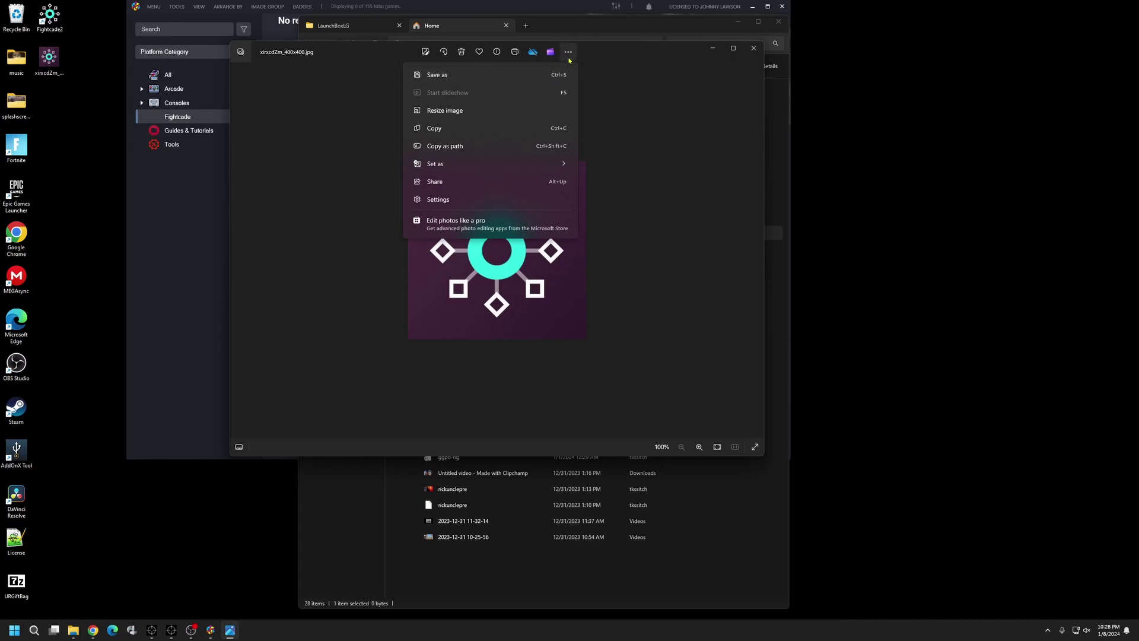
pyautogui.click(474, 75)
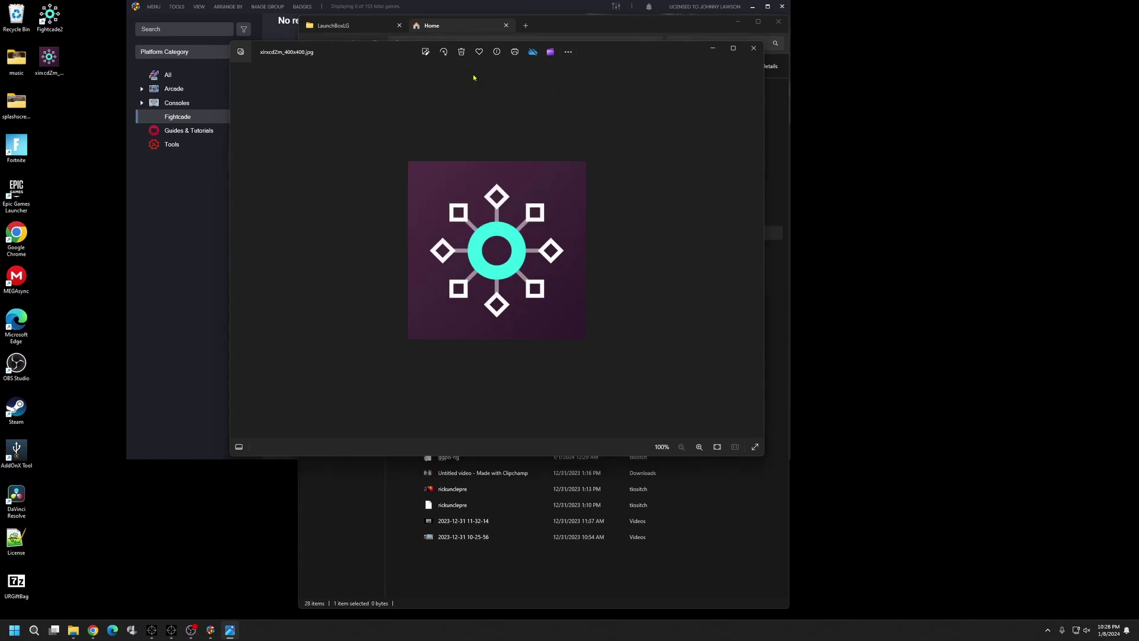
pyautogui.click(400, 247)
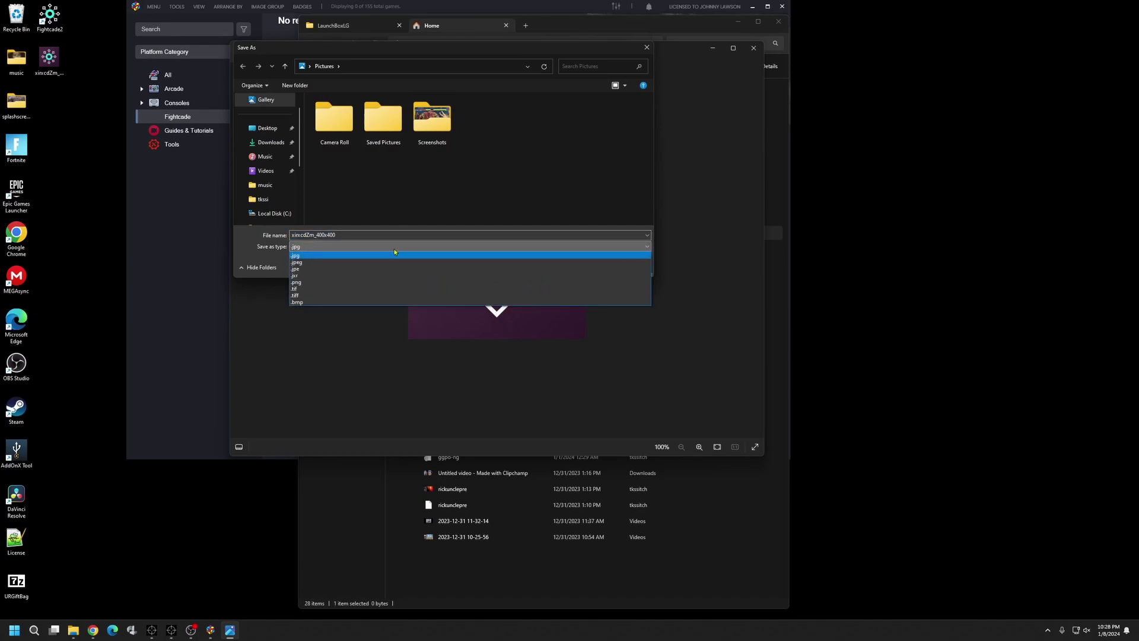
pyautogui.click(335, 281)
pyautogui.doubleClick(342, 235)
pyautogui.write('f')
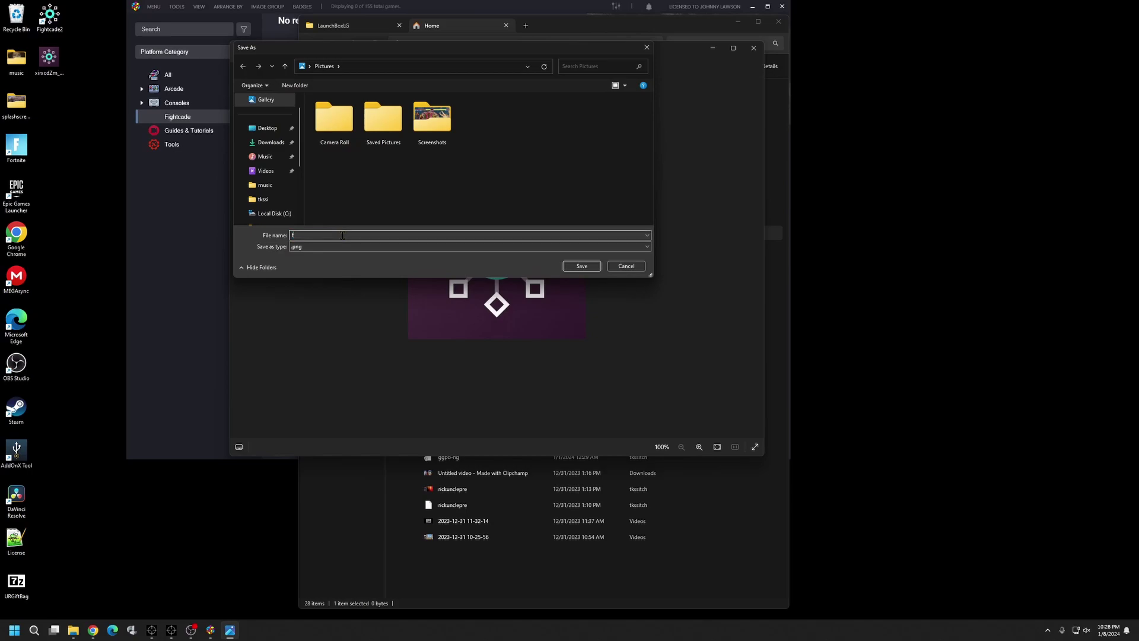
pyautogui.write('ightcad')
pyautogui.click(579, 267)
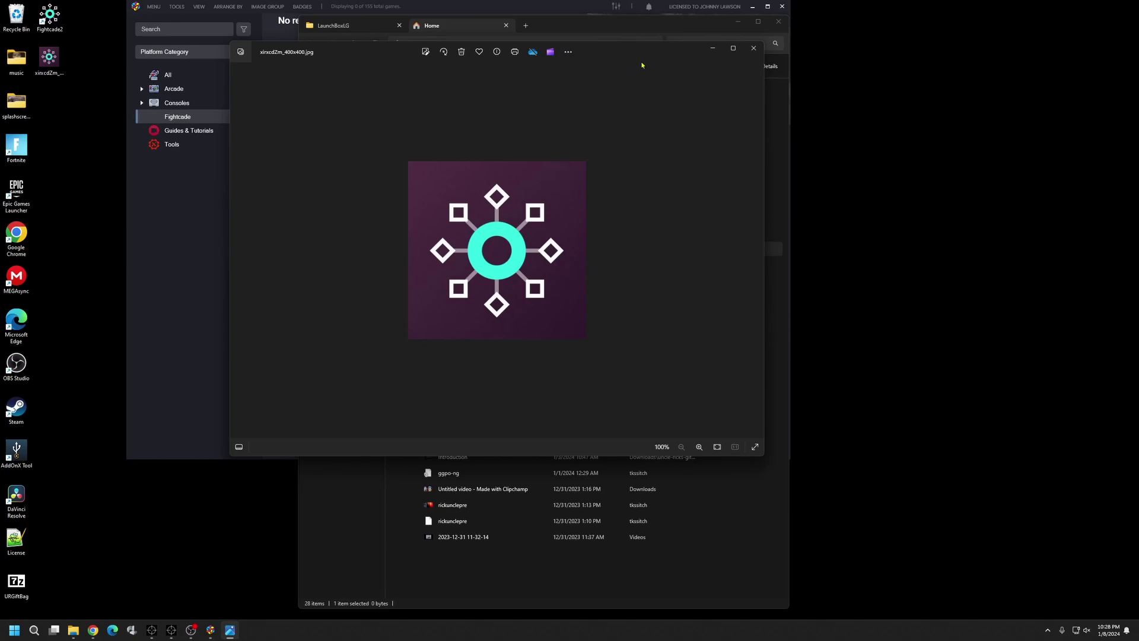
pyautogui.hotkey('alt', 'F4')
# - Check the file type in the properties of the new fightcade image in the recent files
pyautogui.hotkey('shift', 'F10')
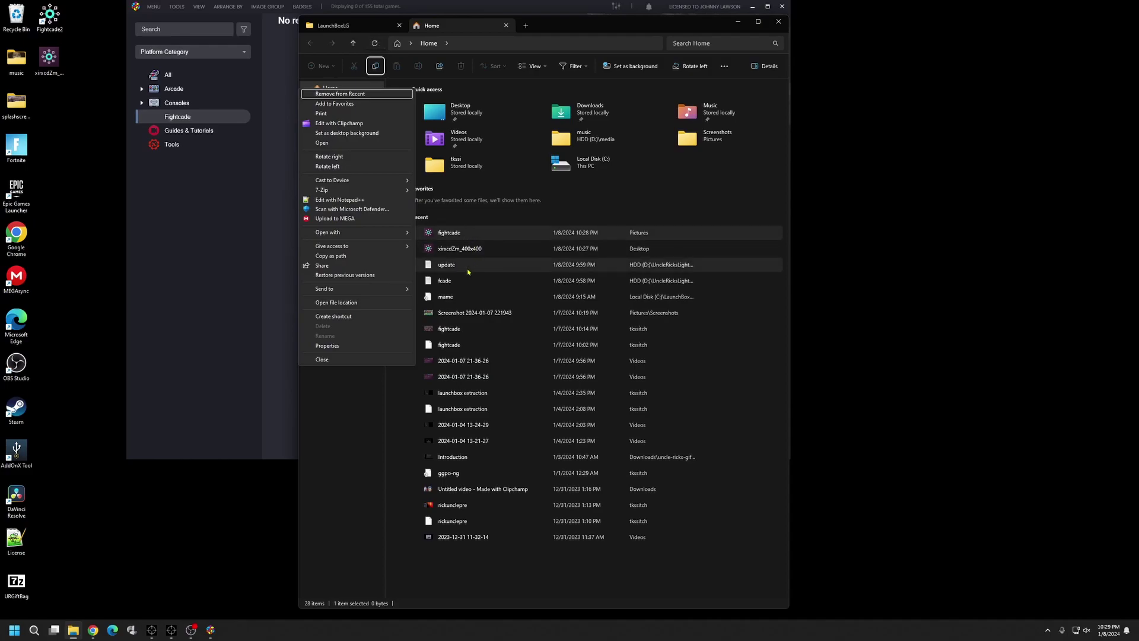
pyautogui.press('Escape')
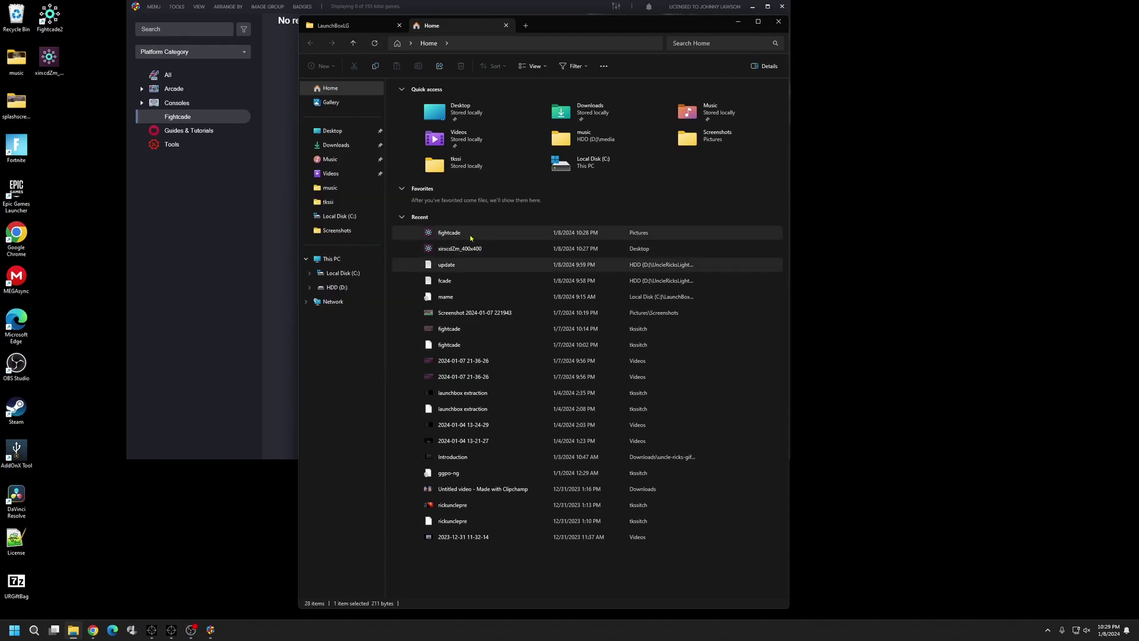
pyautogui.click(470, 238)
pyautogui.rightClick(470, 238)
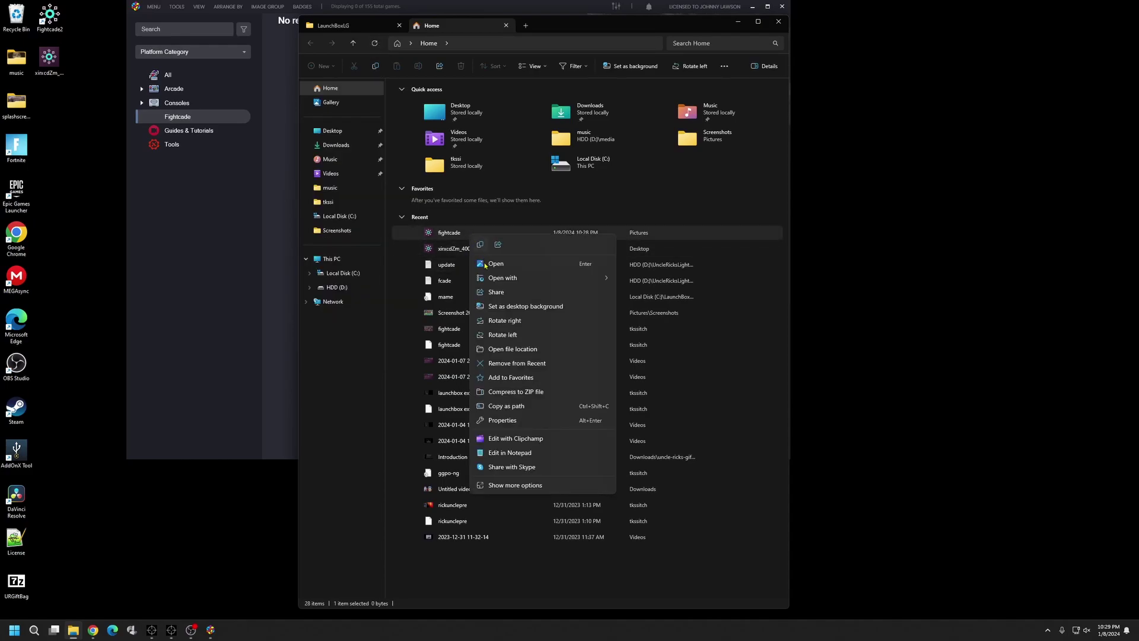
pyautogui.click(515, 421)
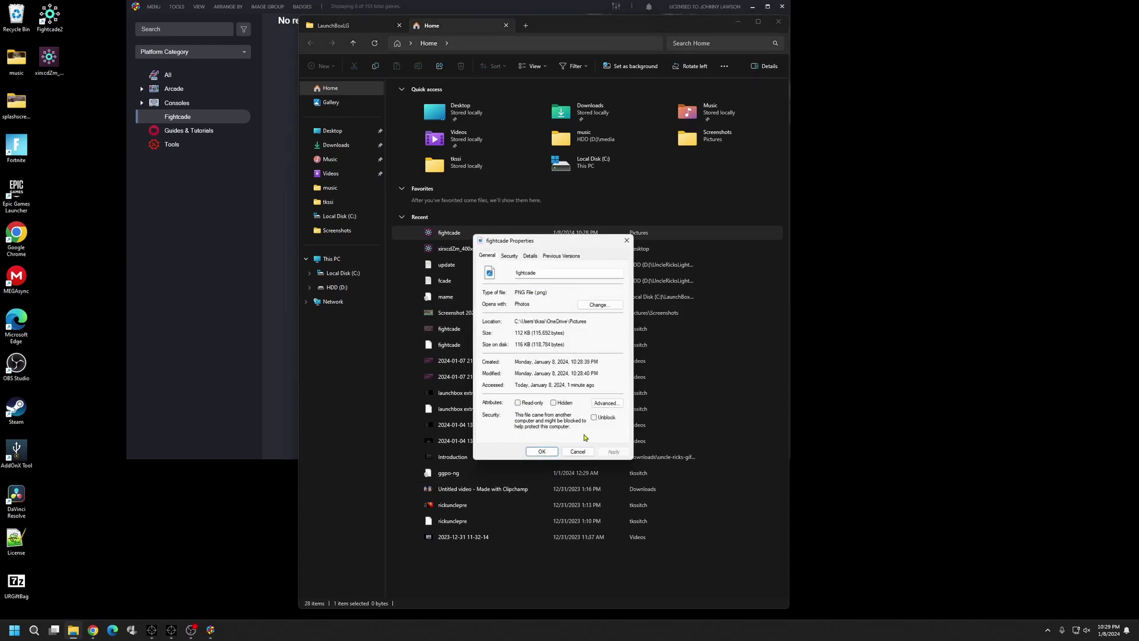
pyautogui.click(578, 452)
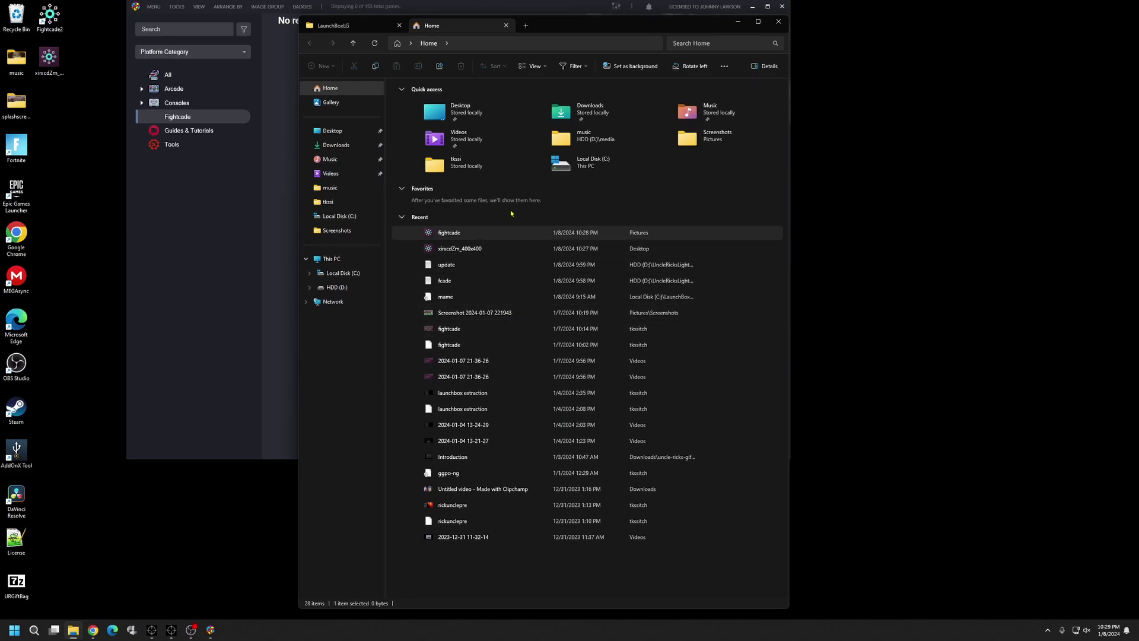
# - Copy the fightcade PNG from the recent files to the clipboard
pyautogui.rightClick(513, 233)
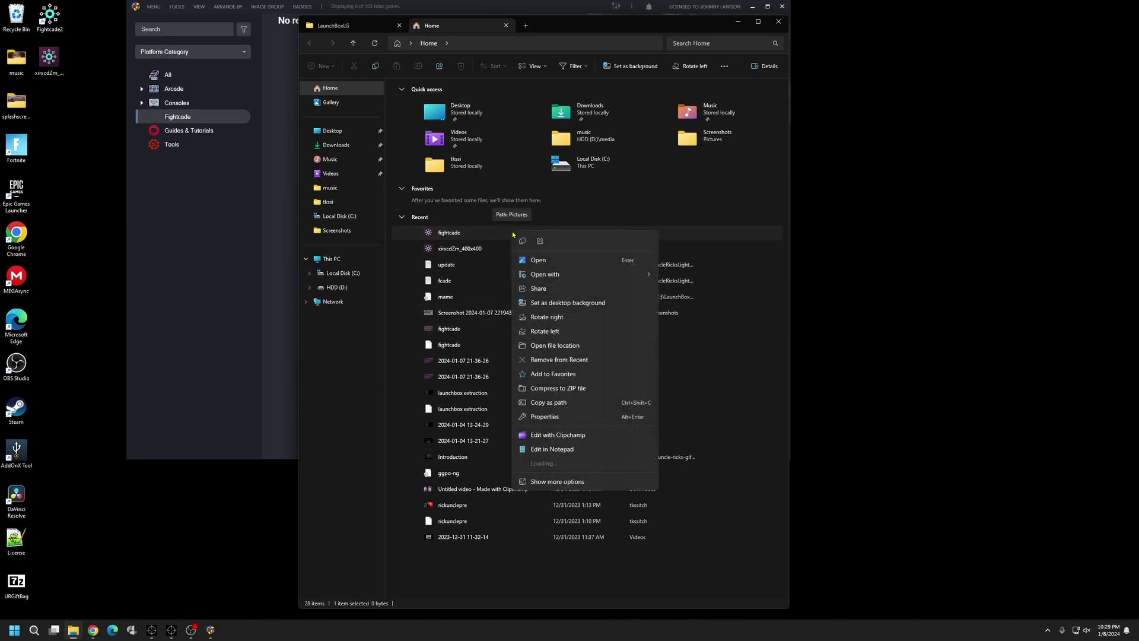
pyautogui.click(532, 483)
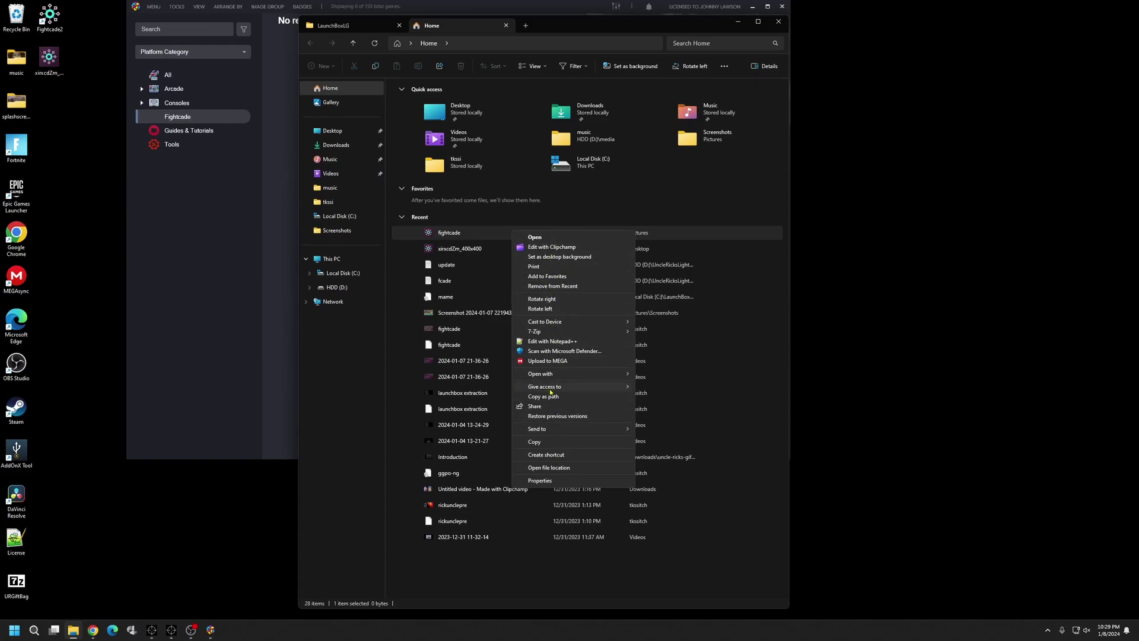
pyautogui.click(547, 447)
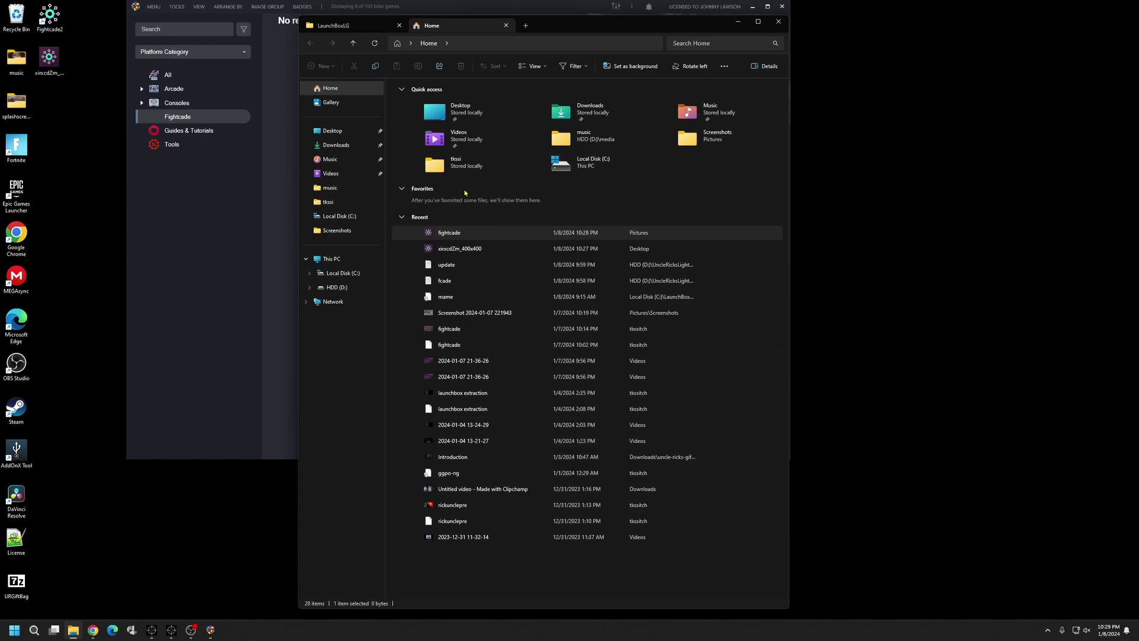
pyautogui.click(234, 271)
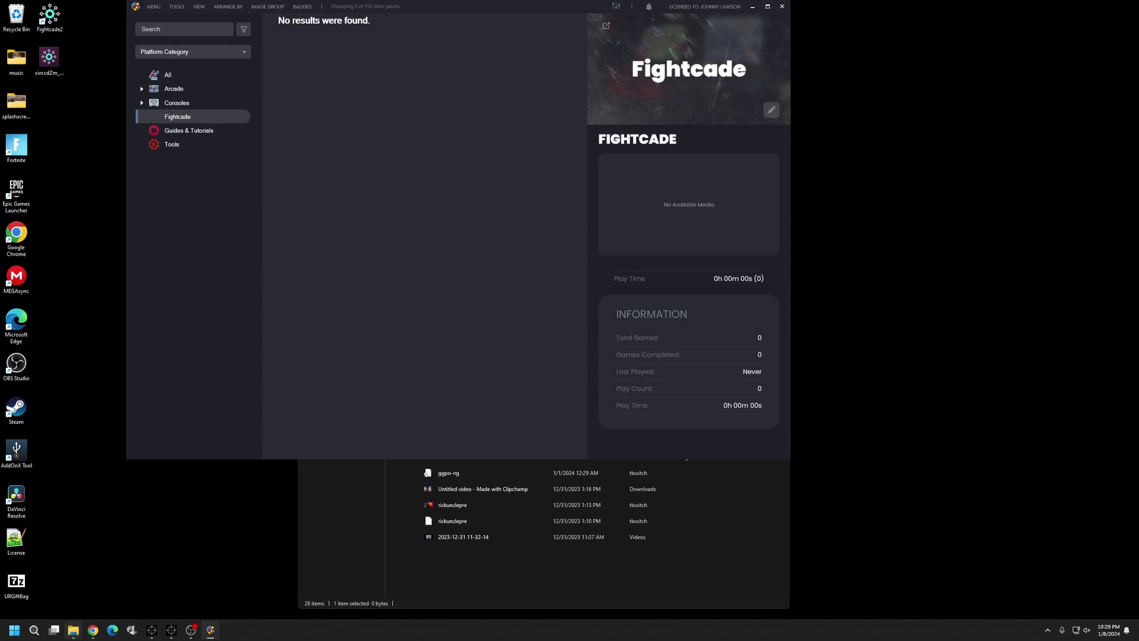
pyautogui.click(72, 596)
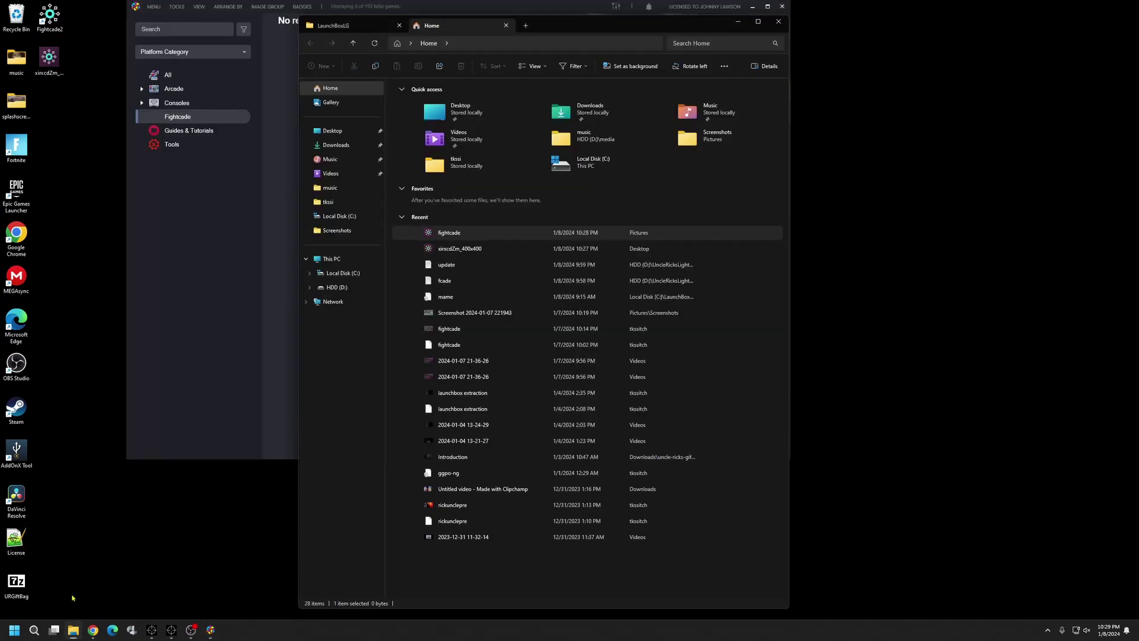
# - Go to the LaunchBoxLG folder and open Images > Platform Icons > Platform Categories
pyautogui.click(336, 27)
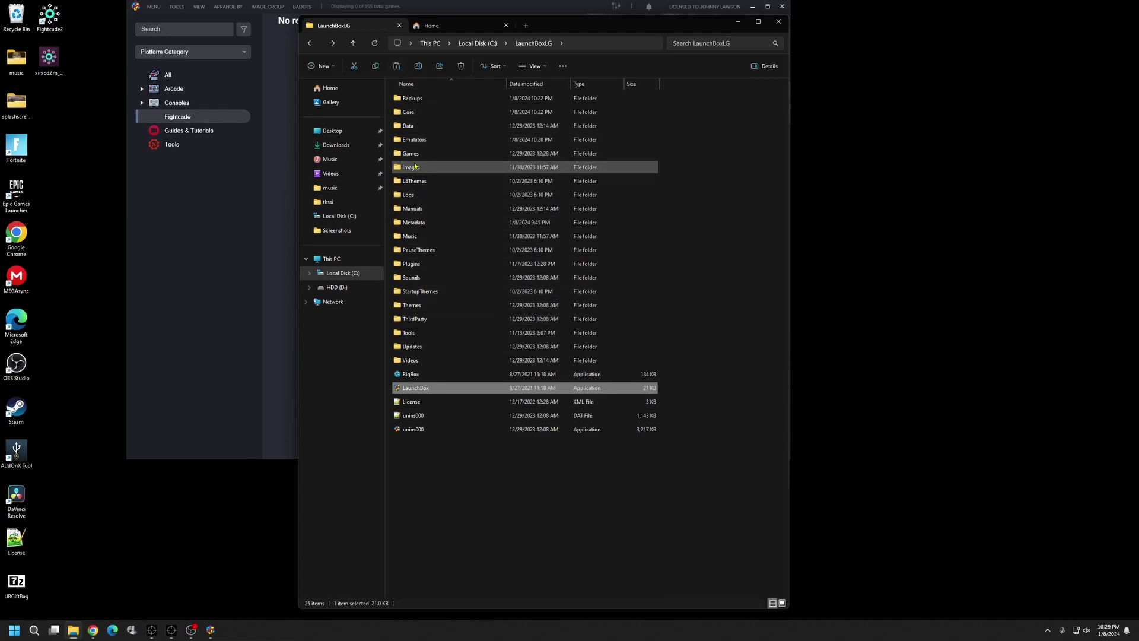
pyautogui.doubleClick(415, 166)
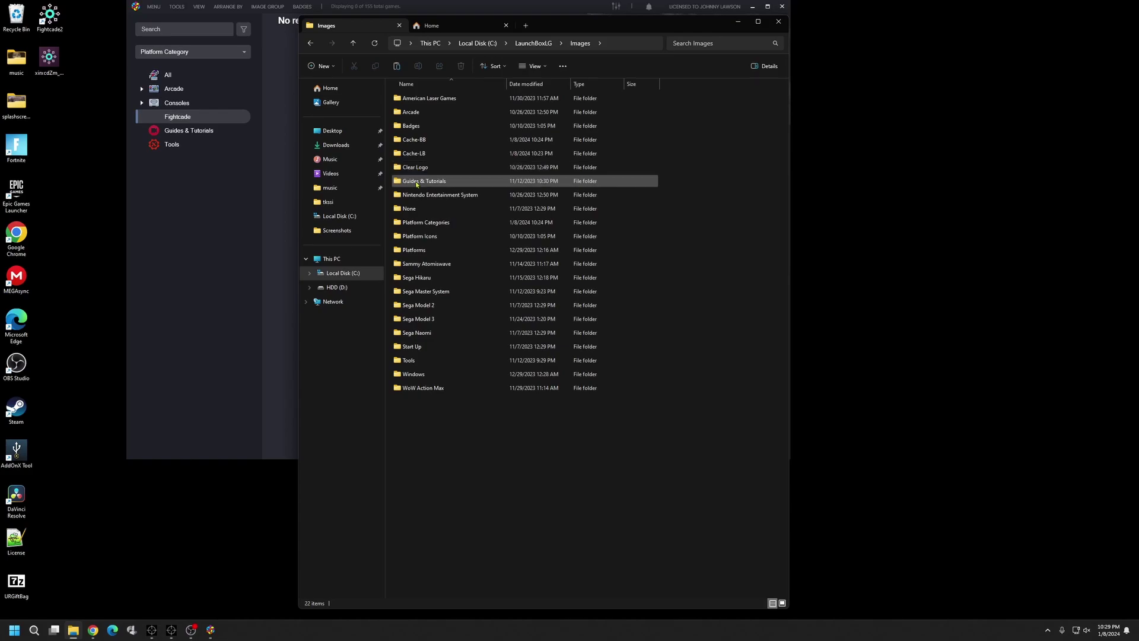
pyautogui.doubleClick(428, 236)
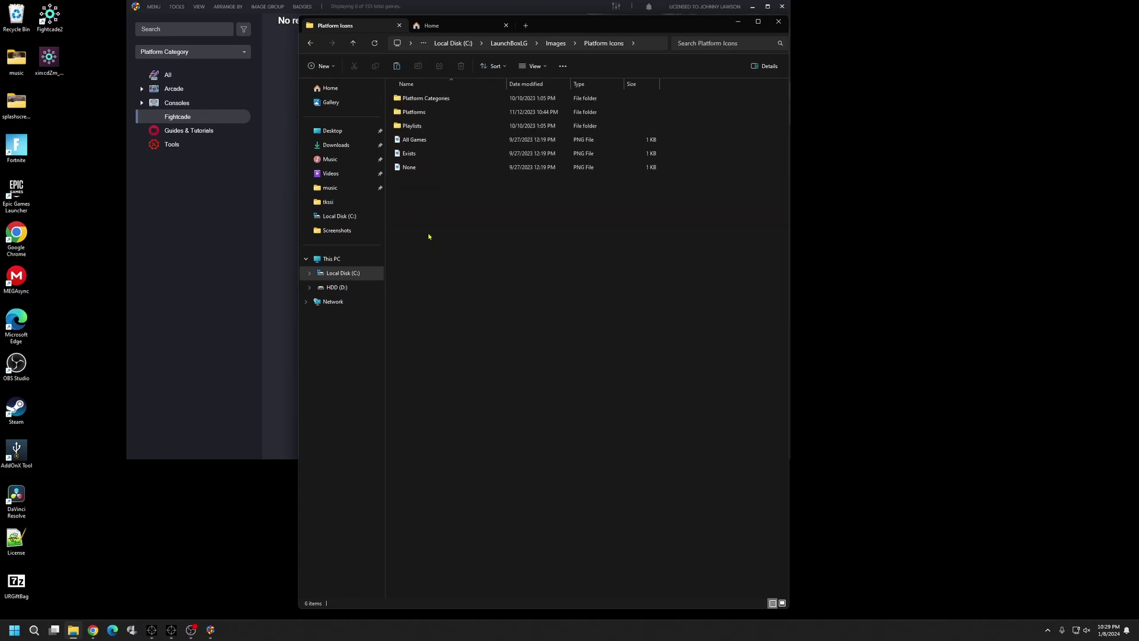
pyautogui.press('alt')
pyautogui.press('f')
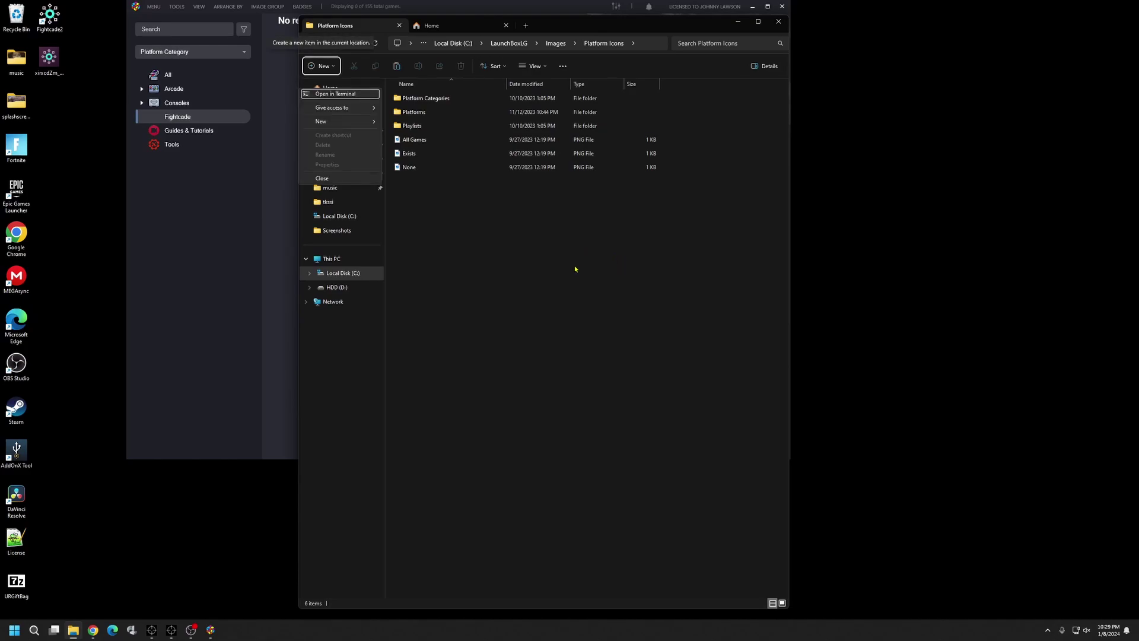
pyautogui.click(472, 229)
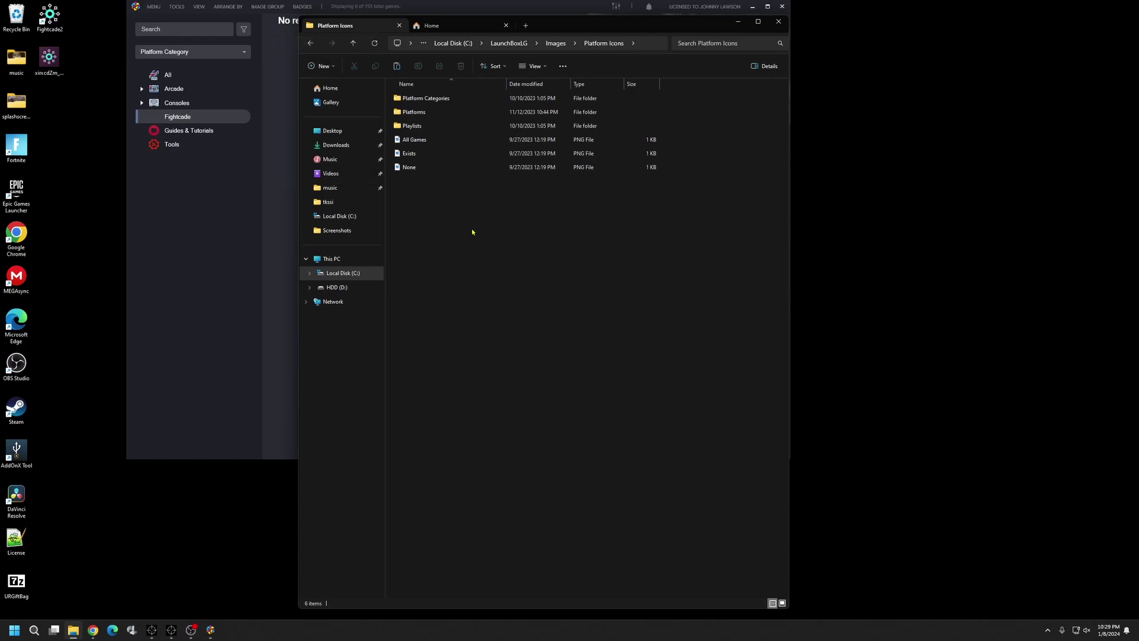
pyautogui.doubleClick(424, 99)
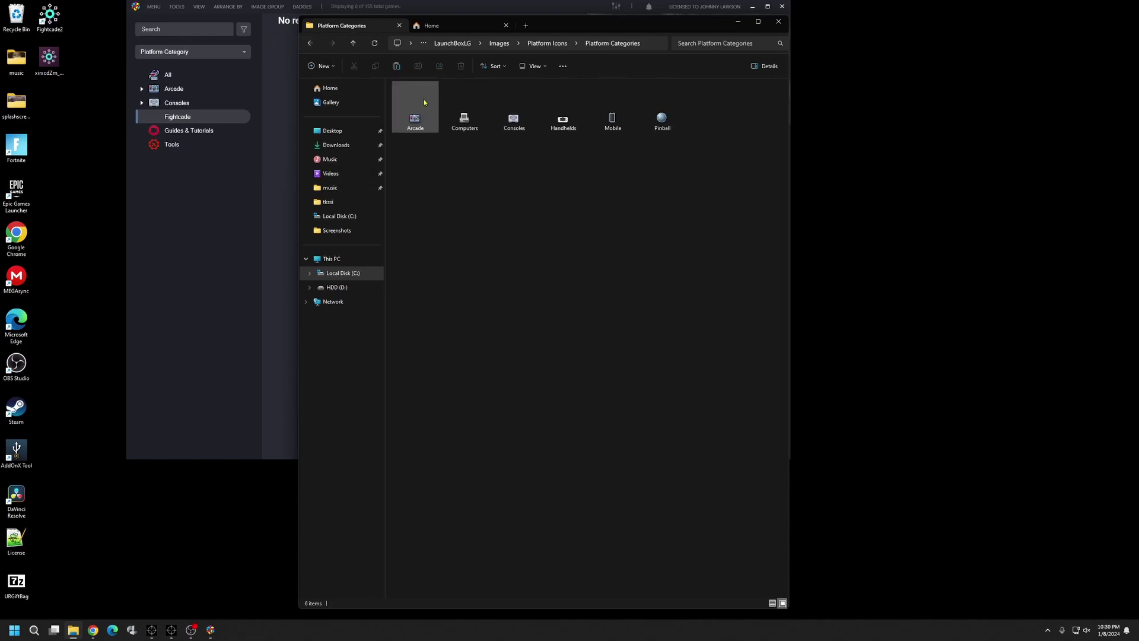
# - Paste the fightcade icon into the Platform Categories folder and minimize the file window to return to LaunchBox
pyautogui.rightClick(505, 239)
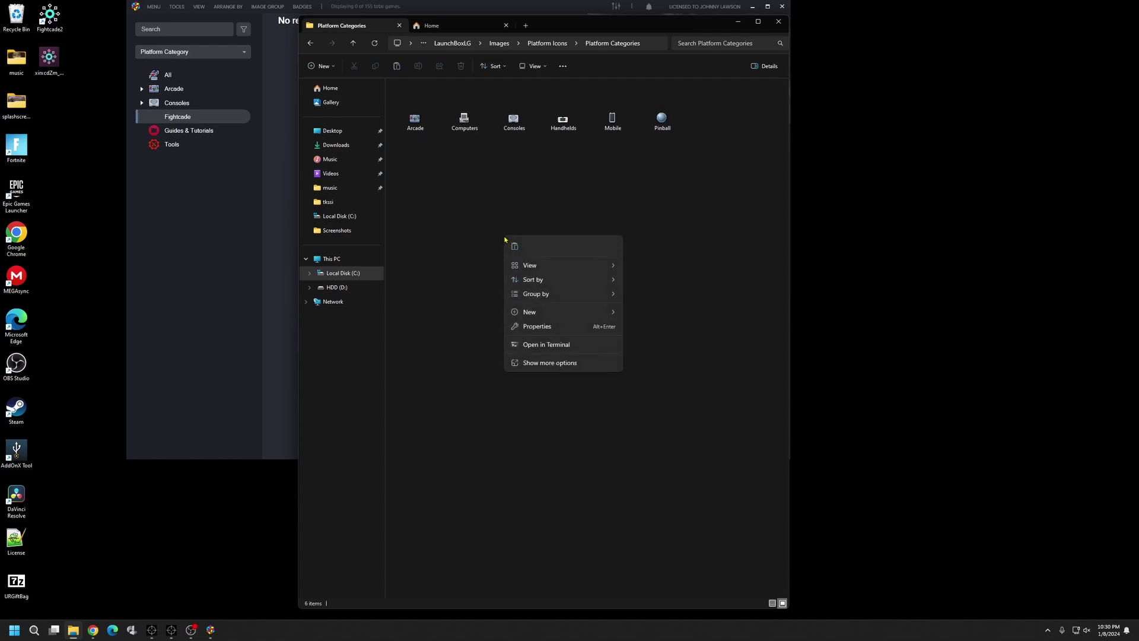
pyautogui.click(516, 247)
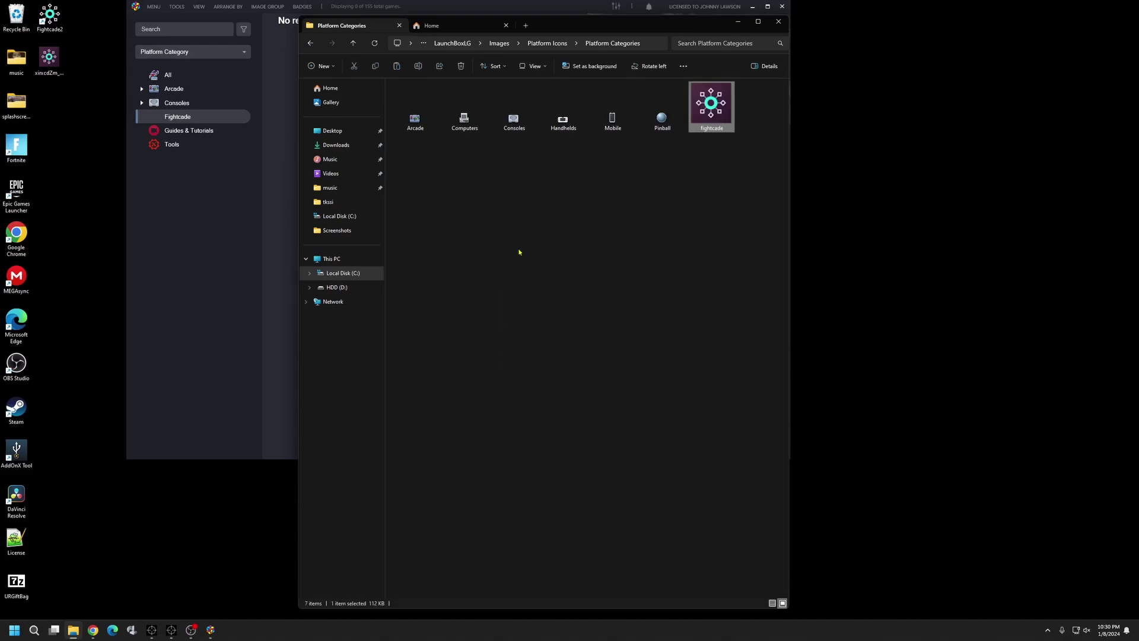
pyautogui.click(686, 178)
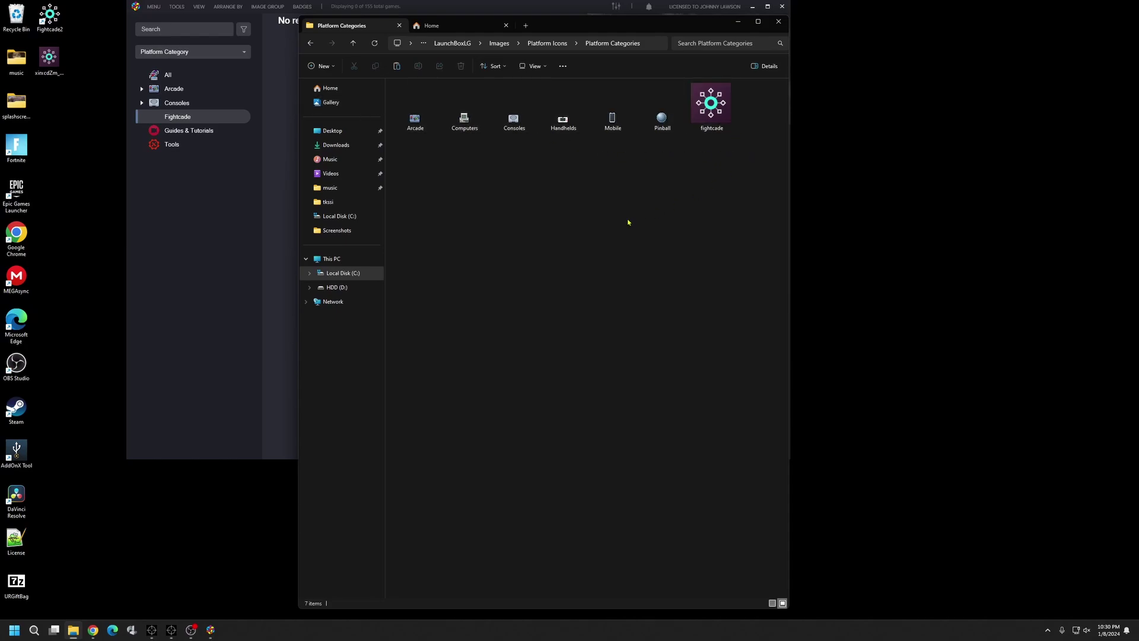
pyautogui.click(736, 21)
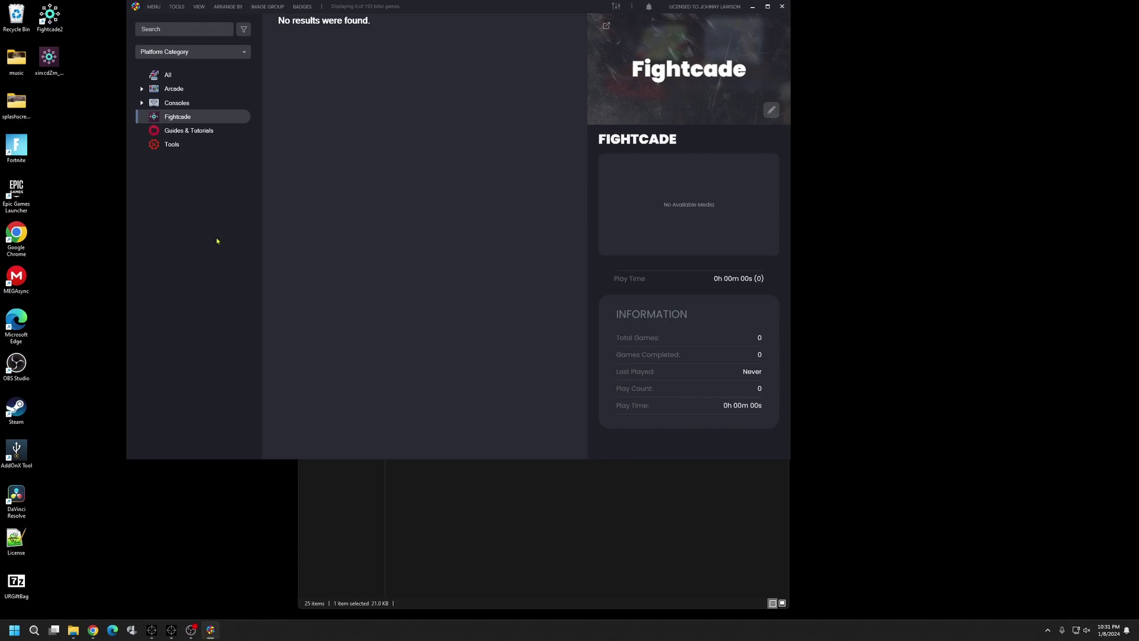
# - Open the emulator manager and add a new emulator named Fightcade
pyautogui.click(178, 8)
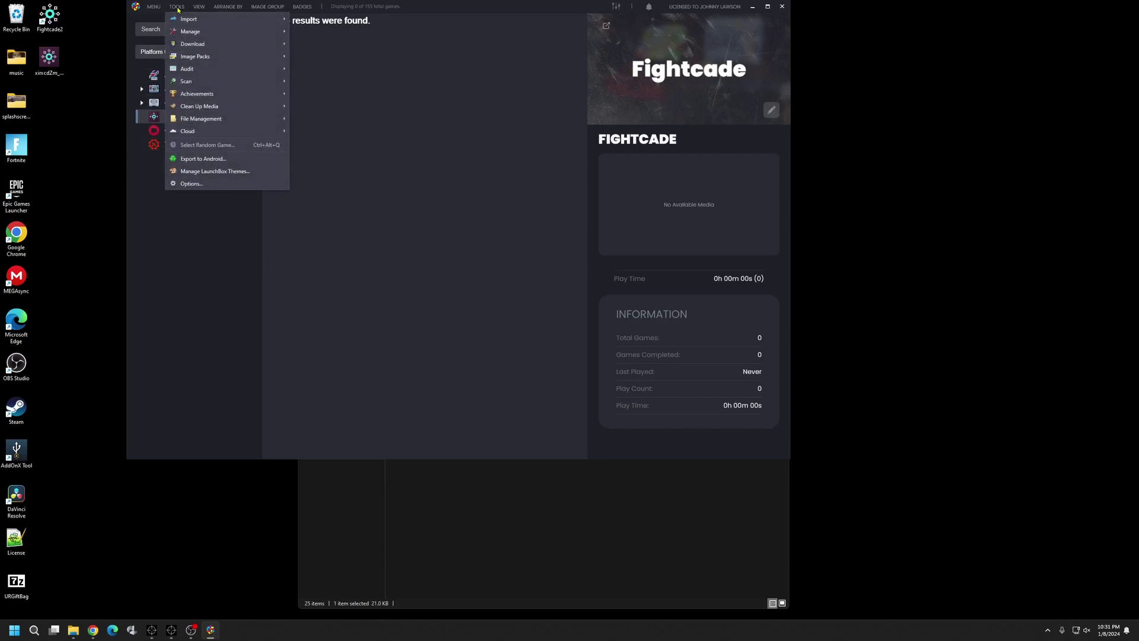
pyautogui.moveTo(235, 37)
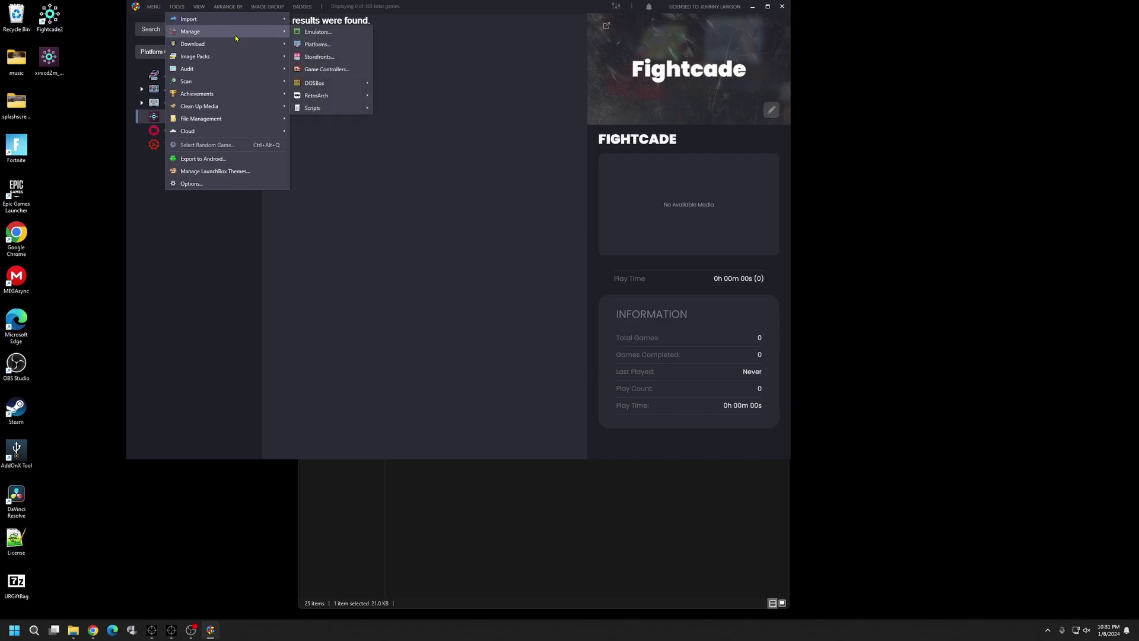
pyautogui.click(322, 39)
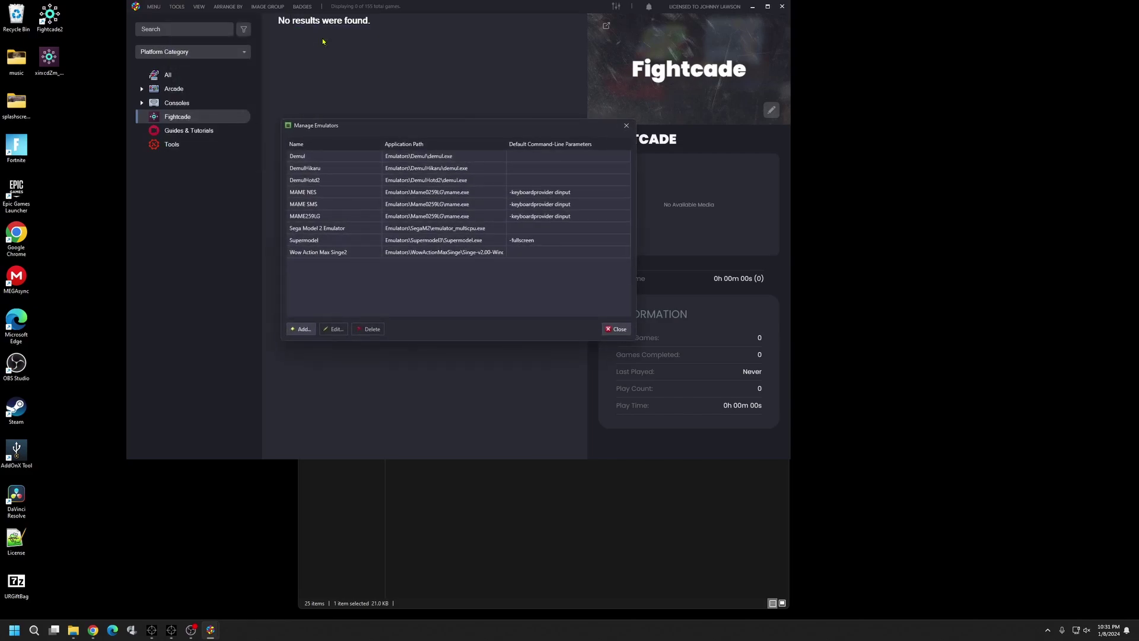
pyautogui.click(307, 329)
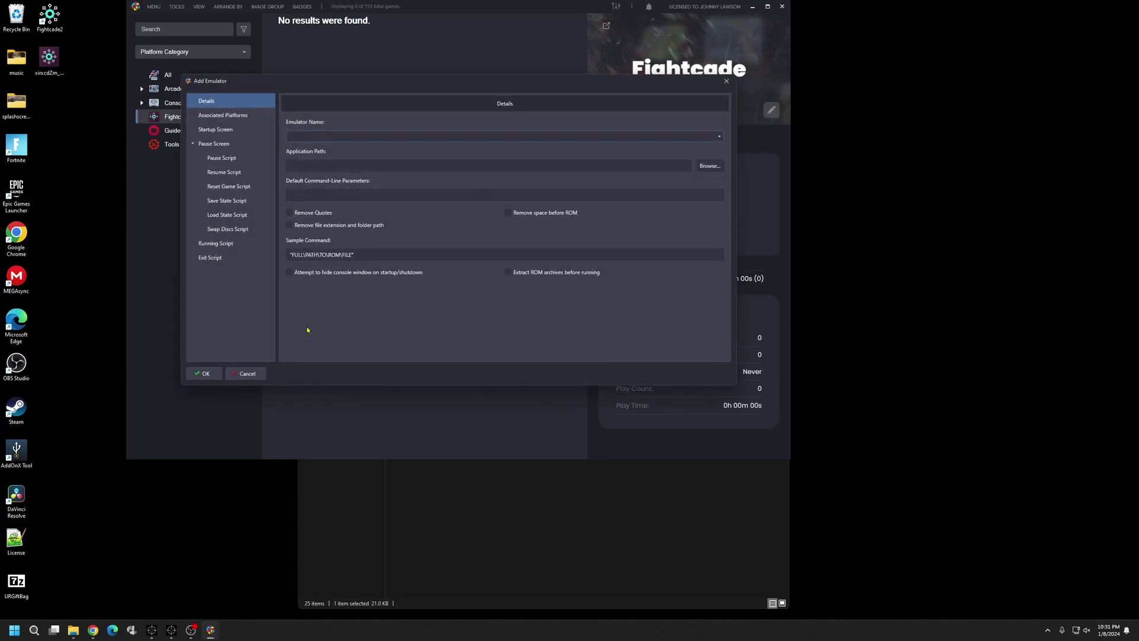
pyautogui.click(409, 137)
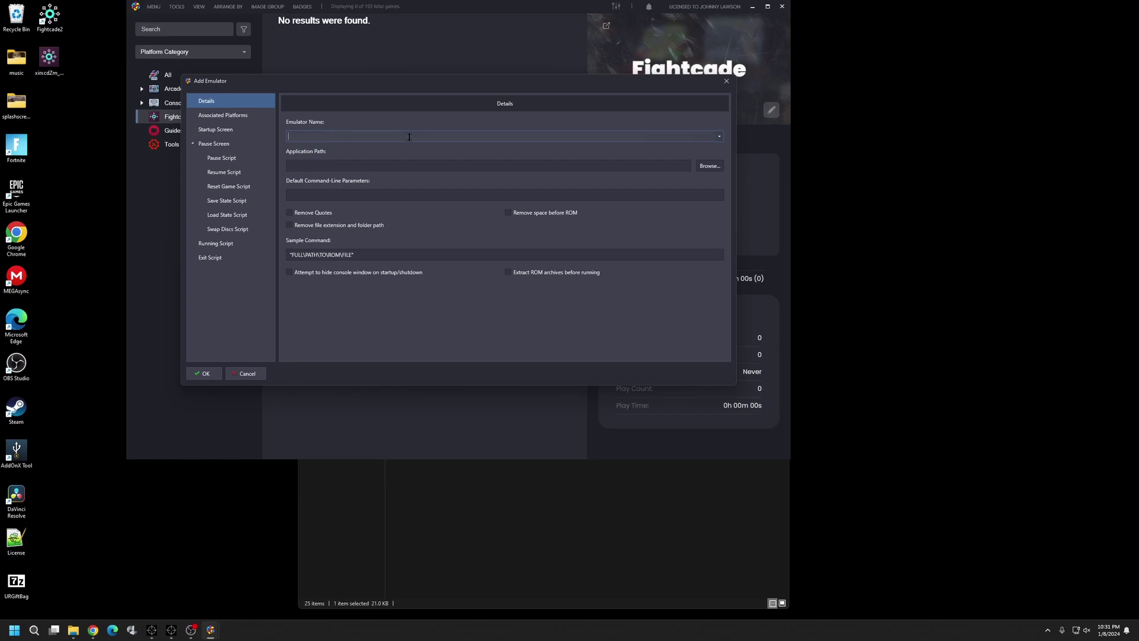
pyautogui.write('Fightcade')
# - Set the emulator's application path to Fightcade2 in the LaunchBoxLG > Emulators > fightcade folder on the C: drive
pyautogui.click(535, 166)
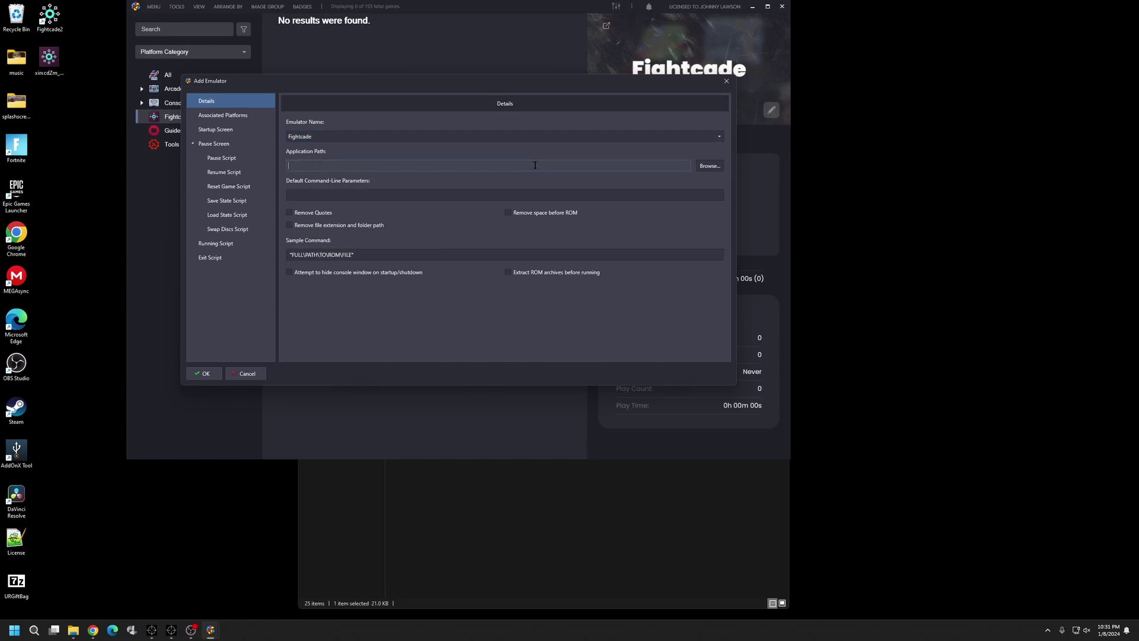
pyautogui.click(710, 168)
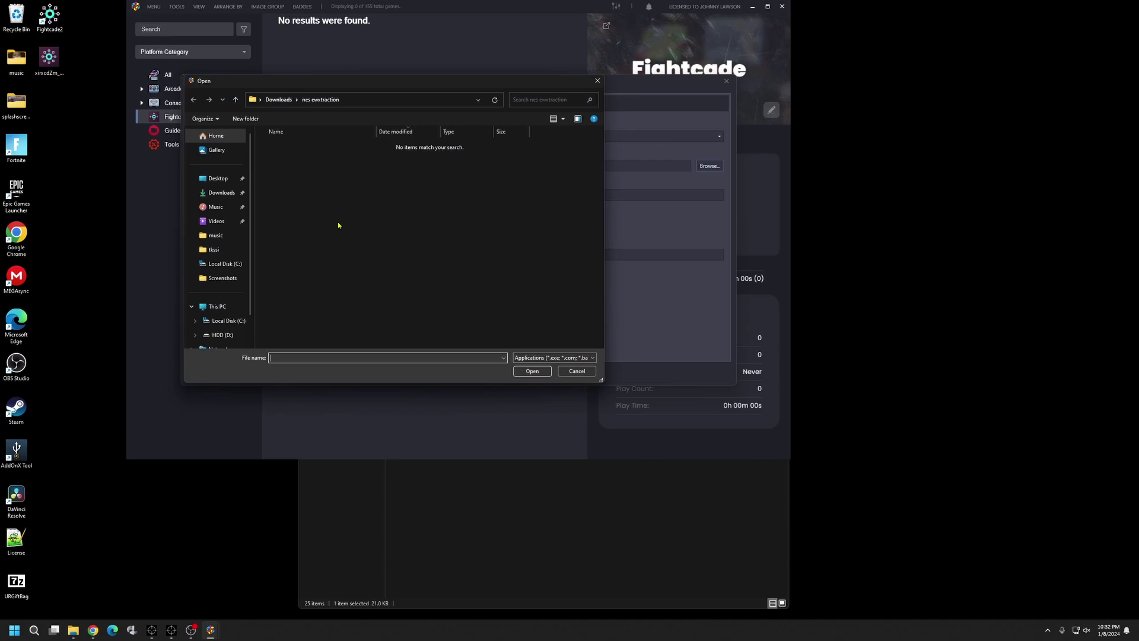
pyautogui.click(221, 271)
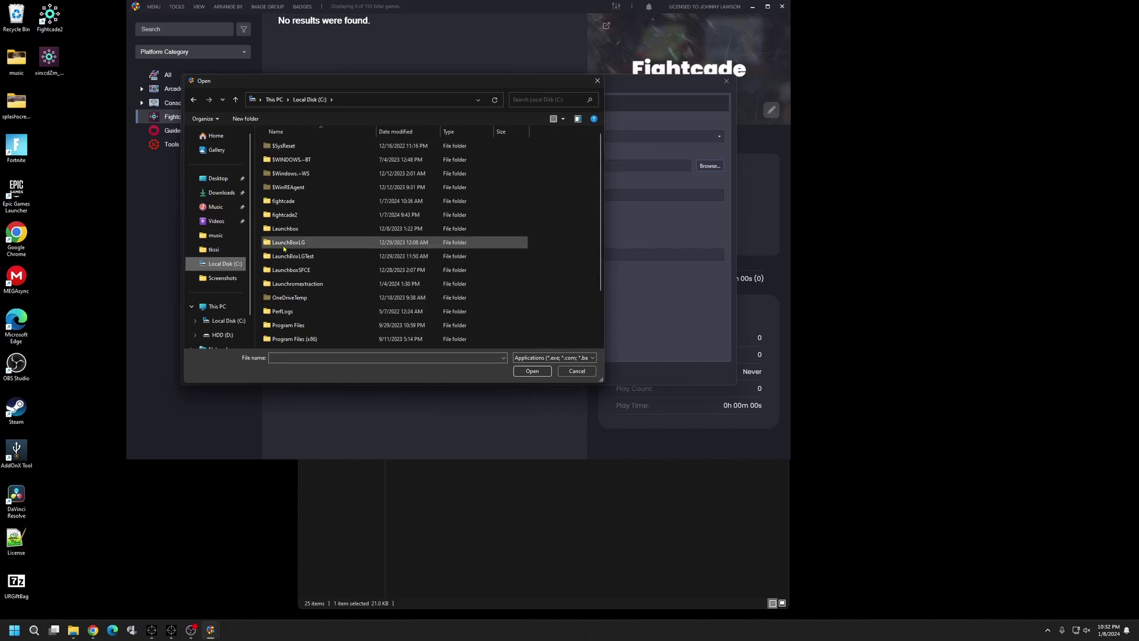
pyautogui.doubleClick(284, 245)
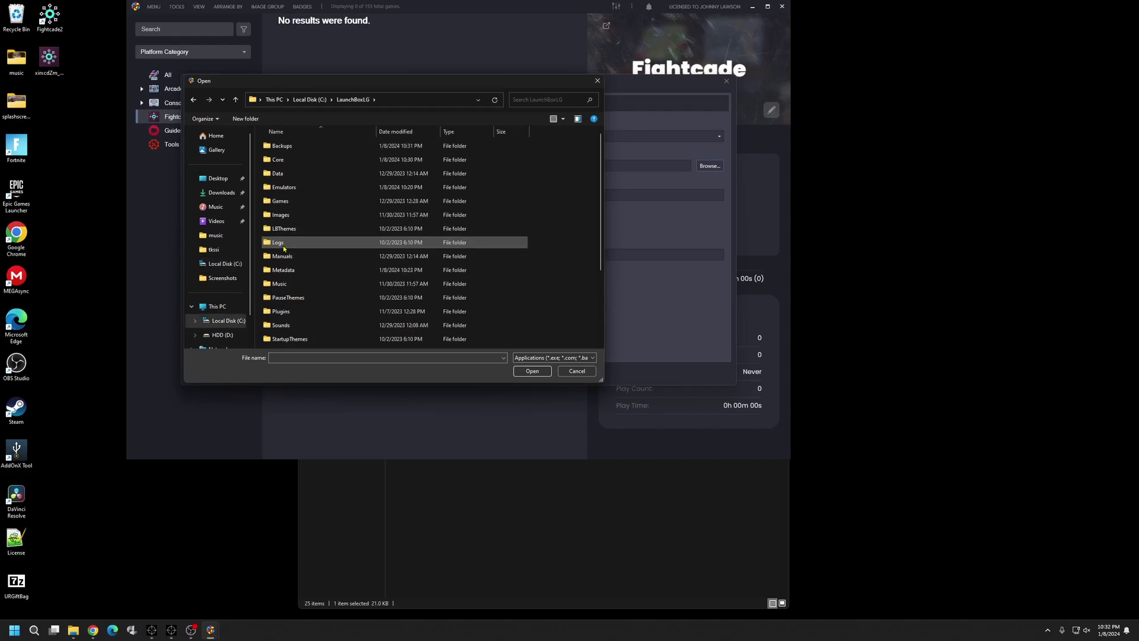
pyautogui.doubleClick(302, 190)
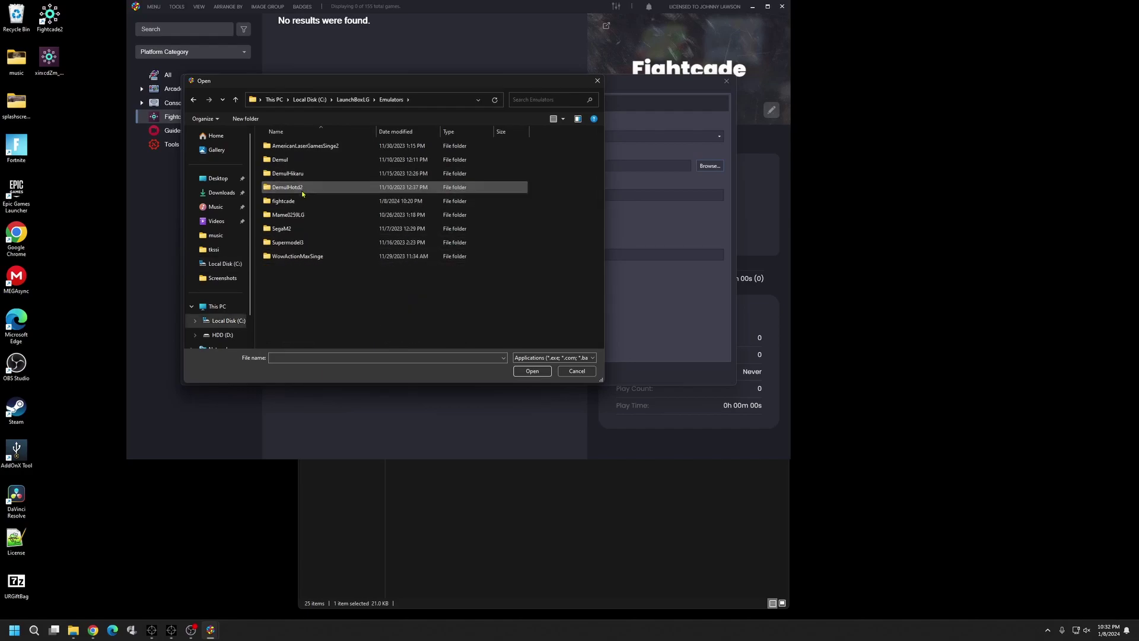
pyautogui.doubleClick(302, 202)
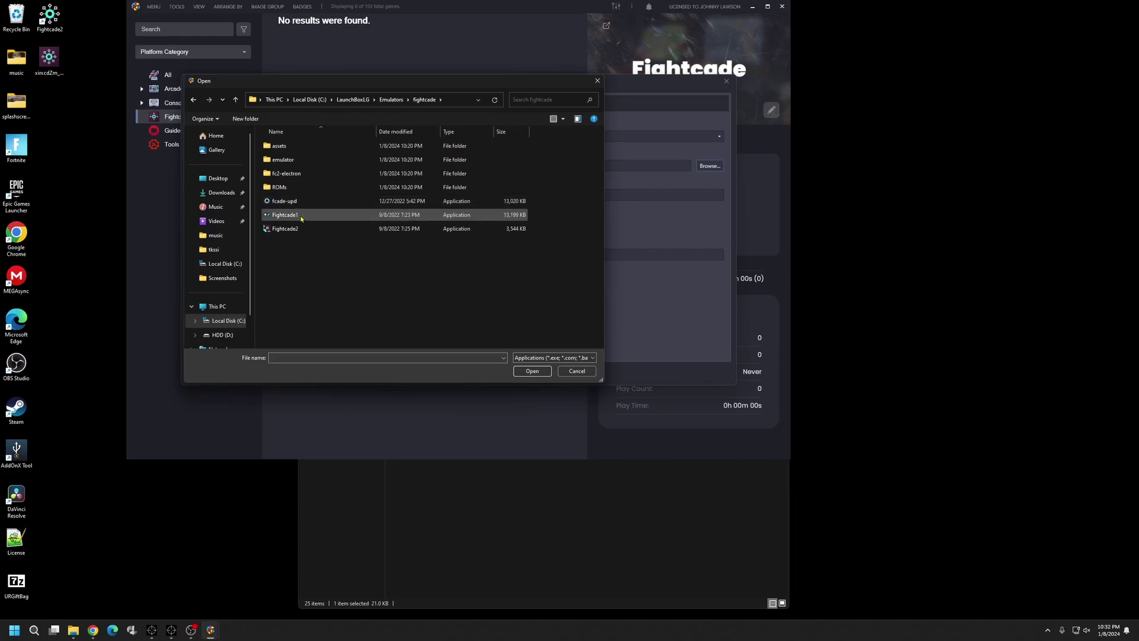
pyautogui.click(295, 233)
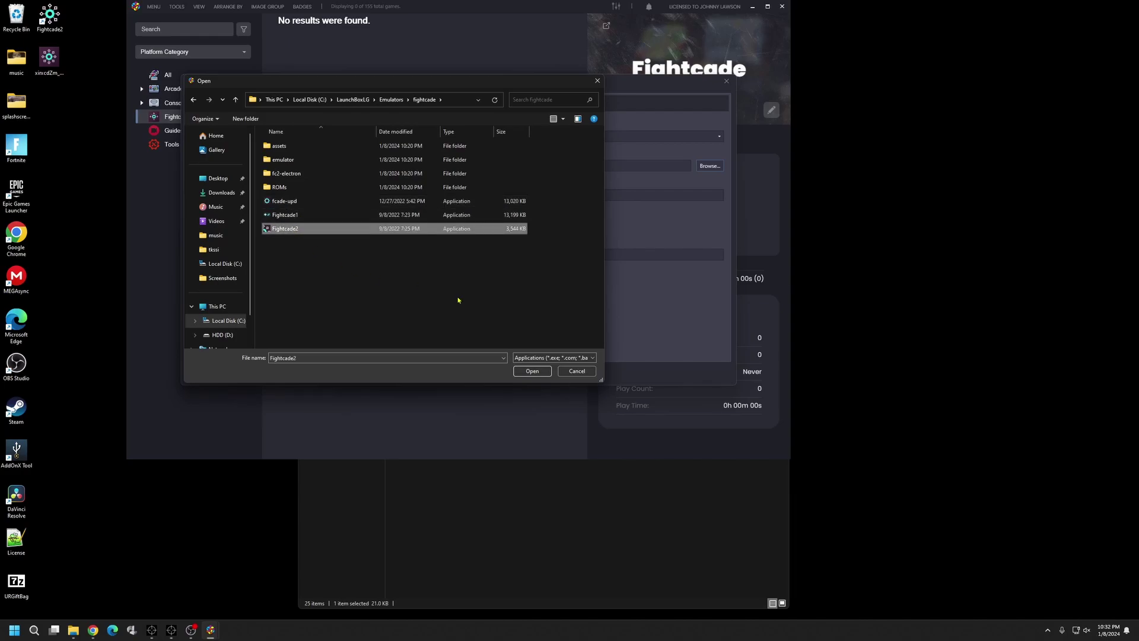
pyautogui.click(537, 371)
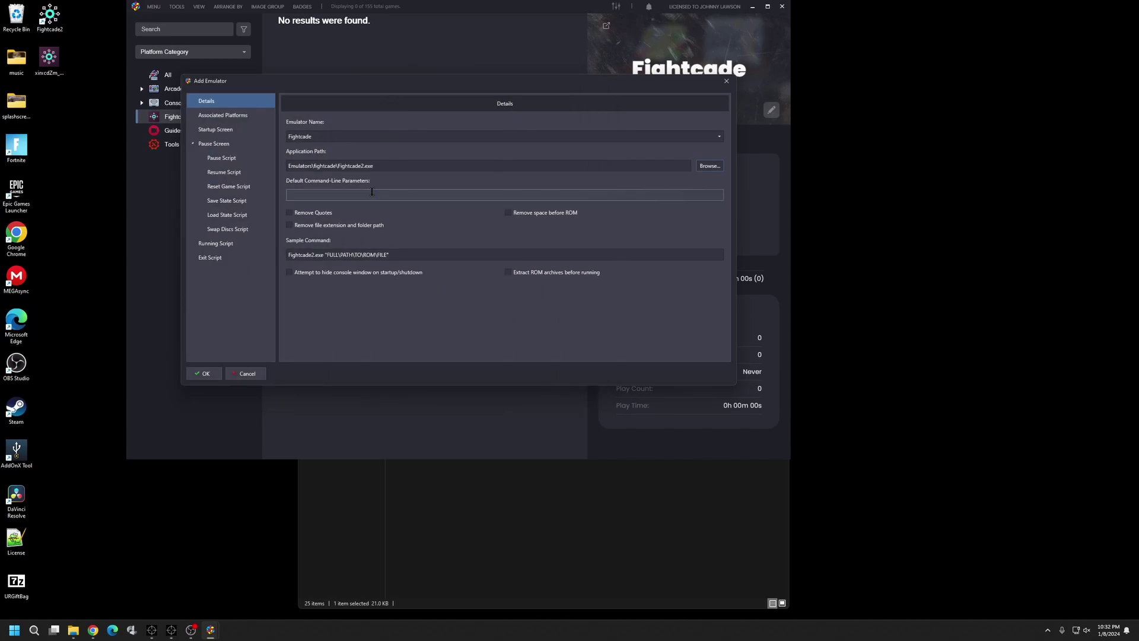
# - Set the emulator's default command-line parameters to -Fullscreen and try to save it
pyautogui.click(378, 196)
pyautogui.write('-Fullscreen')
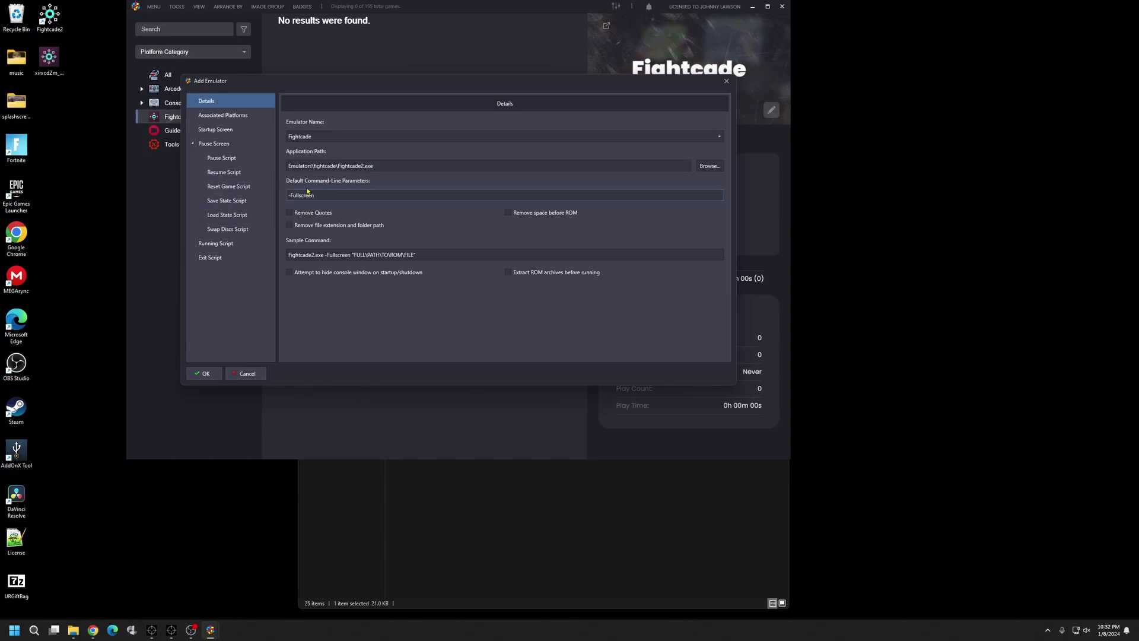
pyautogui.click(203, 374)
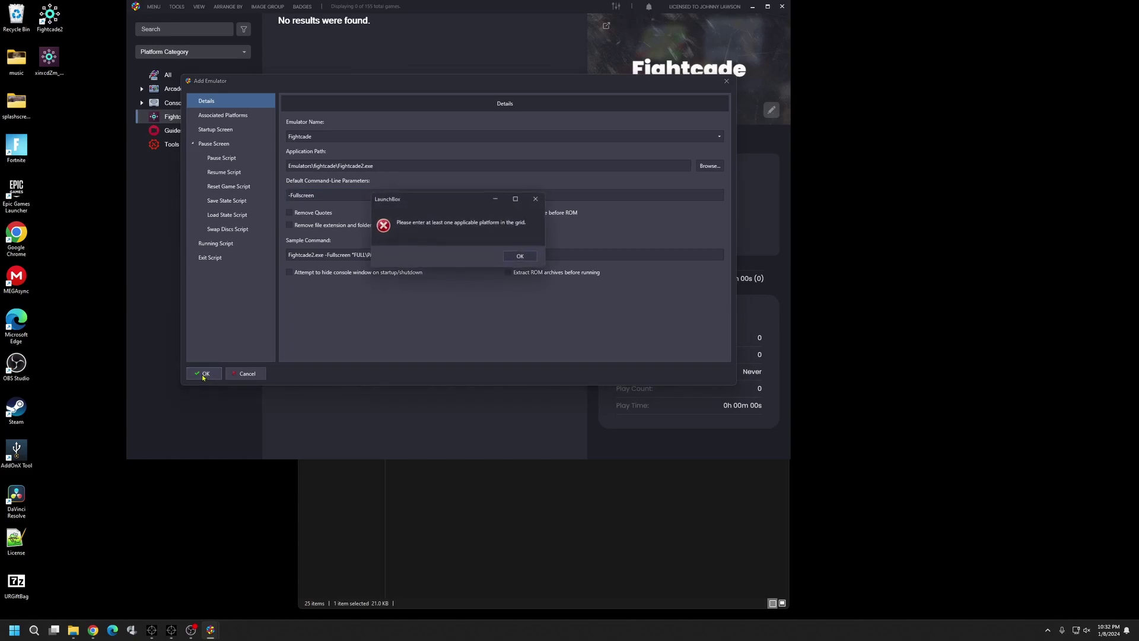
pyautogui.click(520, 257)
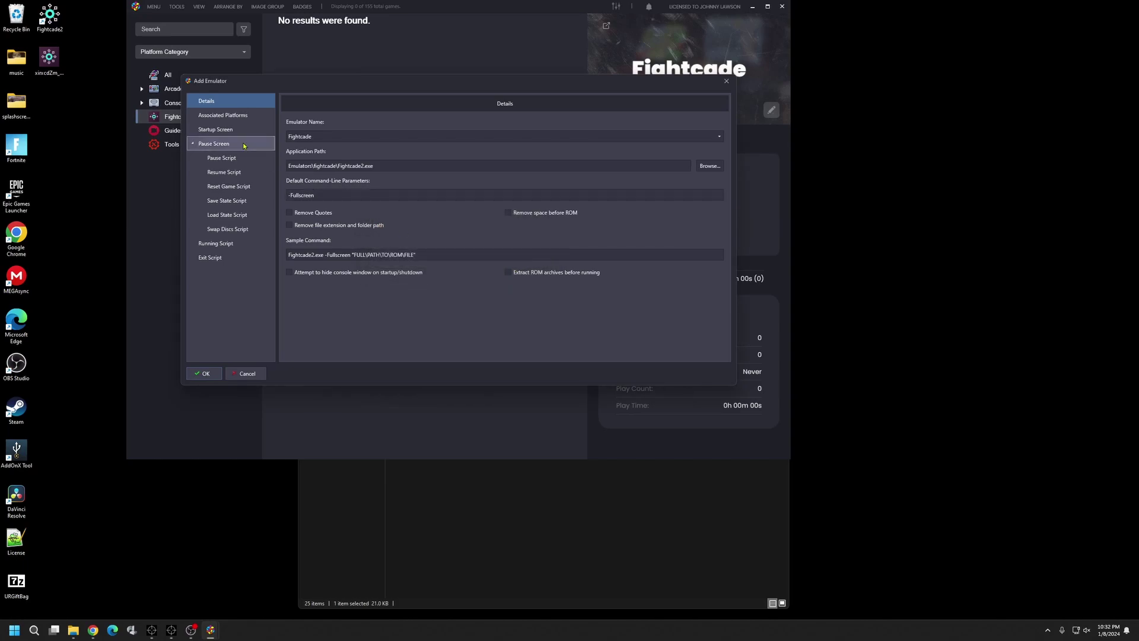
# - Associate the emulator with the Fightcade platform, save it and close the emulator manager
pyautogui.click(230, 117)
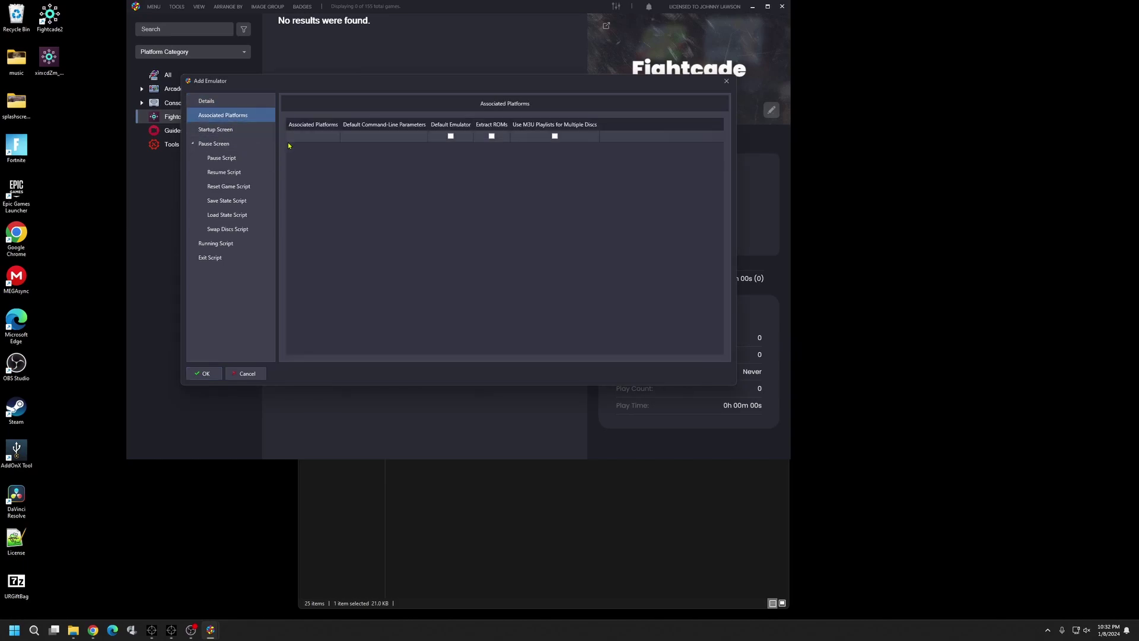
pyautogui.click(313, 137)
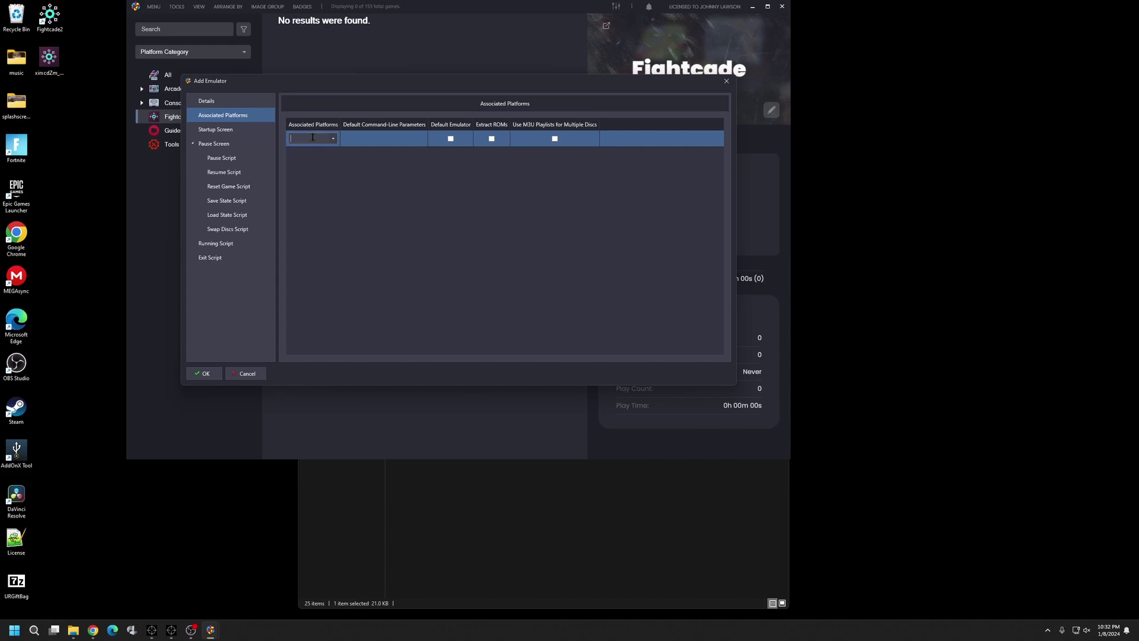
pyautogui.write('Fightcade')
pyautogui.click(214, 378)
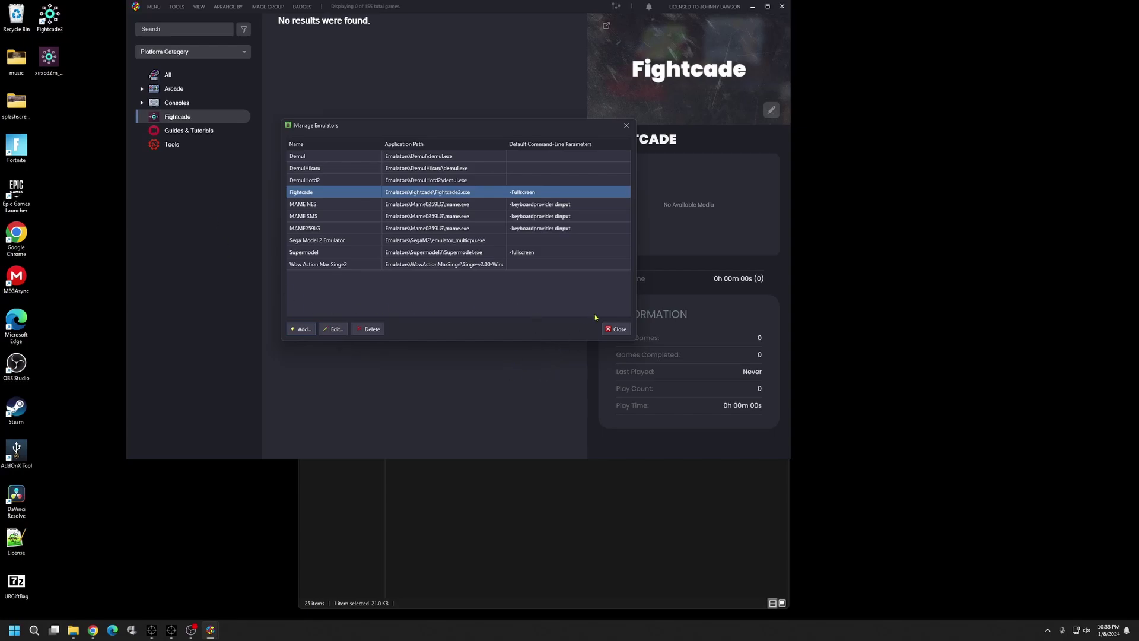
pyautogui.click(617, 329)
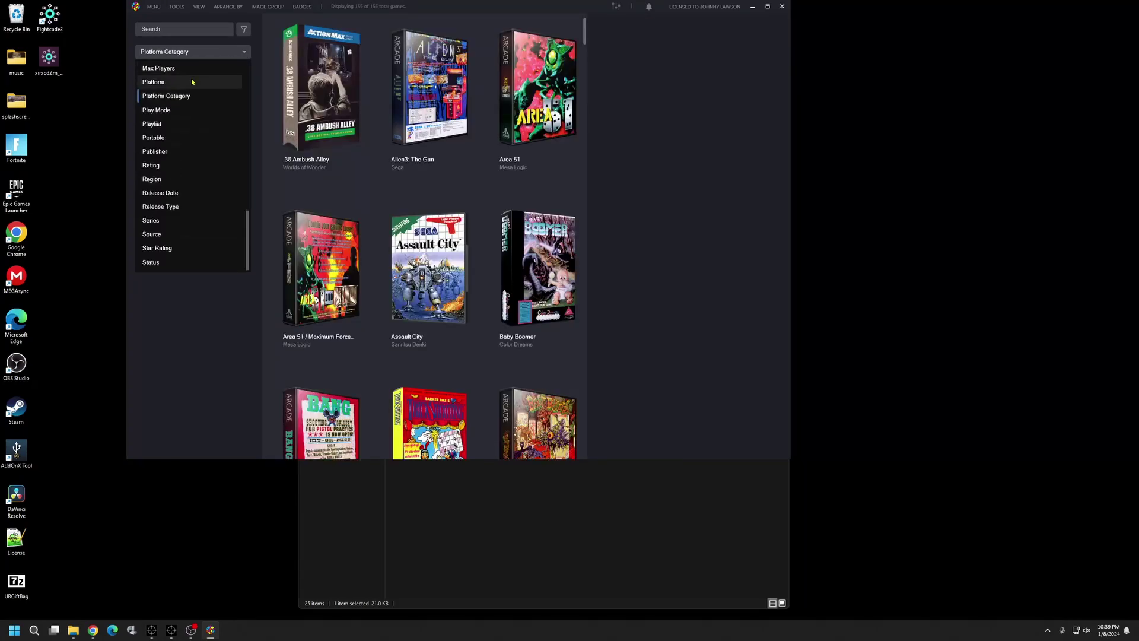
# - Switch the sidebar to the Platform view and manually add a new platform titled Fightcade
pyautogui.click(193, 82)
pyautogui.rightClick(181, 80)
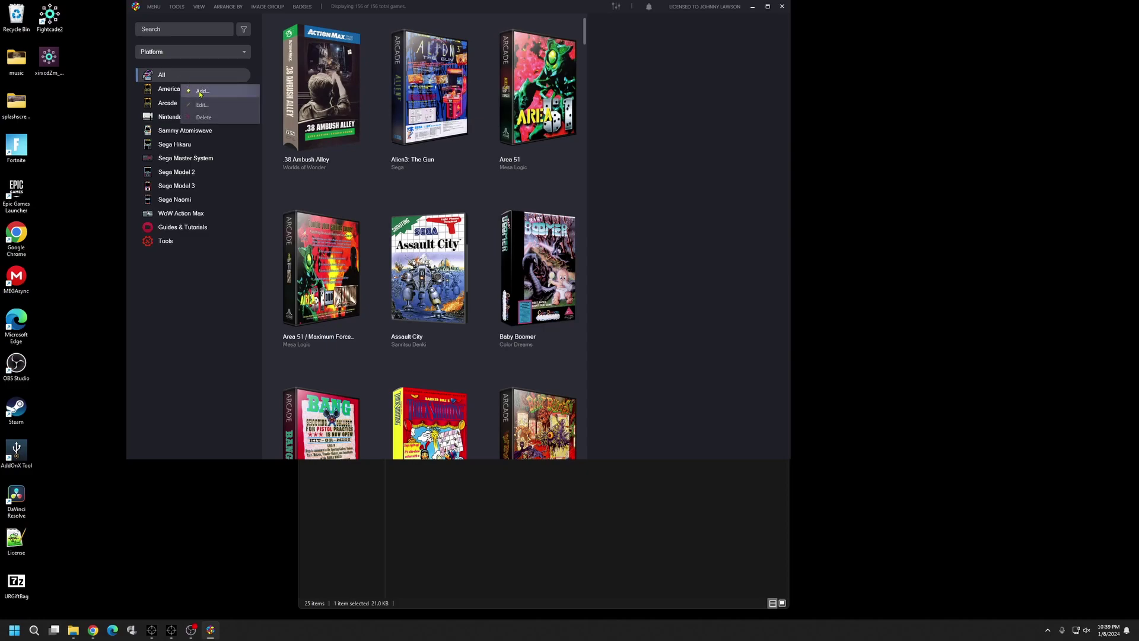
pyautogui.click(201, 92)
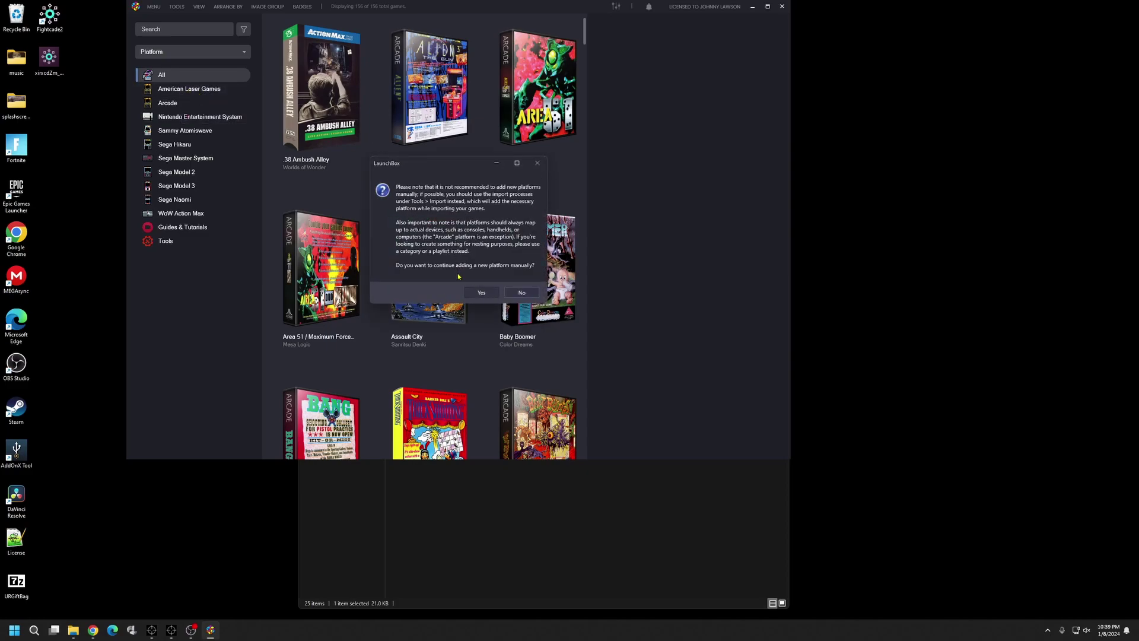
pyautogui.click(481, 296)
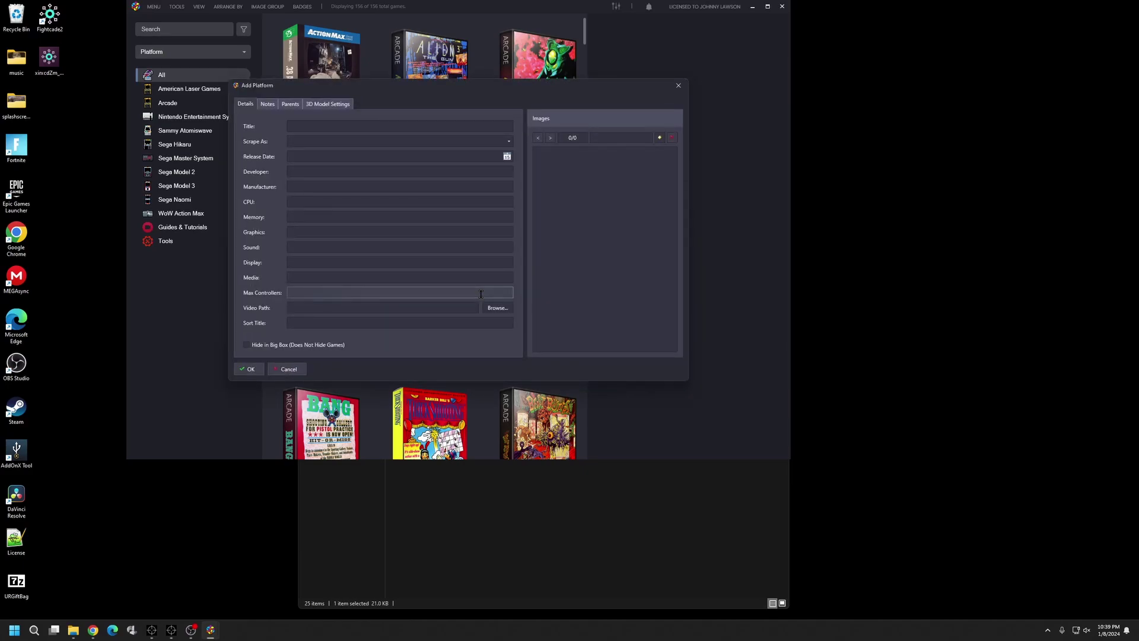
pyautogui.click(368, 127)
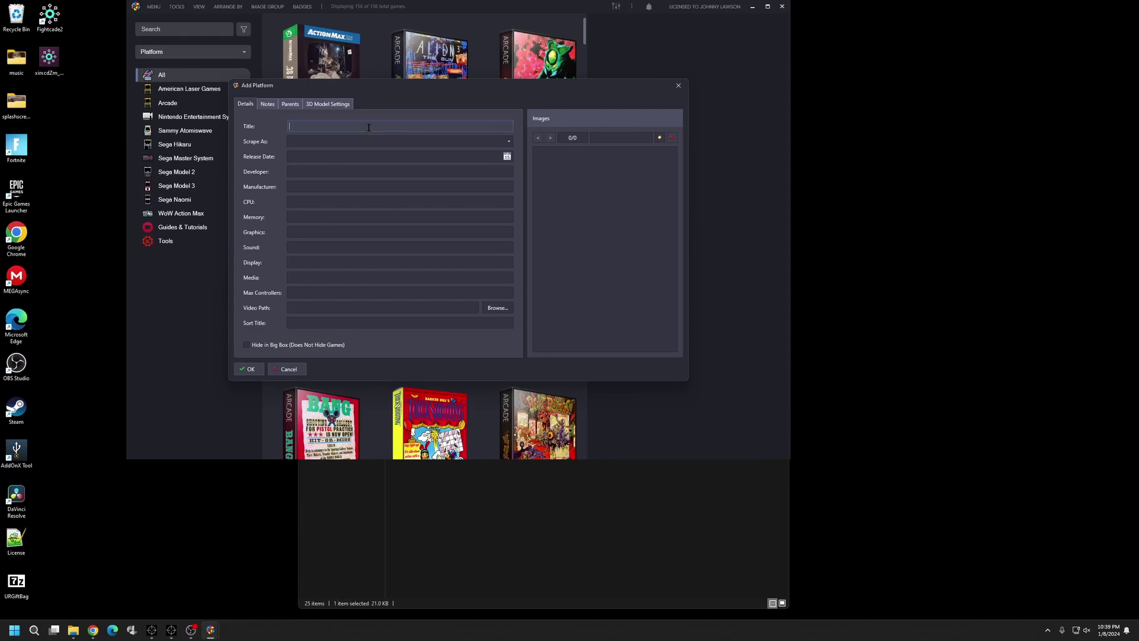
pyautogui.write('Fightcade')
# - Make the Fightcade category the parent of the new platform and save the platform
pyautogui.click(290, 106)
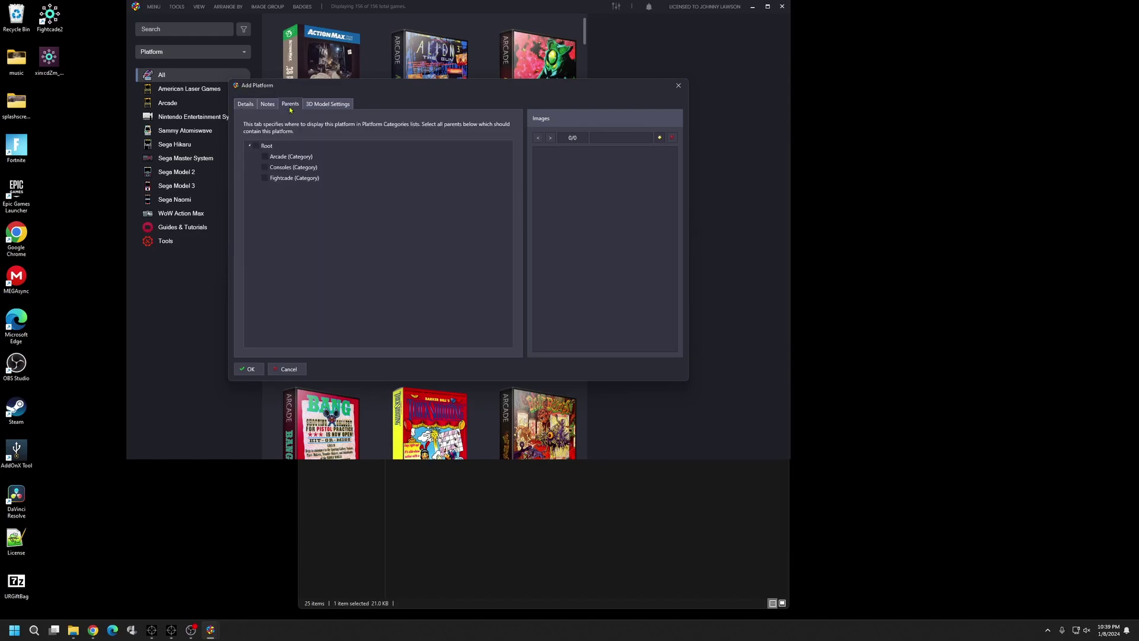
pyautogui.click(265, 179)
pyautogui.click(250, 369)
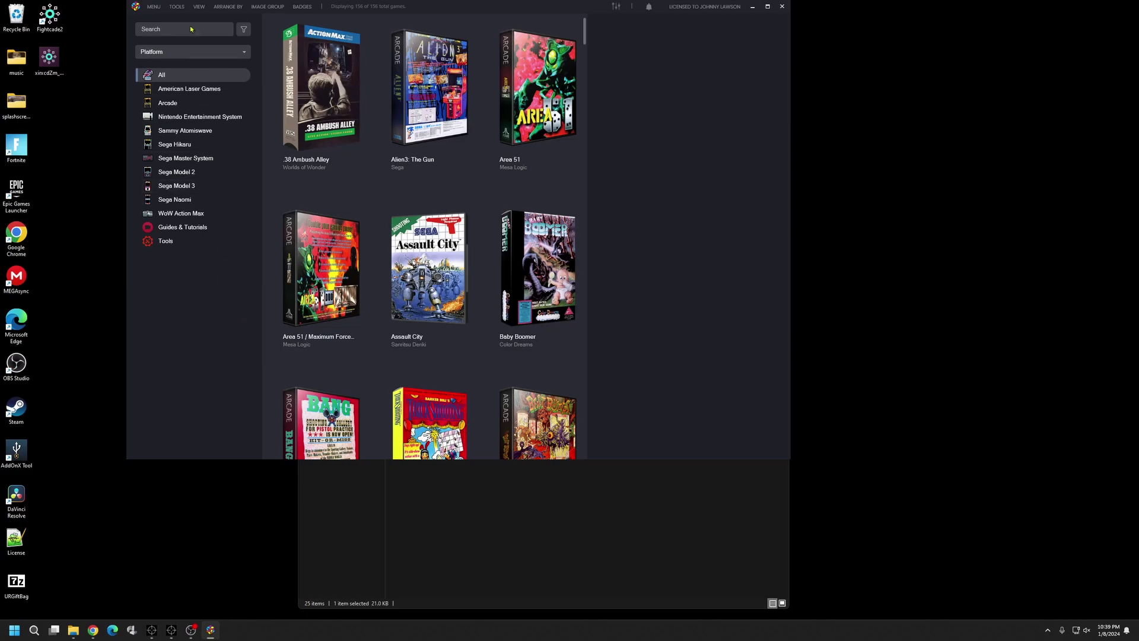
# - Look for the new Fightcade platform in the Platform Category view, returning to the Platform view
pyautogui.click(238, 57)
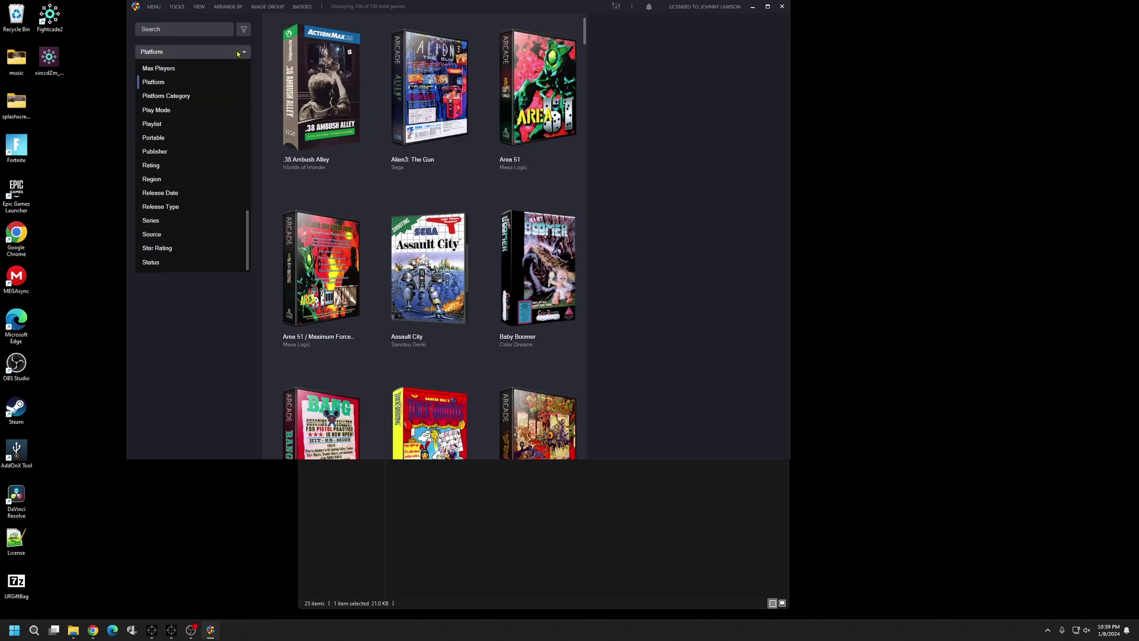
pyautogui.click(199, 96)
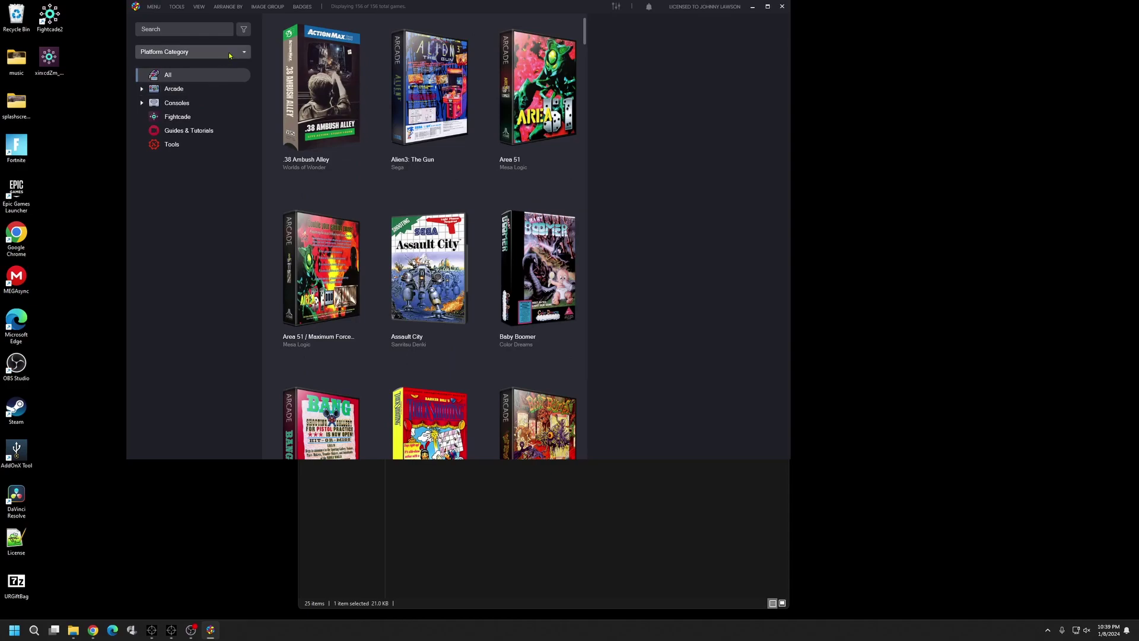
pyautogui.click(230, 54)
pyautogui.click(174, 83)
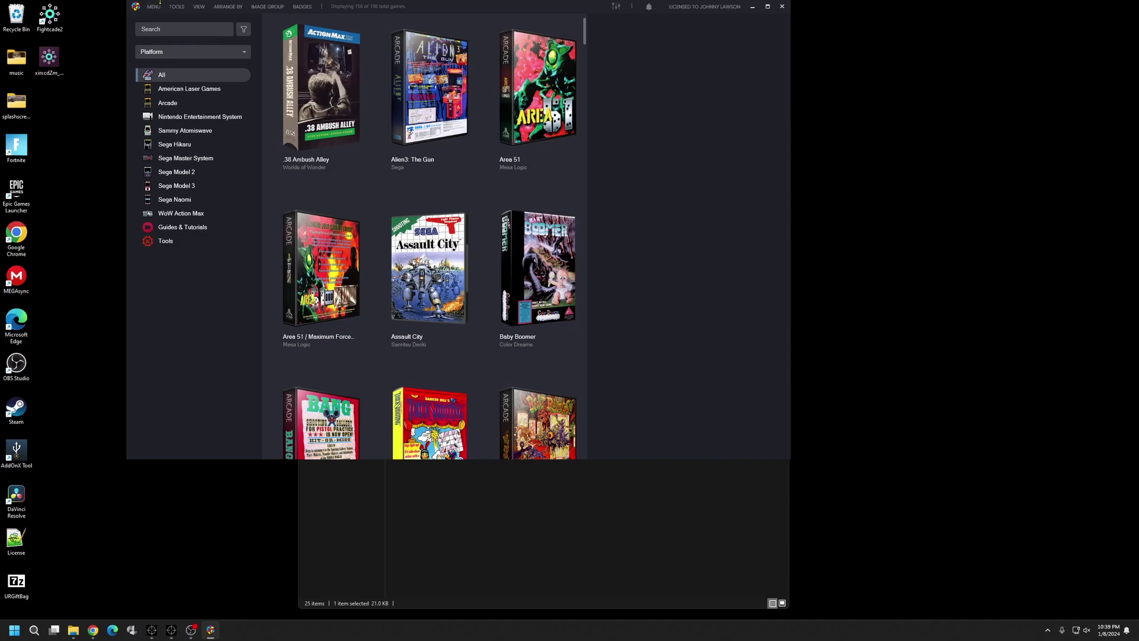
# - Manually add a game titled Fightcade and set its platform to Fightcade
pyautogui.click(177, 8)
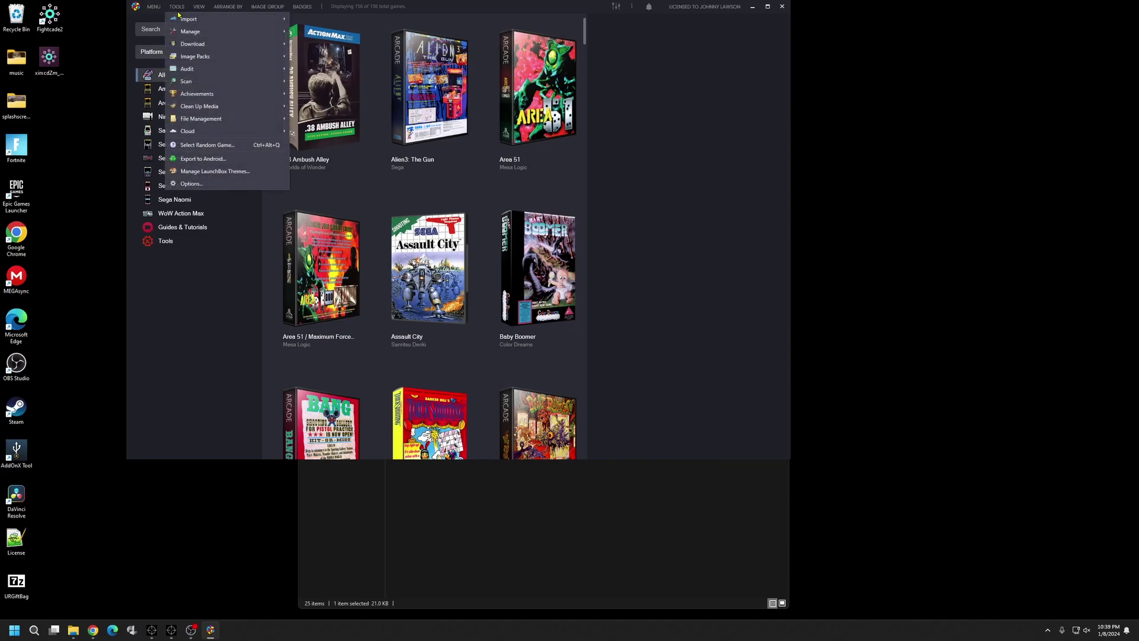
pyautogui.moveTo(224, 22)
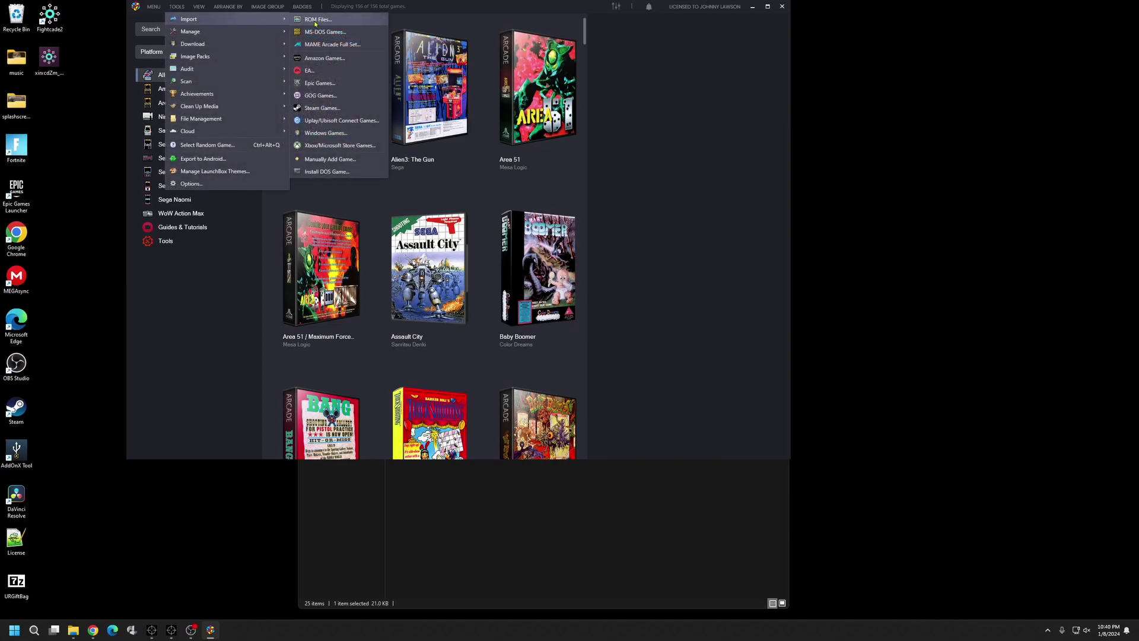
pyautogui.click(317, 160)
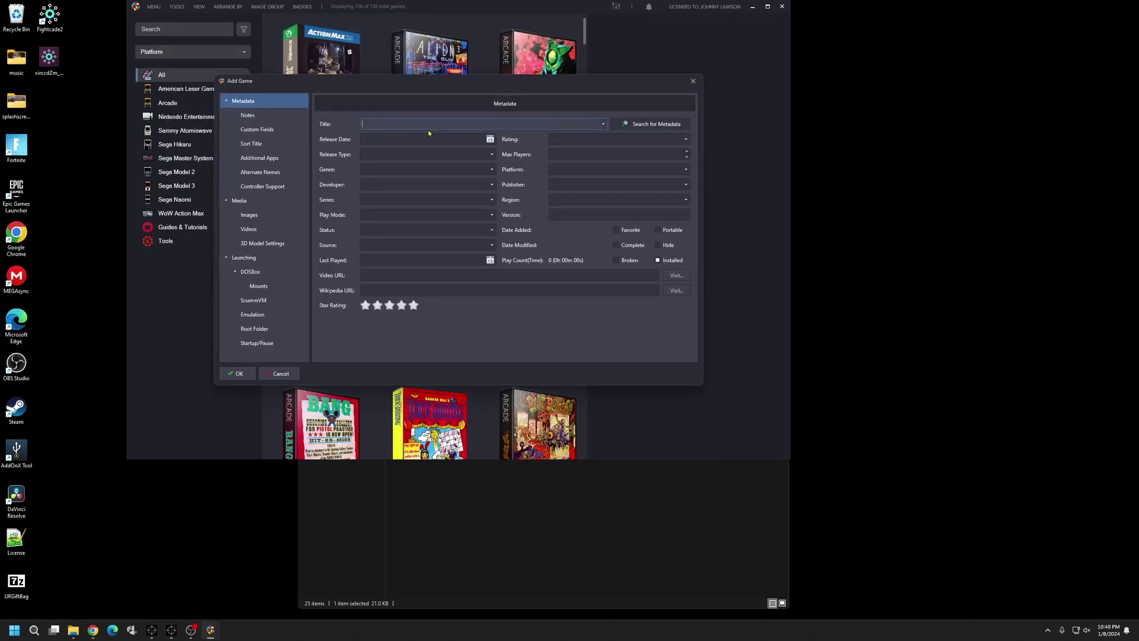
pyautogui.write('Fightcade')
pyautogui.click(680, 167)
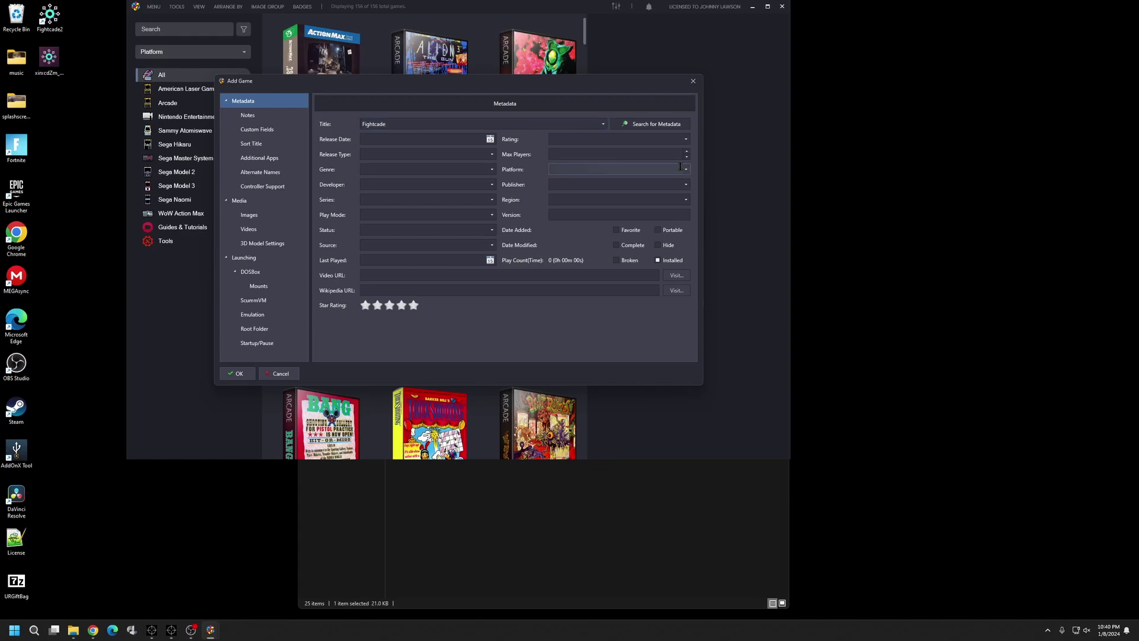
pyautogui.write('Fightcade')
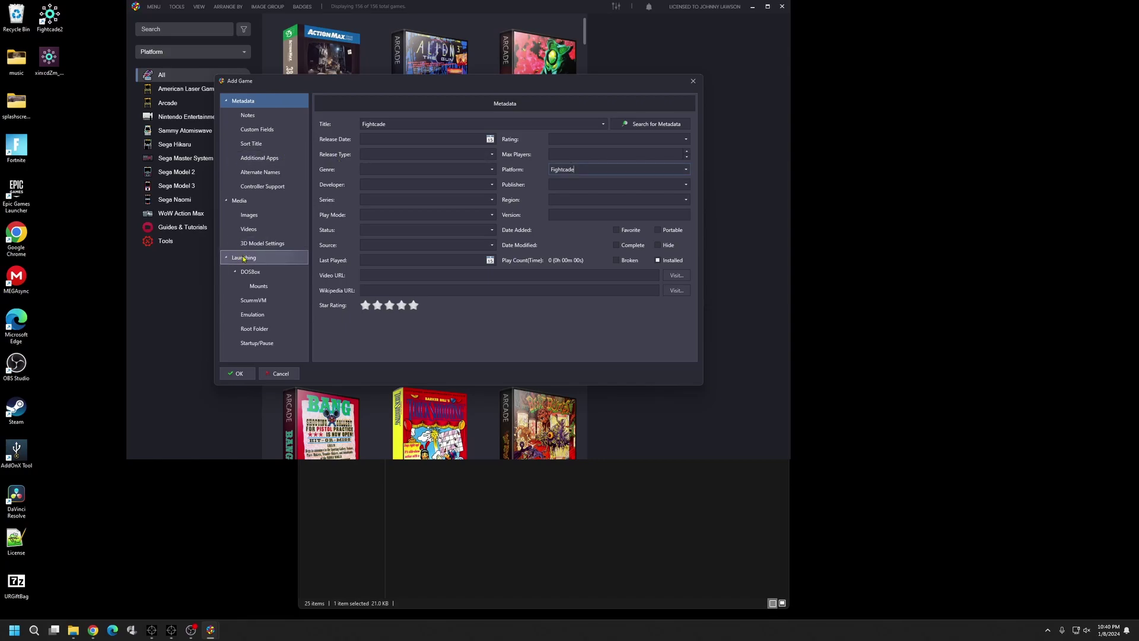
# - Set the new Fightcade game's ROM file to Fightcade2.exe from the LaunchBoxLG\Emulators\fightcade folder
pyautogui.click(244, 258)
pyautogui.click(667, 135)
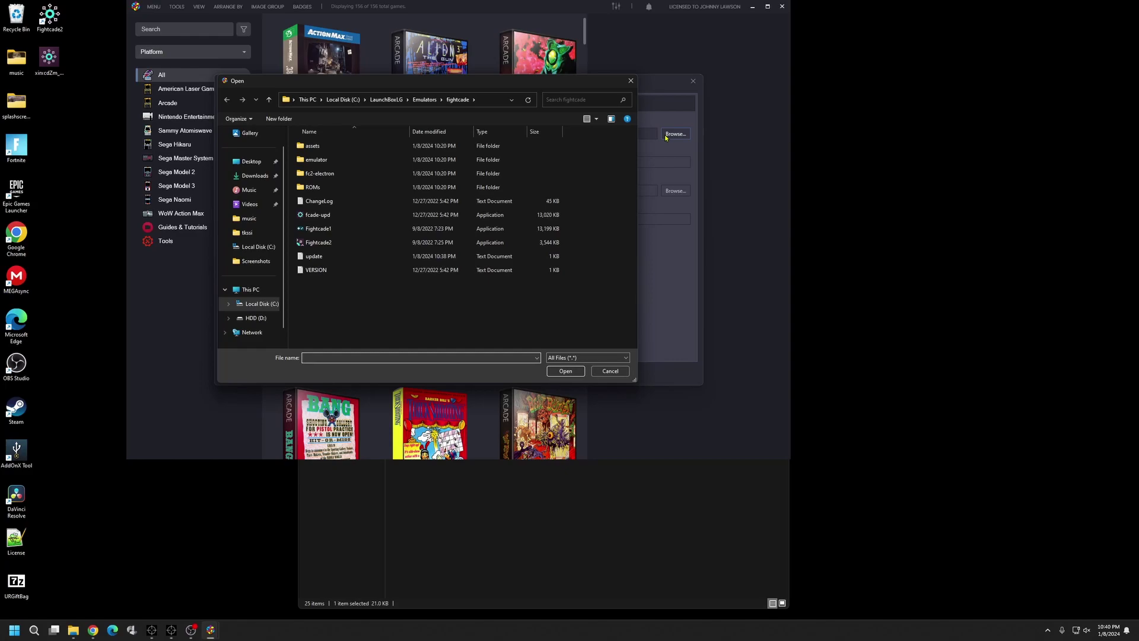
pyautogui.click(345, 242)
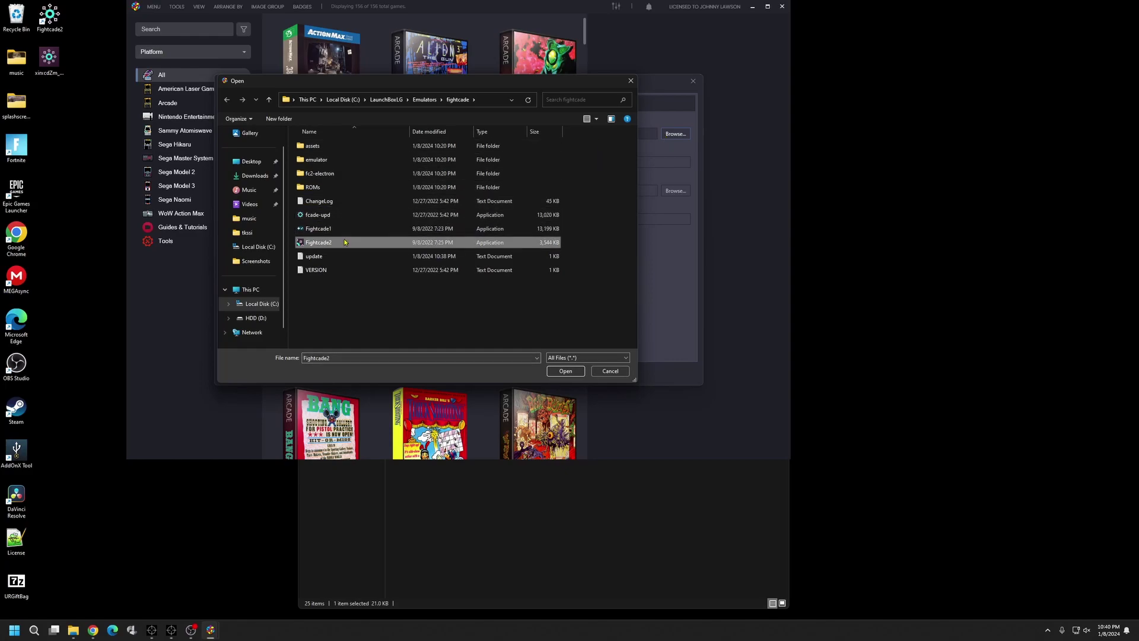
pyautogui.click(565, 371)
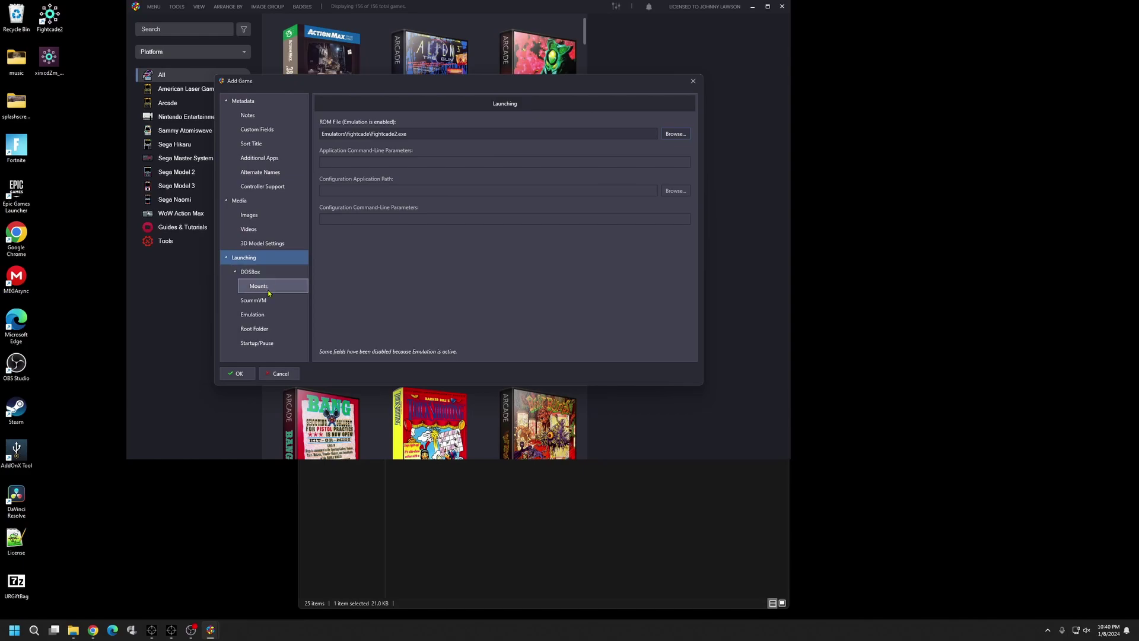
# - Turn off the use of an emulator for the Fightcade game and save the new game entry
pyautogui.click(264, 317)
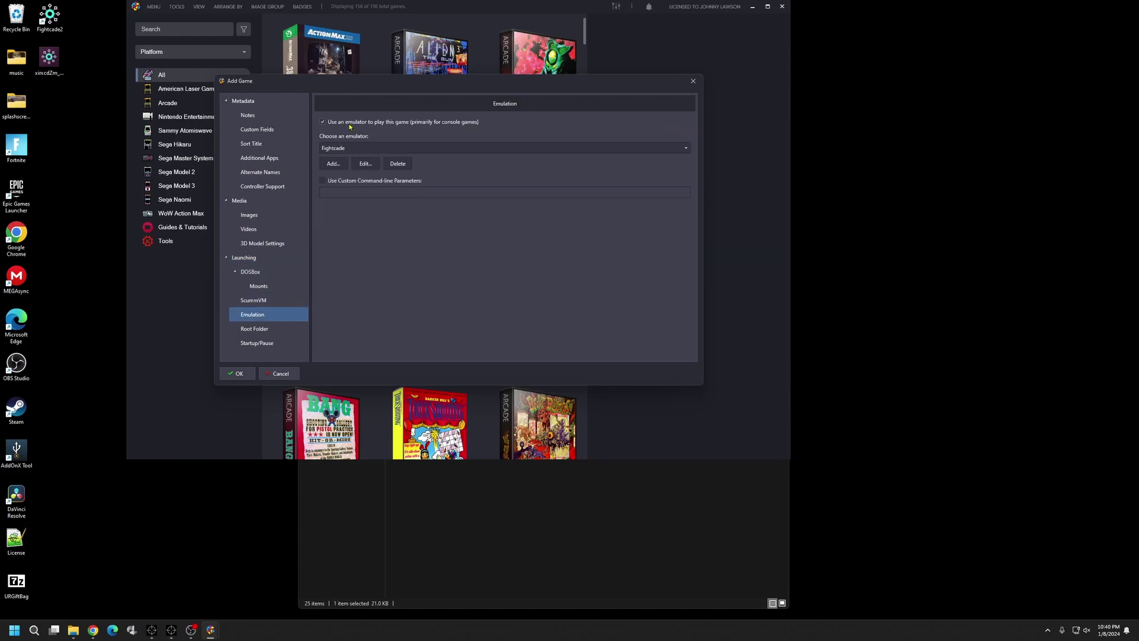
pyautogui.click(323, 122)
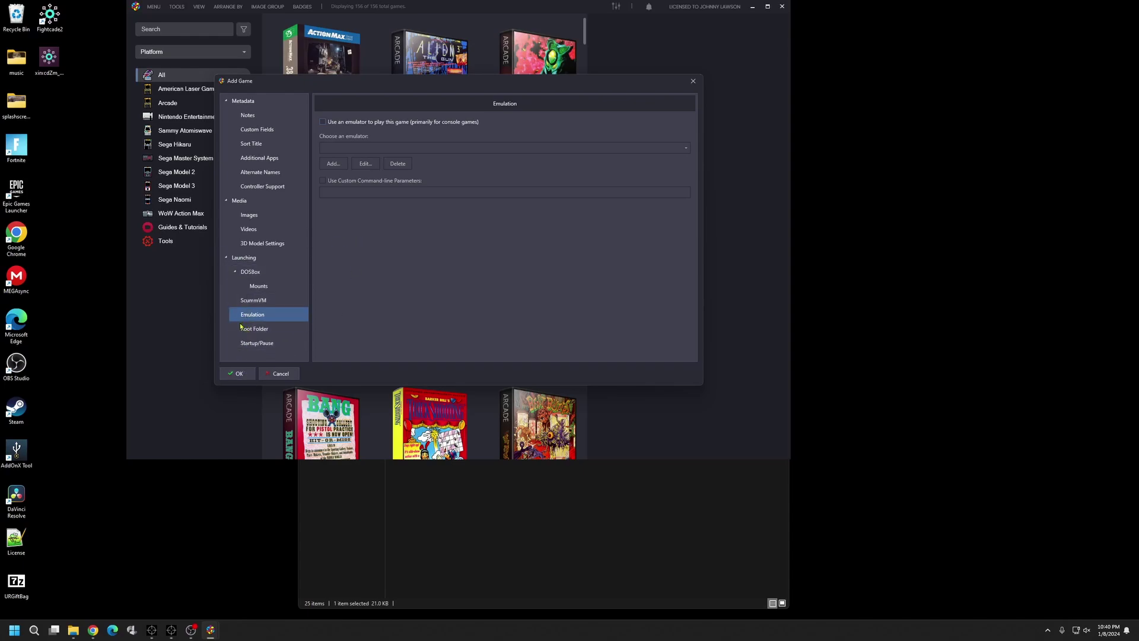
pyautogui.click(237, 374)
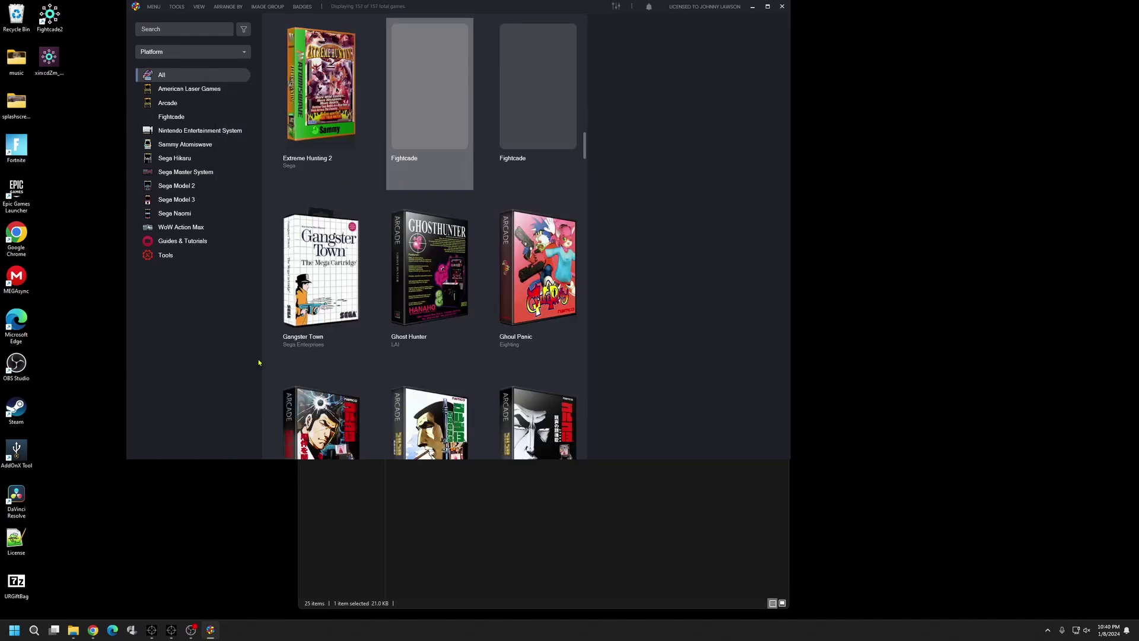
# - Find the Fightcade game under the Fightcade category in the Platform Category view, test-launch it and close Fightcade
pyautogui.click(433, 79)
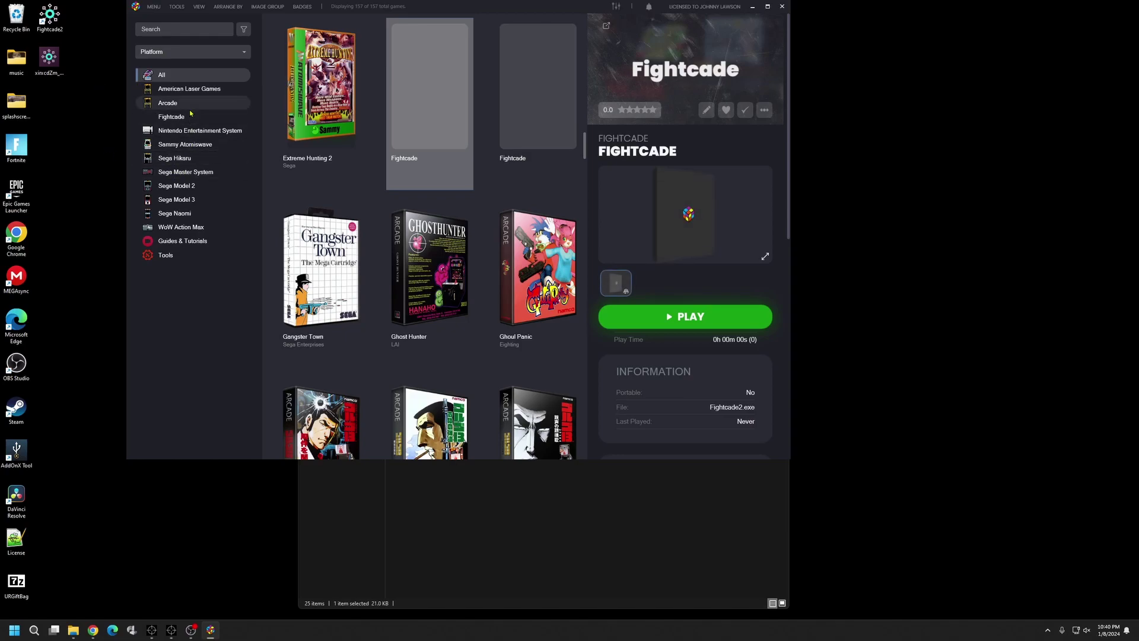
pyautogui.click(186, 52)
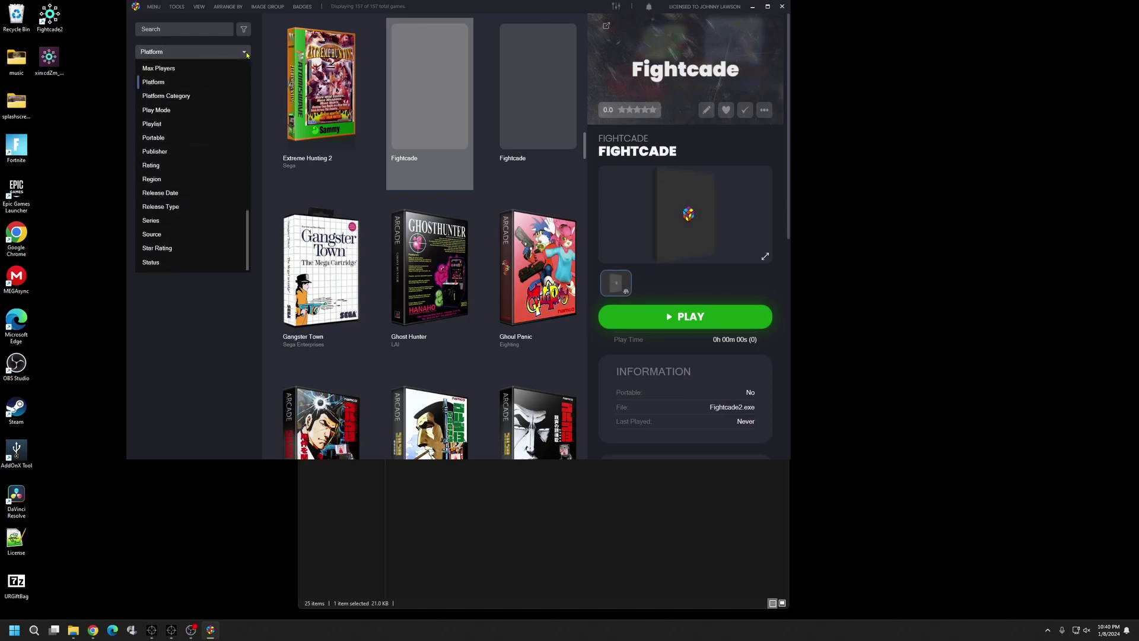
pyautogui.click(157, 97)
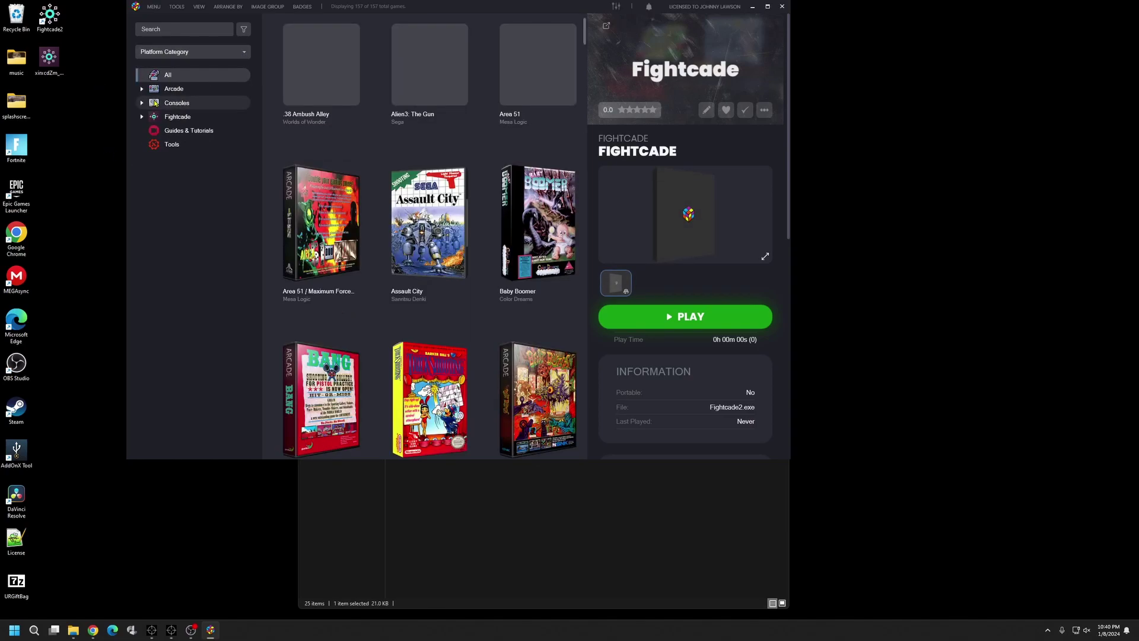
pyautogui.click(186, 117)
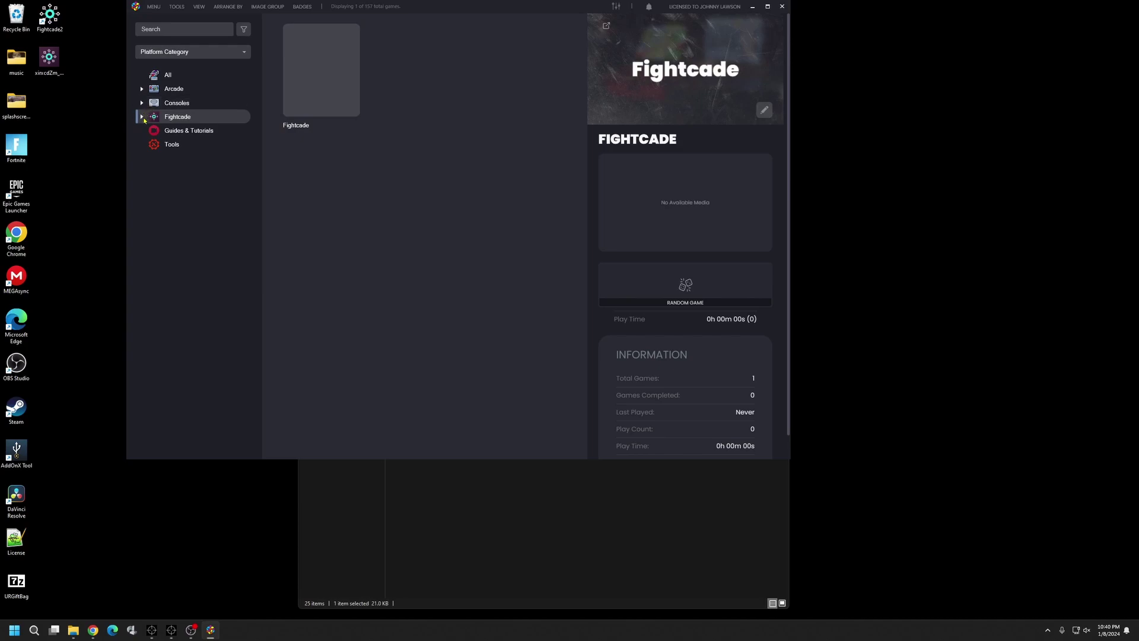
pyautogui.click(142, 117)
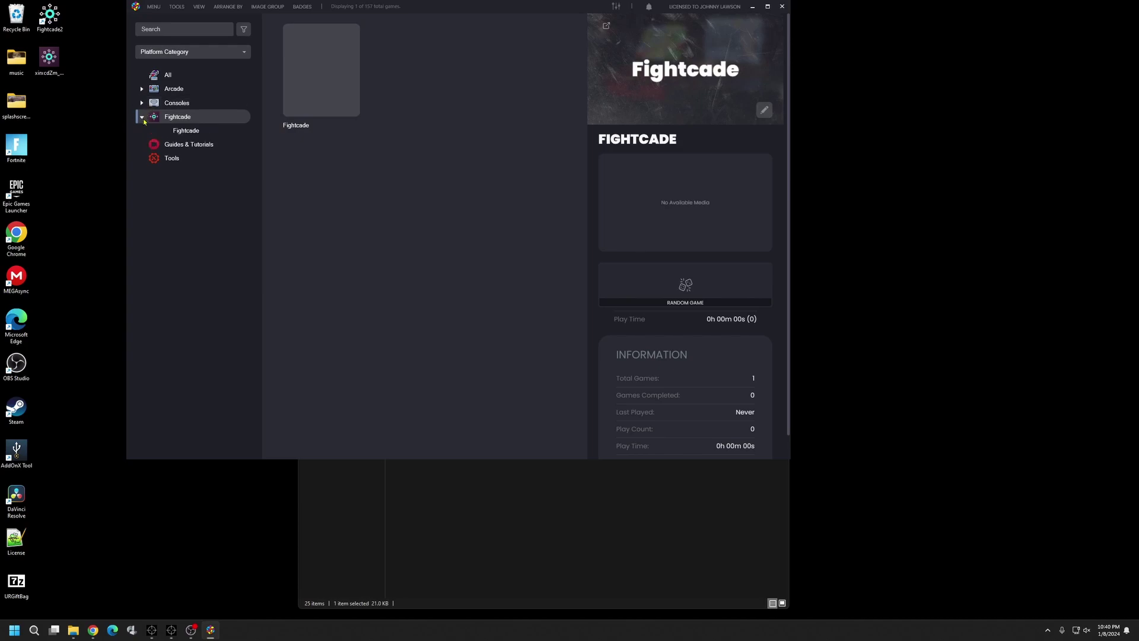
pyautogui.click(193, 136)
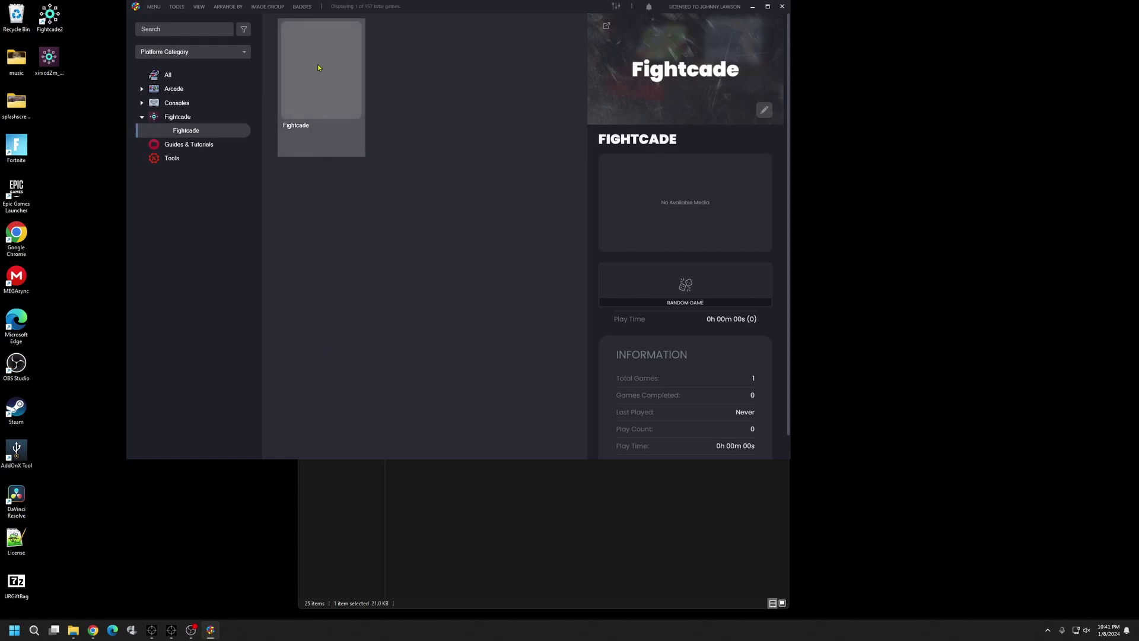
pyautogui.doubleClick(329, 104)
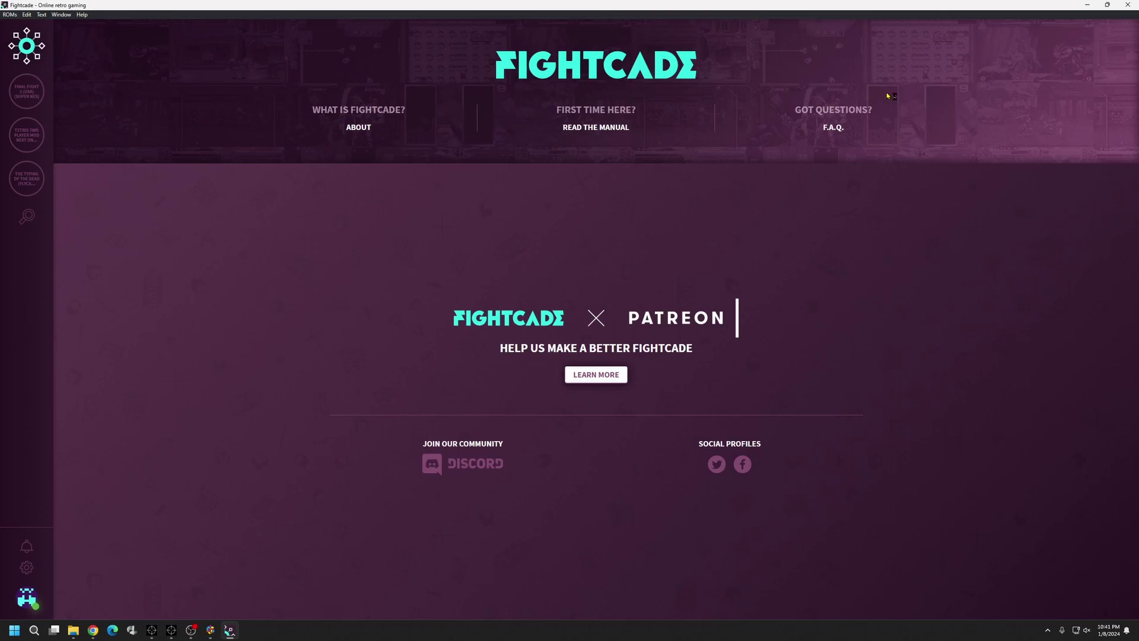
pyautogui.click(1127, 5)
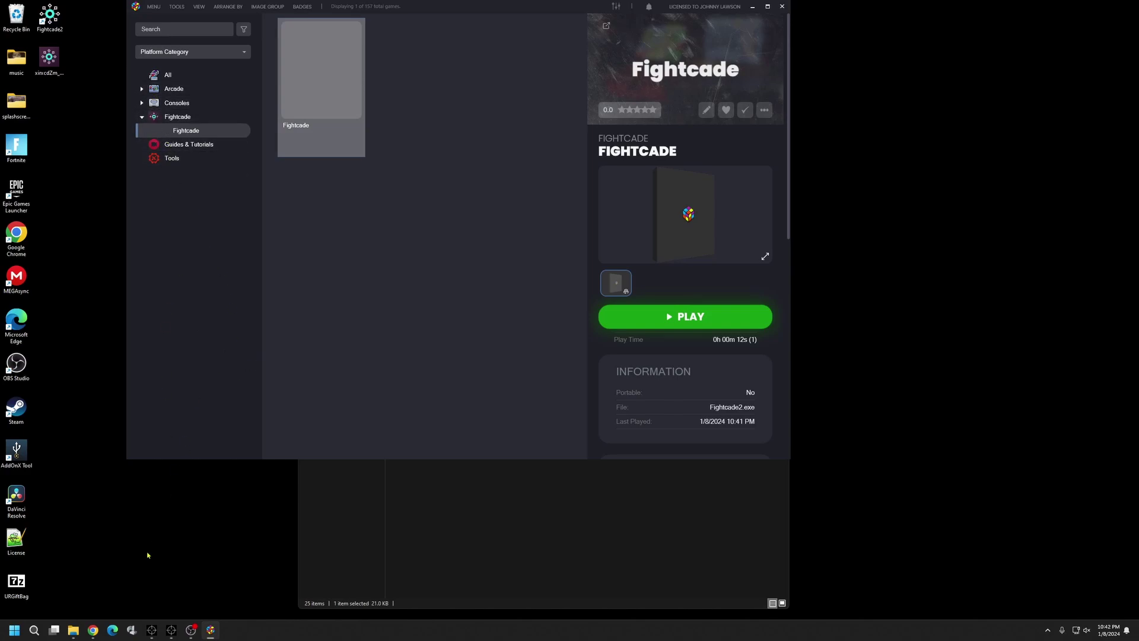
# - In File Explorer, copy the fightcade icon from LaunchBoxLG\Images\Platform Icons\Platform Categories
pyautogui.moveTo(77, 634)
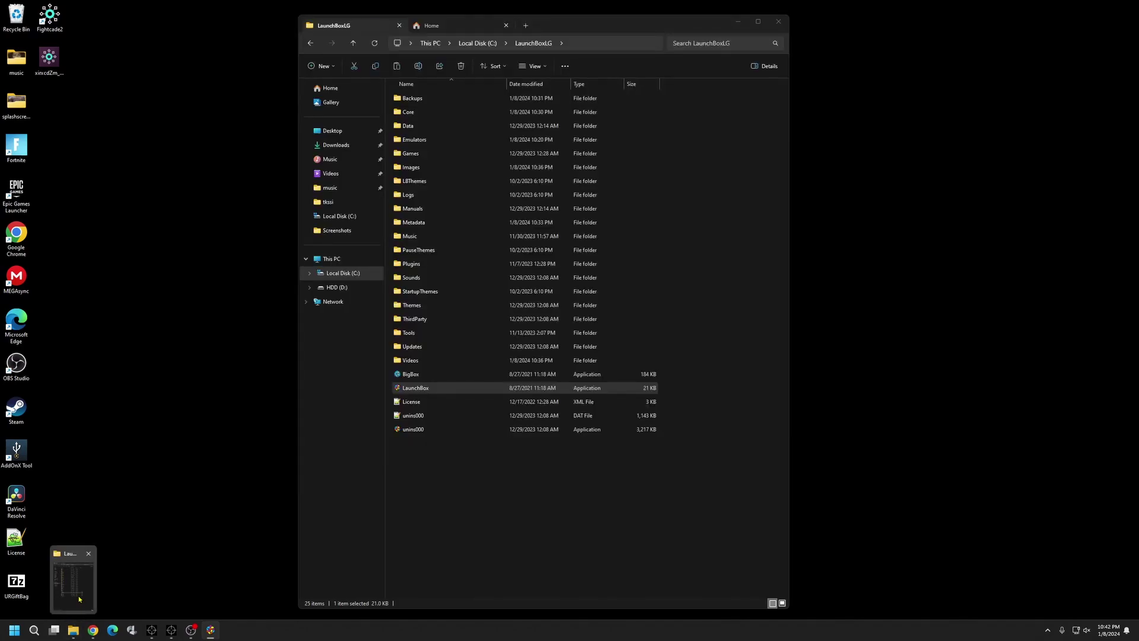
pyautogui.click(79, 599)
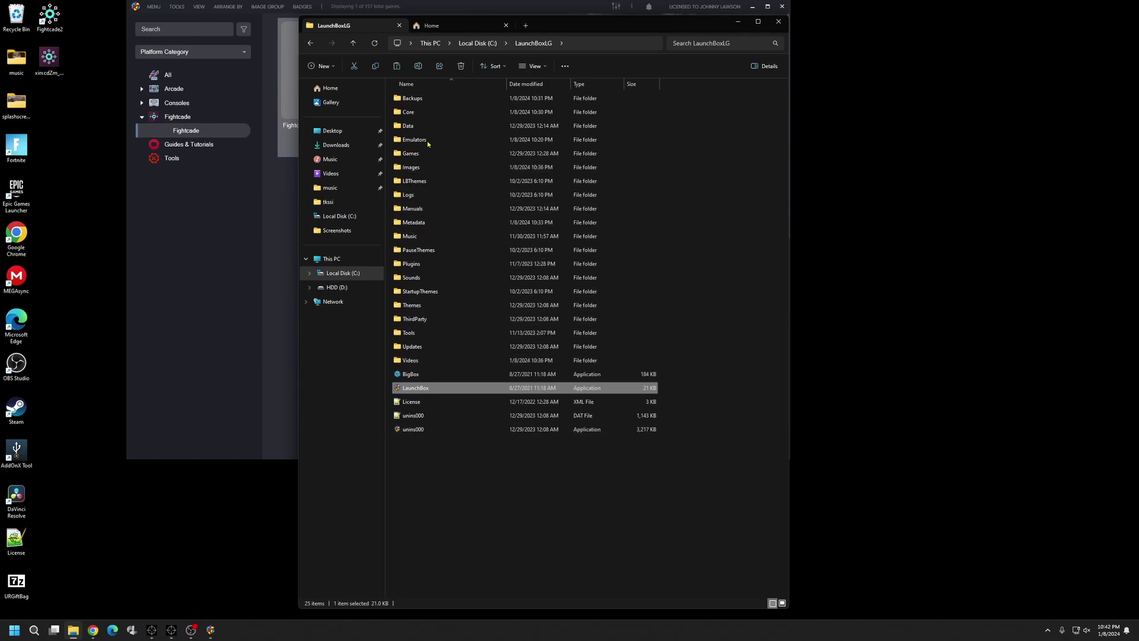
pyautogui.doubleClick(431, 166)
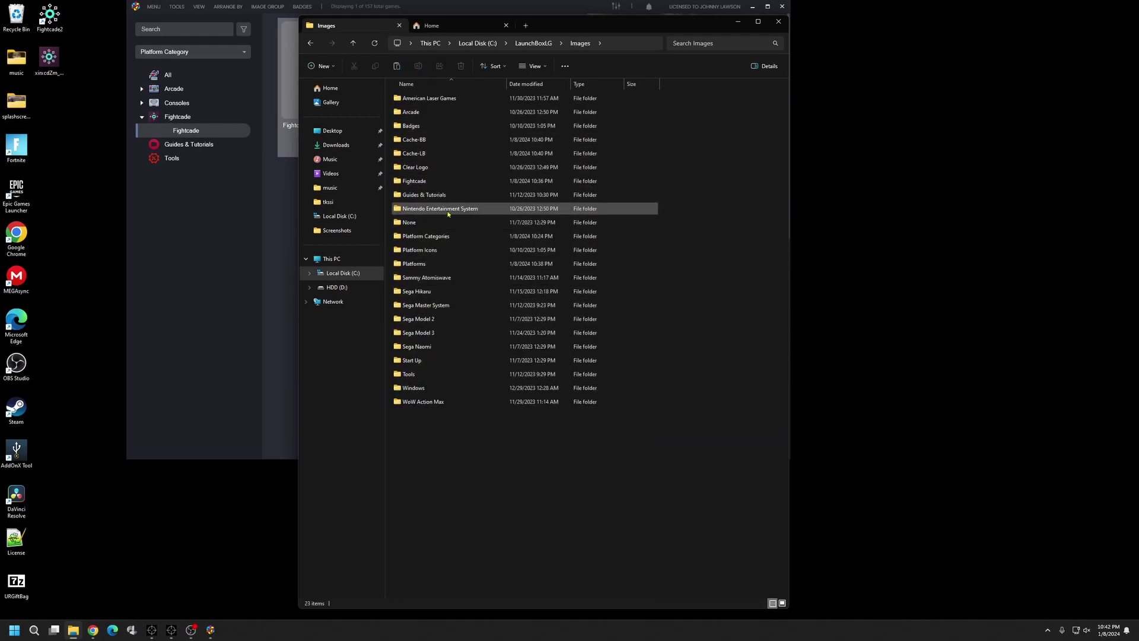
pyautogui.click(416, 254)
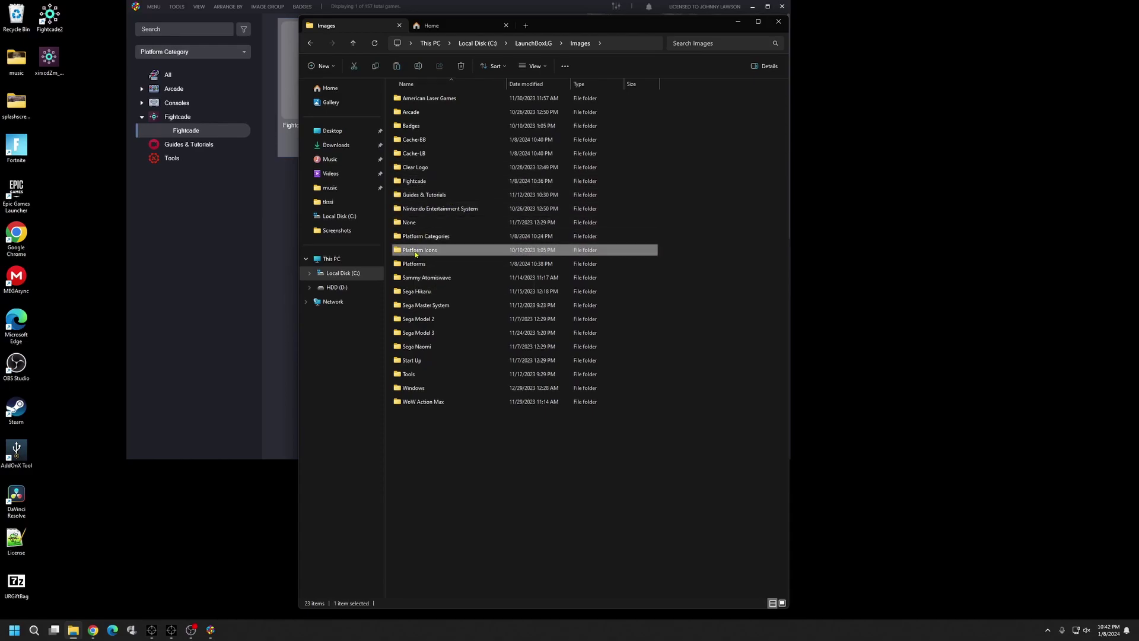
pyautogui.doubleClick(415, 254)
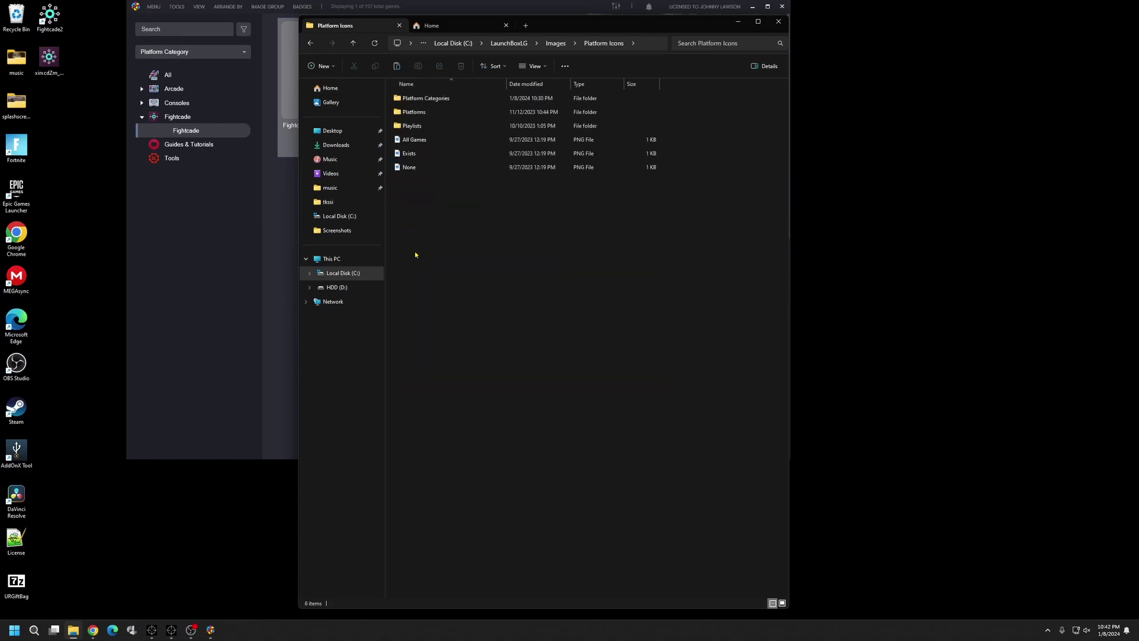
pyautogui.doubleClick(441, 104)
pyautogui.click(567, 109)
pyautogui.rightClick(569, 110)
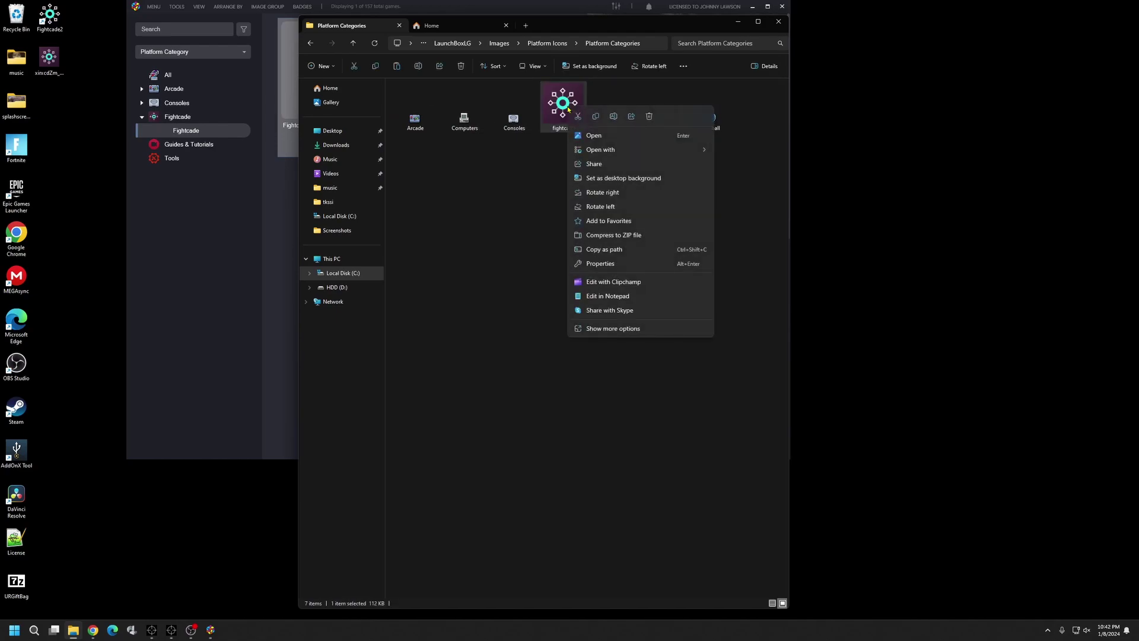
pyautogui.click(596, 118)
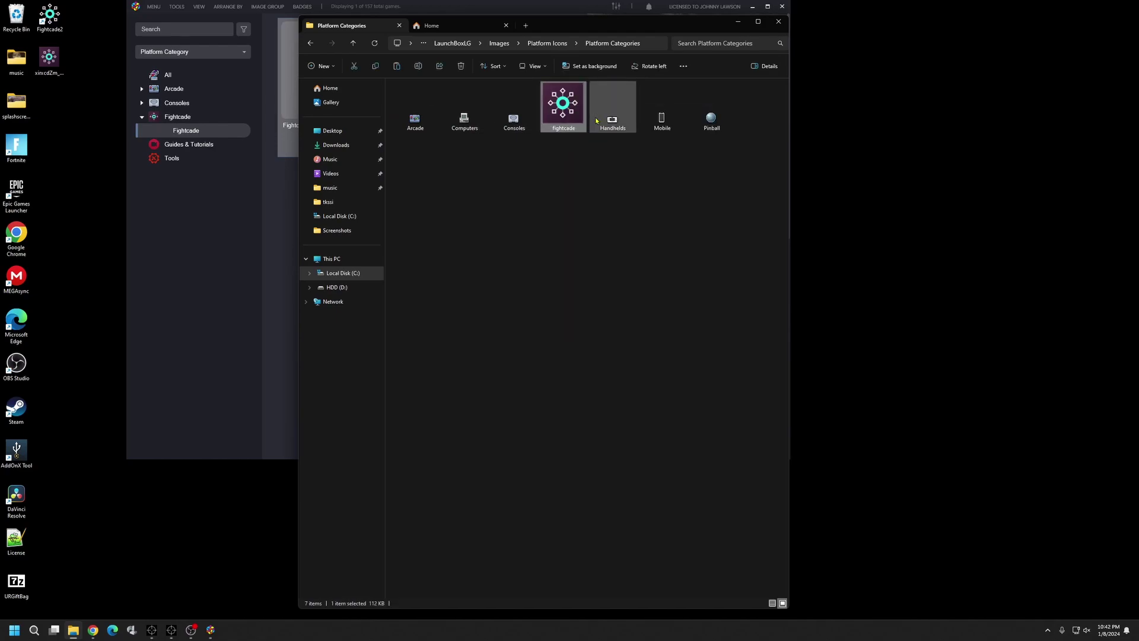
# - Paste the fightcade icon into the Platforms folder inside Platform Icons
pyautogui.click(311, 44)
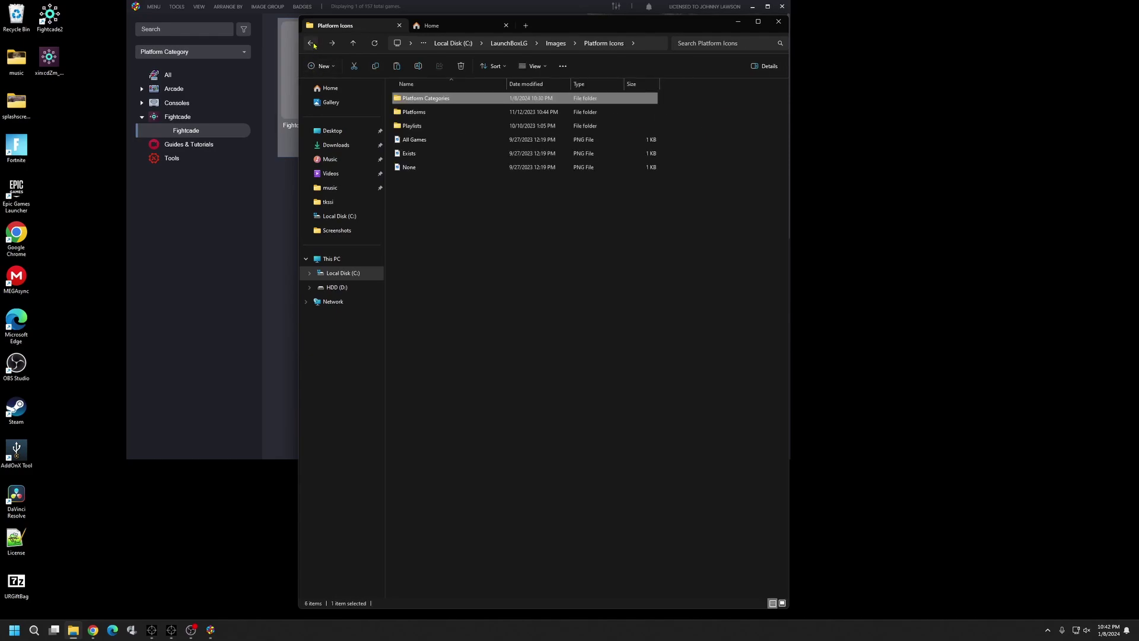
pyautogui.doubleClick(428, 116)
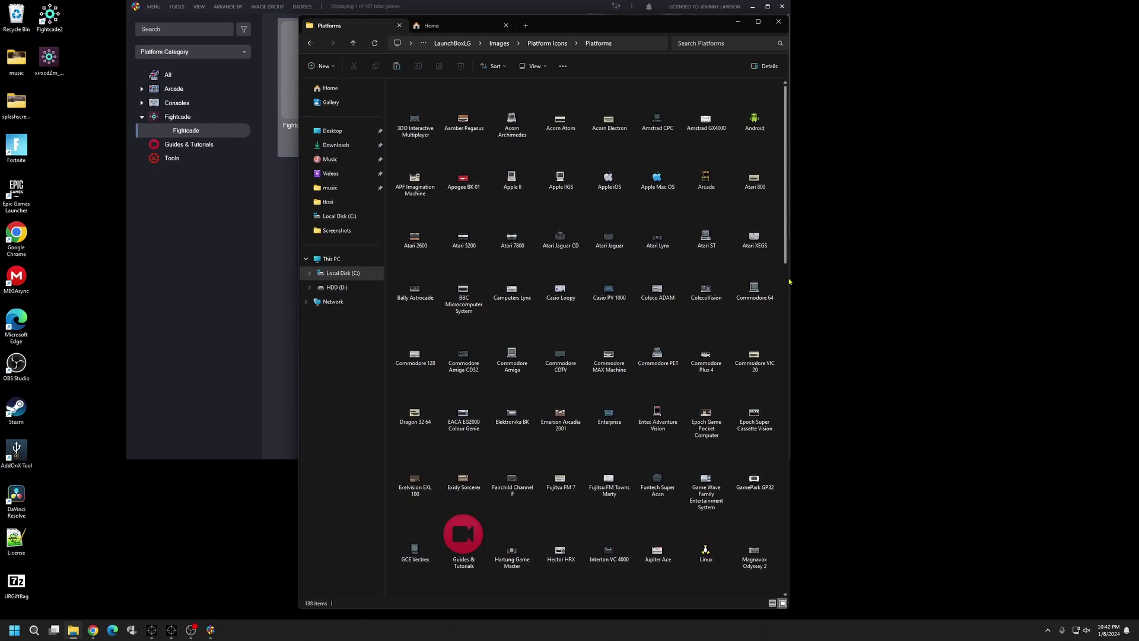
pyautogui.moveTo(794, 277); pyautogui.dragTo(966, 282)
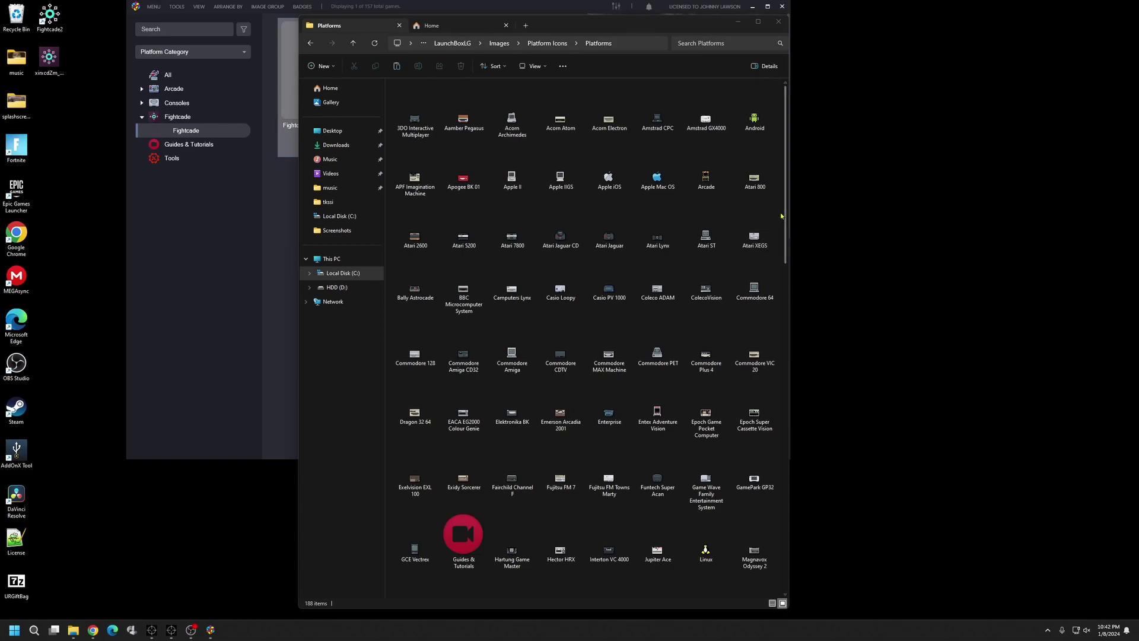
pyautogui.moveTo(788, 215); pyautogui.dragTo(786, 539)
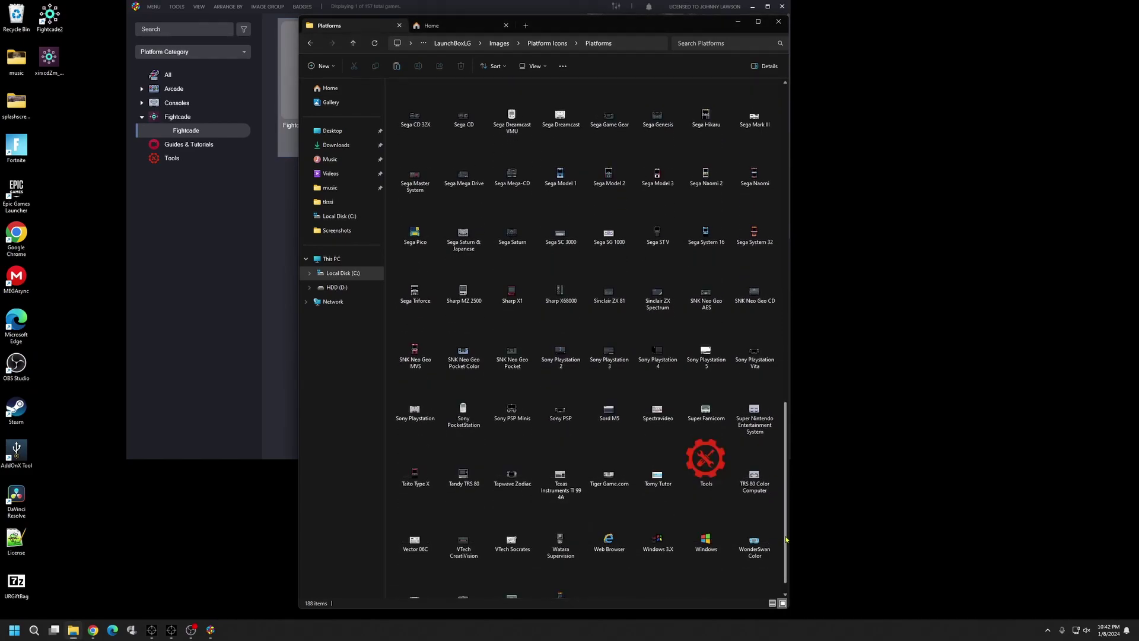
pyautogui.scroll(-1, 786, 538)
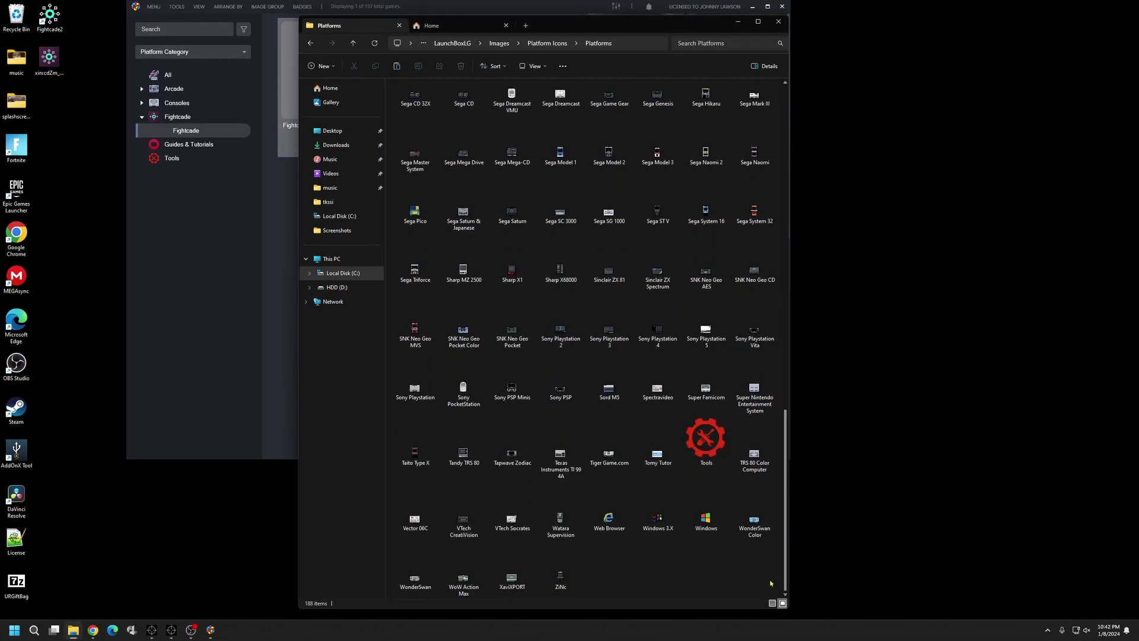
pyautogui.rightClick(615, 592)
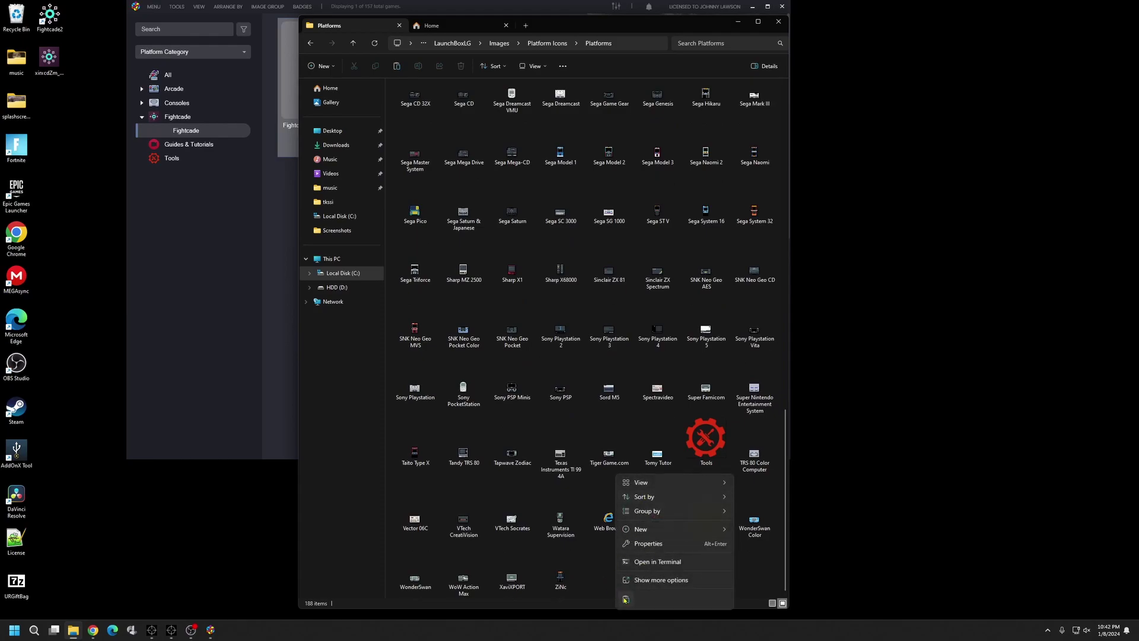
pyautogui.click(627, 599)
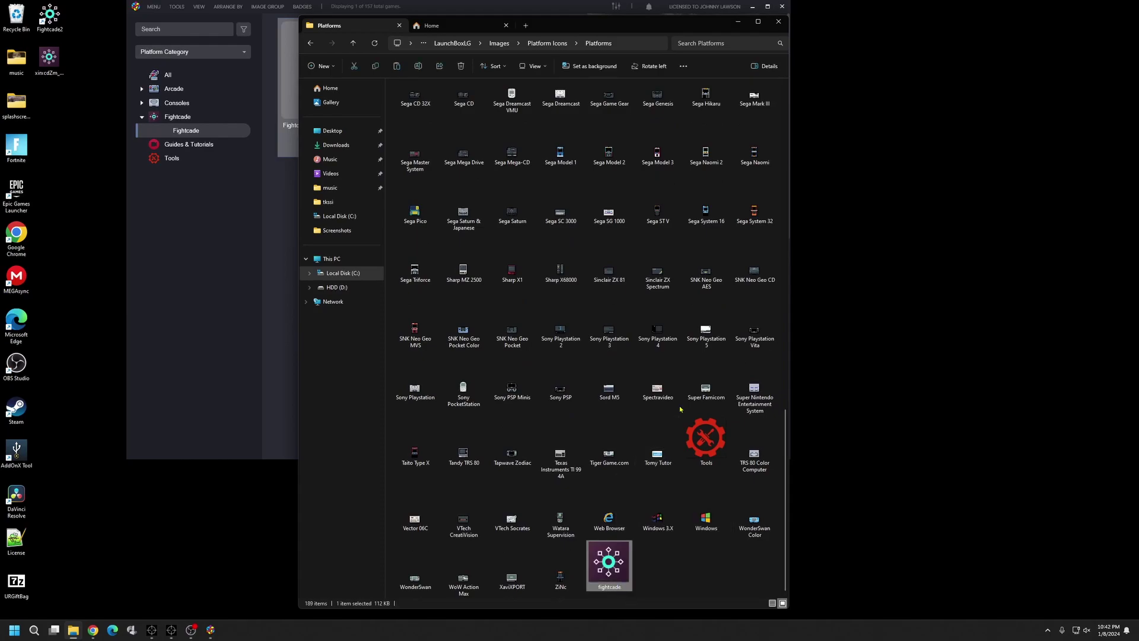
# - Close LaunchBox and restart it from the LaunchBoxLG folder to load the platform icon
pyautogui.click(738, 21)
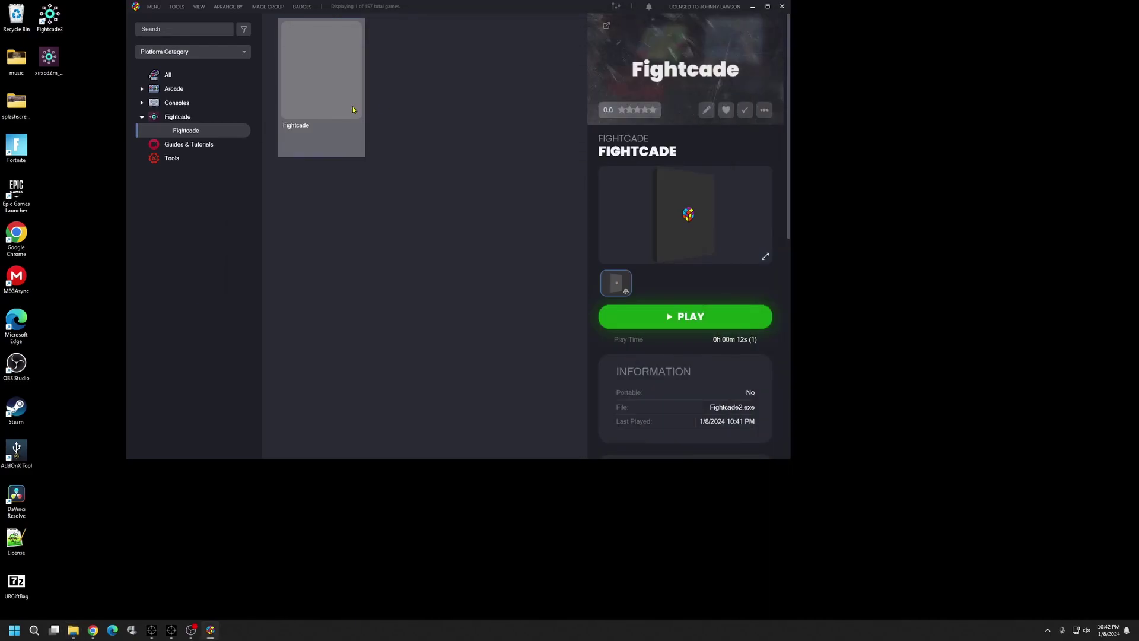
pyautogui.click(781, 12)
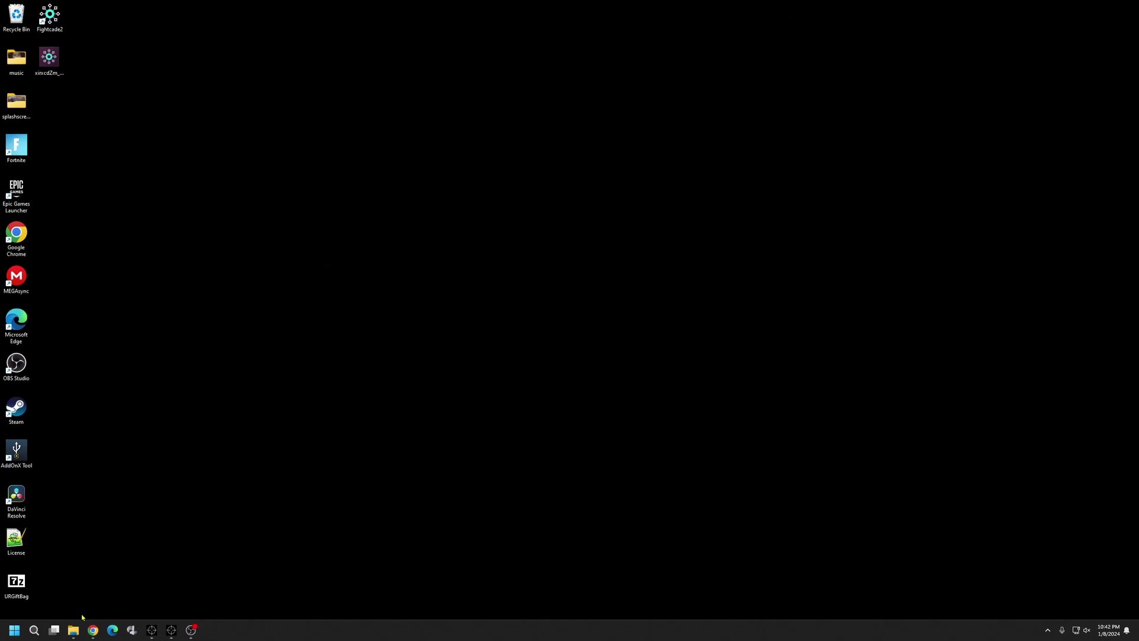
pyautogui.moveTo(73, 629)
pyautogui.click(81, 576)
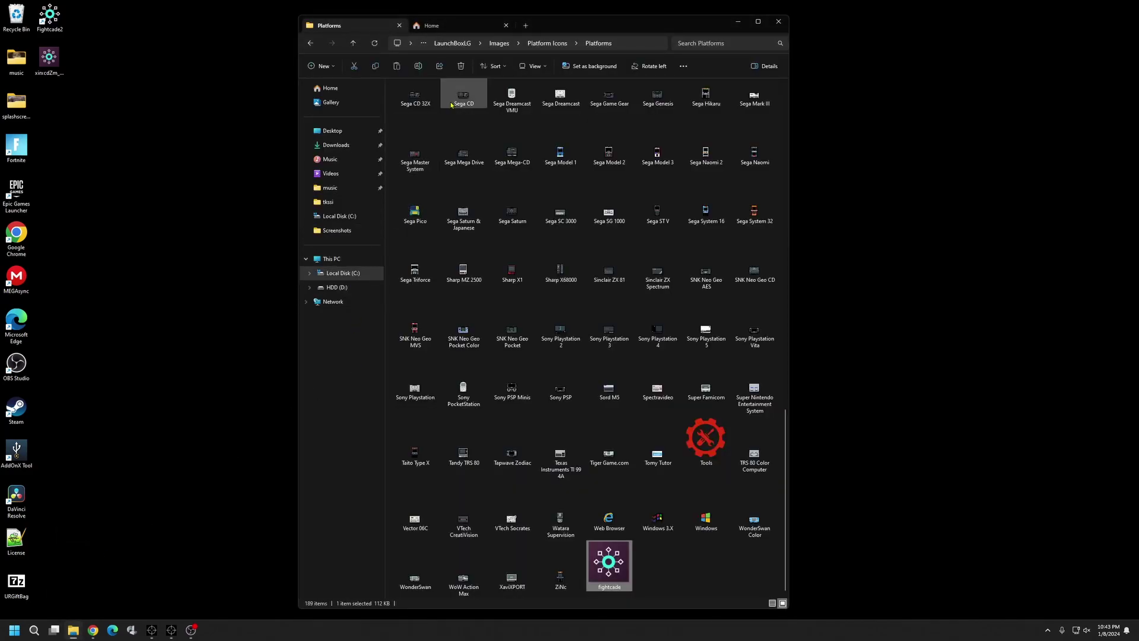
pyautogui.click(451, 44)
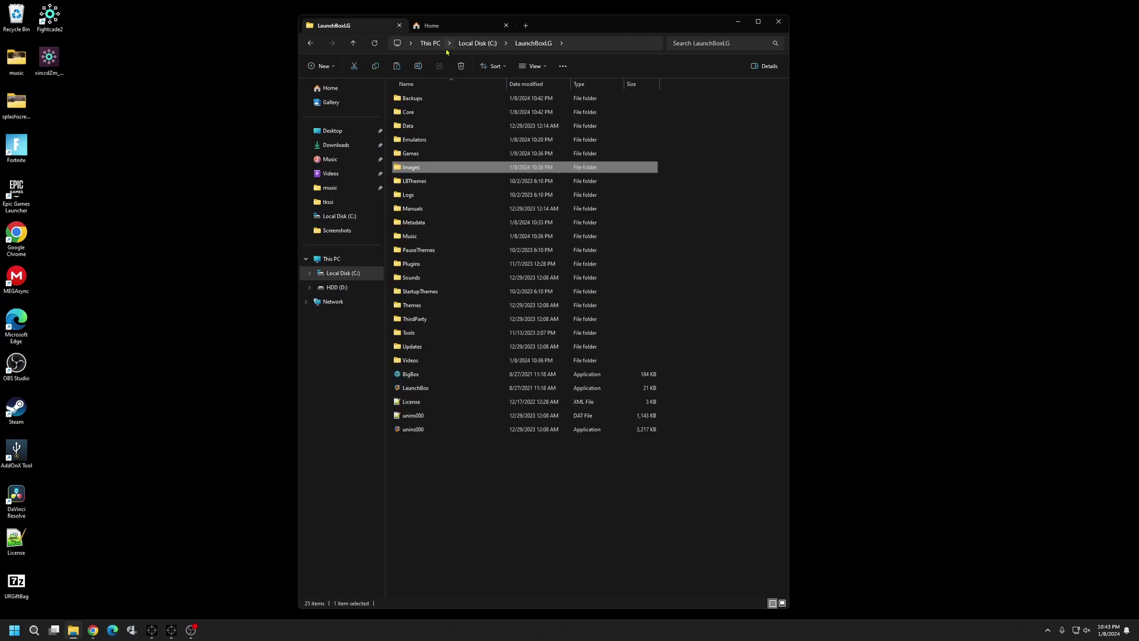
pyautogui.click(451, 388)
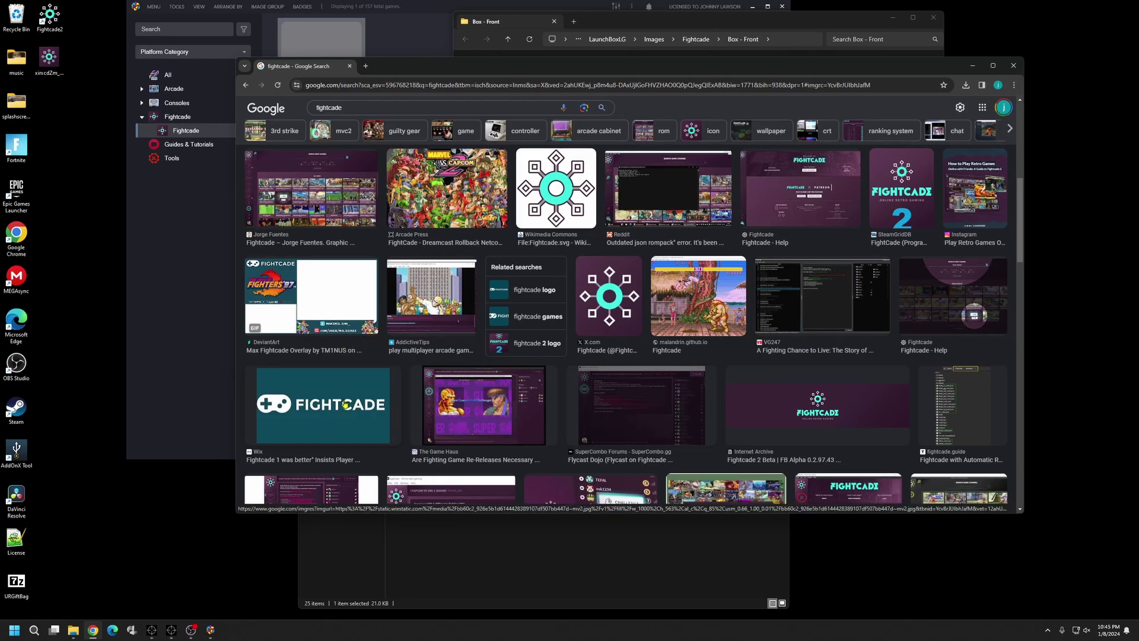
# - Save the teal Fightcade controller logo from the Wix image result to the Desktop as a JPEG
pyautogui.click(346, 404)
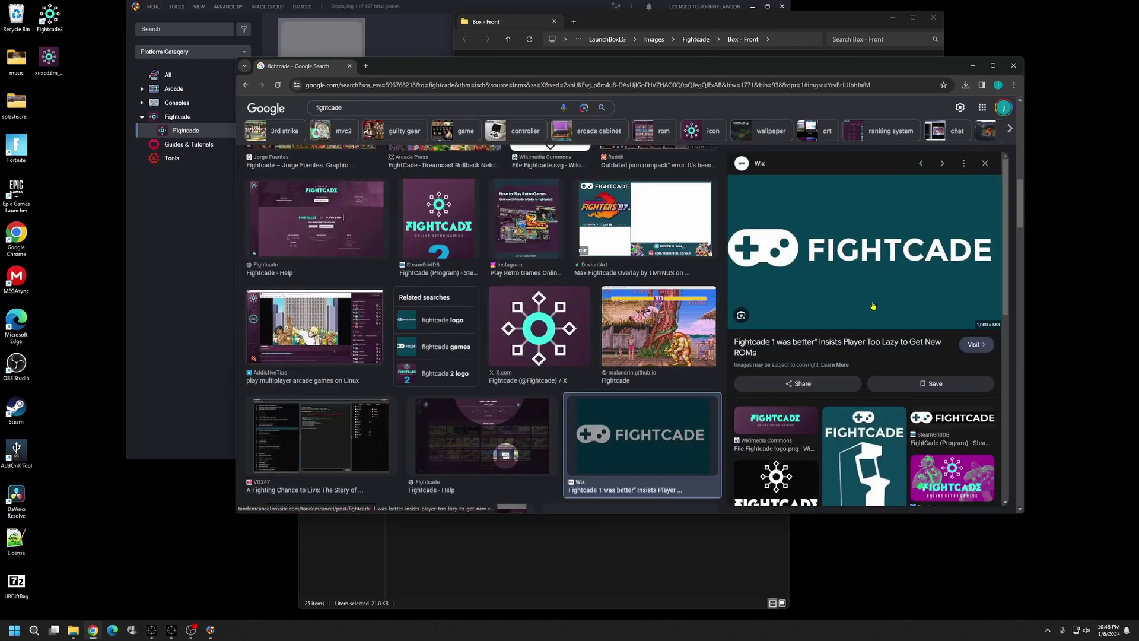
pyautogui.rightClick(816, 235)
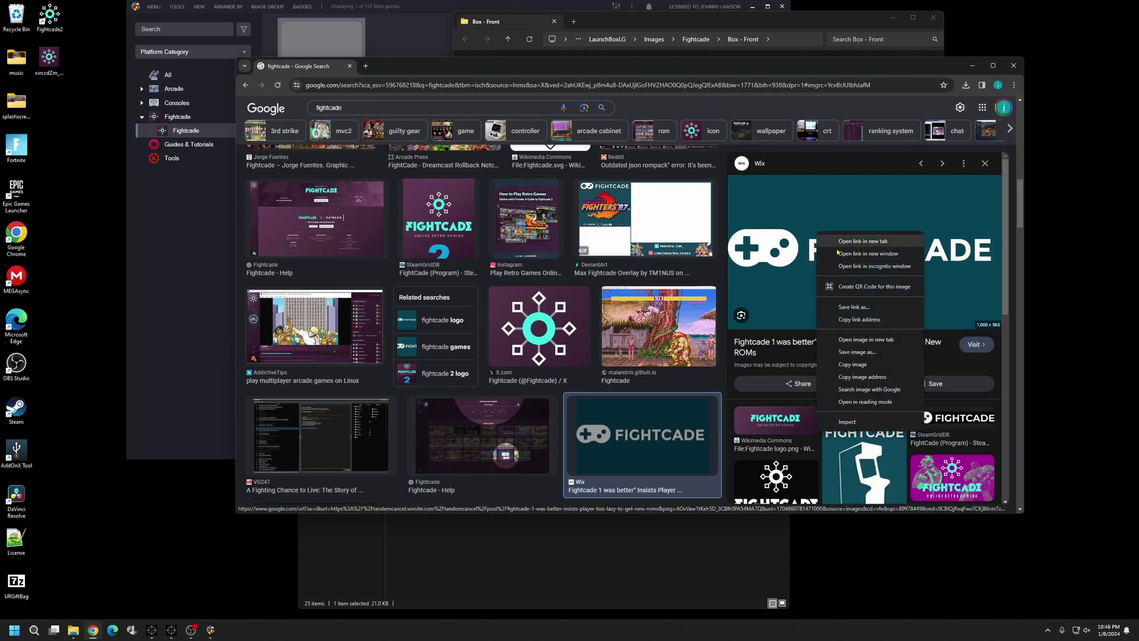
pyautogui.click(872, 352)
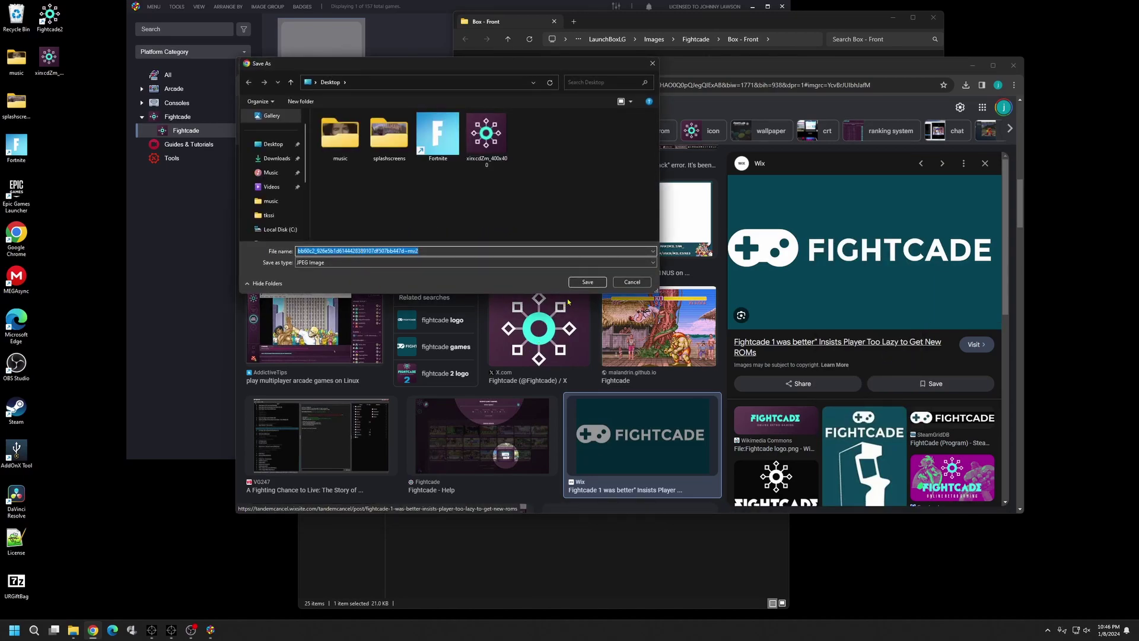
pyautogui.click(586, 284)
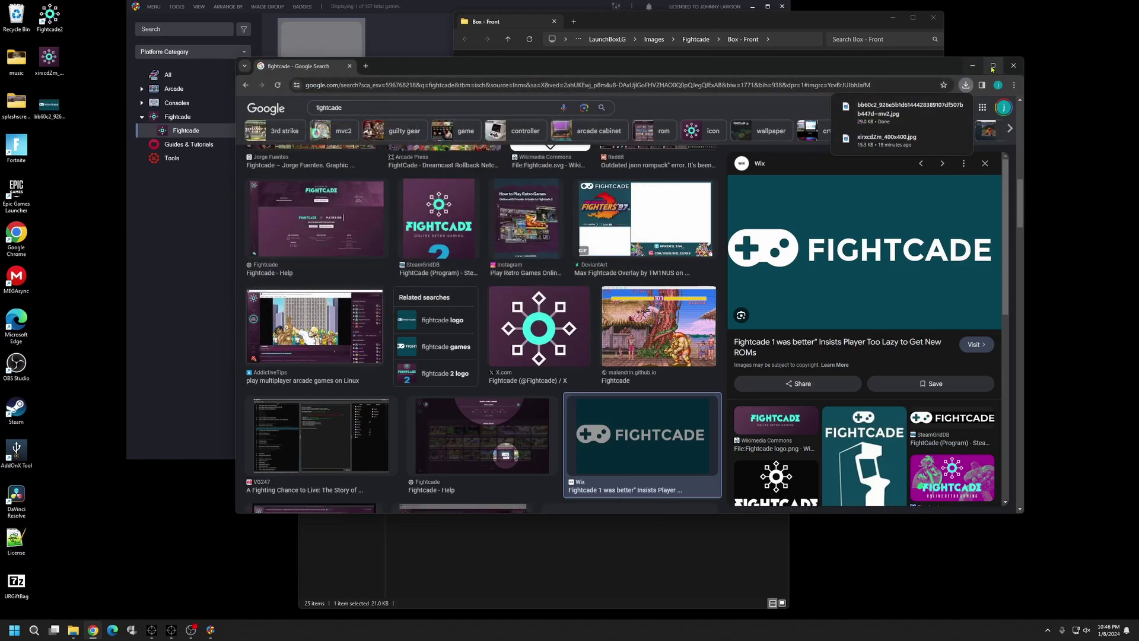
# - Show the downloaded Fightcade logo in its Desktop folder and open it with Photos
pyautogui.click(943, 110)
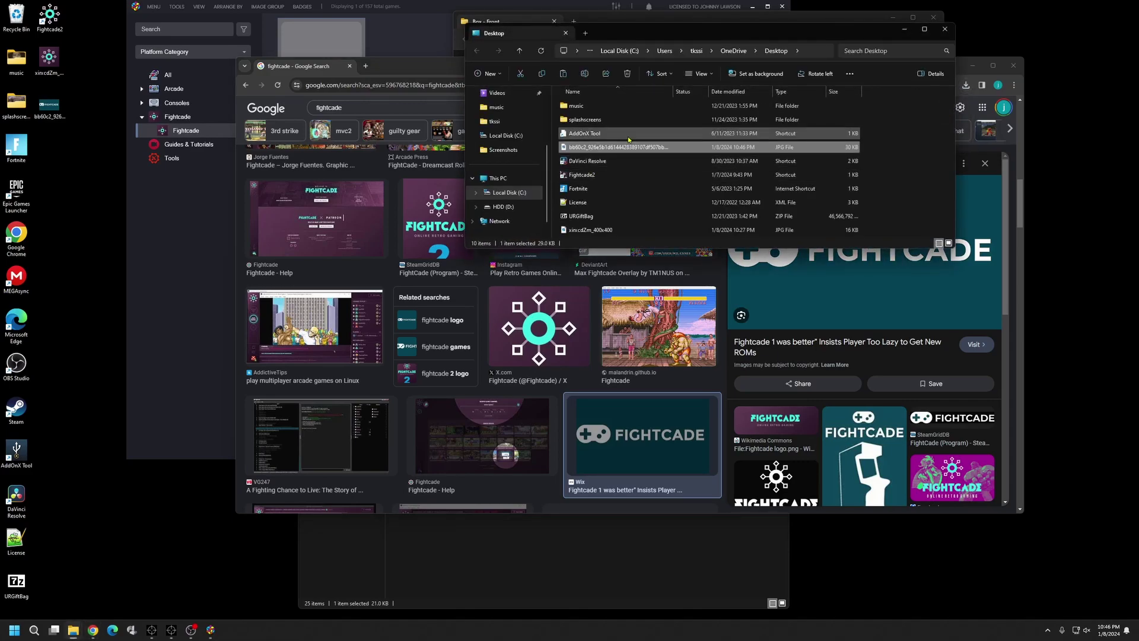
pyautogui.rightClick(640, 150)
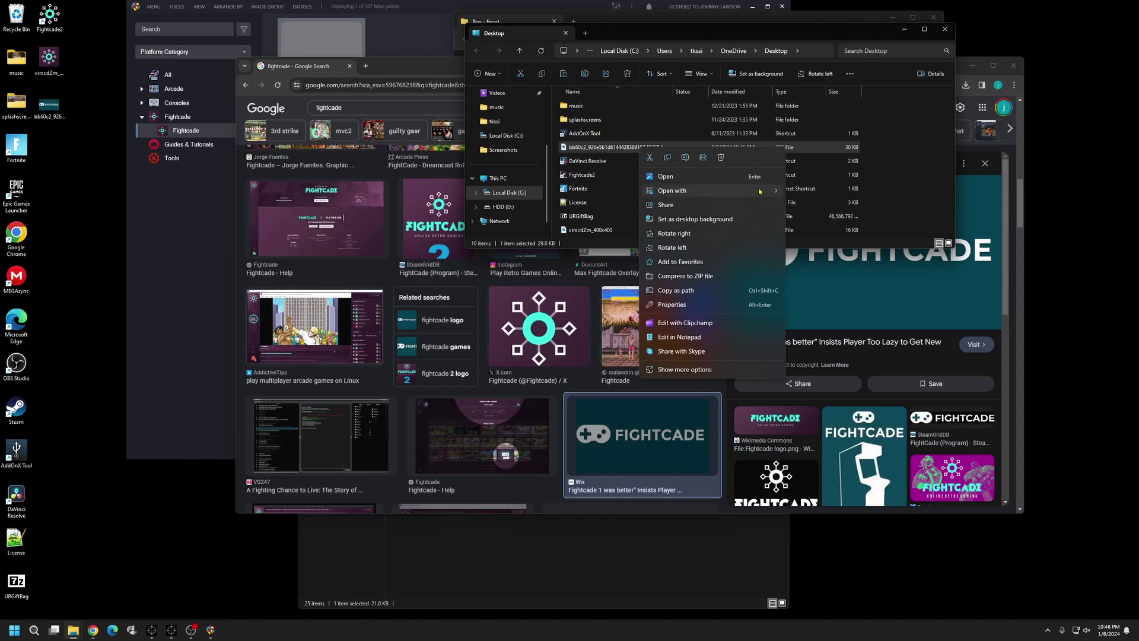
pyautogui.moveTo(759, 191)
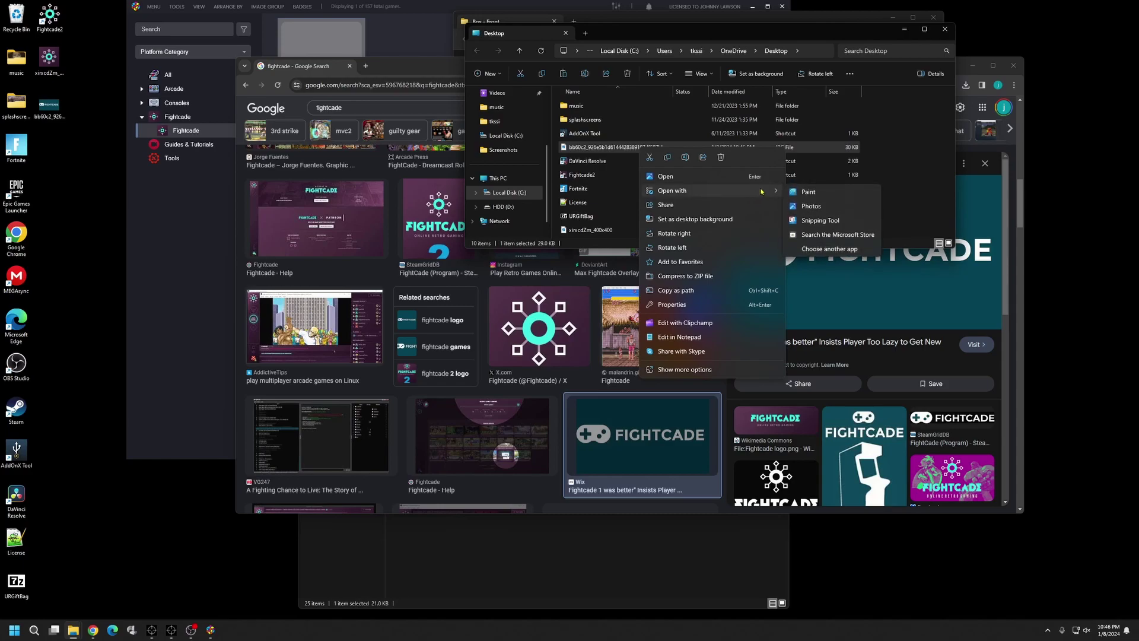
pyautogui.click(811, 205)
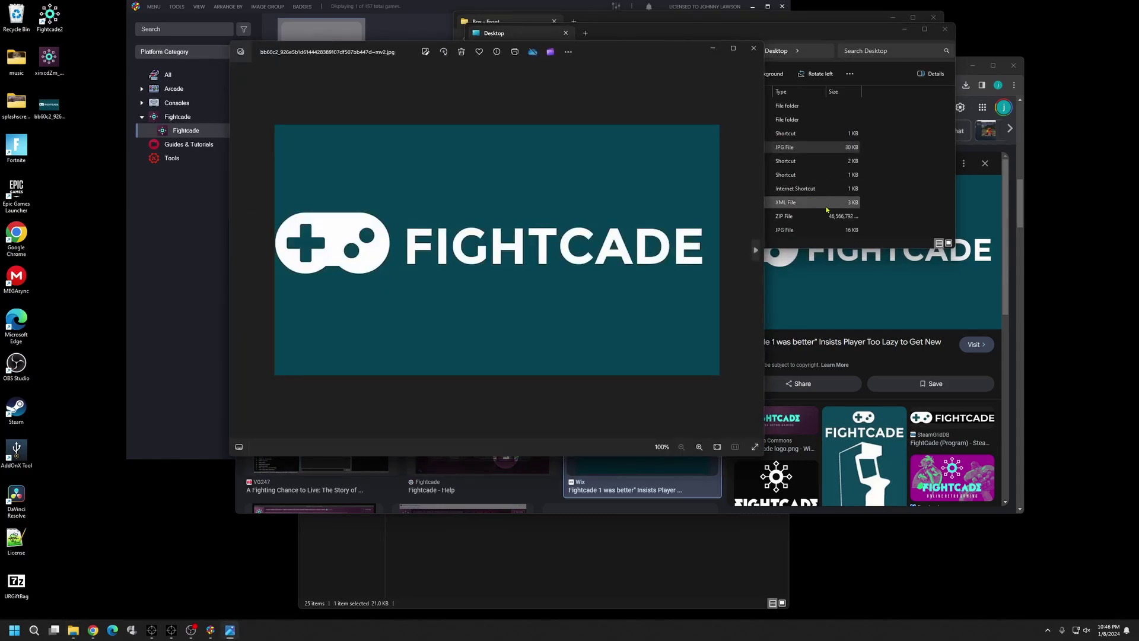
# - Save the logo as fightcade in .png format in Pictures, replacing the existing file, and close Photos
pyautogui.click(572, 53)
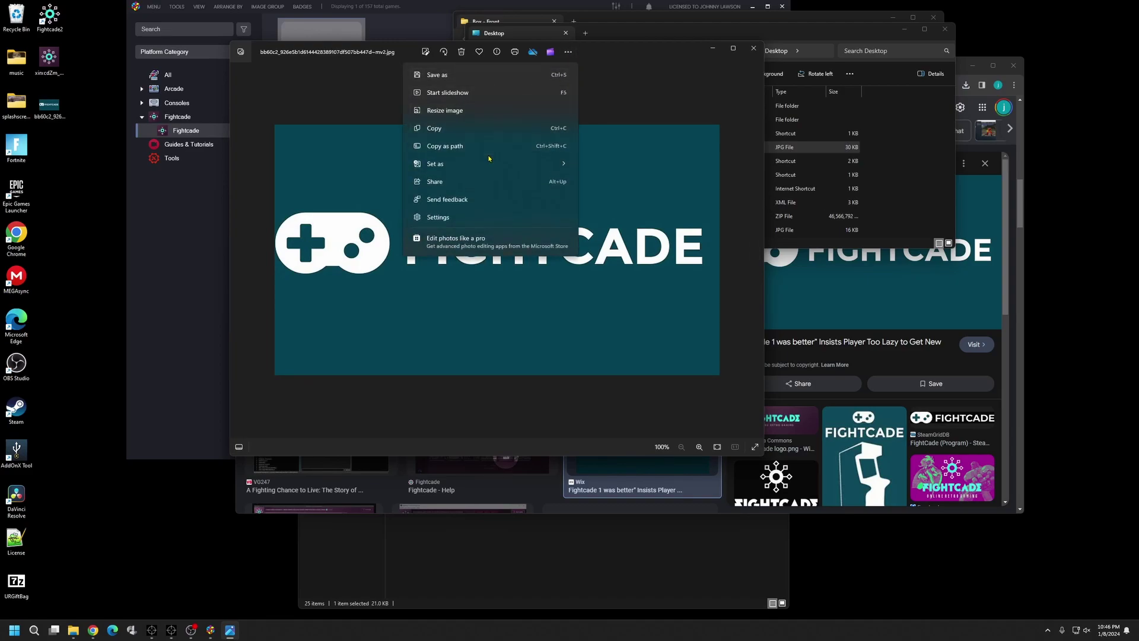
pyautogui.click(529, 74)
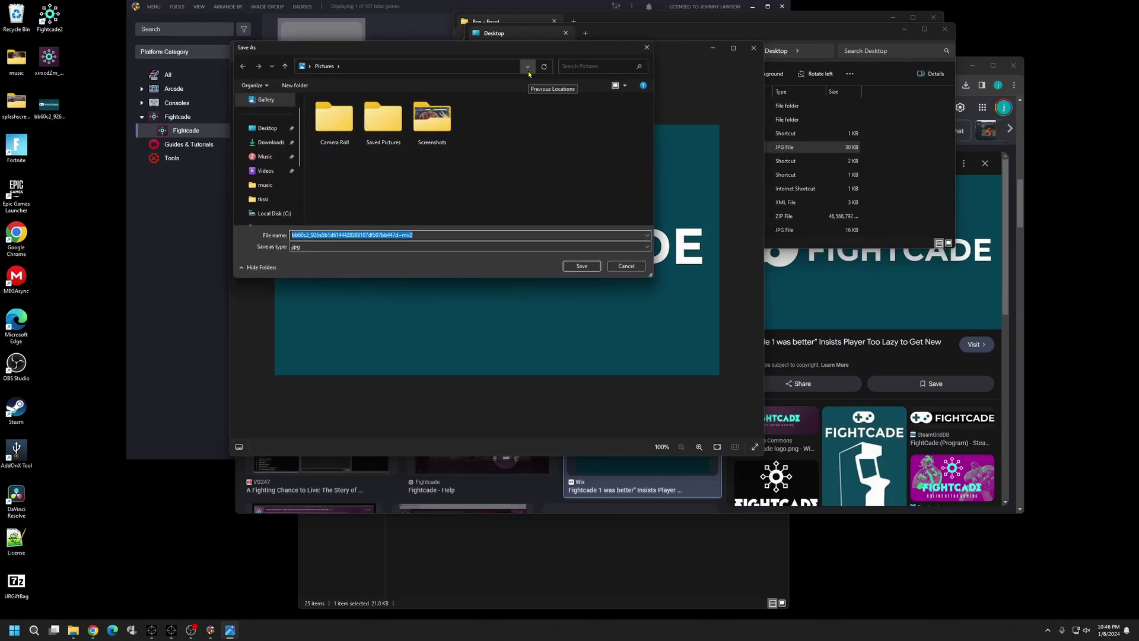
pyautogui.write('fightcade')
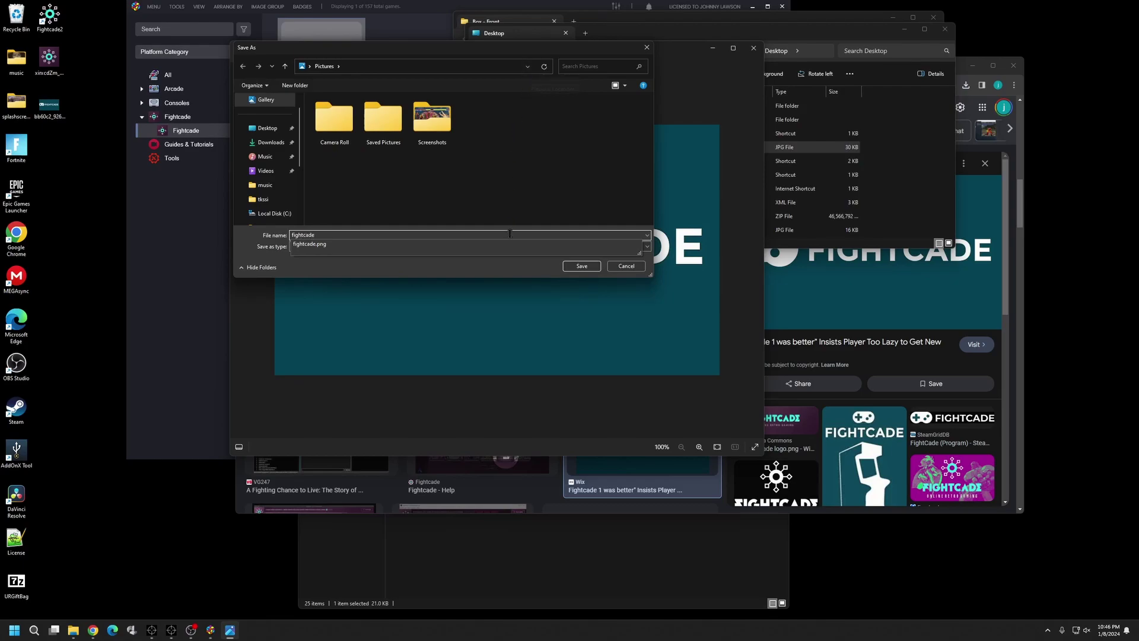
pyautogui.click(495, 274)
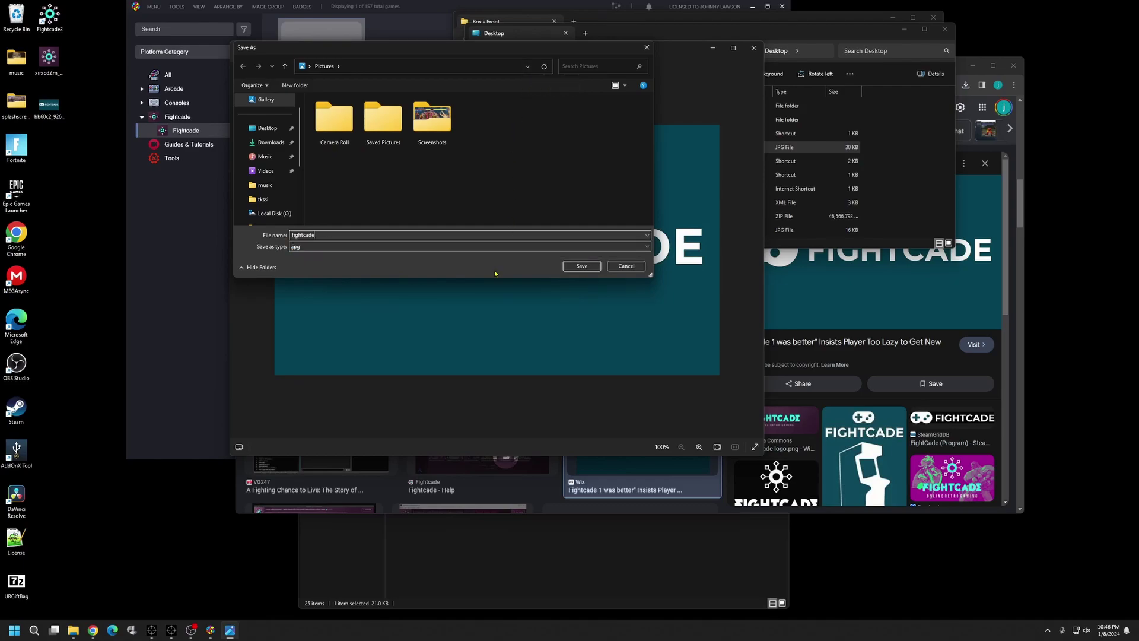
pyautogui.click(520, 247)
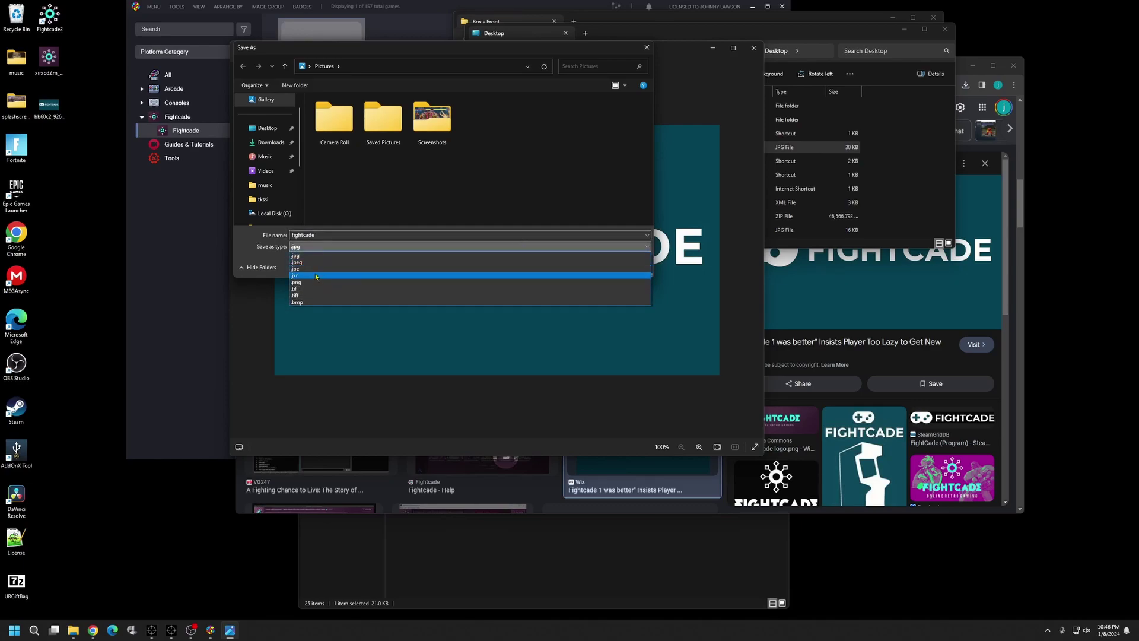
pyautogui.click(316, 283)
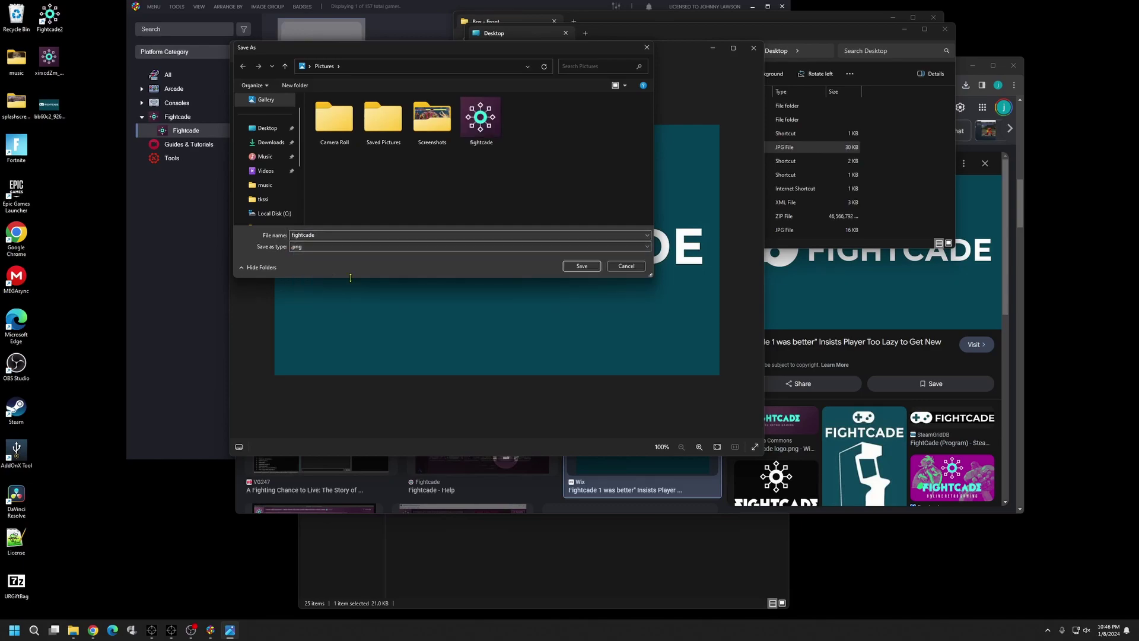
pyautogui.click(582, 267)
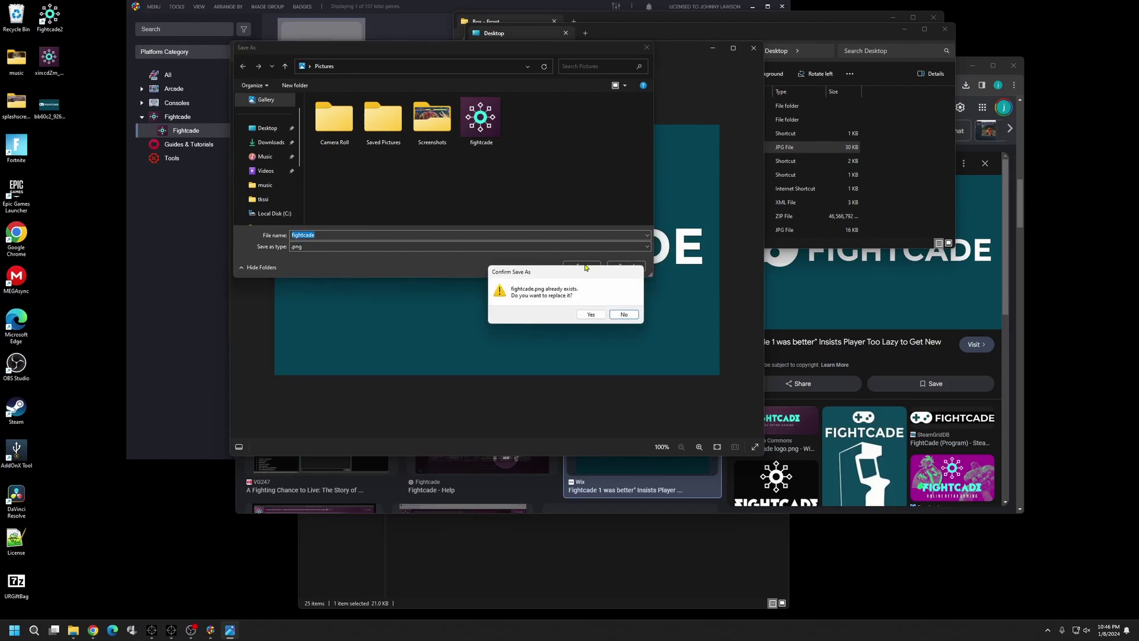
pyautogui.click(589, 315)
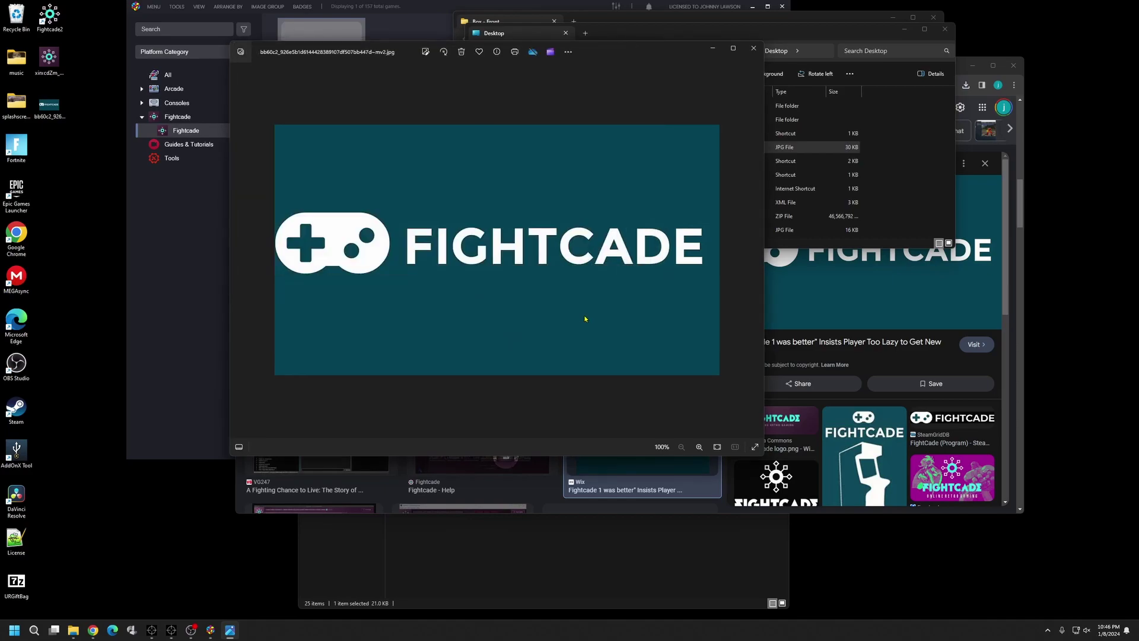
pyautogui.click(753, 48)
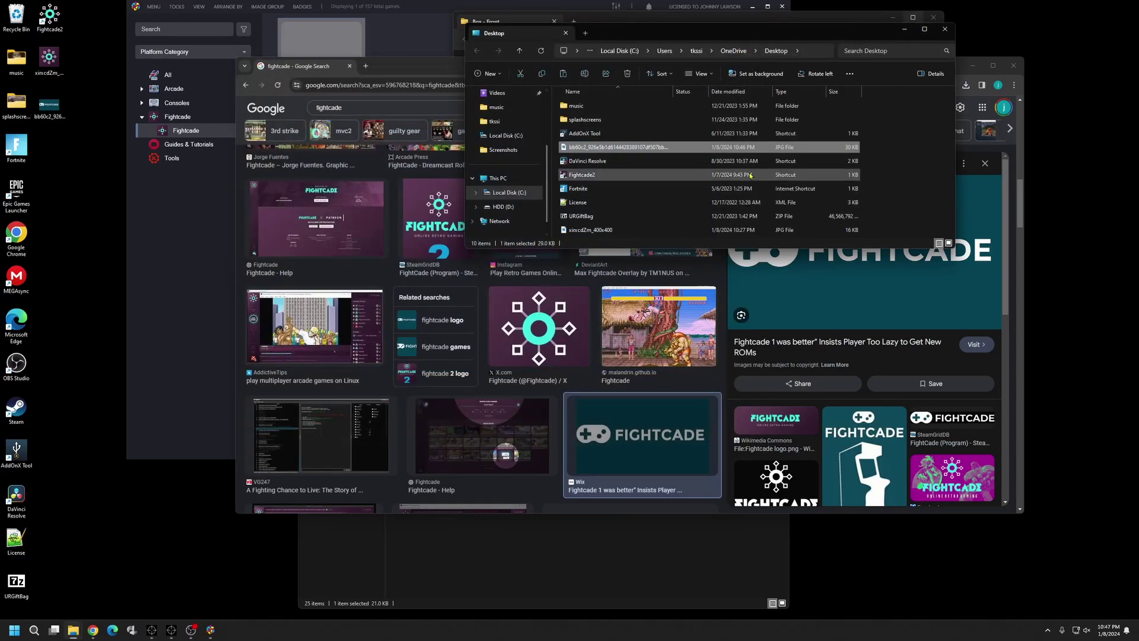
# - Open the Fightcade game's Box - Front images folder from LaunchBox and arrange it beside the Pictures folder
pyautogui.click(632, 177)
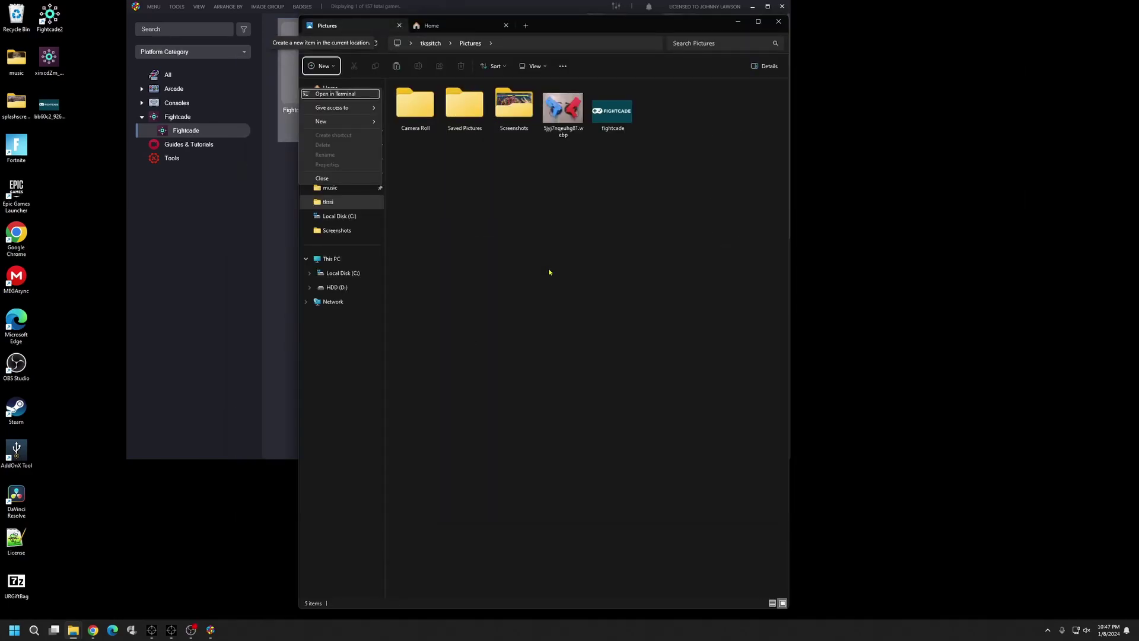
pyautogui.moveTo(594, 21); pyautogui.dragTo(339, 276)
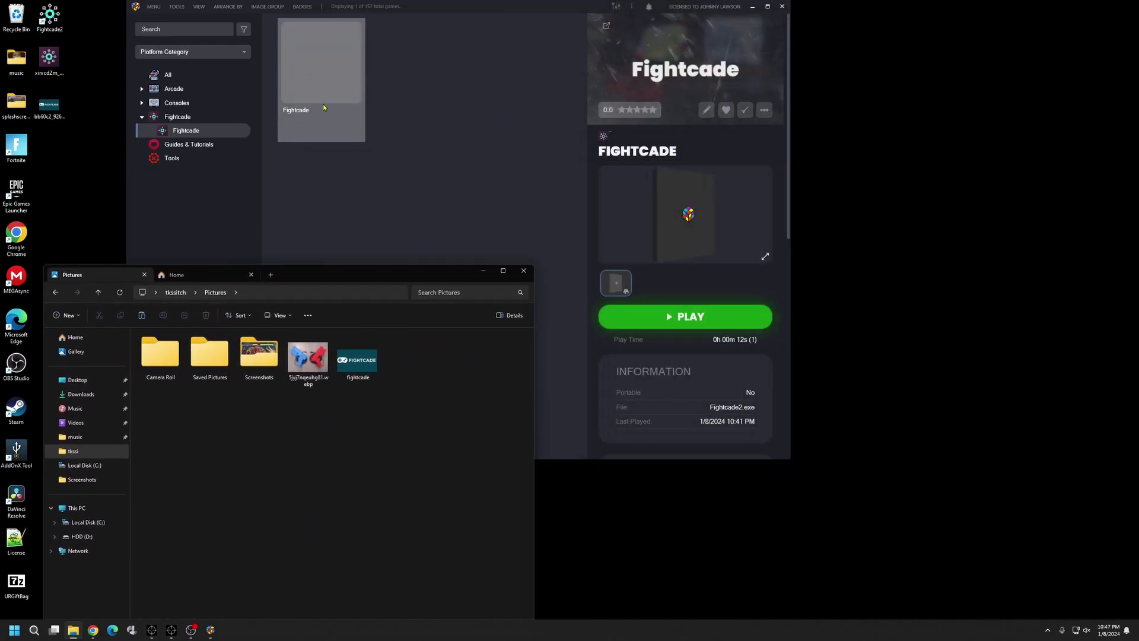
pyautogui.rightClick(329, 74)
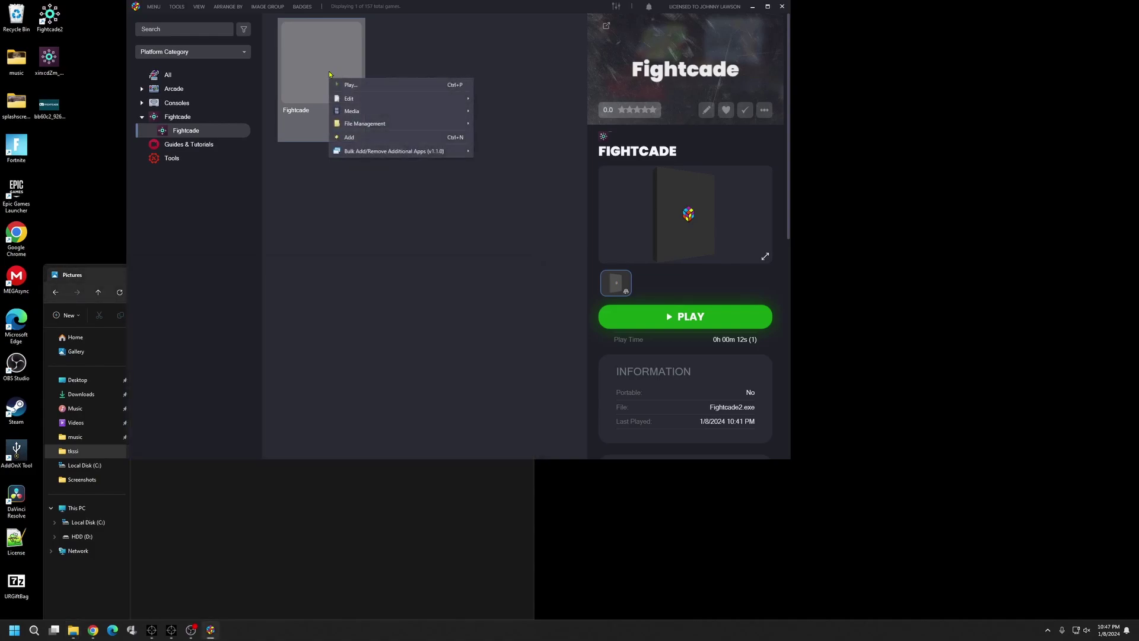
pyautogui.moveTo(454, 125)
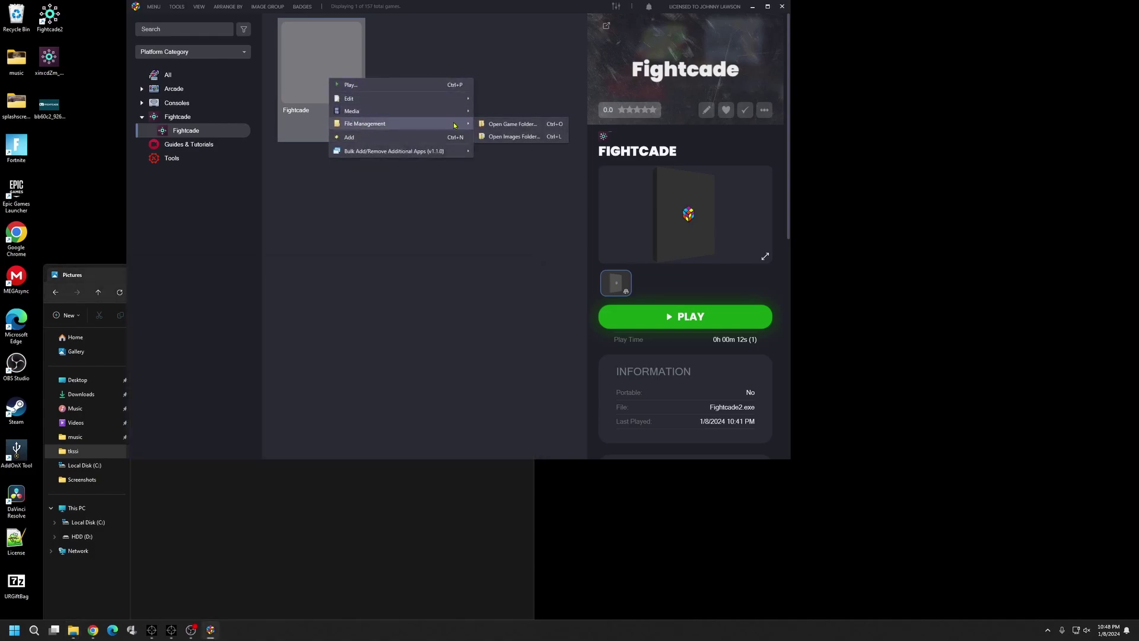
pyautogui.click(493, 136)
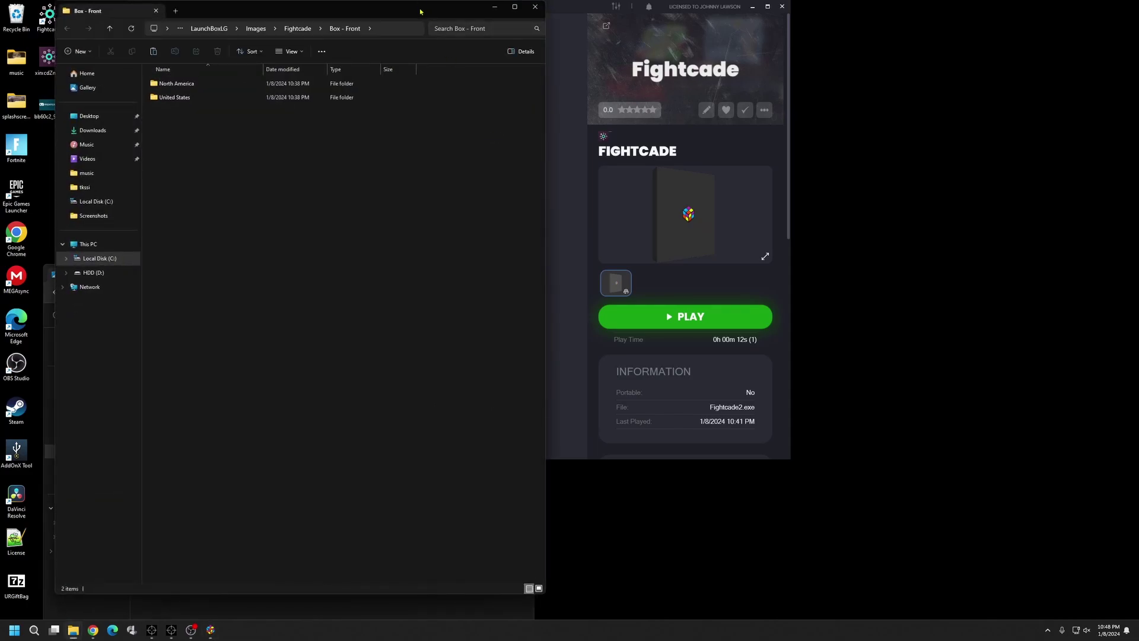
pyautogui.moveTo(421, 10); pyautogui.dragTo(902, 68)
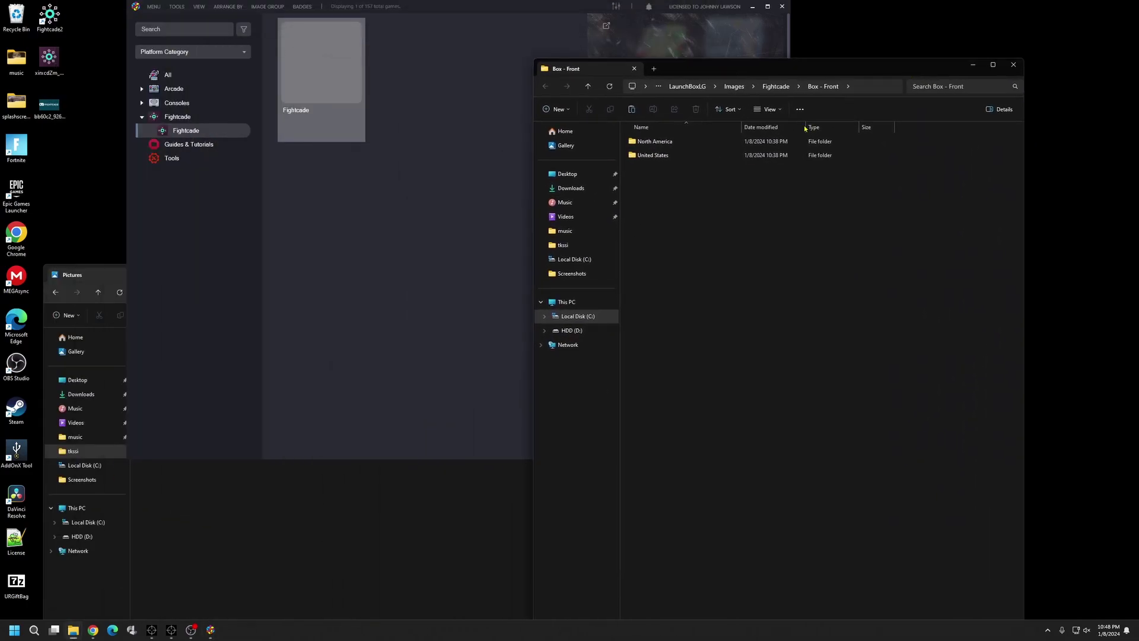
# - Move the fightcade PNG from Pictures into the Box - Front folder and minimize that folder window
pyautogui.click(267, 520)
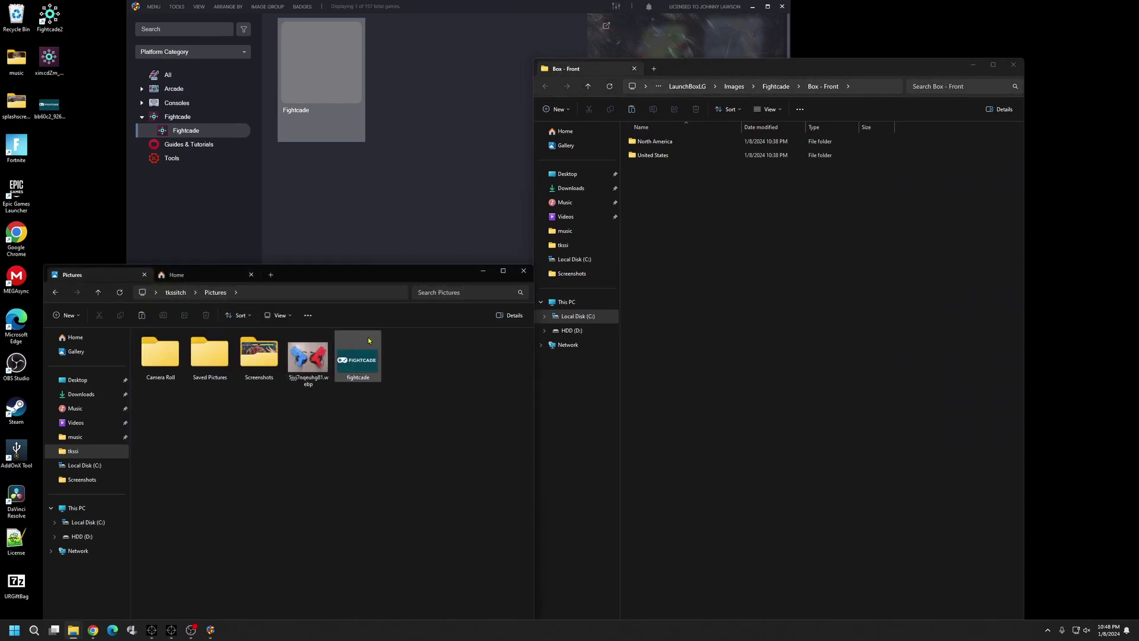
pyautogui.click(356, 367)
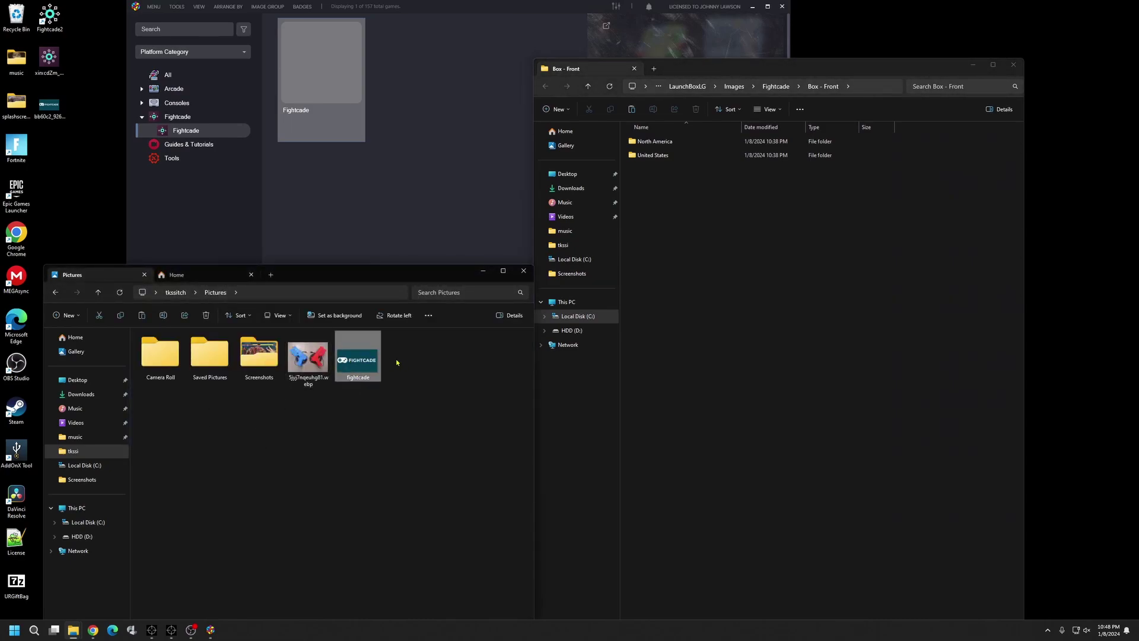
pyautogui.moveTo(353, 368); pyautogui.dragTo(690, 294)
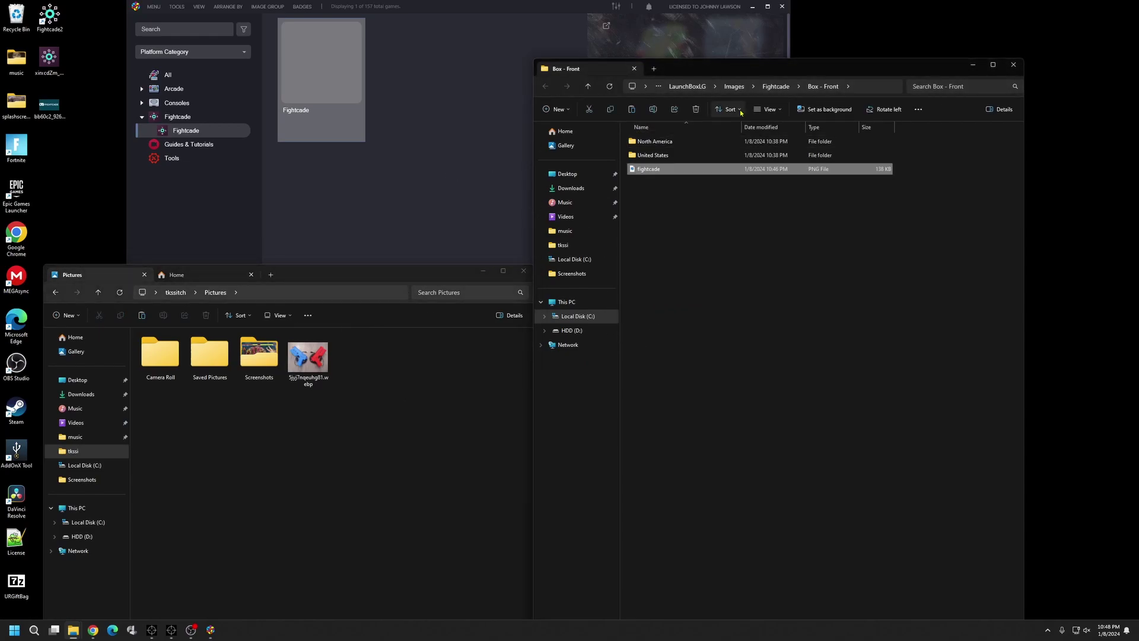
pyautogui.click(970, 64)
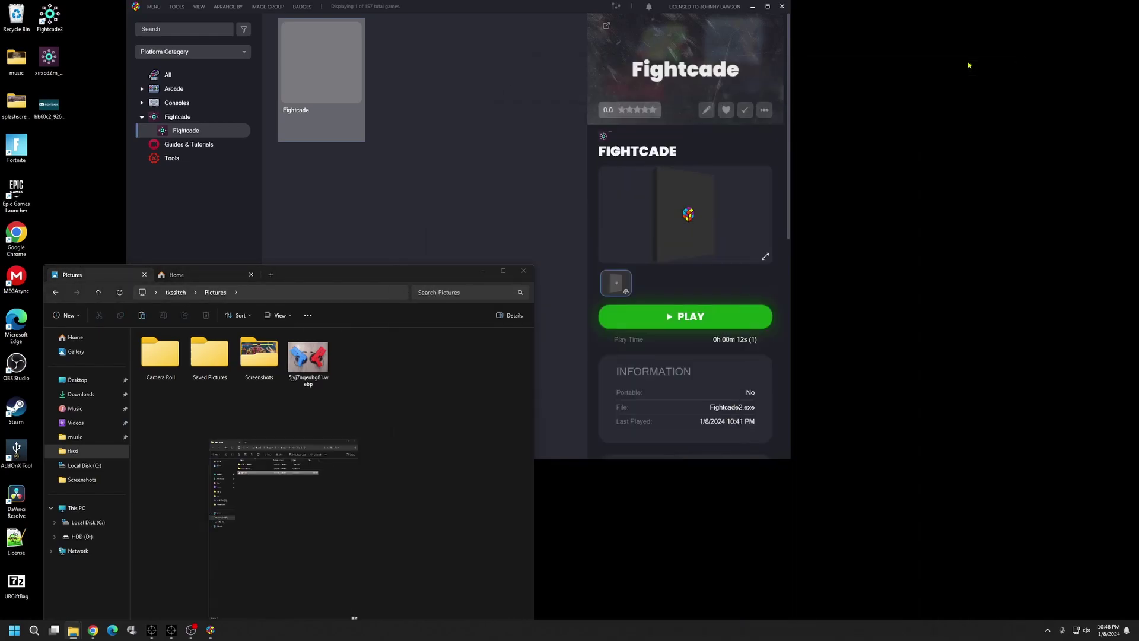
# - In LaunchBox, reload the Fightcade platform by switching away and back, and set the image group to Boxes
pyautogui.click(458, 169)
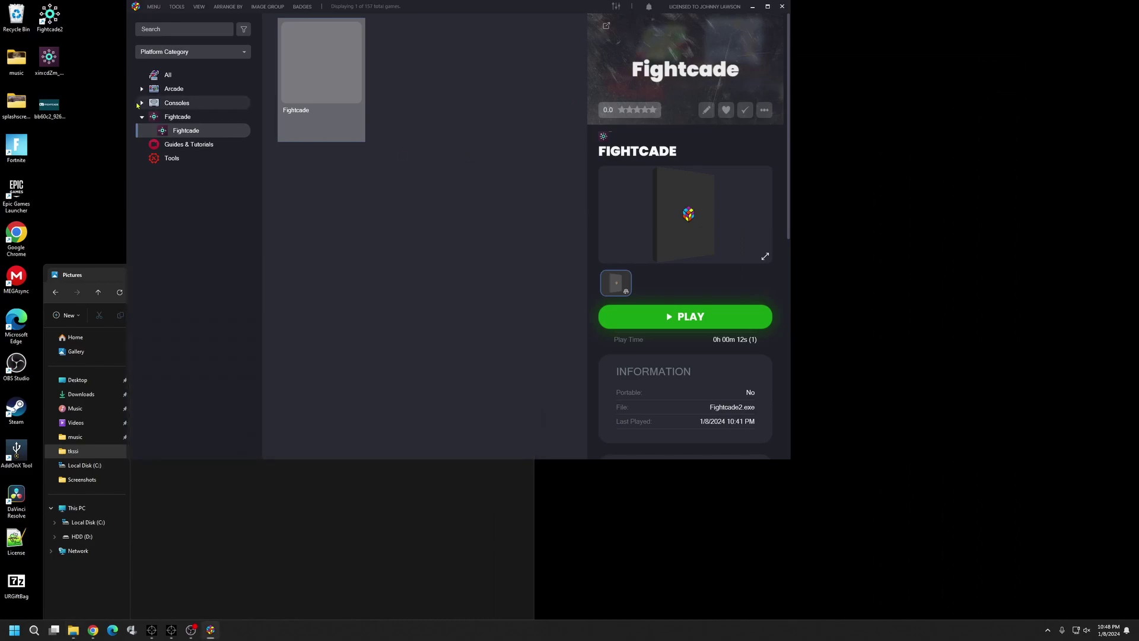
pyautogui.click(180, 145)
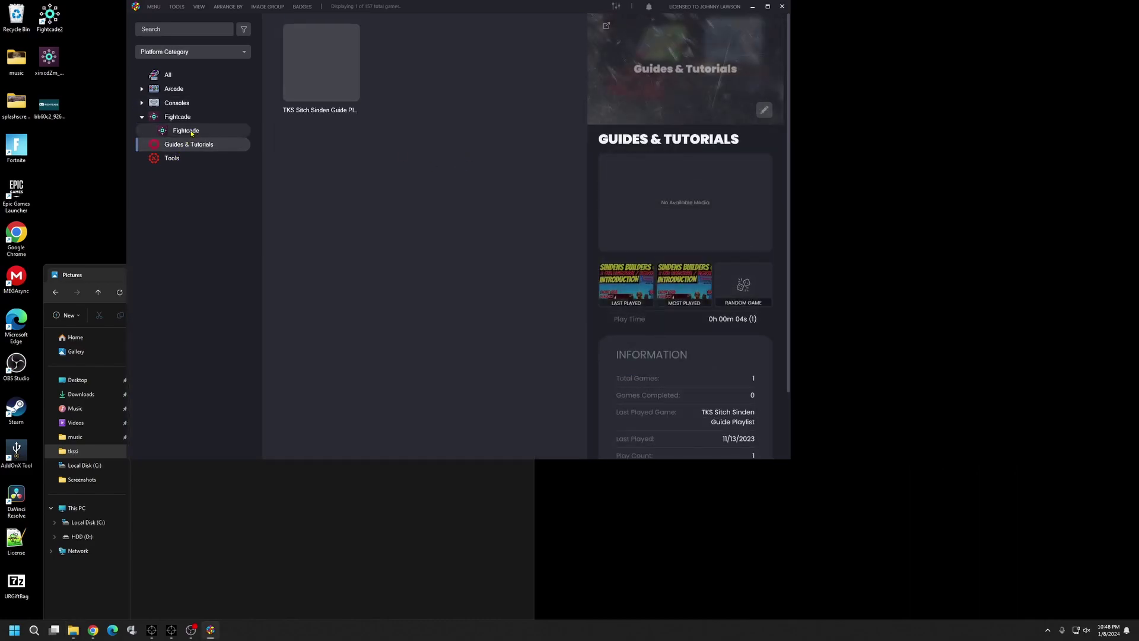
pyautogui.click(191, 132)
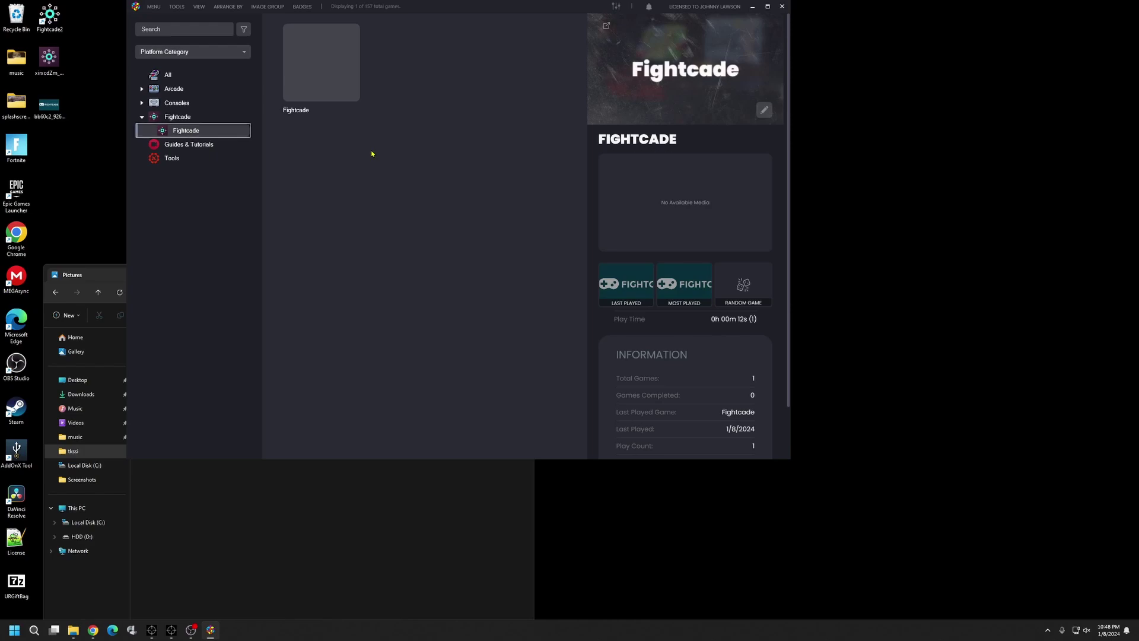
pyautogui.click(268, 7)
pyautogui.click(268, 32)
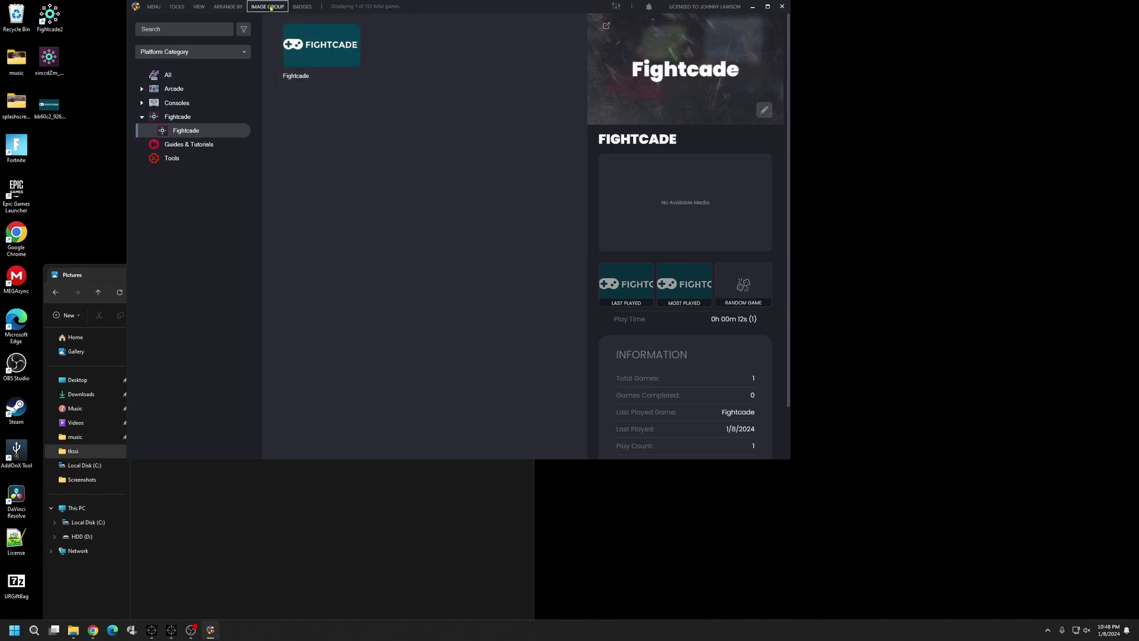
# - Try the 3D Boxes image group for the Fightcade game and switch back to Boxes
pyautogui.click(270, 7)
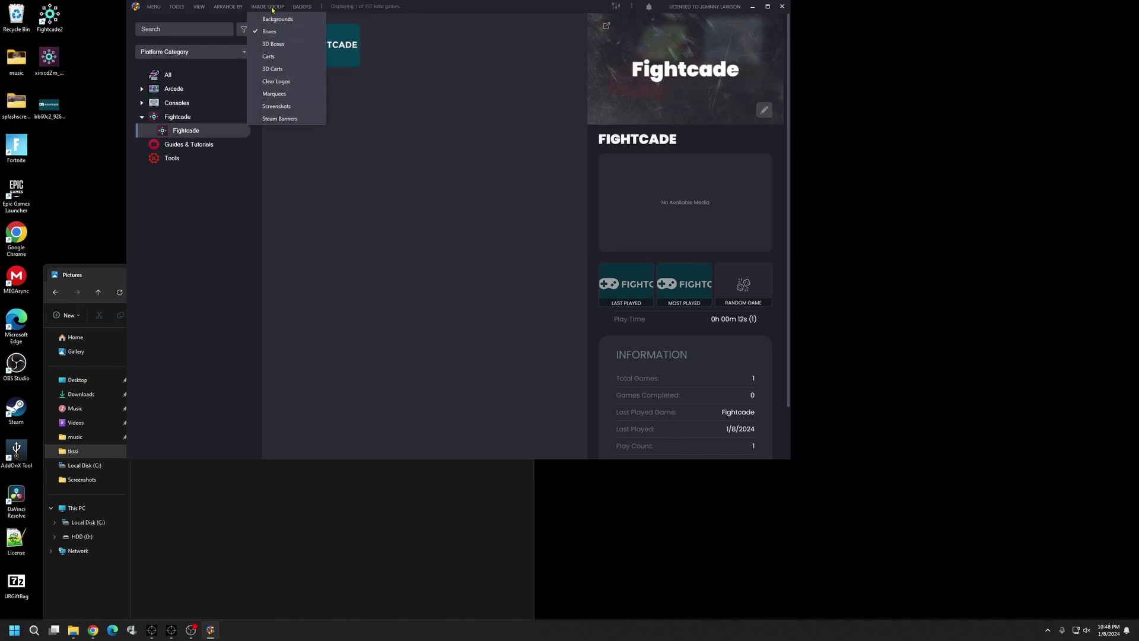
pyautogui.click(273, 48)
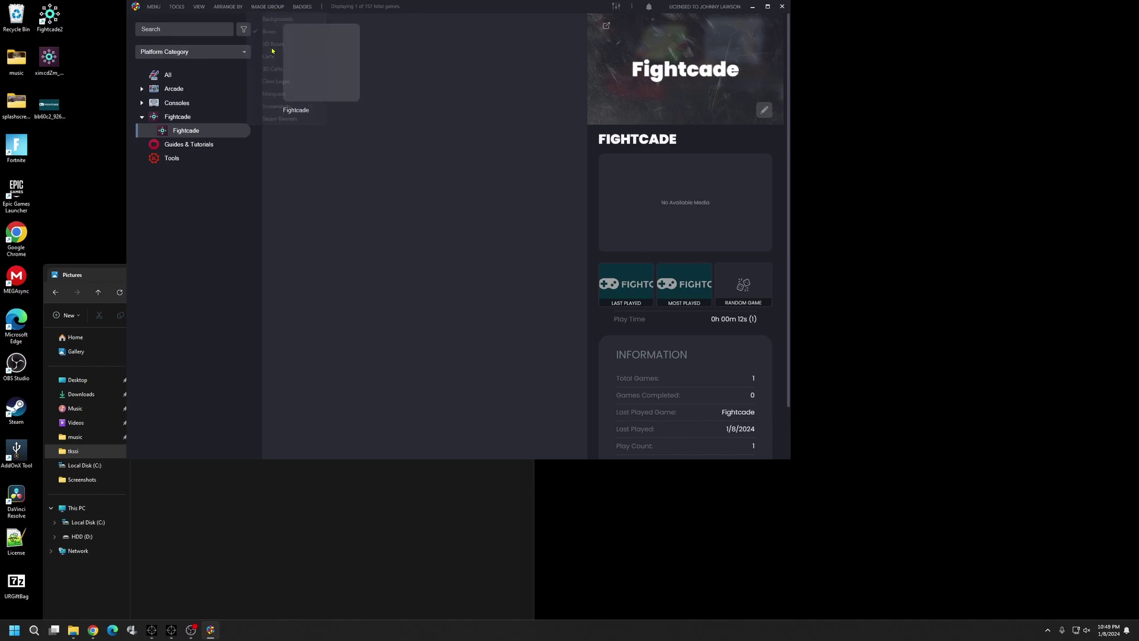
pyautogui.click(275, 8)
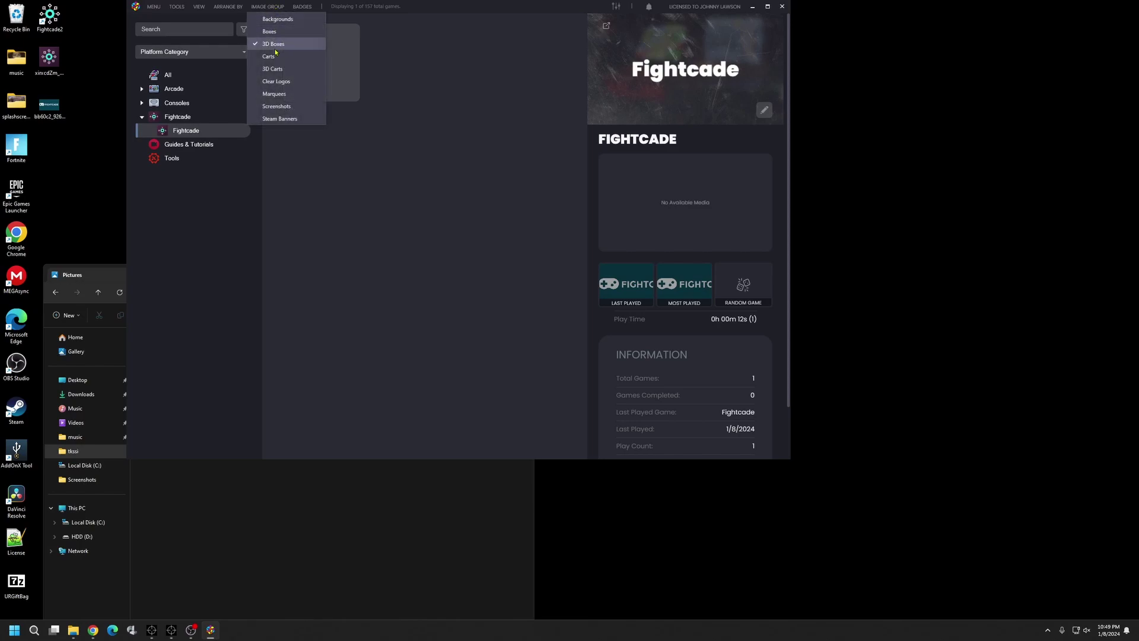
pyautogui.click(280, 33)
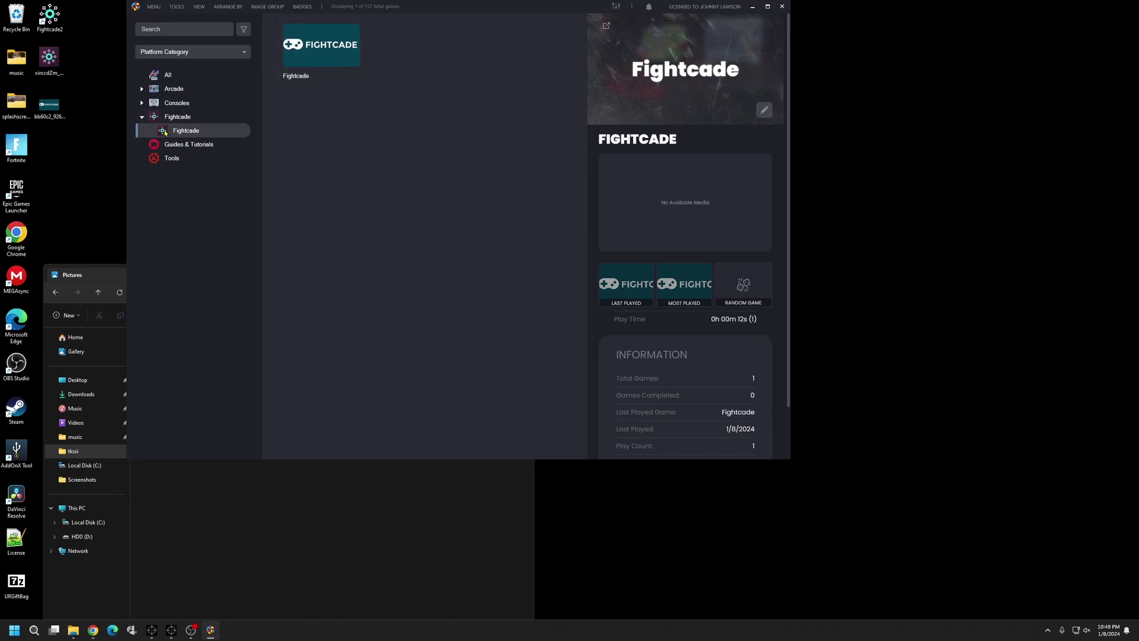
# - Compare the Consoles category with the Fightcade platform and category, and collapse the Fightcade category with it selected
pyautogui.click(186, 102)
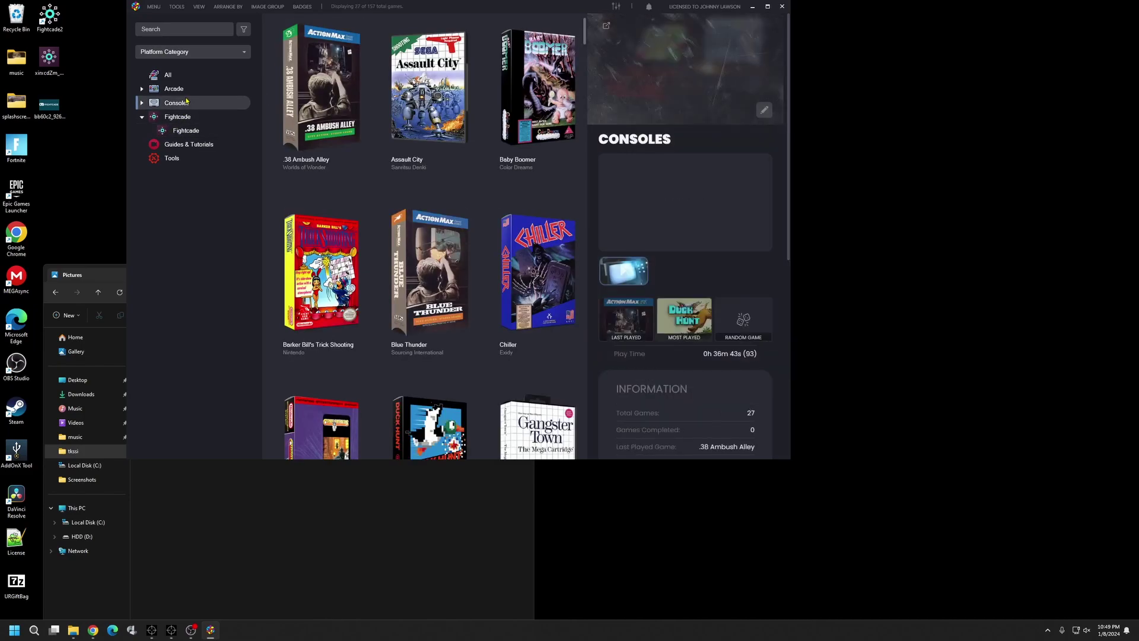
pyautogui.click(190, 131)
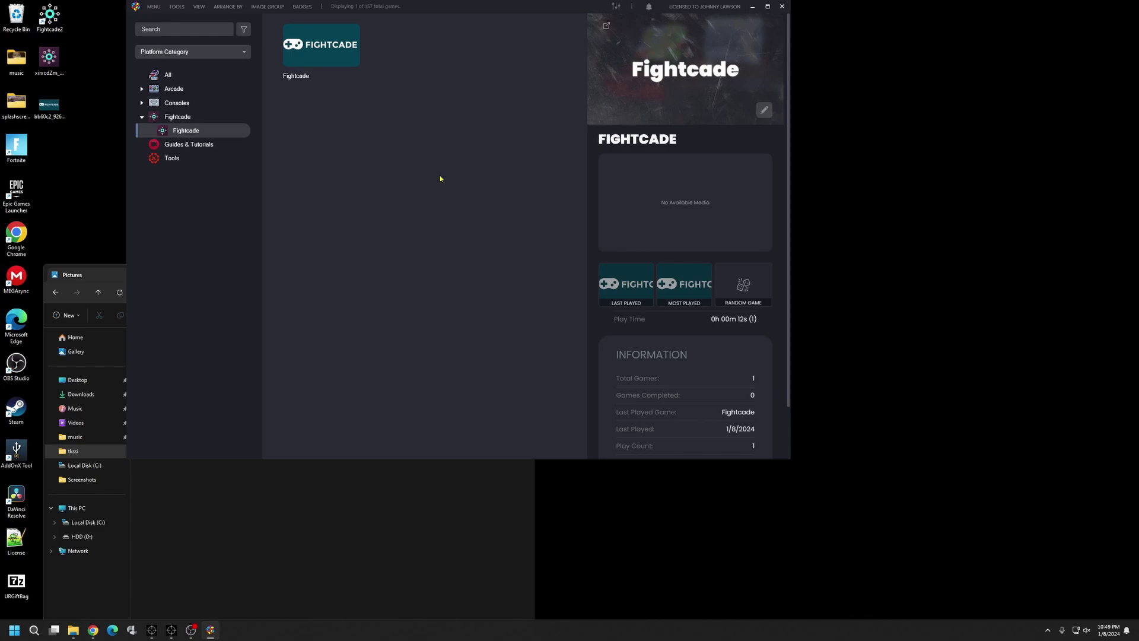
pyautogui.click(162, 117)
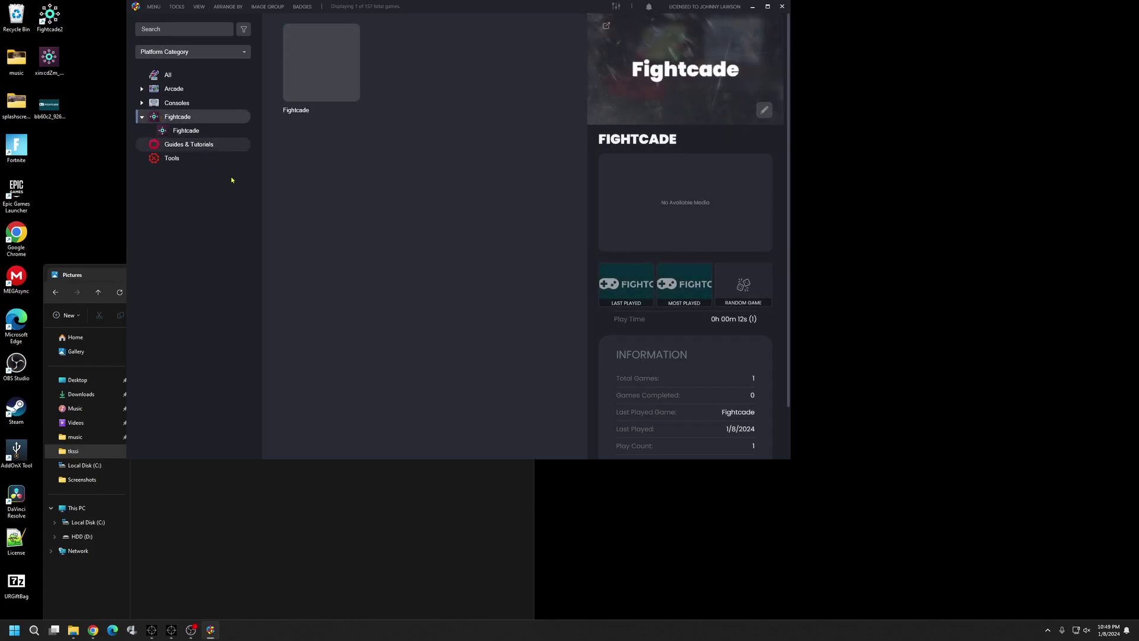
pyautogui.click(142, 118)
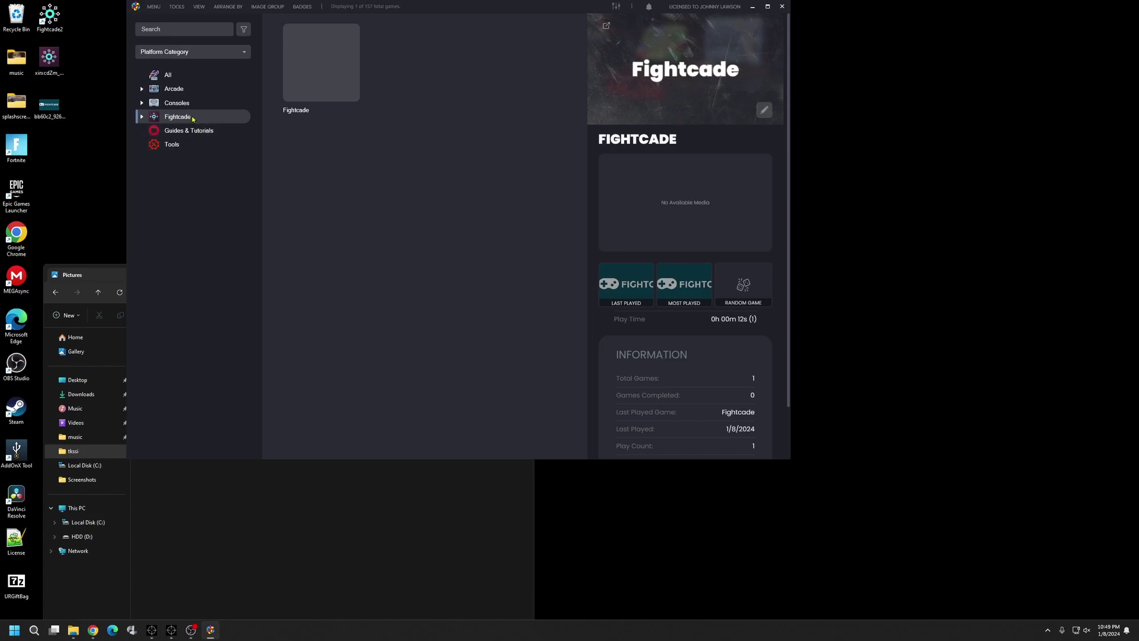
pyautogui.click(159, 119)
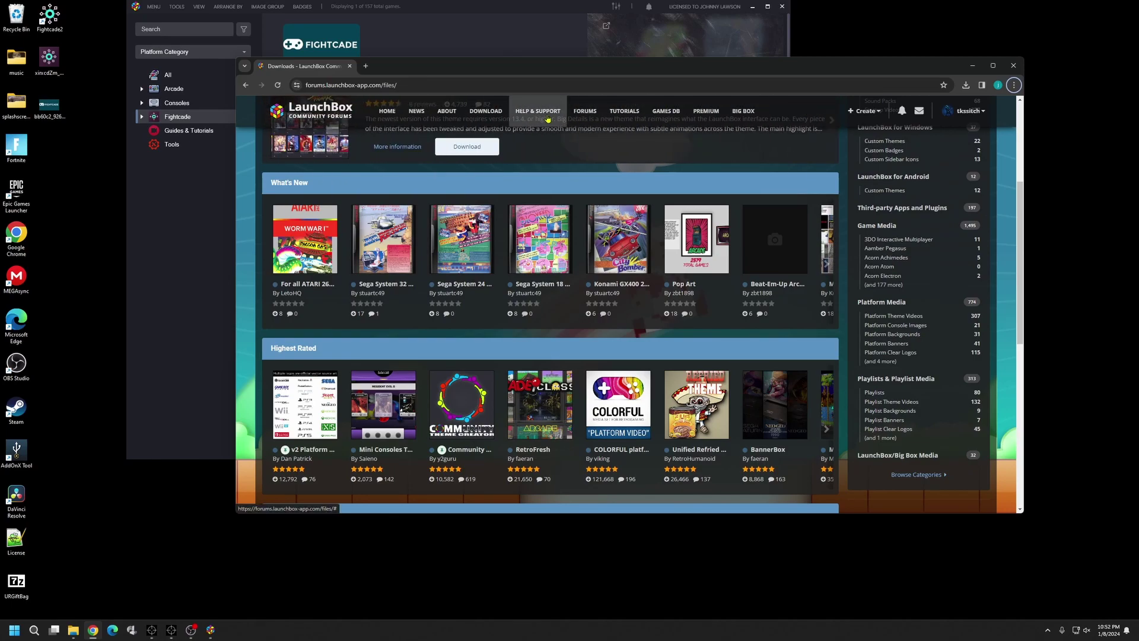
# - Search Google for "launchbox forums" in a new browser tab
pyautogui.click(366, 66)
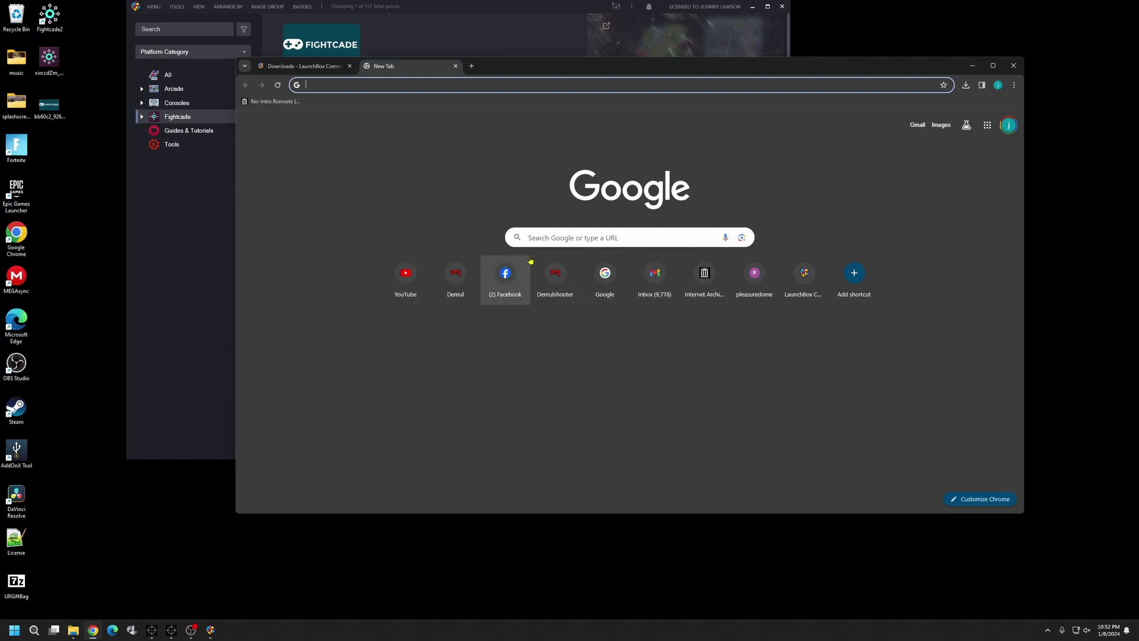
pyautogui.click(565, 236)
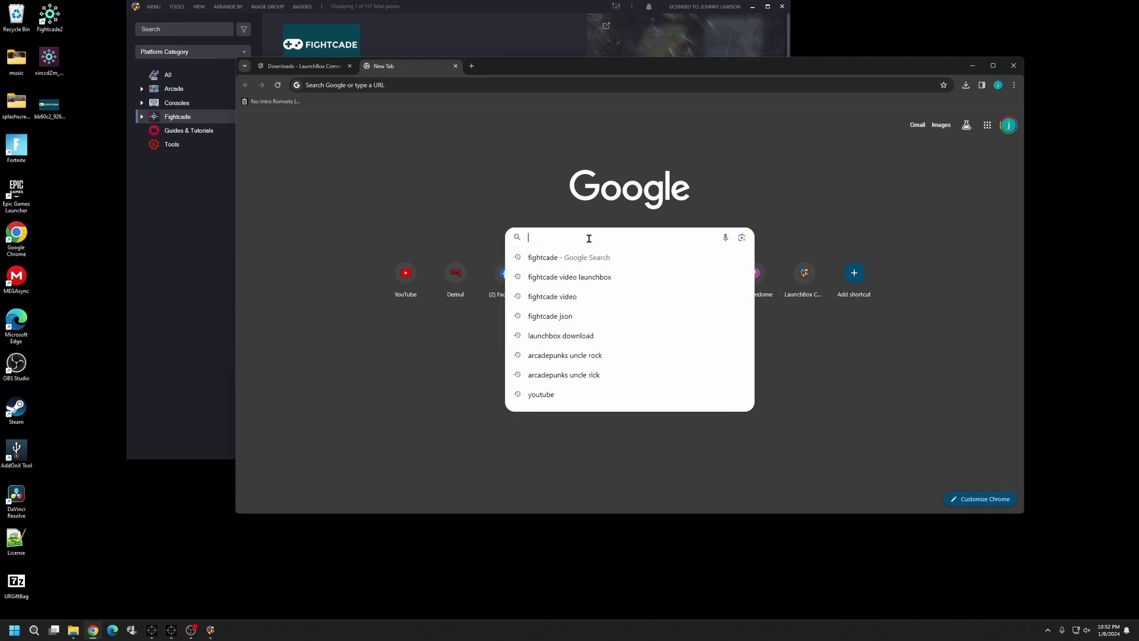
pyautogui.write('la')
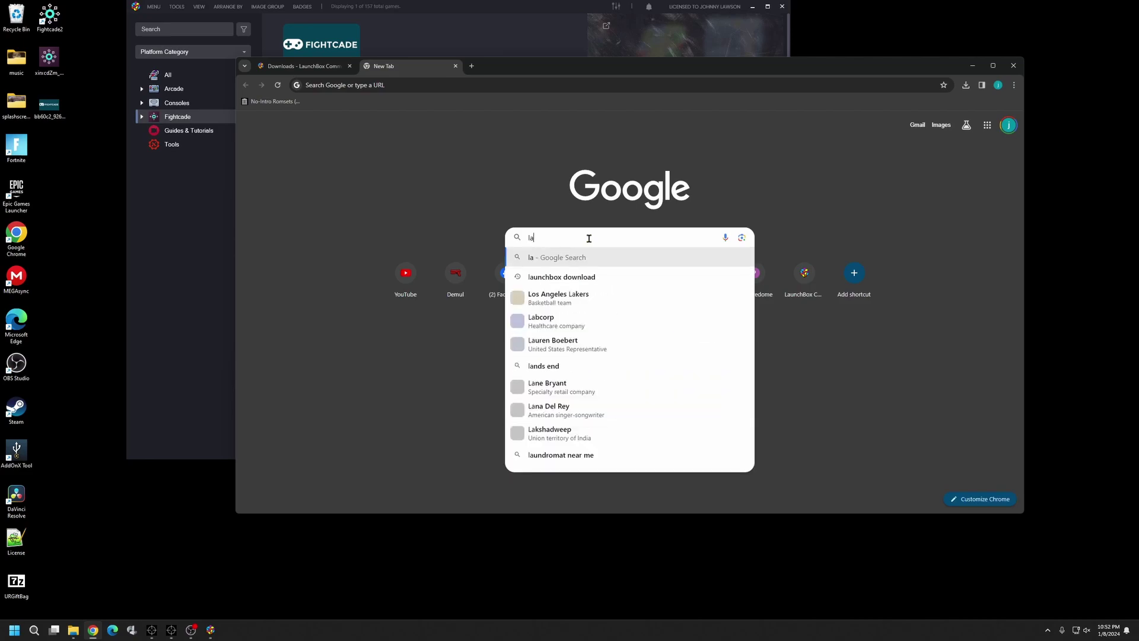
pyautogui.write('unchbox ')
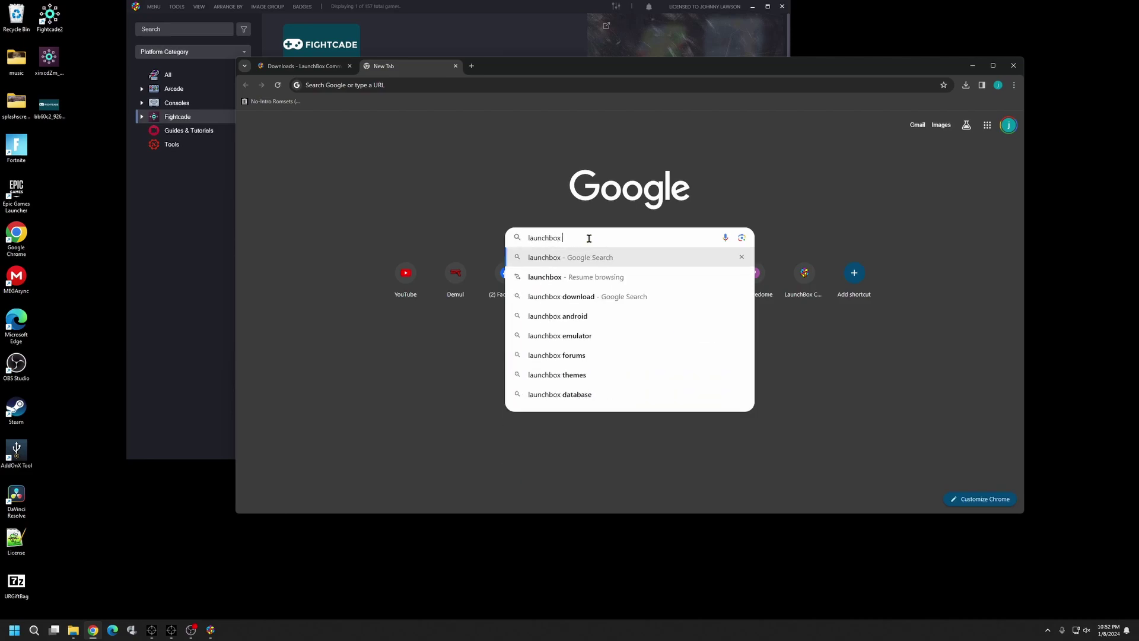
pyautogui.write('forums')
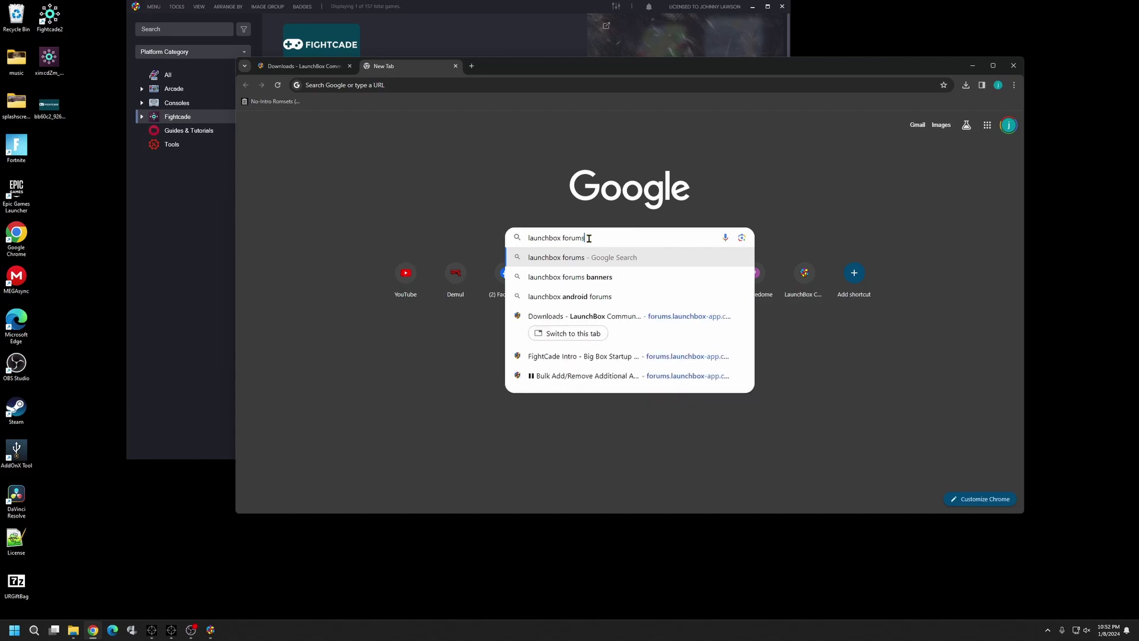
pyautogui.press('Return')
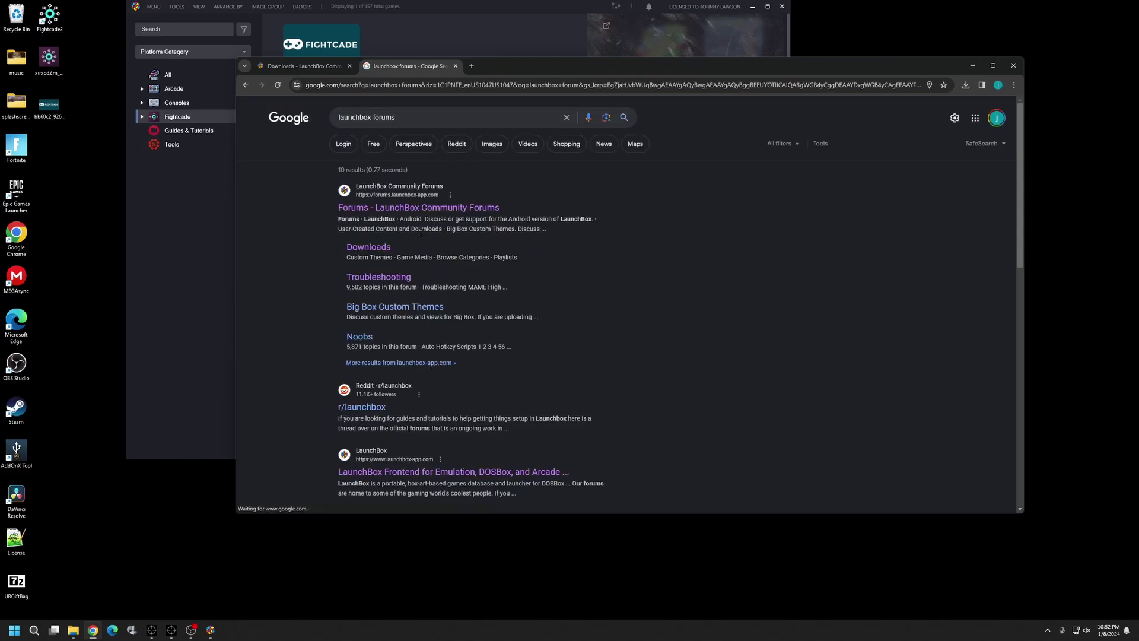
# - Open the Downloads section of the LaunchBox Community Forums and go to the Platform Theme Videos category
pyautogui.click(435, 214)
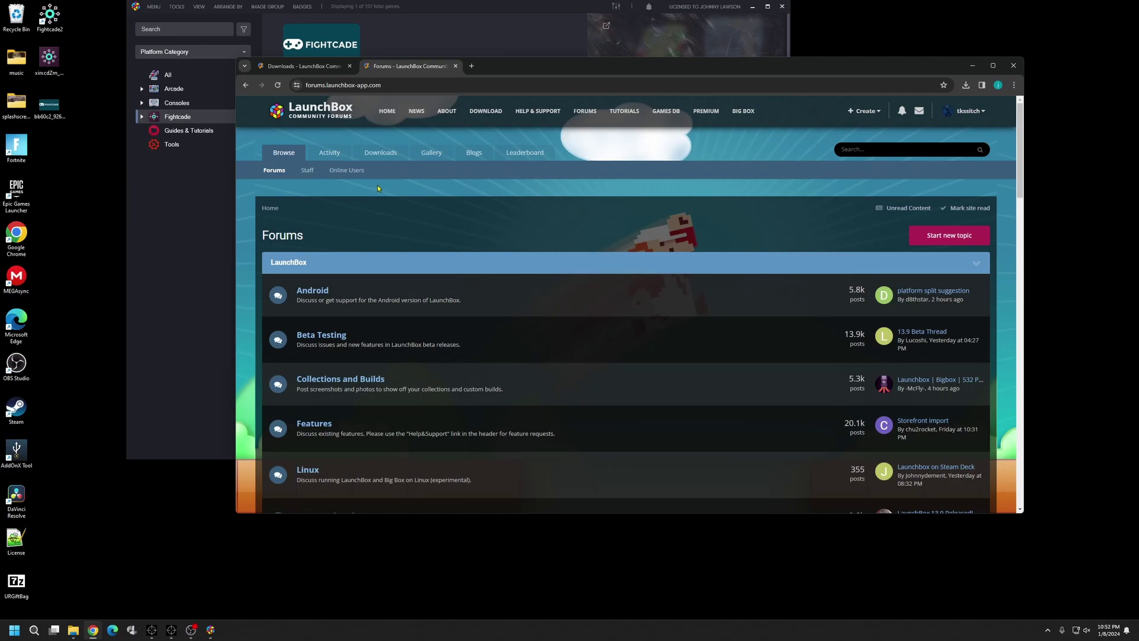
pyautogui.click(377, 159)
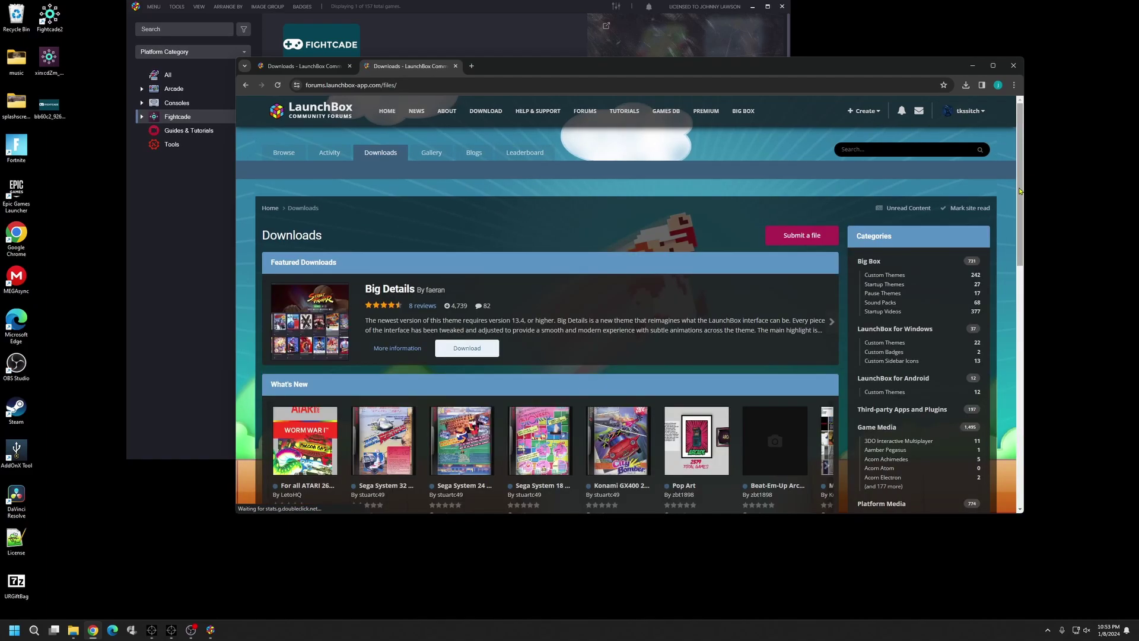
pyautogui.moveTo(1021, 191); pyautogui.dragTo(1022, 288)
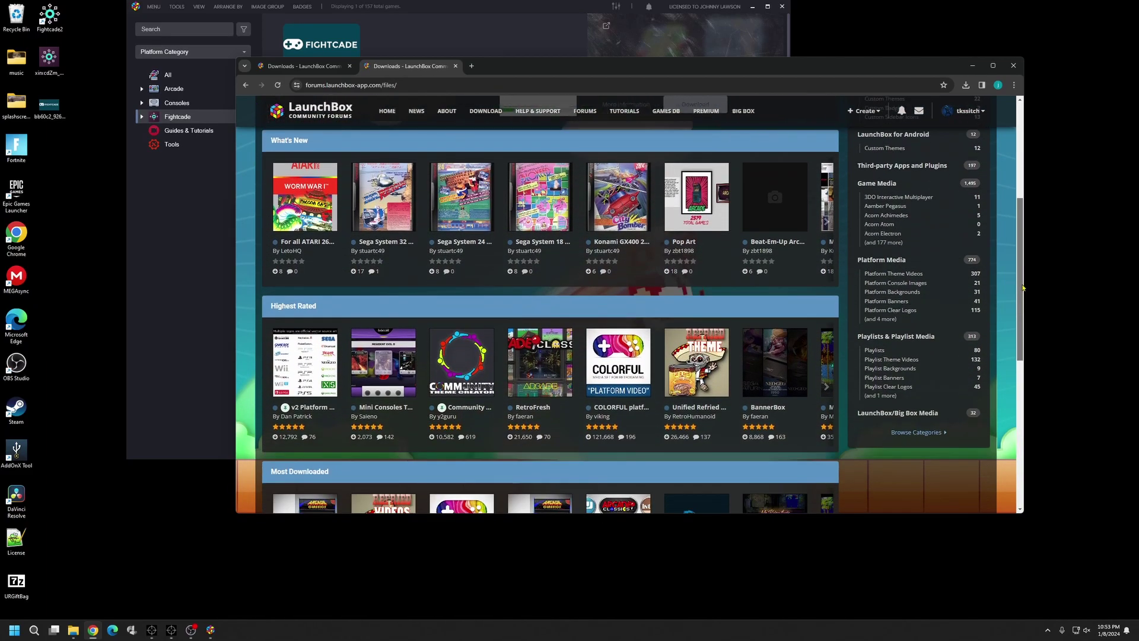
pyautogui.click(892, 275)
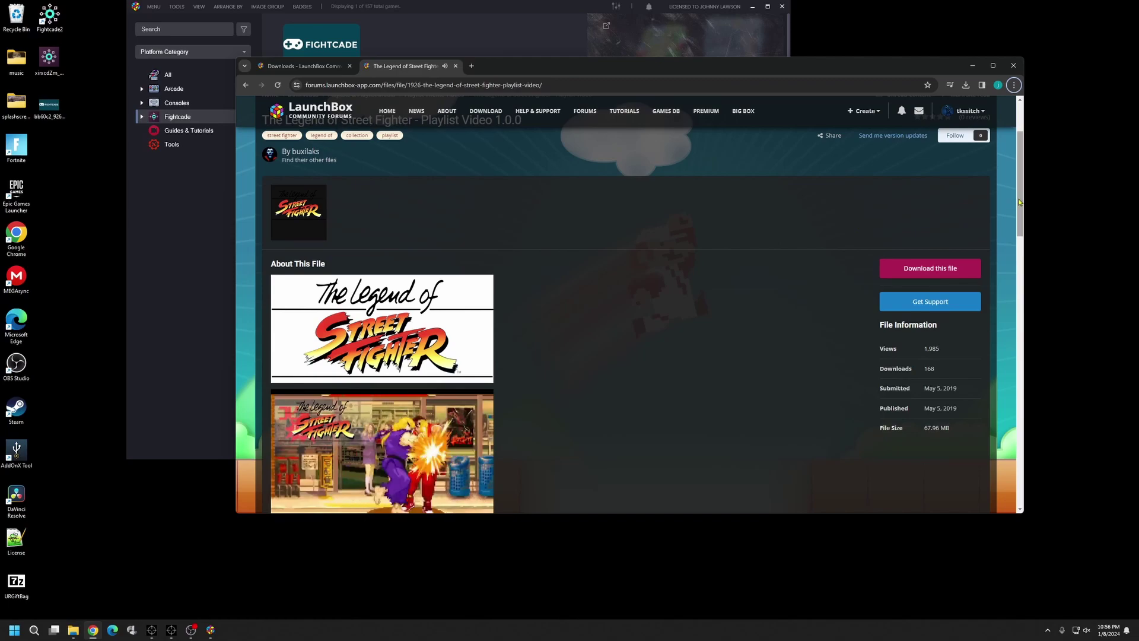
# - Download The Legend of Street Fighter - Playlist Video 1.0.0 and cut the MP4 file in its Downloads folder
pyautogui.moveTo(1019, 202); pyautogui.dragTo(1007, 170)
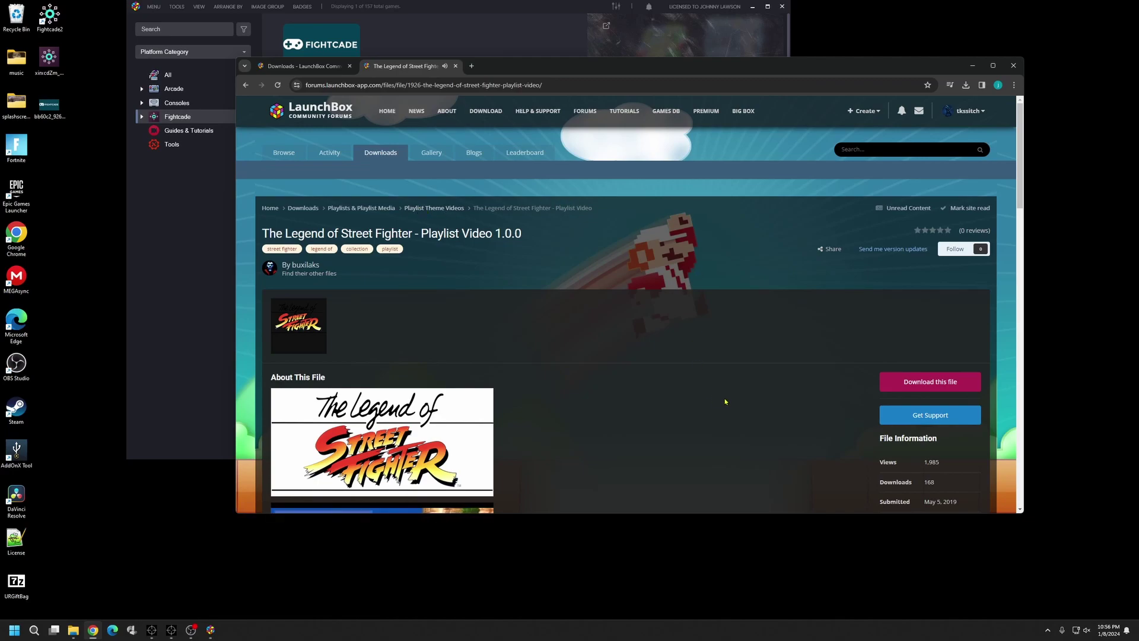
pyautogui.click(900, 392)
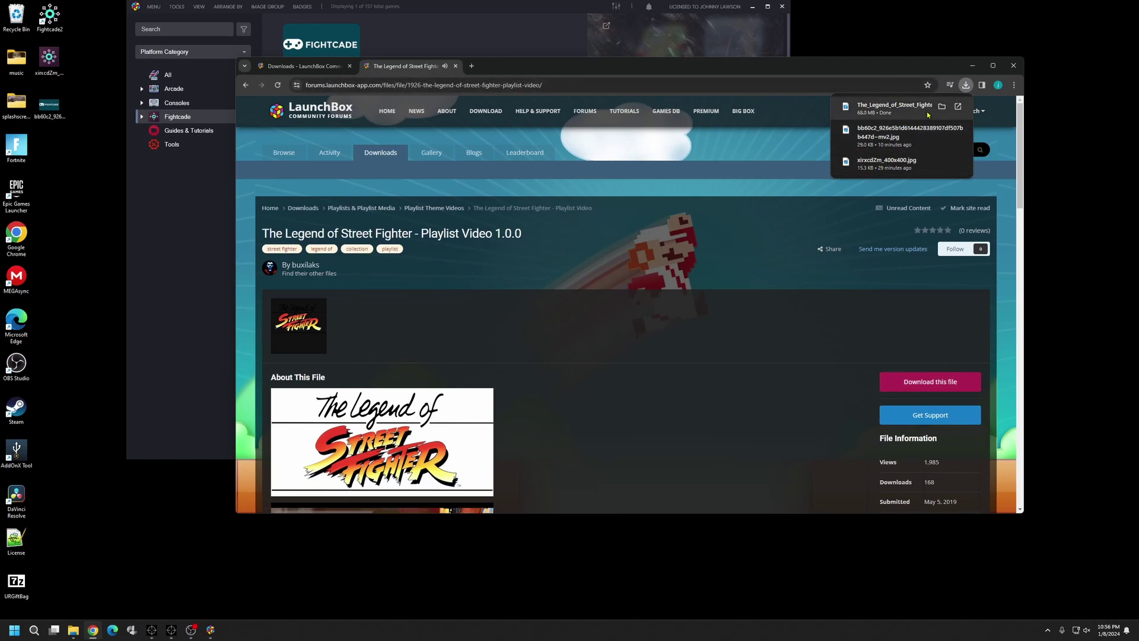
pyautogui.click(941, 105)
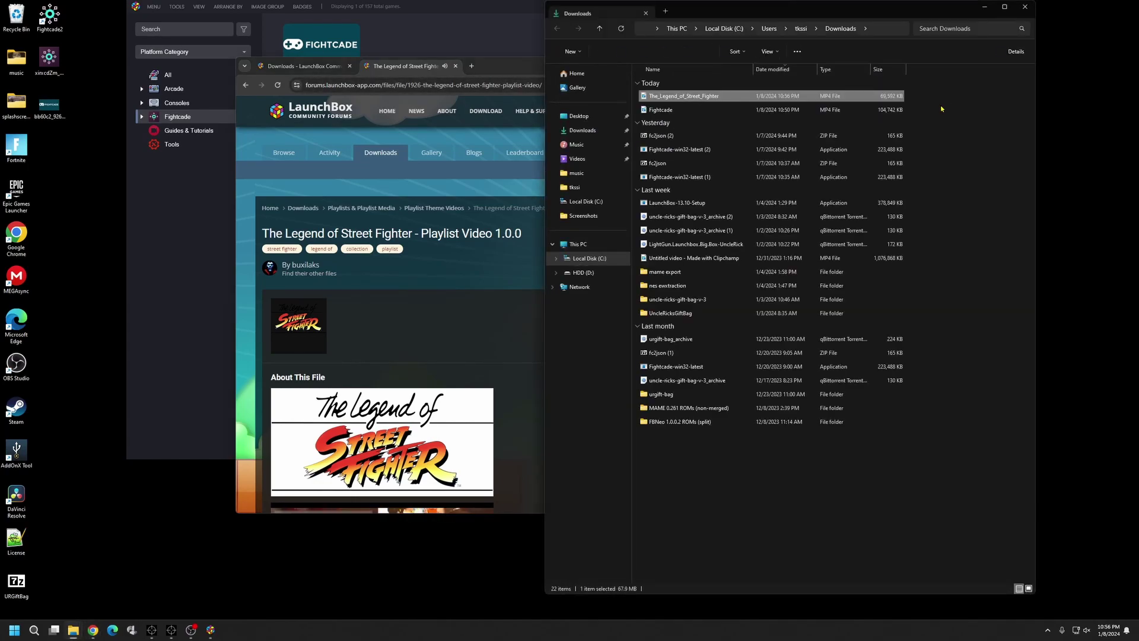
pyautogui.rightClick(697, 102)
pyautogui.click(707, 111)
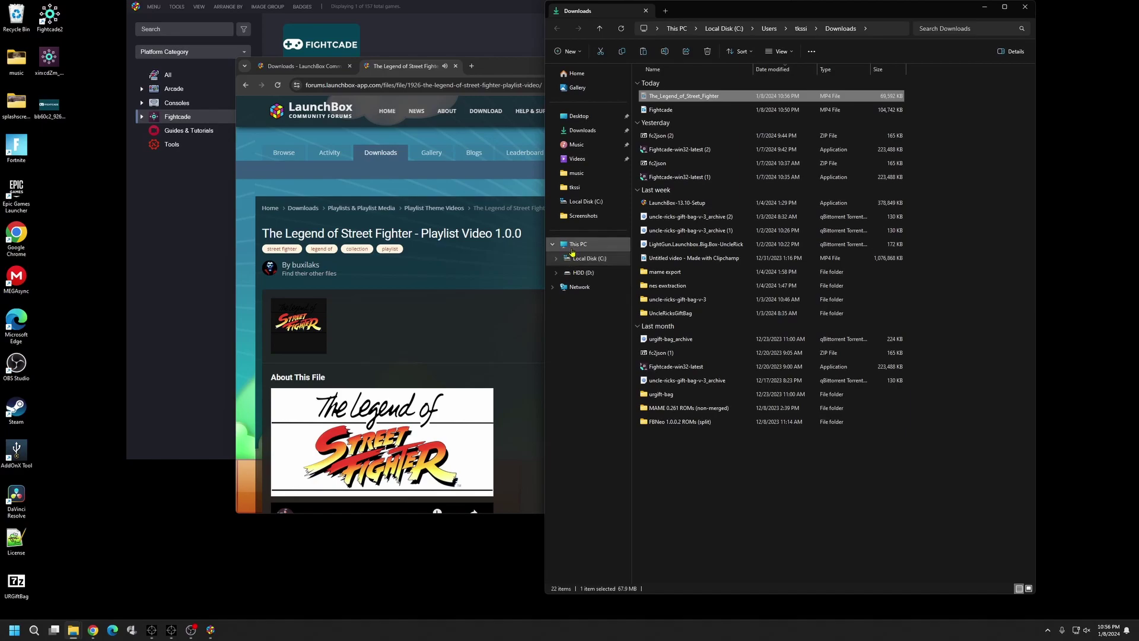
# - Navigate to the Platform Categories folder inside LaunchBoxLG\Videos on the C: drive
pyautogui.click(573, 245)
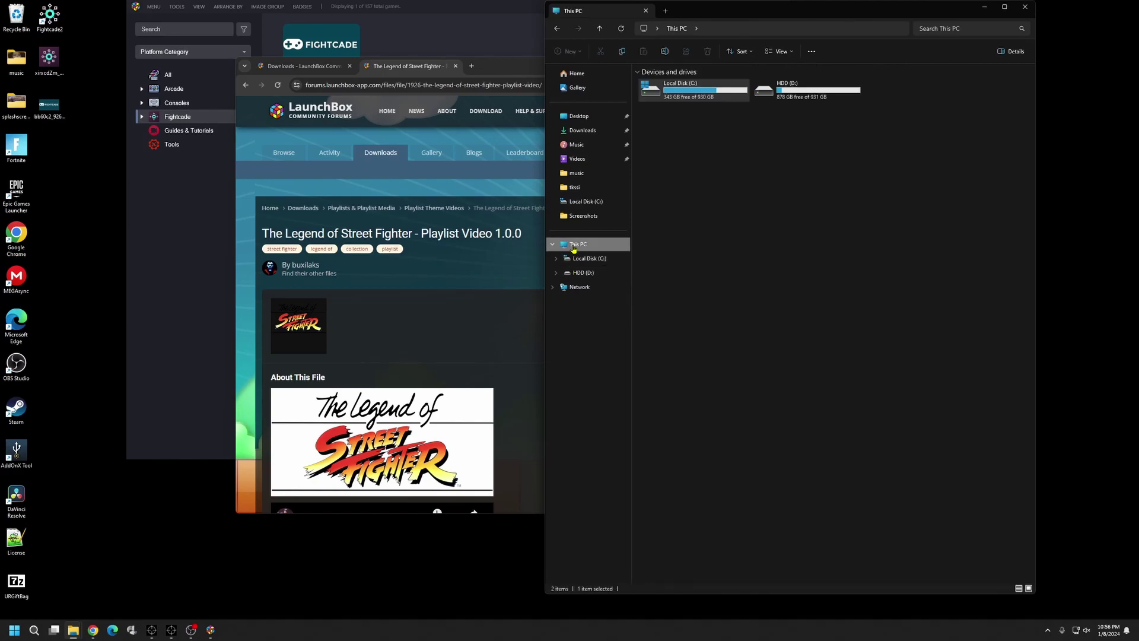
pyautogui.doubleClick(686, 84)
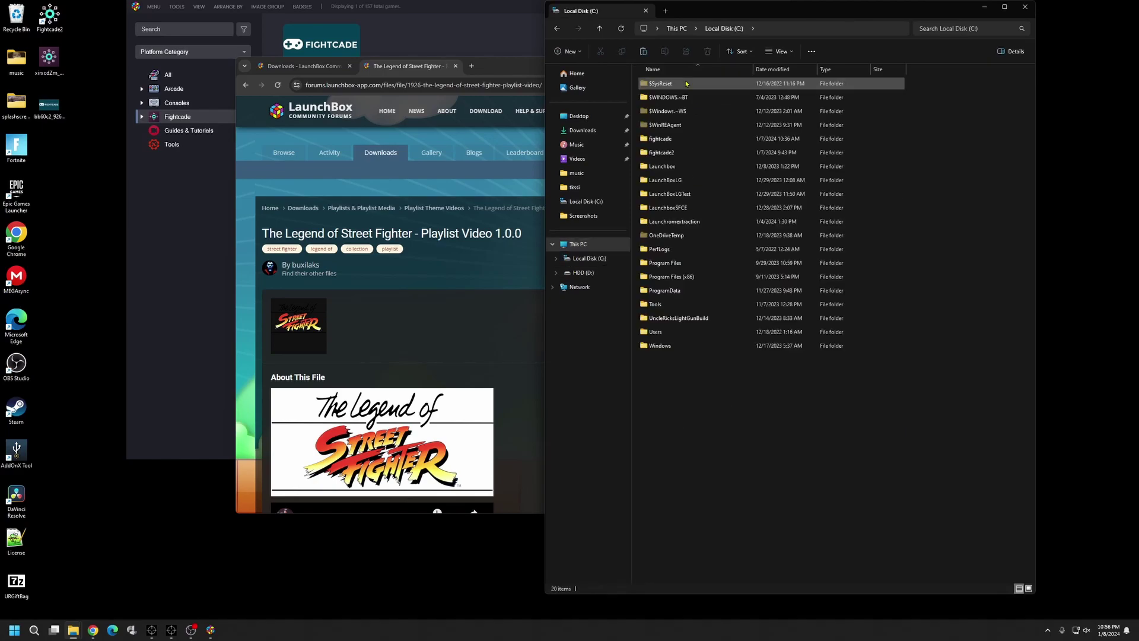
pyautogui.doubleClick(683, 184)
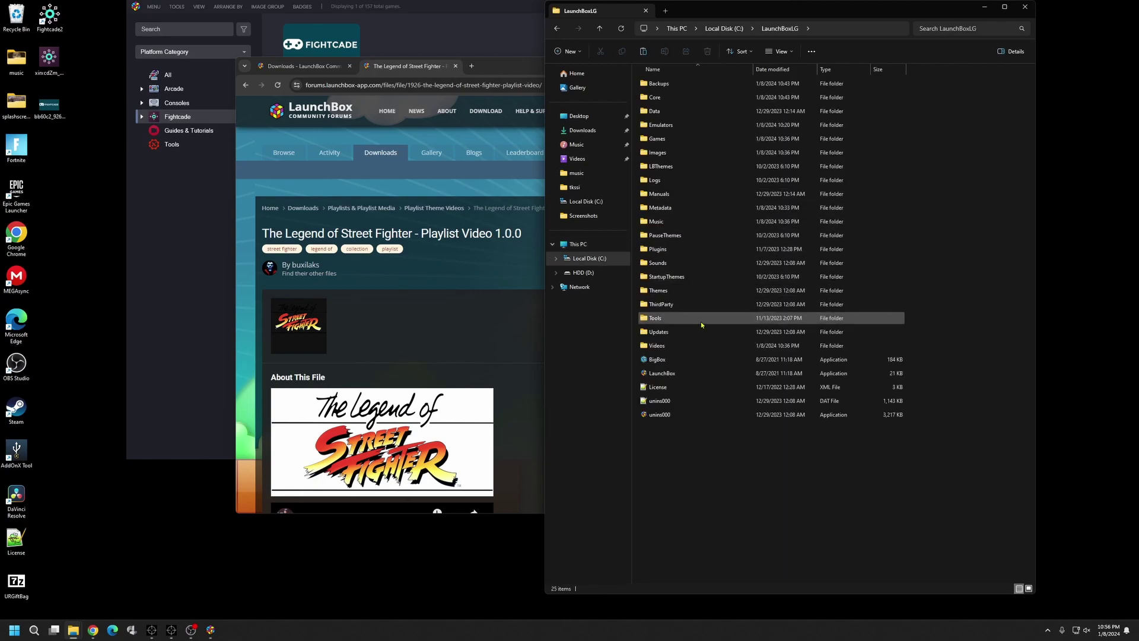
pyautogui.click(702, 345)
pyautogui.hotkey('shift', 'F10')
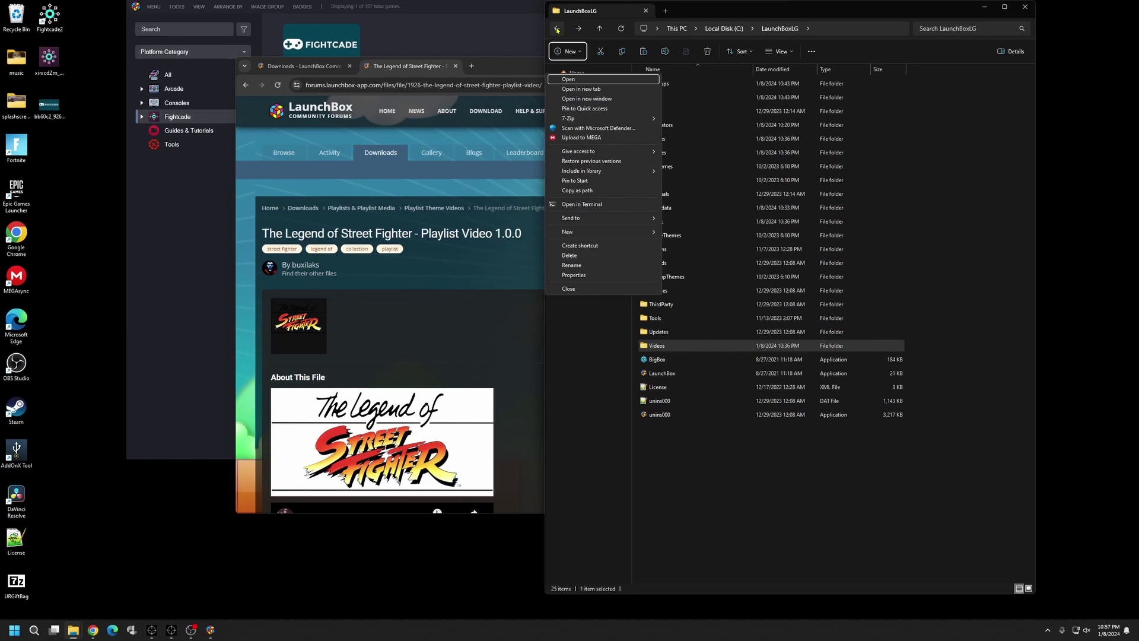
pyautogui.click(568, 51)
pyautogui.click(731, 467)
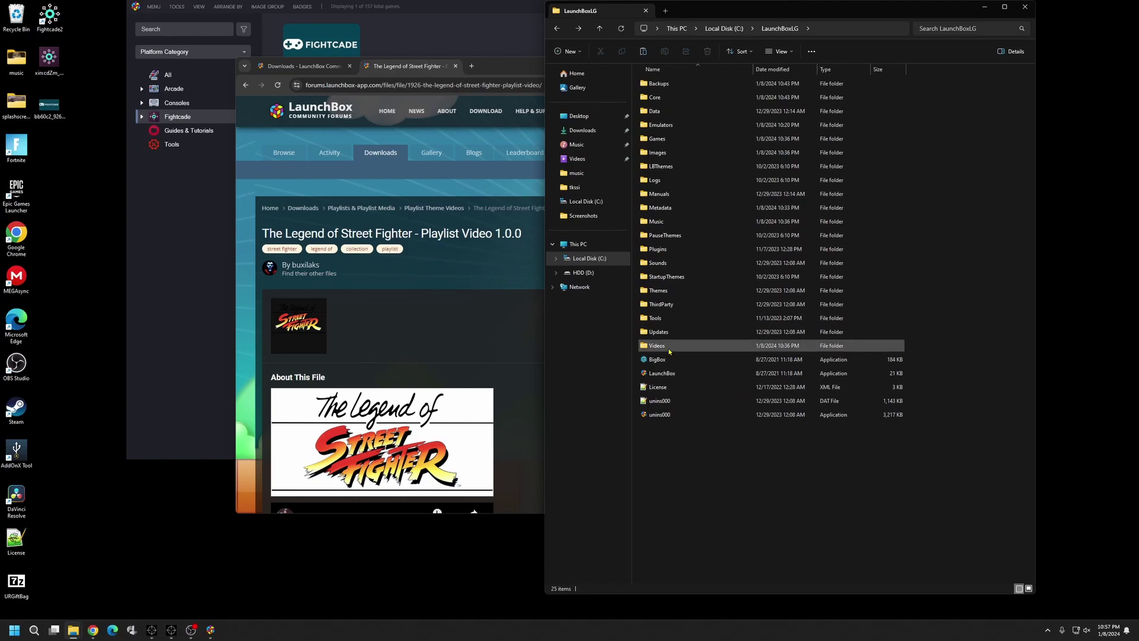
pyautogui.doubleClick(659, 345)
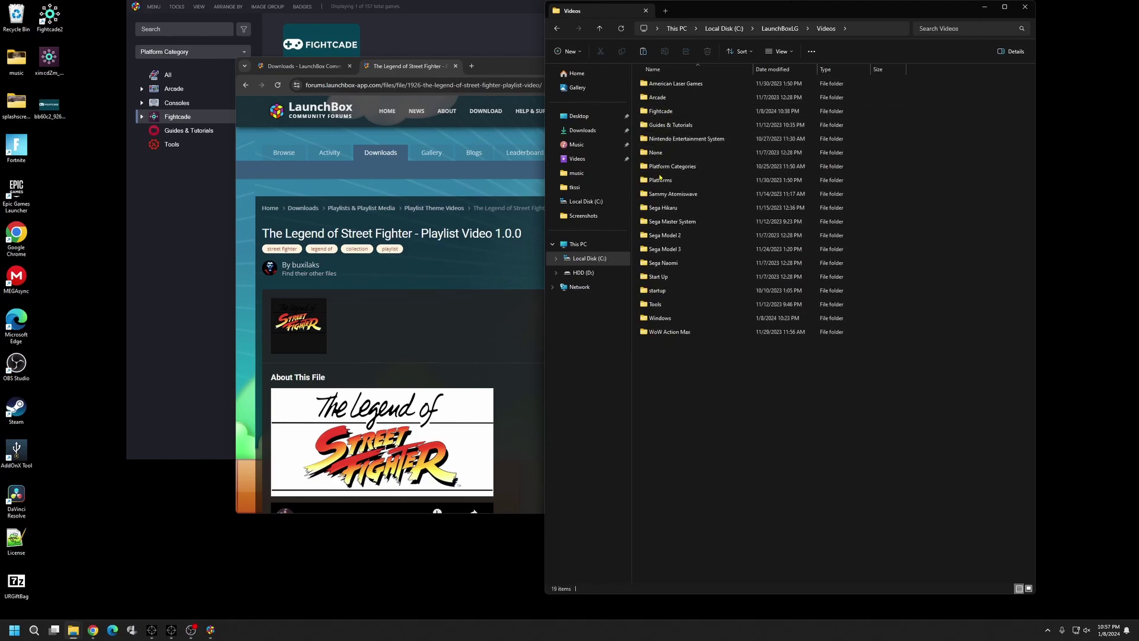
pyautogui.doubleClick(661, 165)
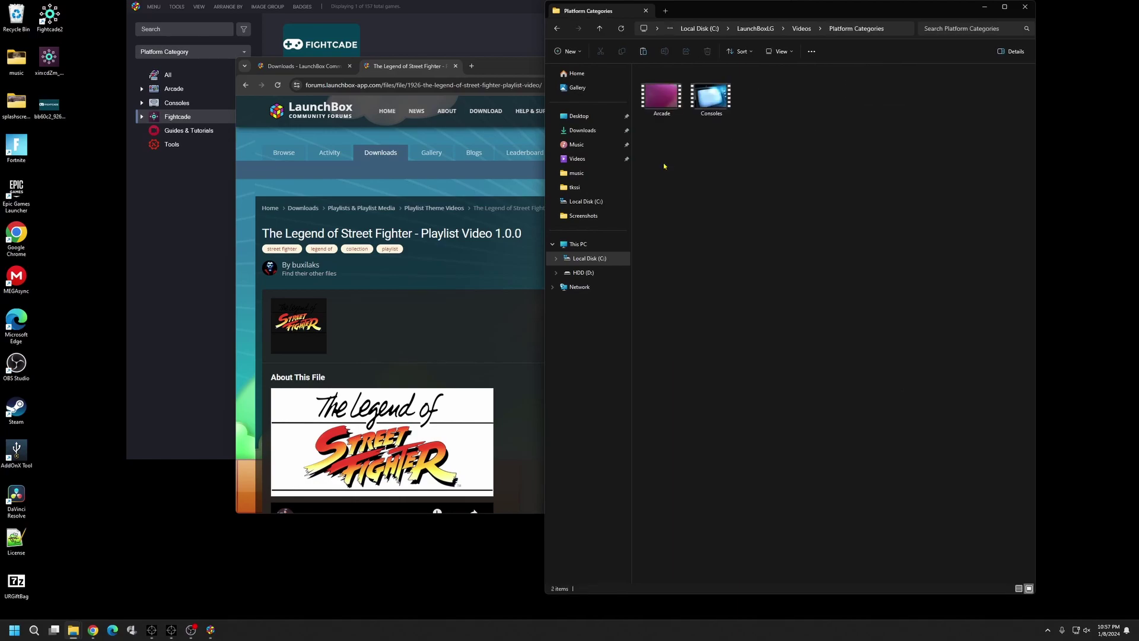
# - Paste the Street Fighter video into the Platform Categories folder and rename it Fightcade
pyautogui.rightClick(700, 192)
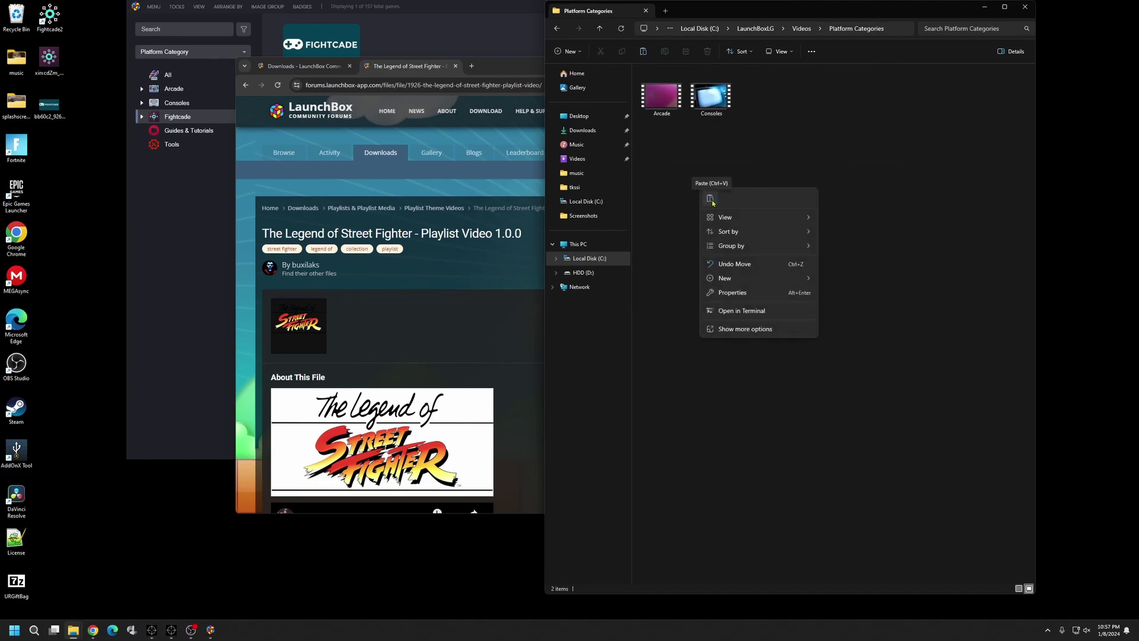
pyautogui.click(711, 200)
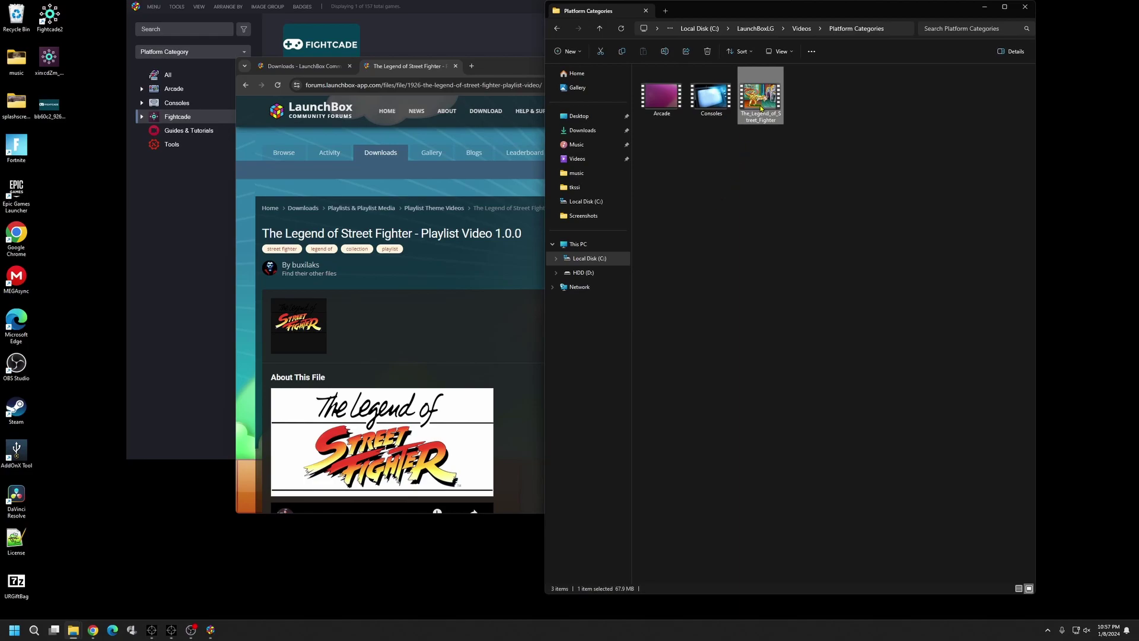
pyautogui.rightClick(762, 108)
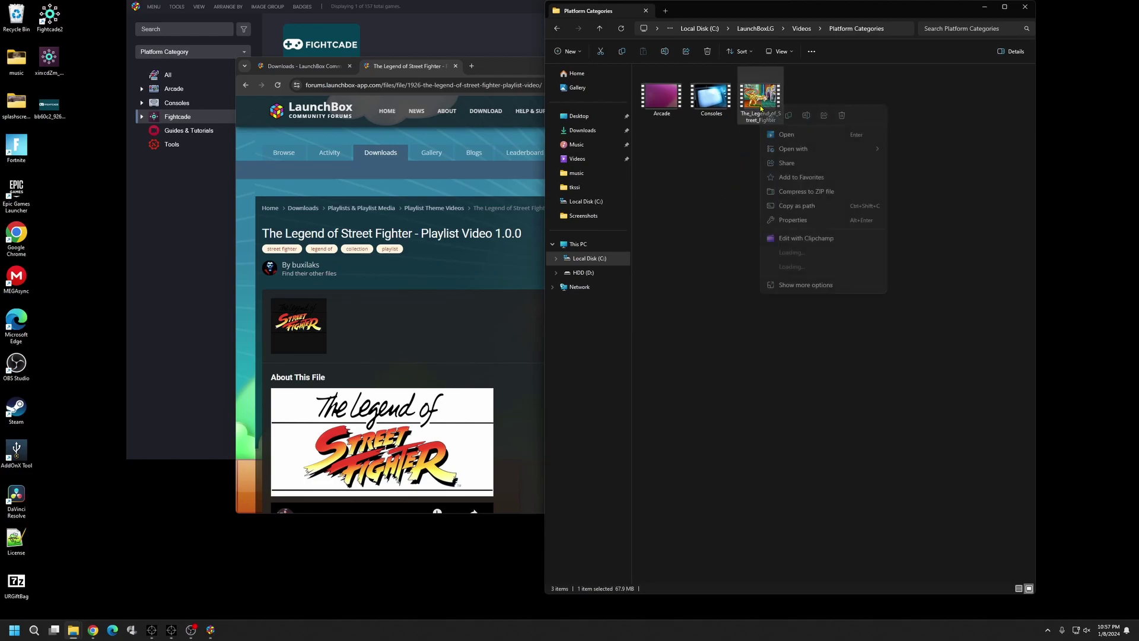
pyautogui.click(805, 117)
pyautogui.write('Fightcade')
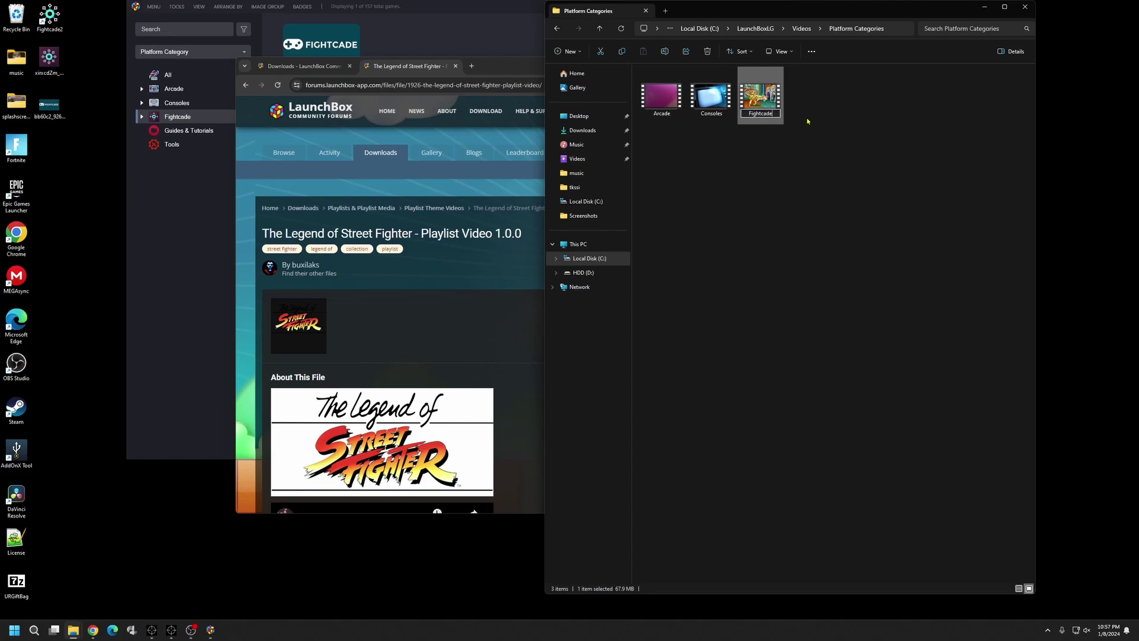
pyautogui.click(816, 199)
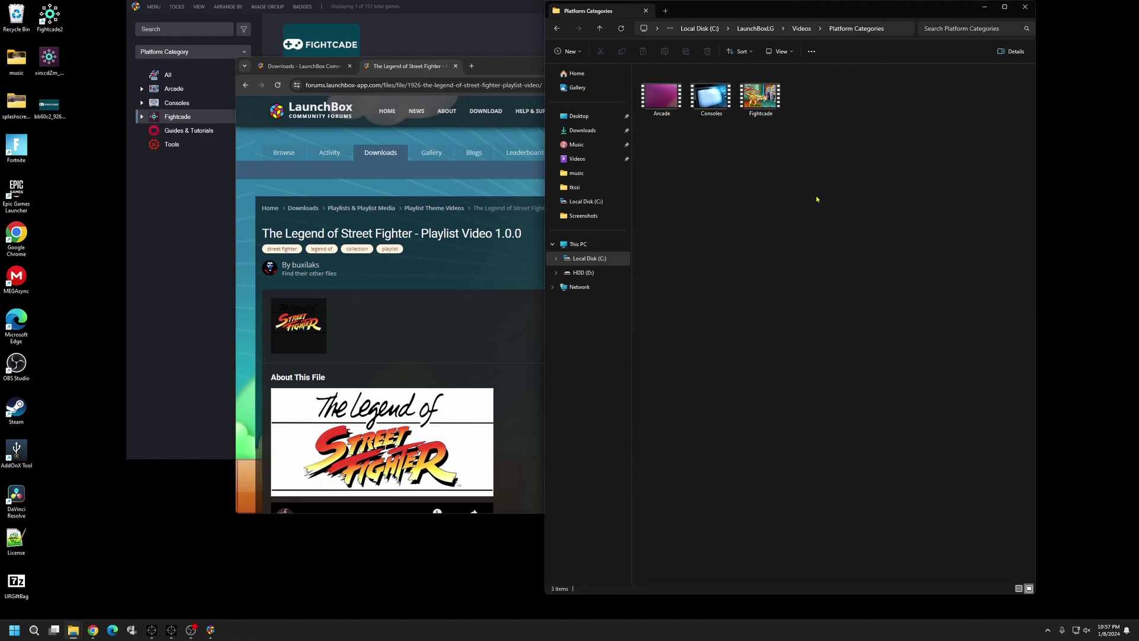
# - Clear away the folder and browser windows and launch Big Box from LaunchBox
pyautogui.click(983, 7)
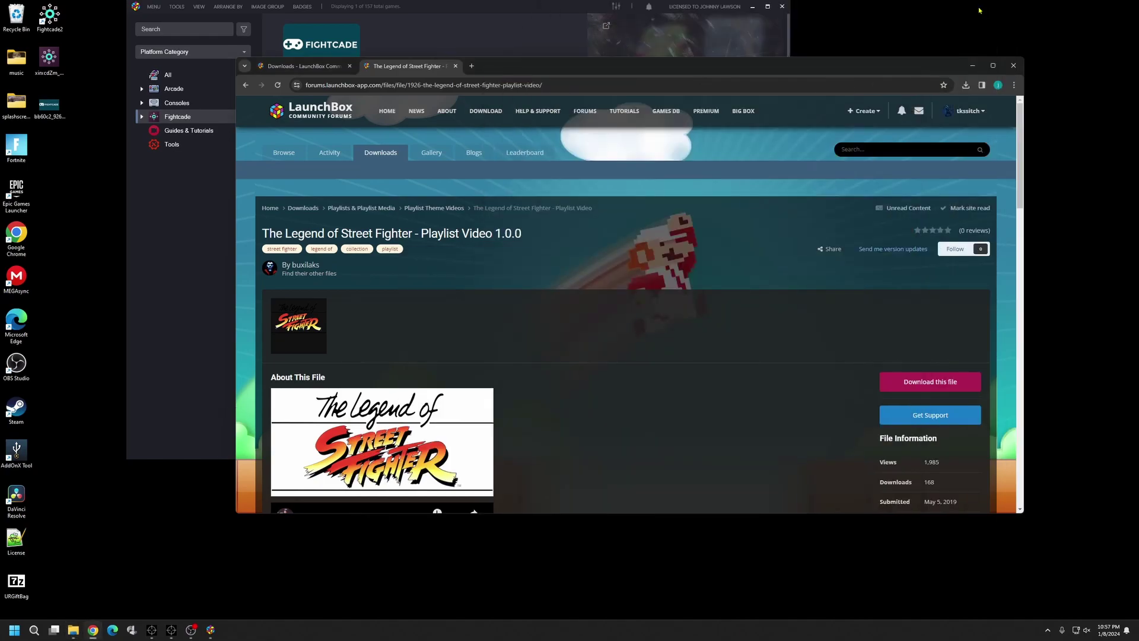
pyautogui.click(1014, 66)
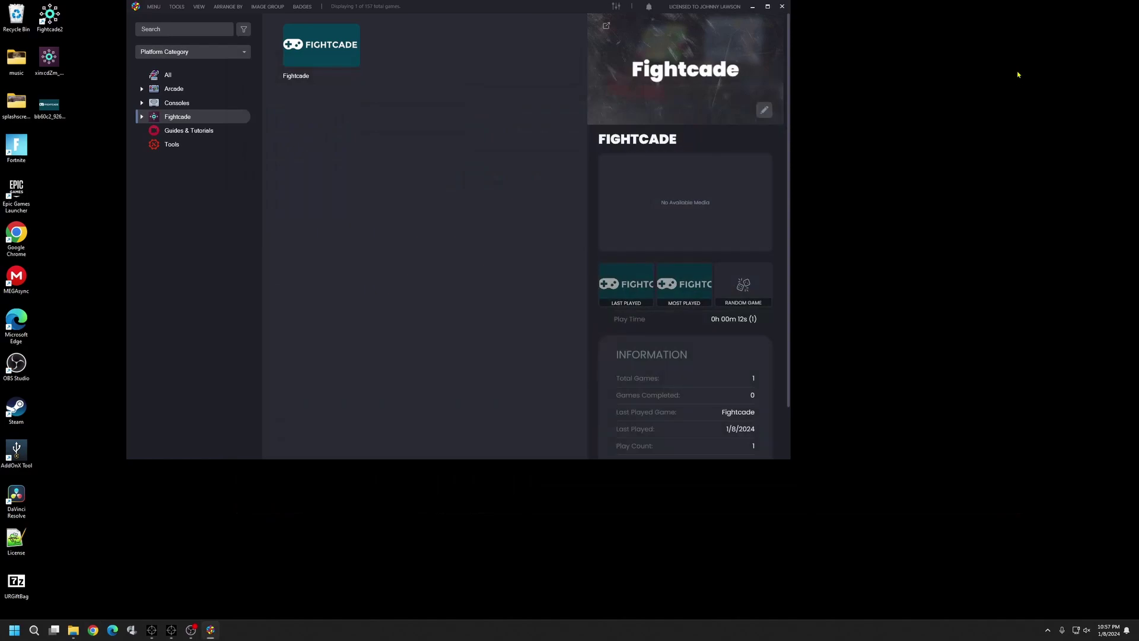
pyautogui.click(153, 6)
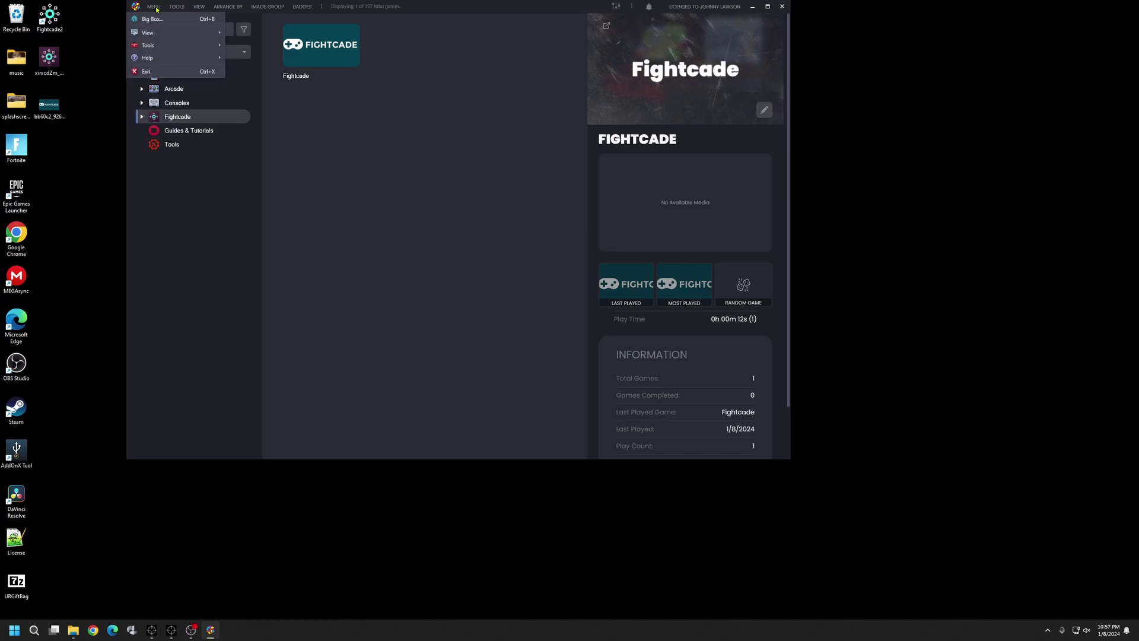
pyautogui.click(151, 19)
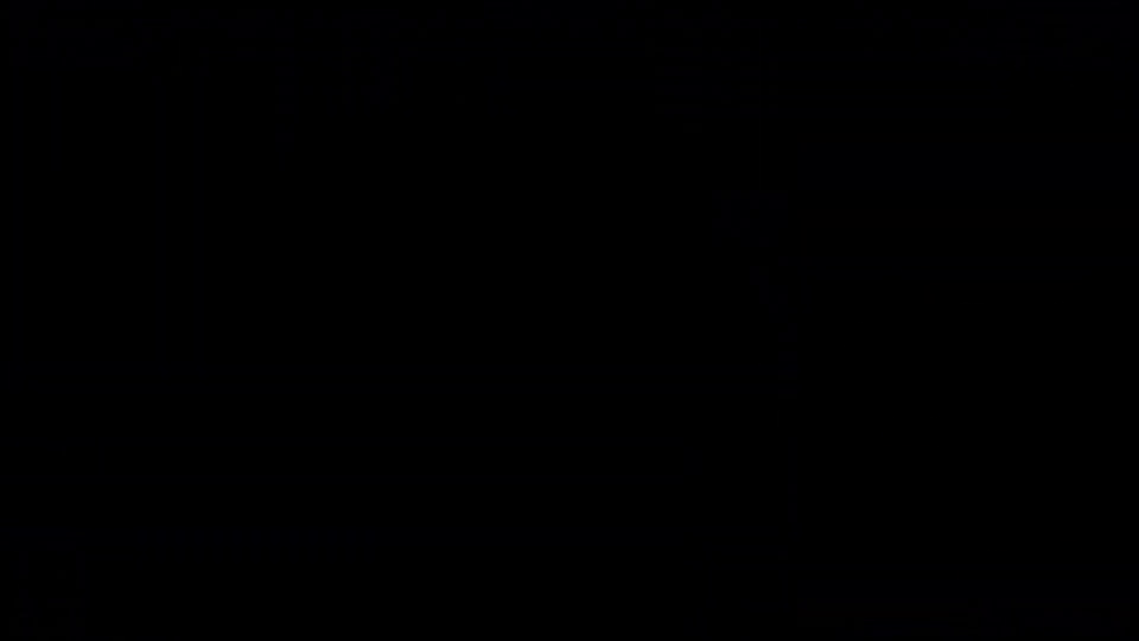
# - Browse the platform wheel in Big Box past American Laser Games
pyautogui.press('Down')
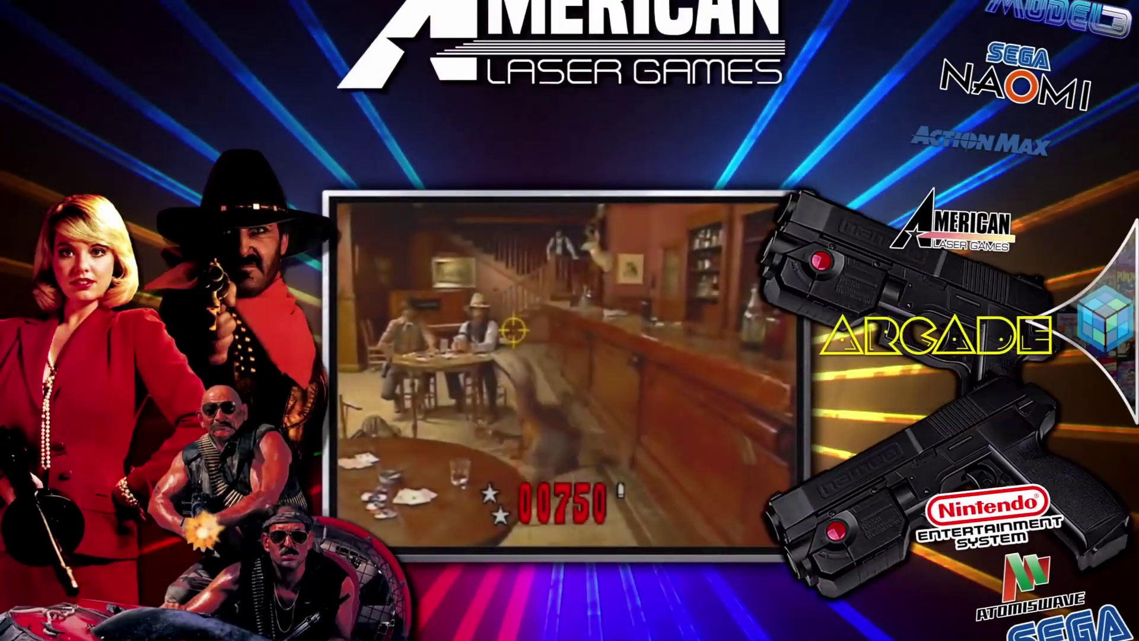
pyautogui.press('Down')
pyautogui.press('Down')
pyautogui.press('Down')
pyautogui.press('Down')
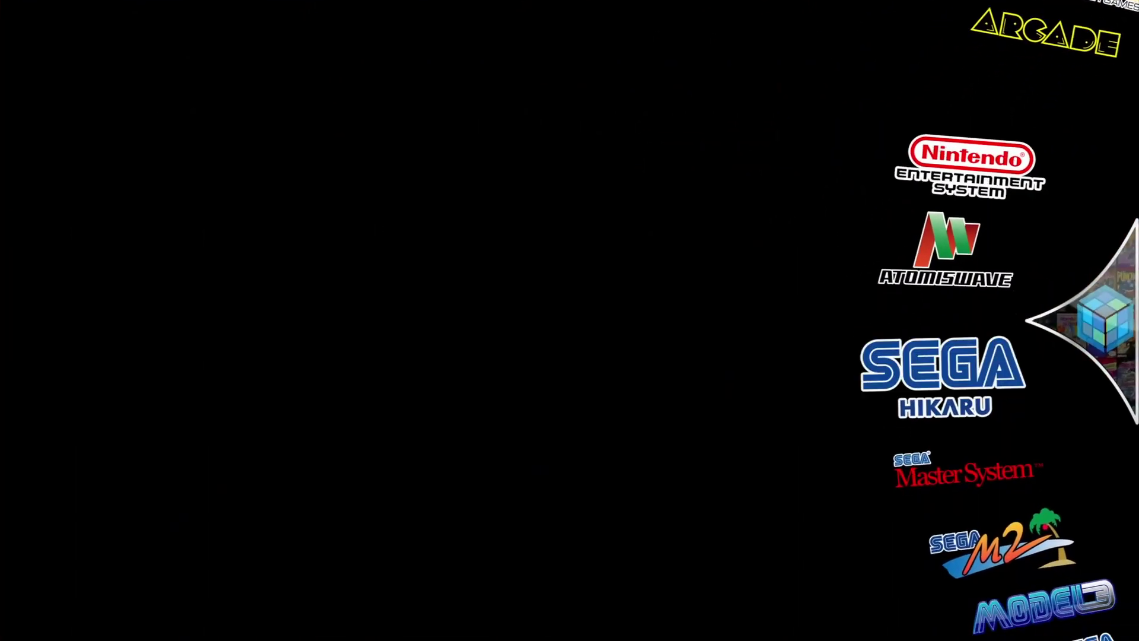
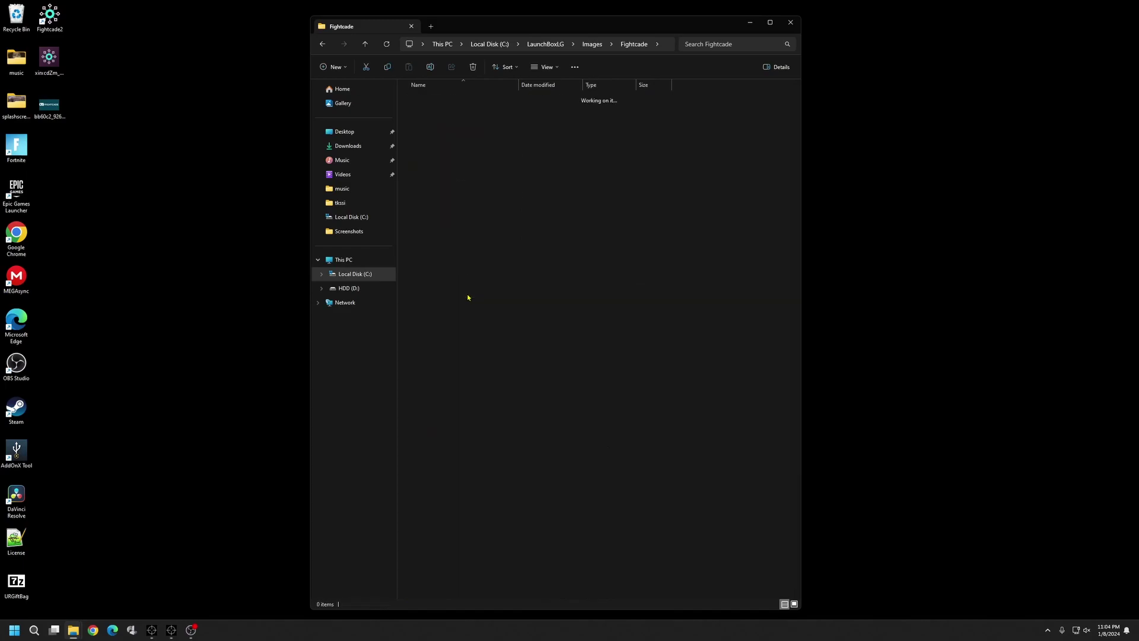
# - Copy the fightcade PNG from the Box - Front folder and paste it into the Clear Logo folder under LaunchBoxLG\Images\Fightcade
pyautogui.rightClick(448, 132)
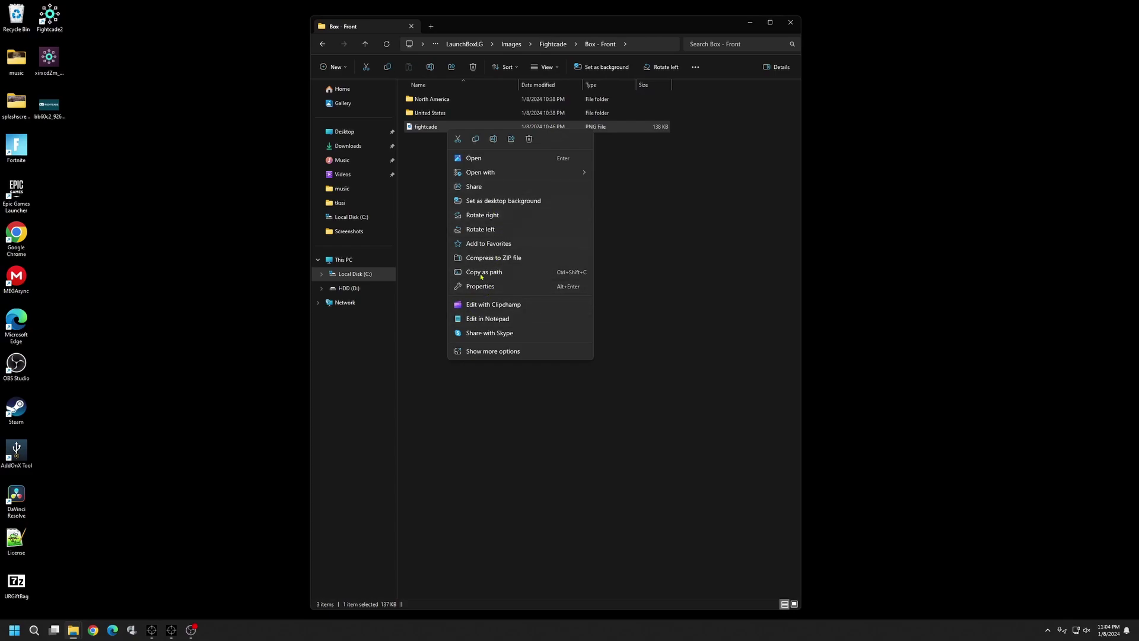
pyautogui.click(471, 138)
pyautogui.click(469, 153)
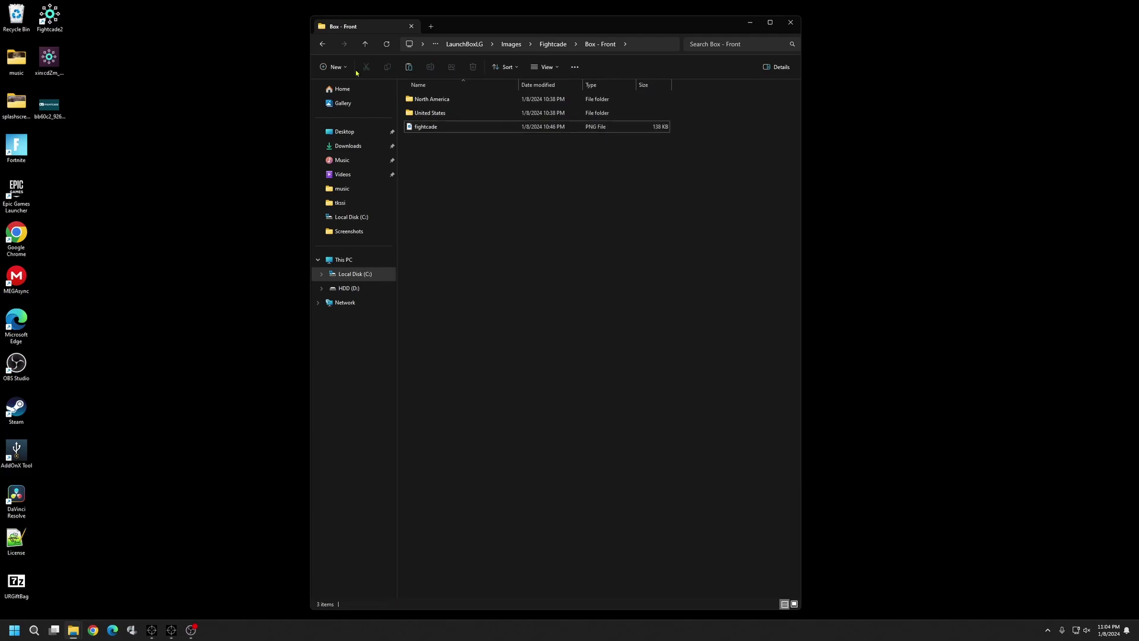
pyautogui.click(325, 46)
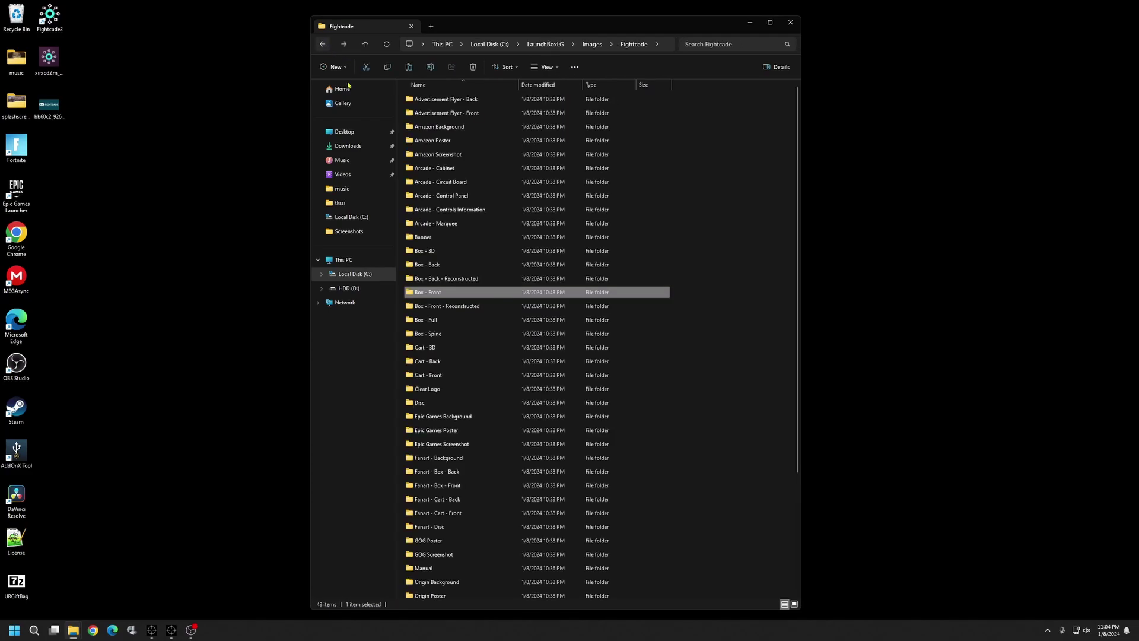
pyautogui.doubleClick(439, 389)
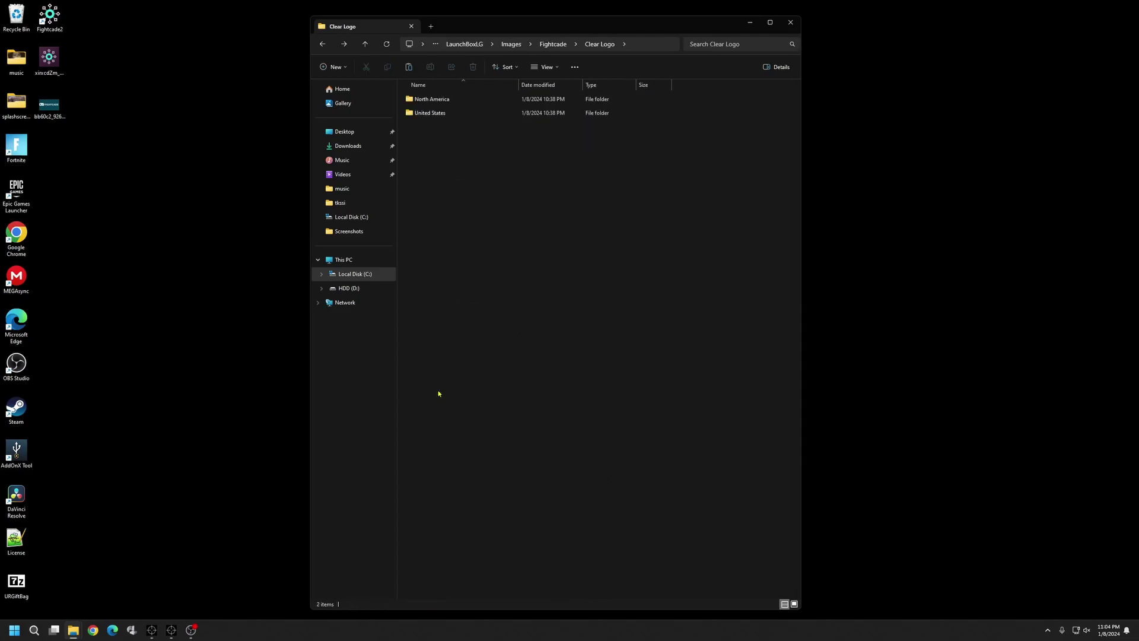
pyautogui.rightClick(444, 319)
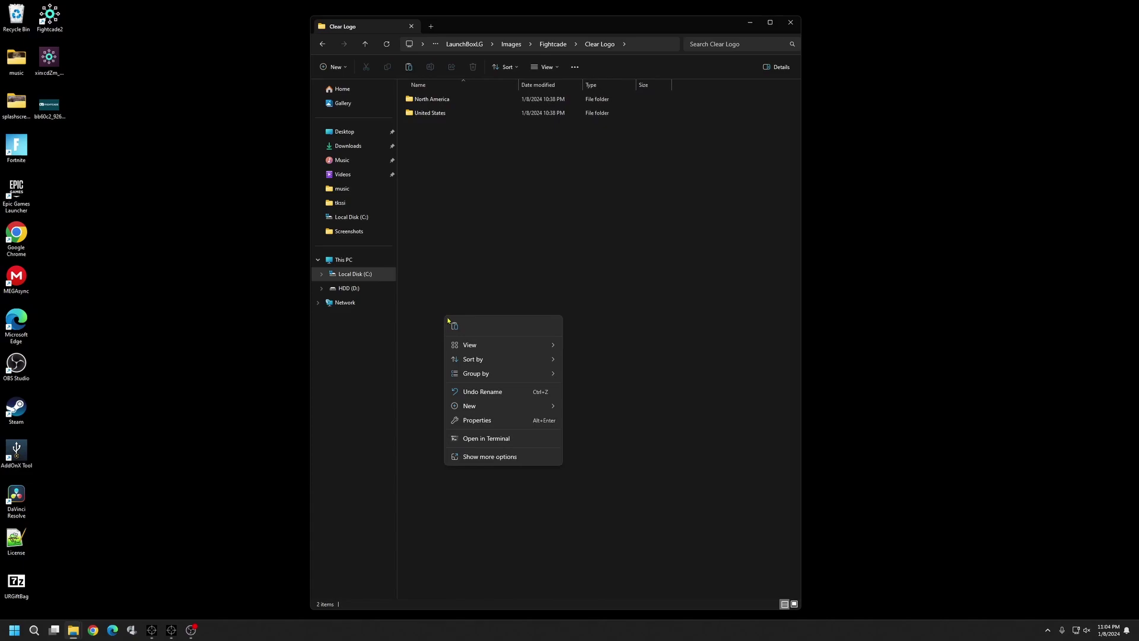
pyautogui.click(454, 326)
pyautogui.click(559, 258)
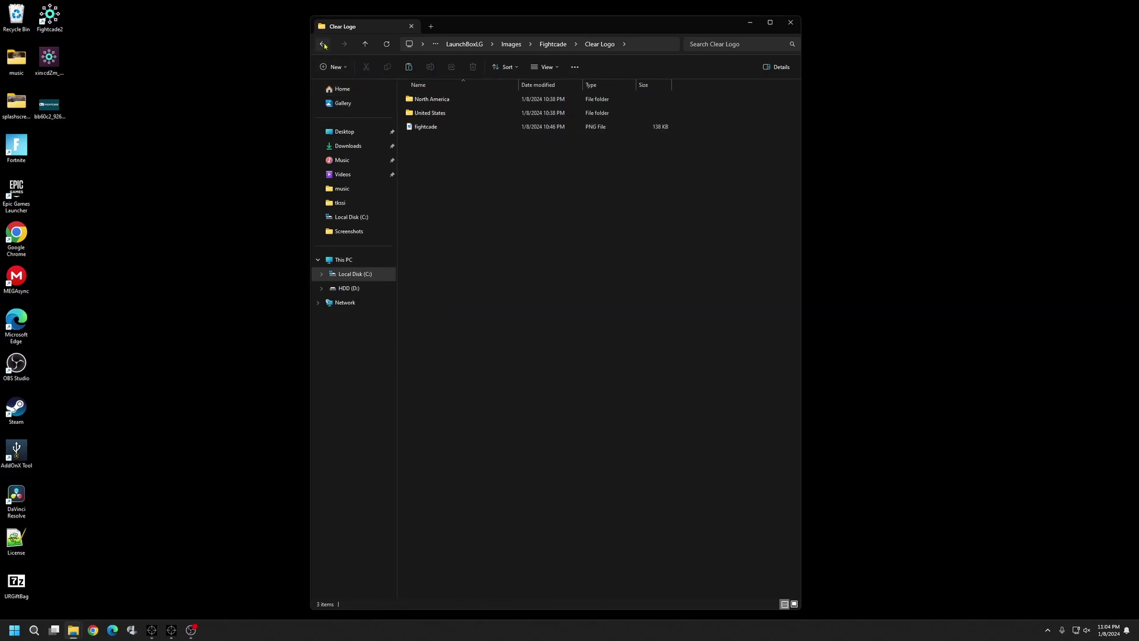
# - Paste the copied fightcade PNG into the Clear Logo folder under Images\Platform Categories\Fightcade
pyautogui.click(324, 44)
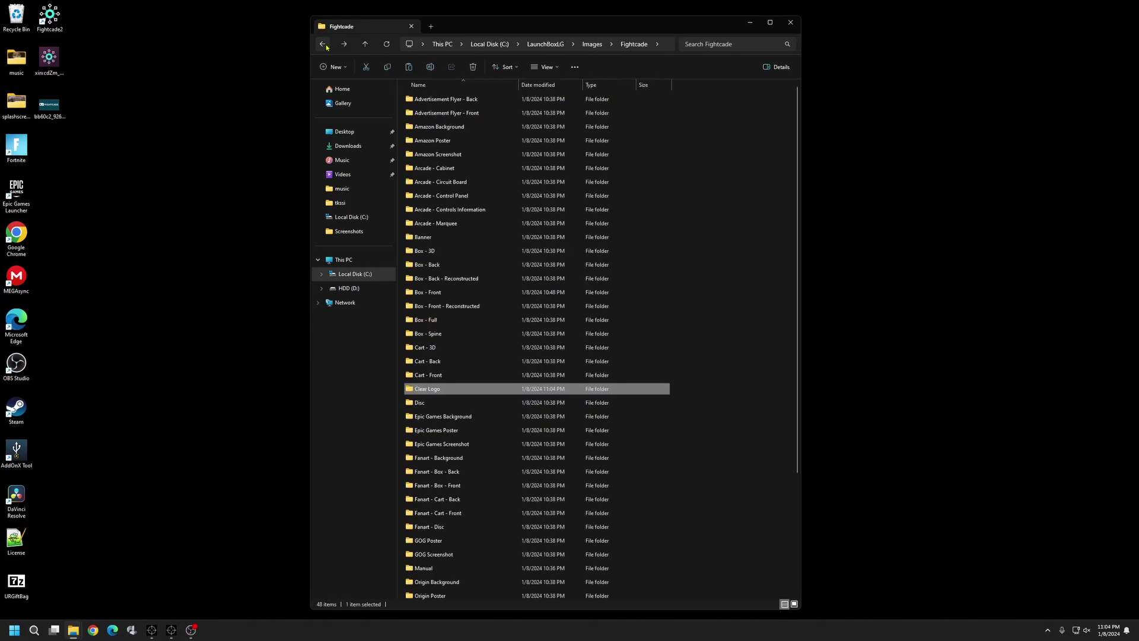
pyautogui.click(323, 44)
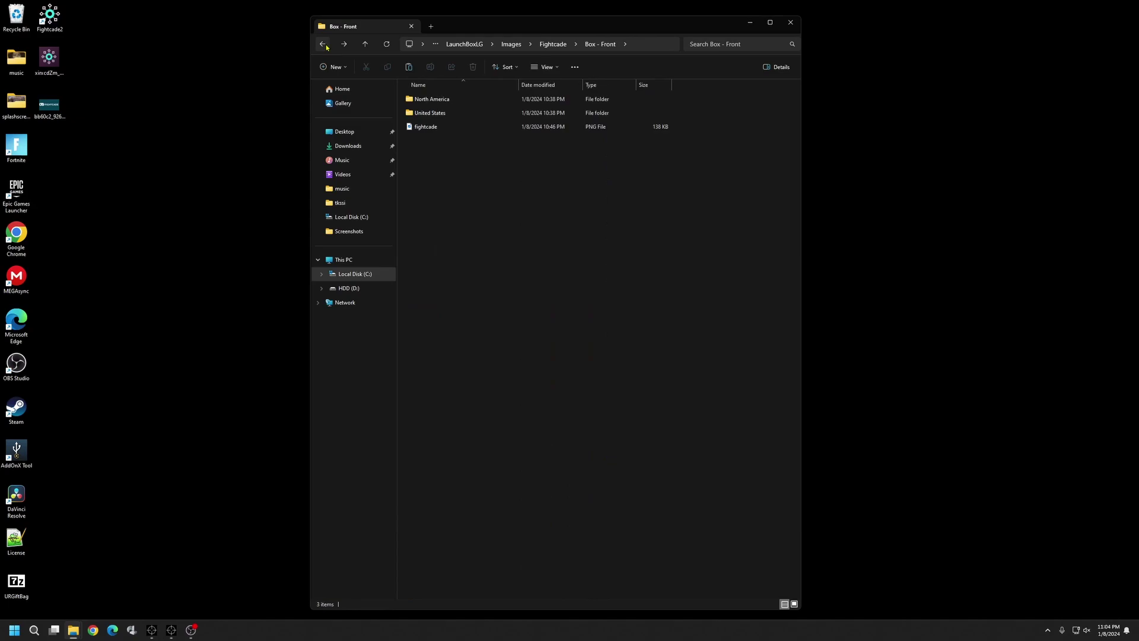
pyautogui.click(323, 45)
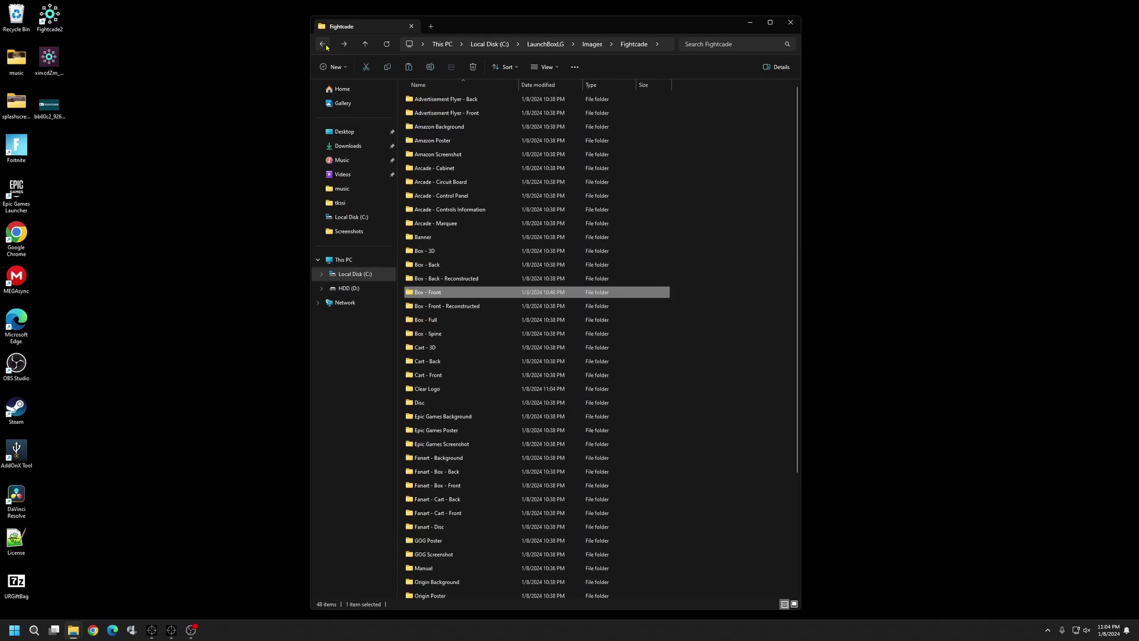
pyautogui.click(592, 44)
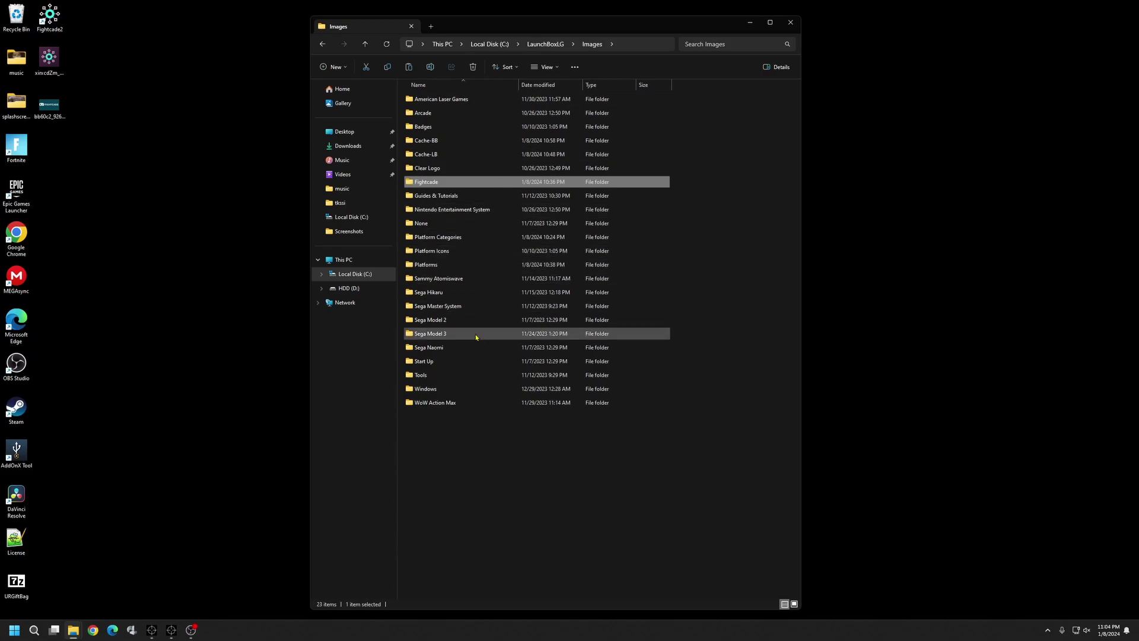
pyautogui.doubleClick(451, 237)
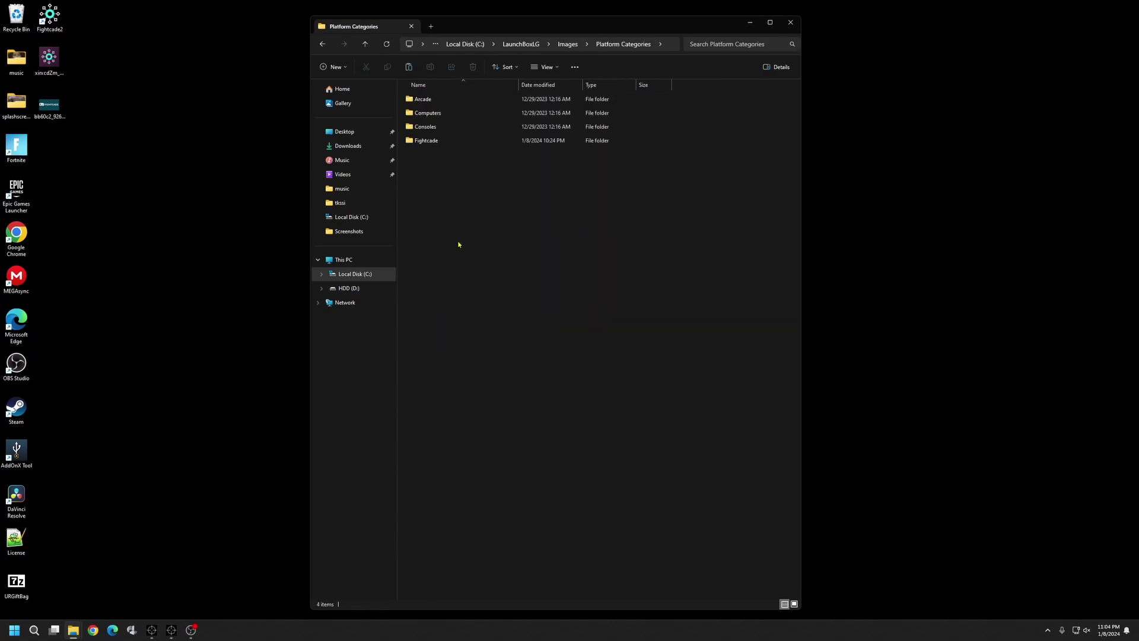
pyautogui.doubleClick(446, 140)
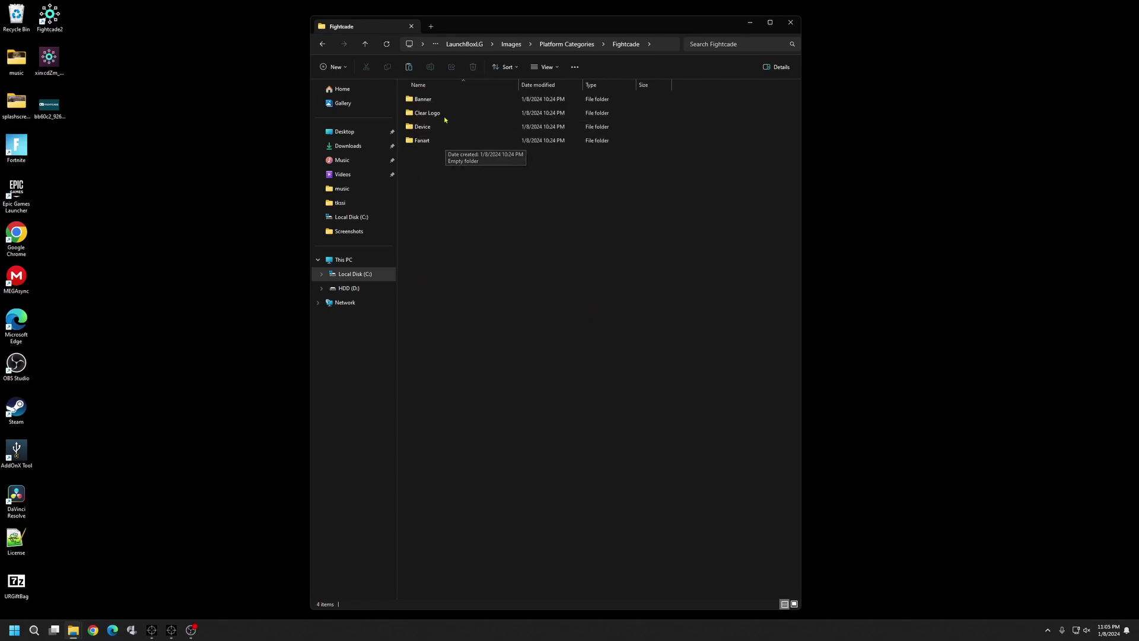
pyautogui.doubleClick(445, 114)
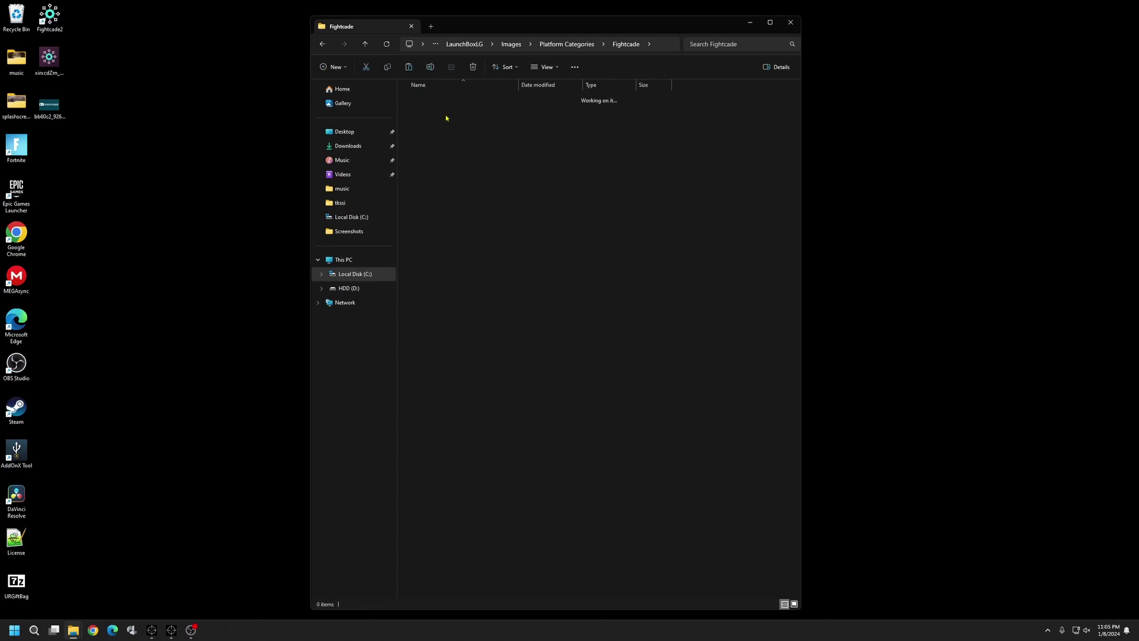
pyautogui.rightClick(451, 147)
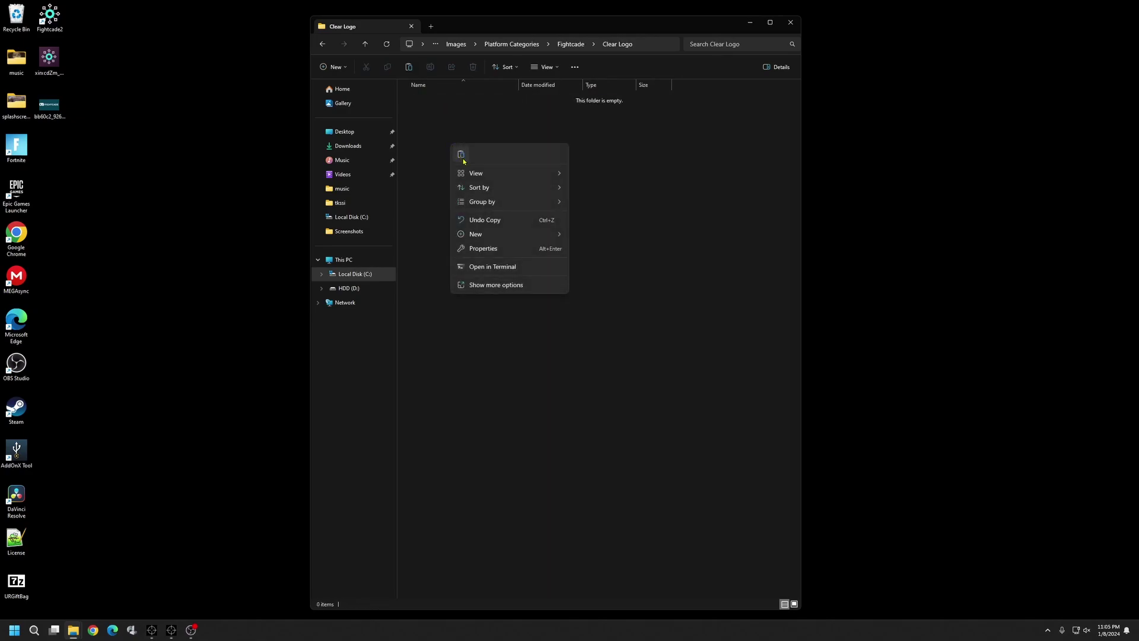
pyautogui.click(461, 154)
pyautogui.click(467, 171)
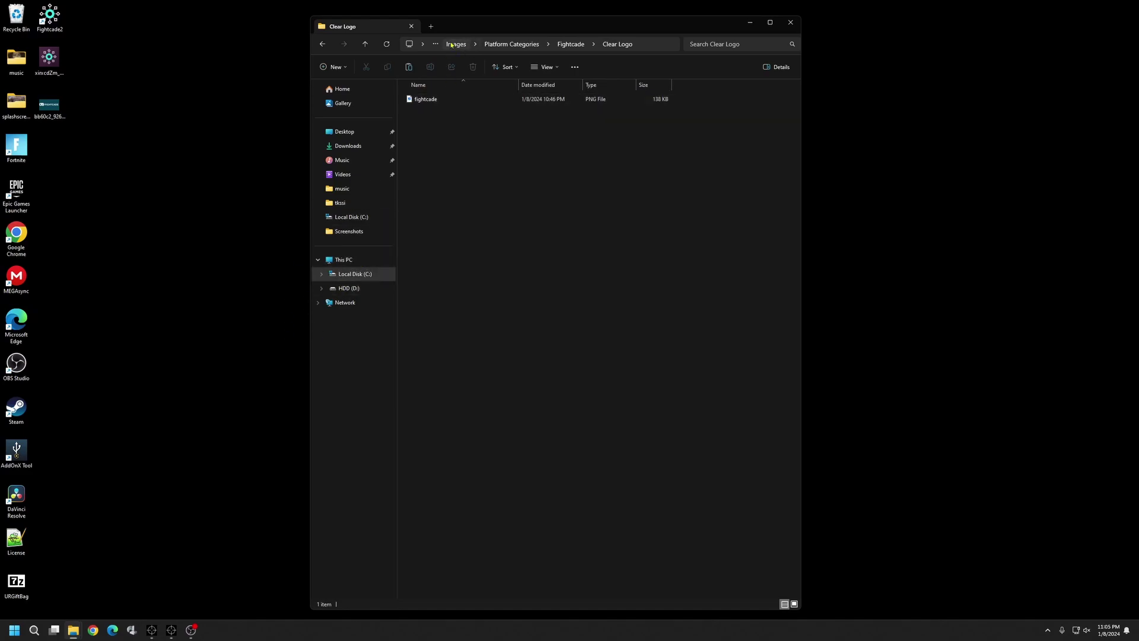
# - Return to the LaunchBoxLG root folder and run the BigBox application
pyautogui.click(367, 44)
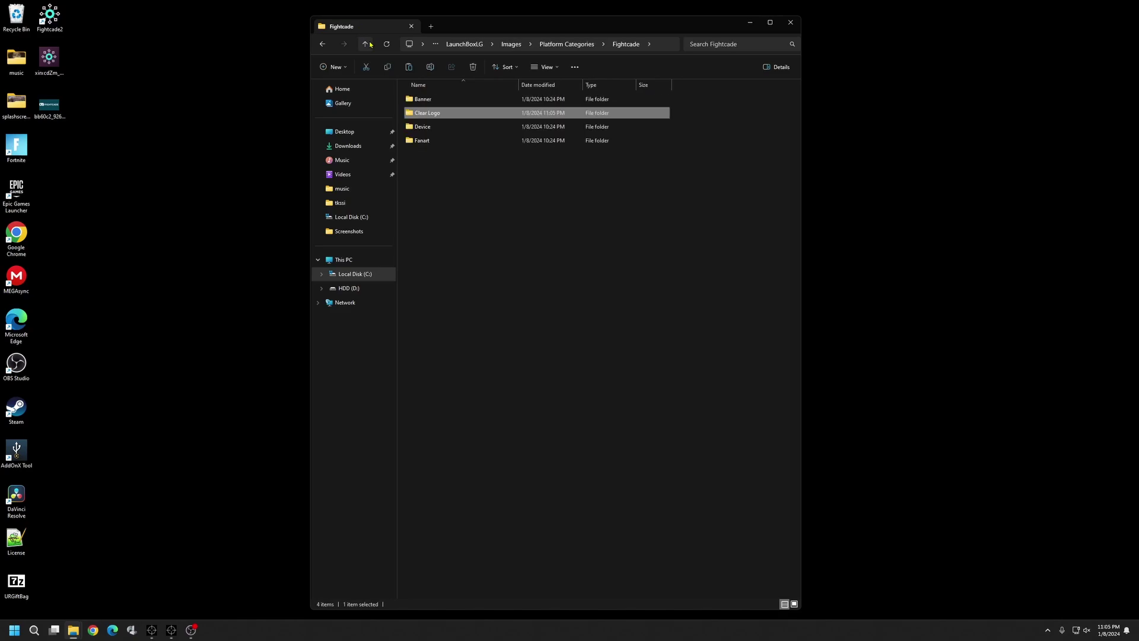
pyautogui.click(367, 43)
pyautogui.click(369, 44)
pyautogui.click(368, 44)
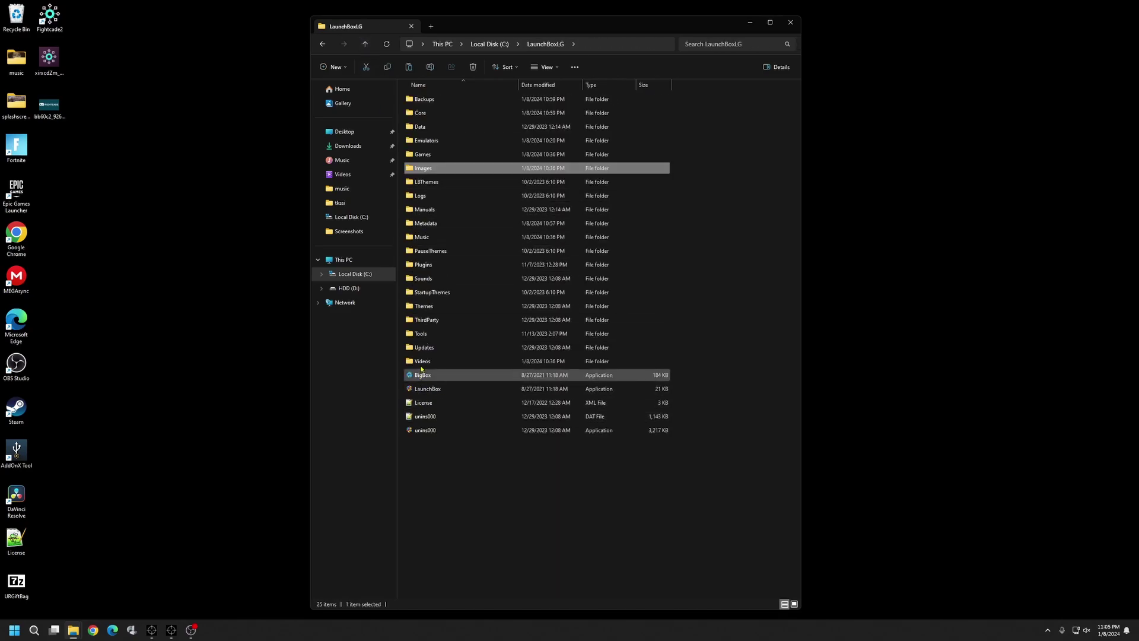
pyautogui.doubleClick(437, 378)
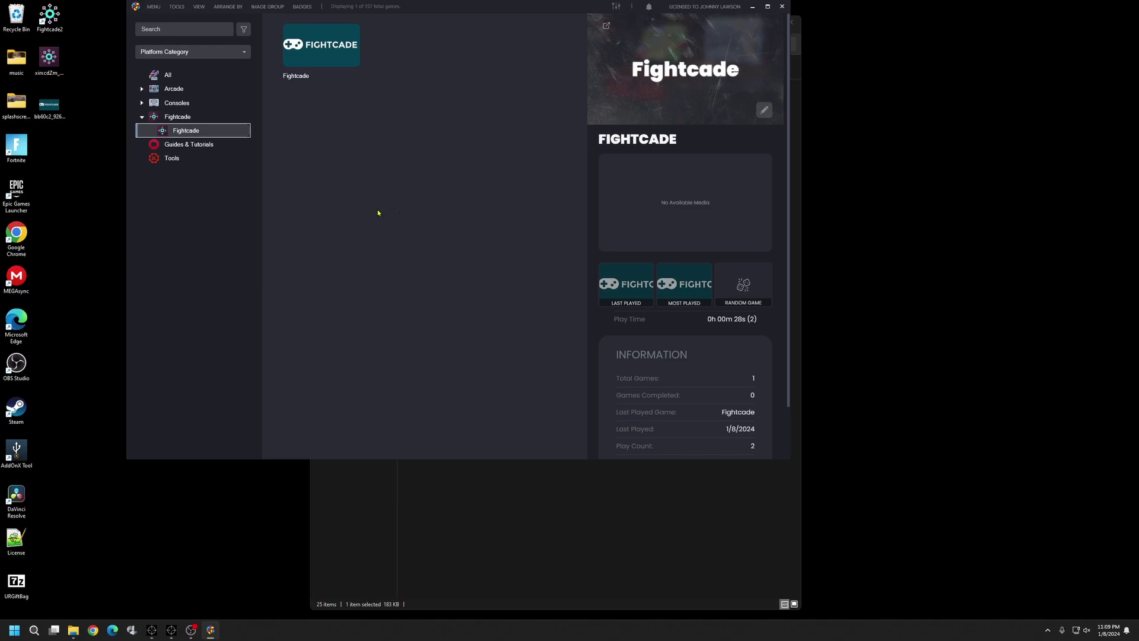
# - Compare the media of the Fightcade category and its nested Fightcade platform in LaunchBox, and check the platform's available actions
pyautogui.click(177, 117)
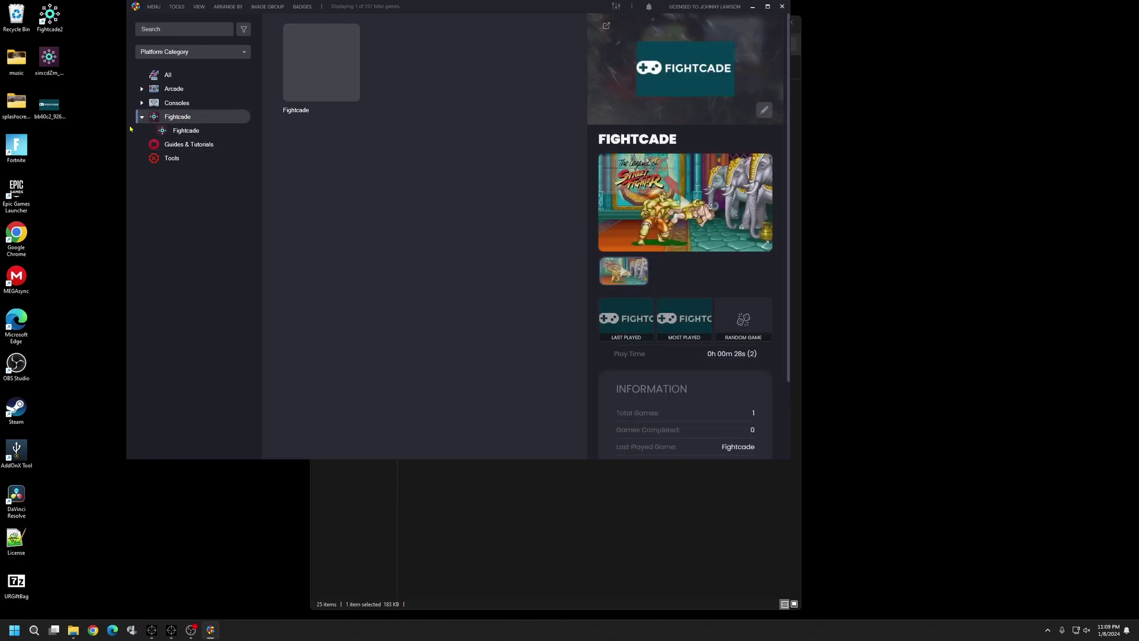
pyautogui.click(174, 132)
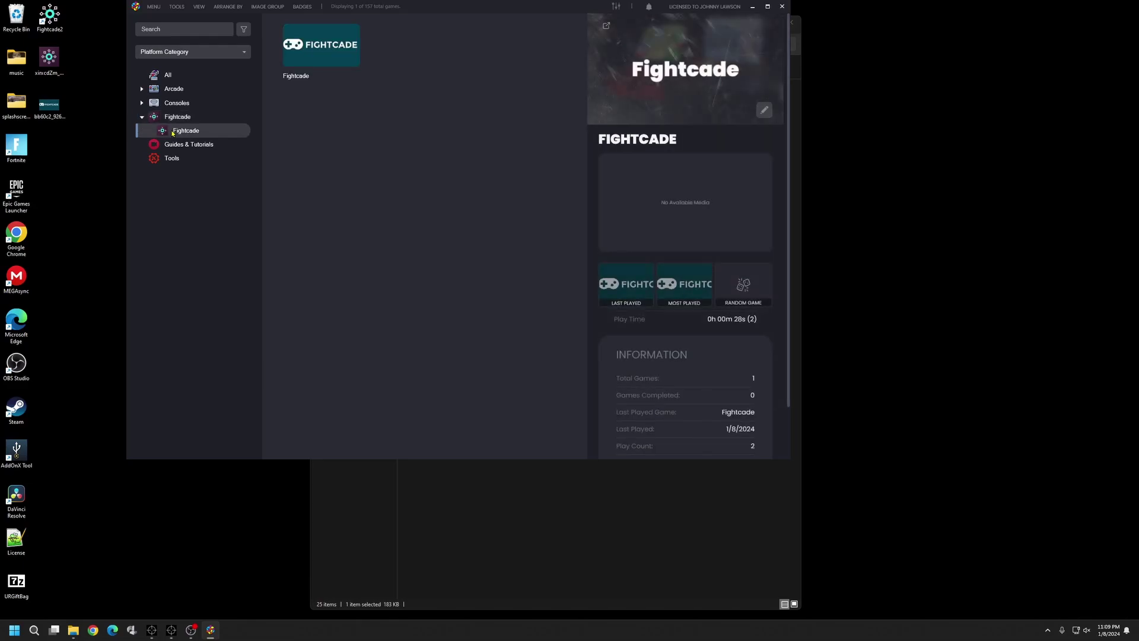
pyautogui.rightClick(173, 132)
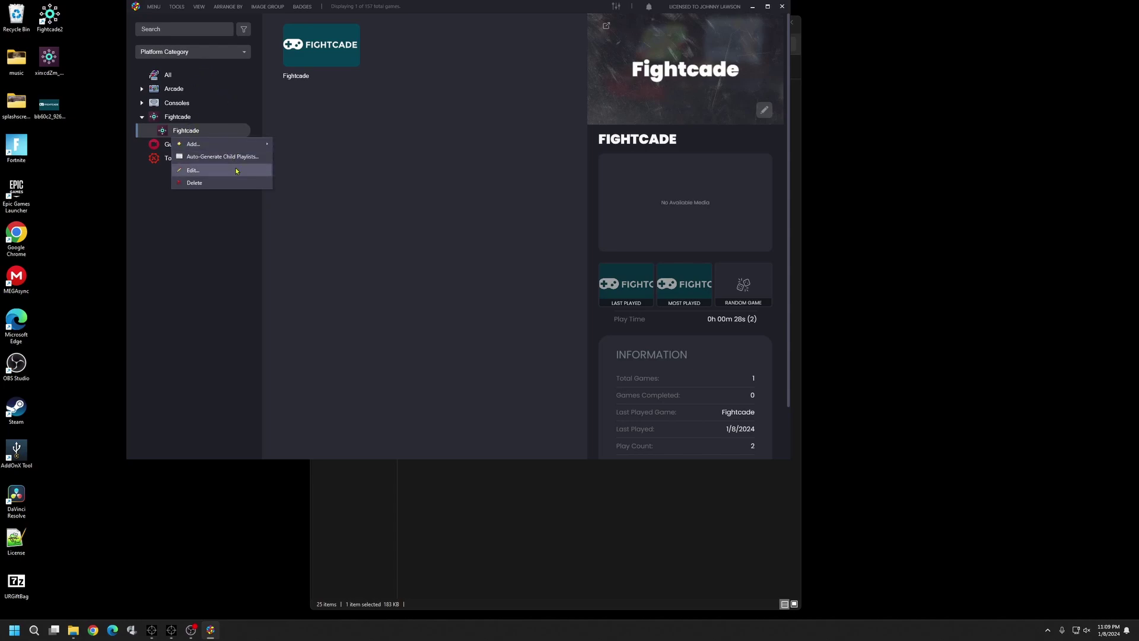
pyautogui.moveTo(237, 144)
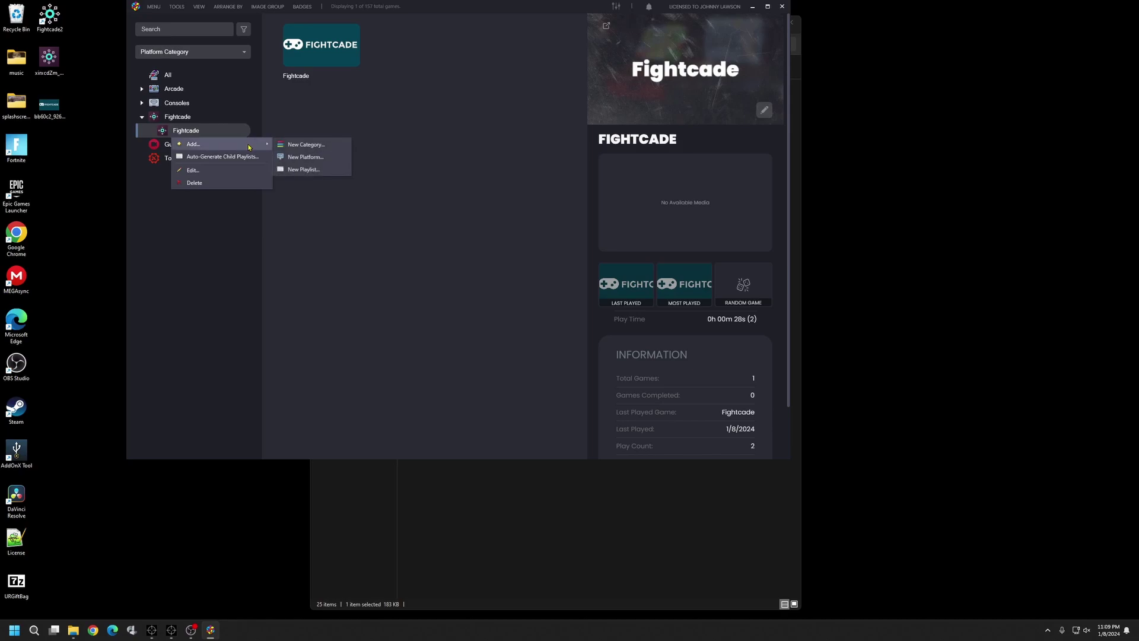
pyautogui.click(192, 269)
# - Check the contents of the Clear Logo folder under LaunchBoxLG\Images\Fightcade in File Explorer, and close the window
pyautogui.moveTo(70, 629)
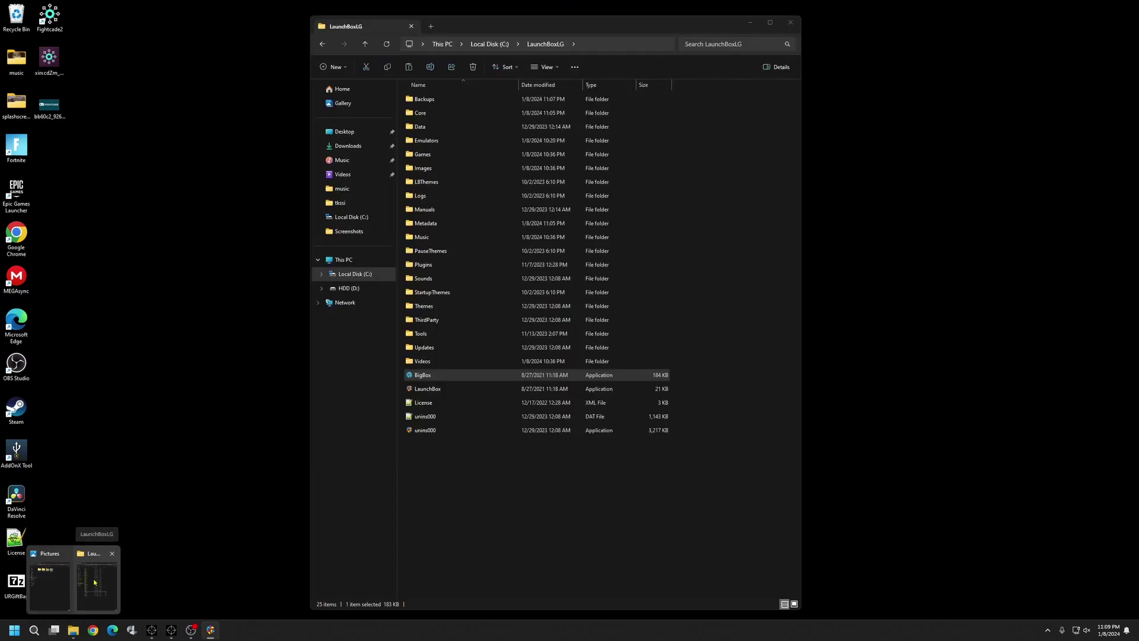
pyautogui.click(95, 582)
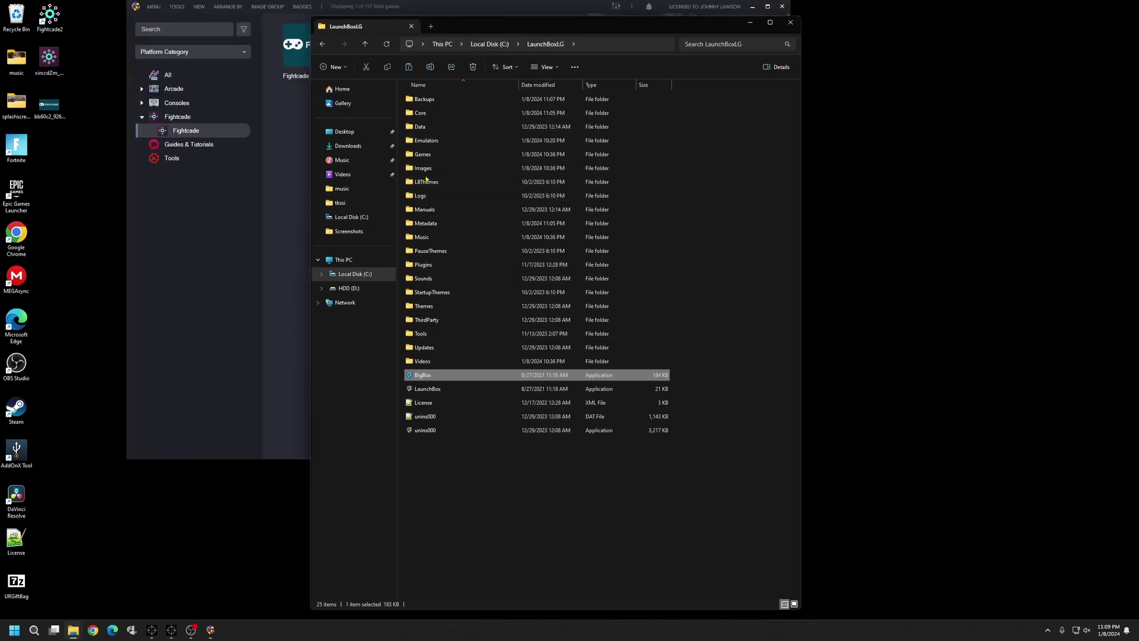
pyautogui.doubleClick(433, 172)
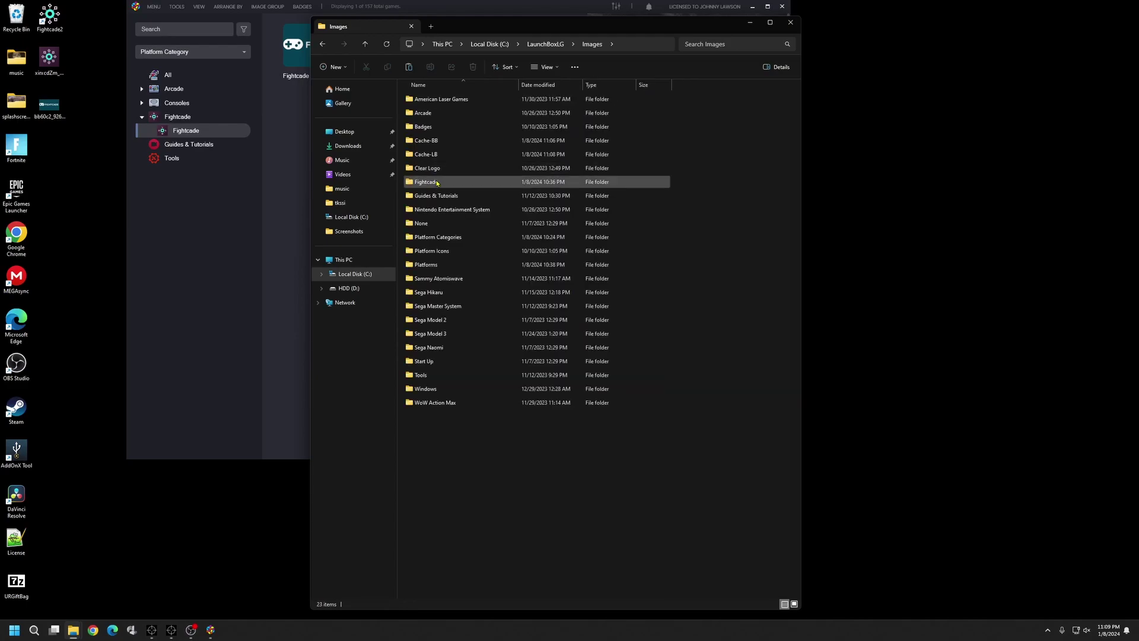
pyautogui.doubleClick(439, 185)
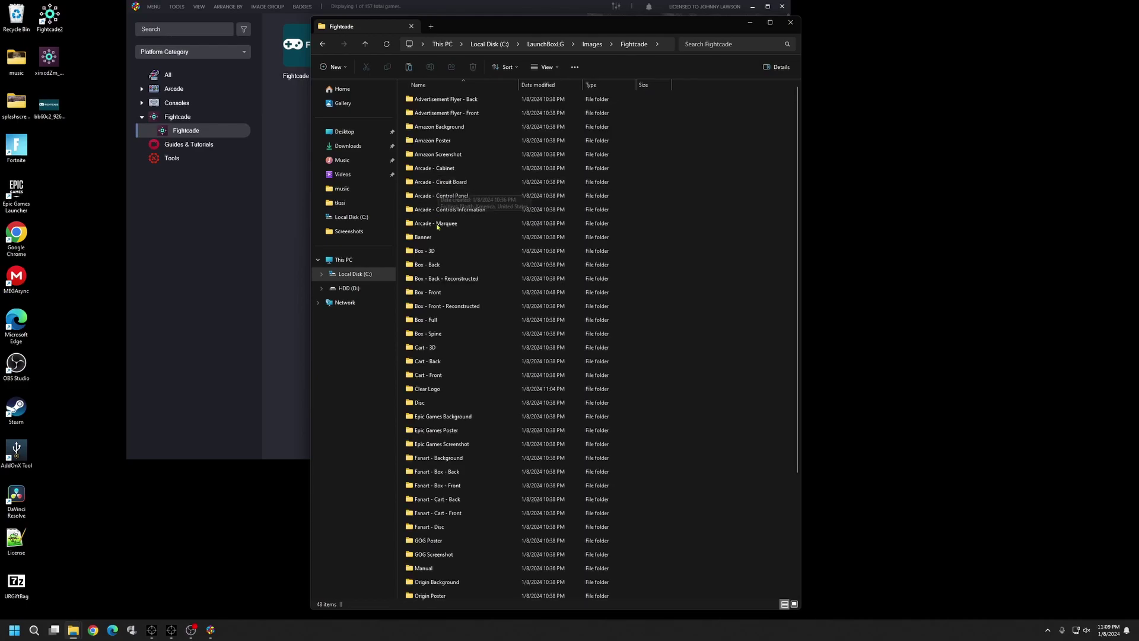
pyautogui.doubleClick(433, 390)
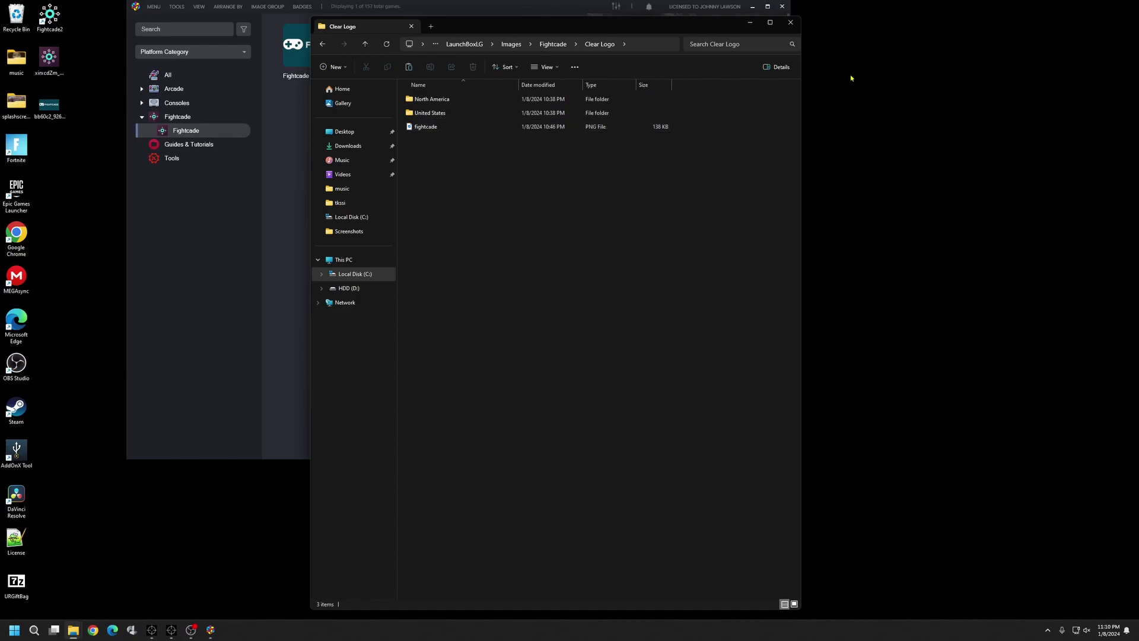
pyautogui.click(791, 24)
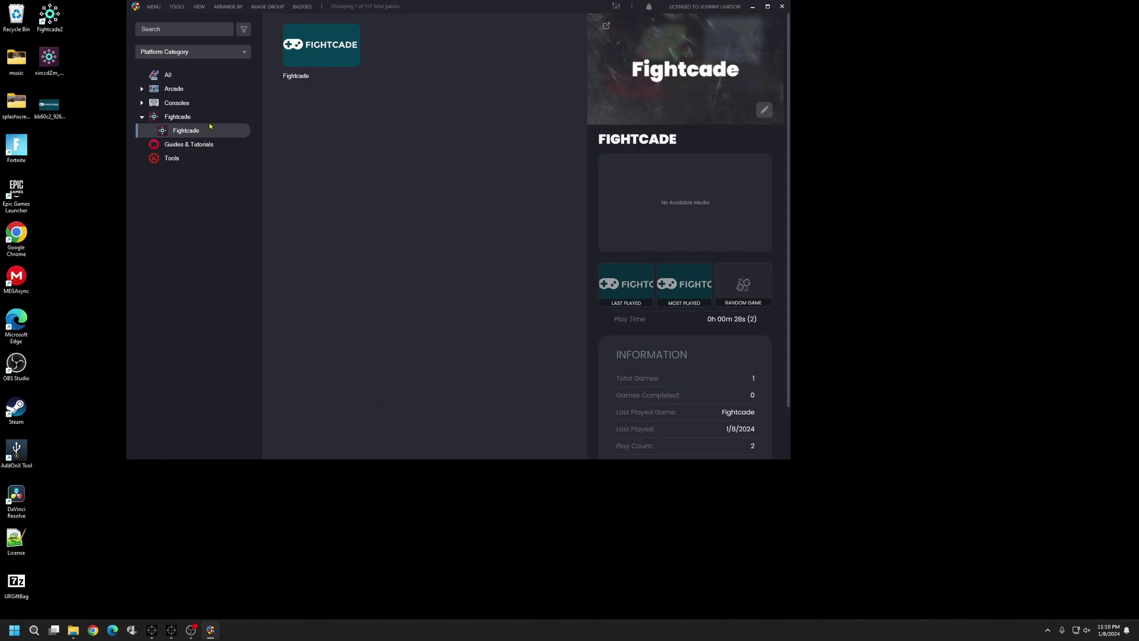
# - Launch Big Box from LaunchBox and choose Text List with Details as the new unified view
pyautogui.click(154, 5)
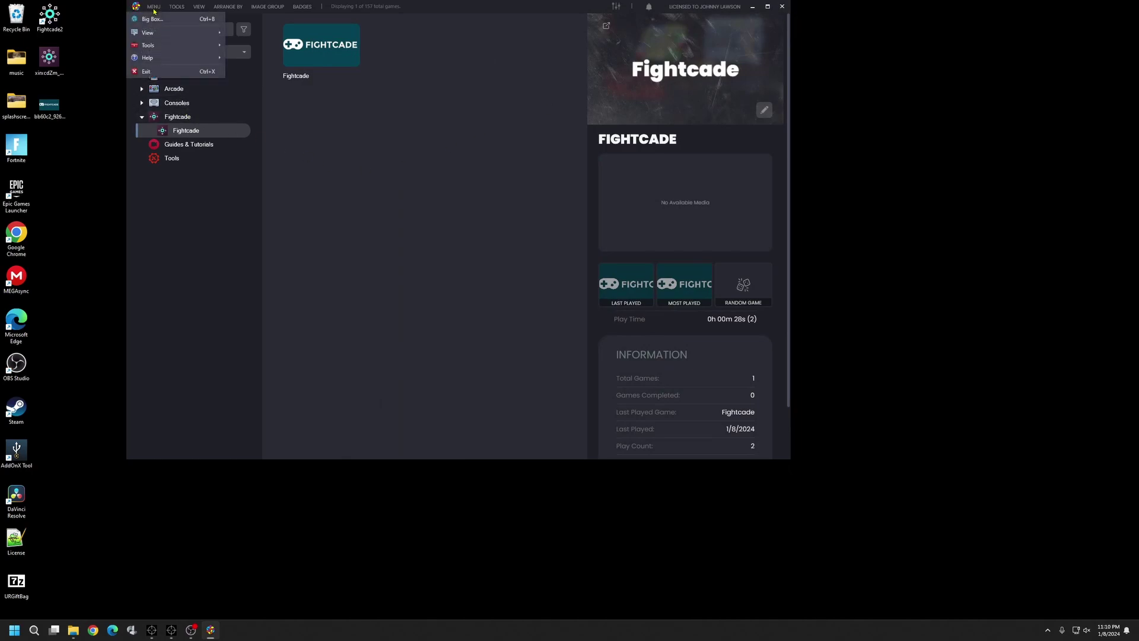
pyautogui.click(153, 19)
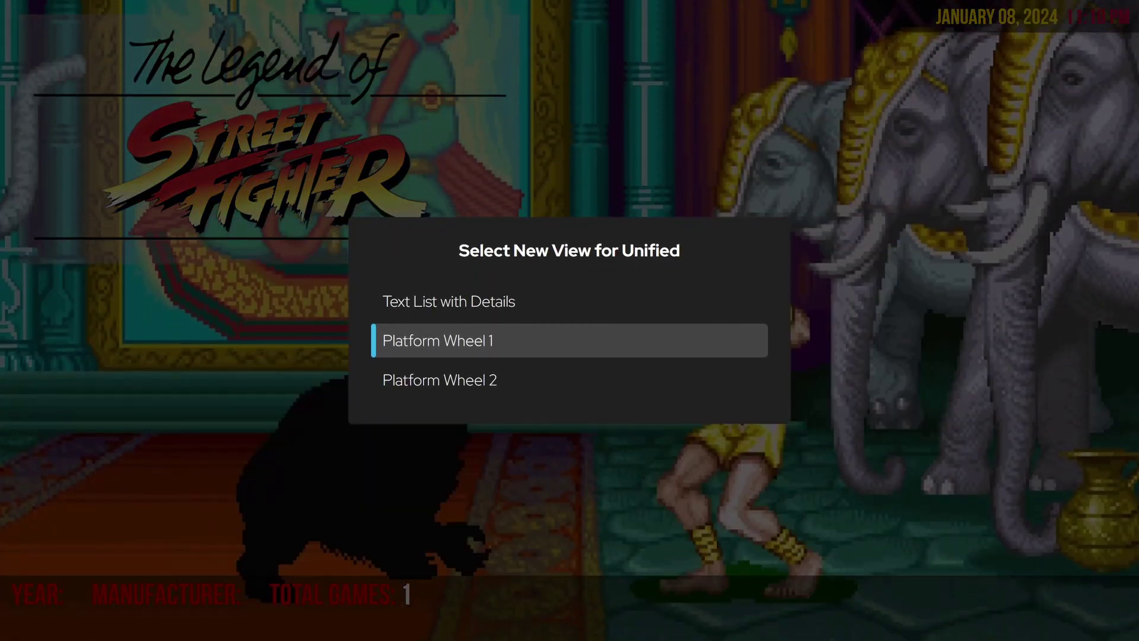
pyautogui.press('Down')
pyautogui.press('Down')
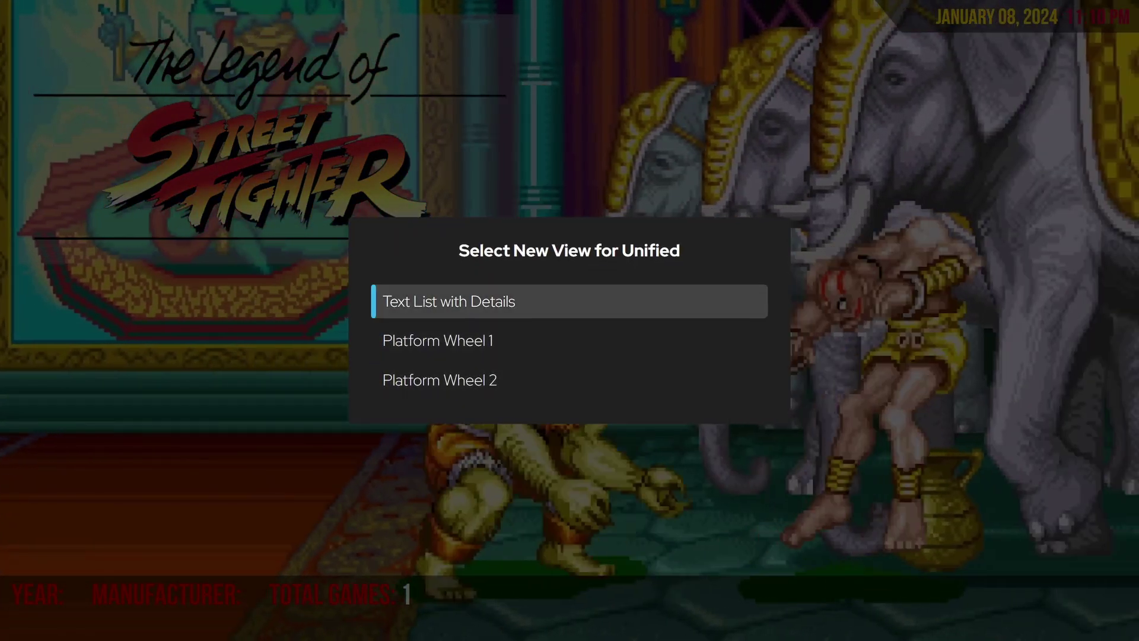
pyautogui.press('Return')
pyautogui.press('Down')
pyautogui.press('Down')
pyautogui.press('Down')
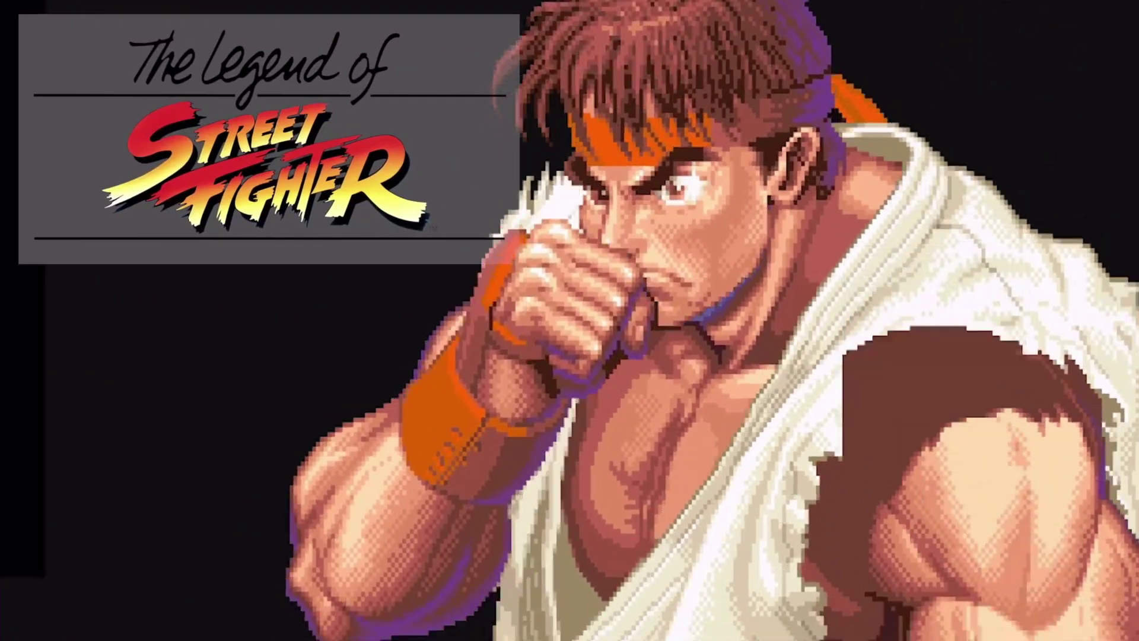
# - Browse the platform wheel to Fightcade, open it to view its contents, and go back
pyautogui.press('Down')
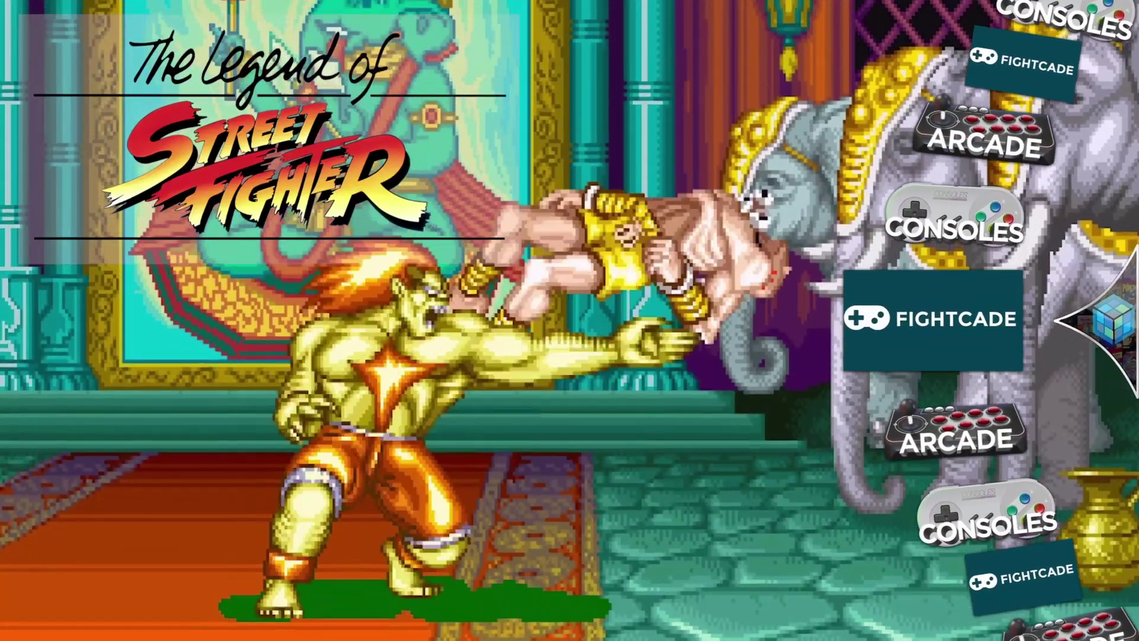
pyautogui.press('Return')
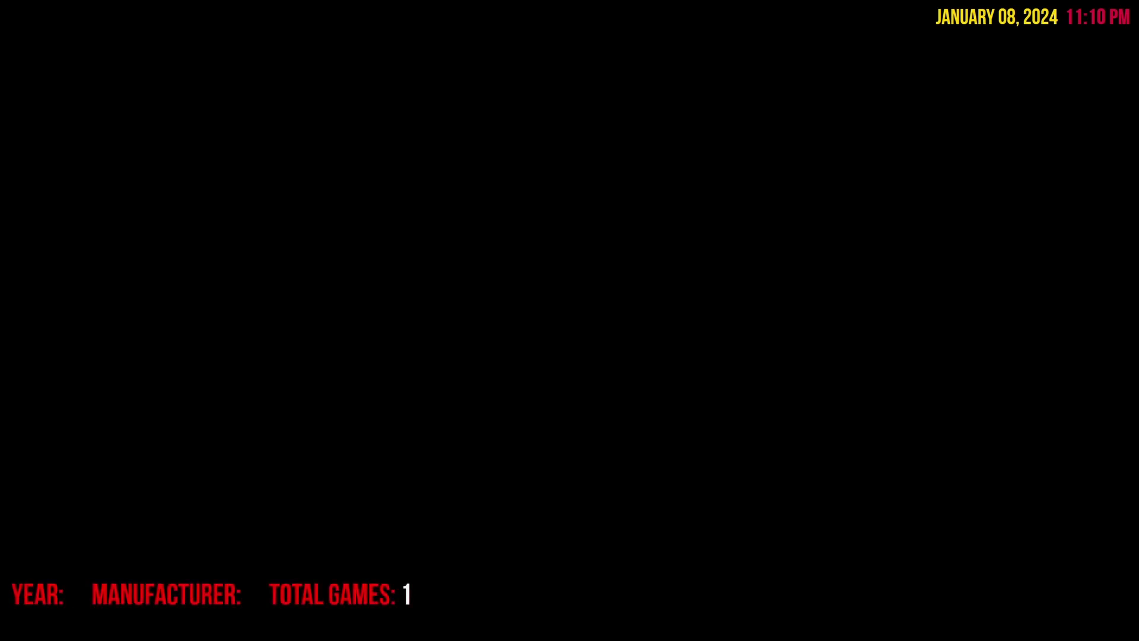
pyautogui.press('Escape')
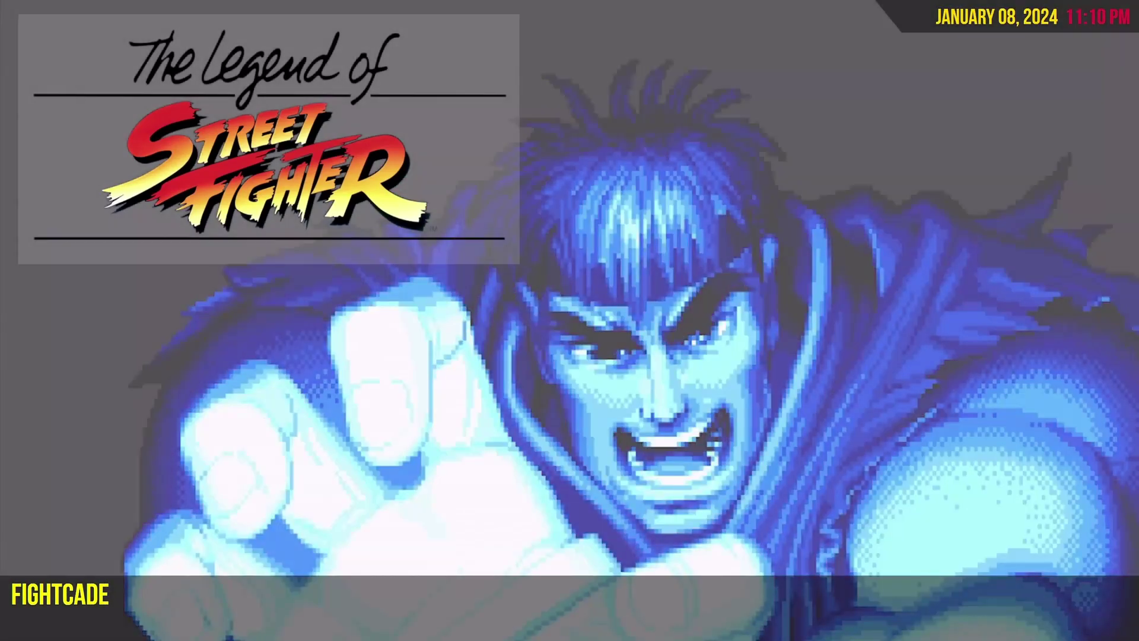
# - Refresh the thumbnail images in Big Box's Image Cache options, return to the platform wheel, and reopen Fightcade
pyautogui.press('Escape')
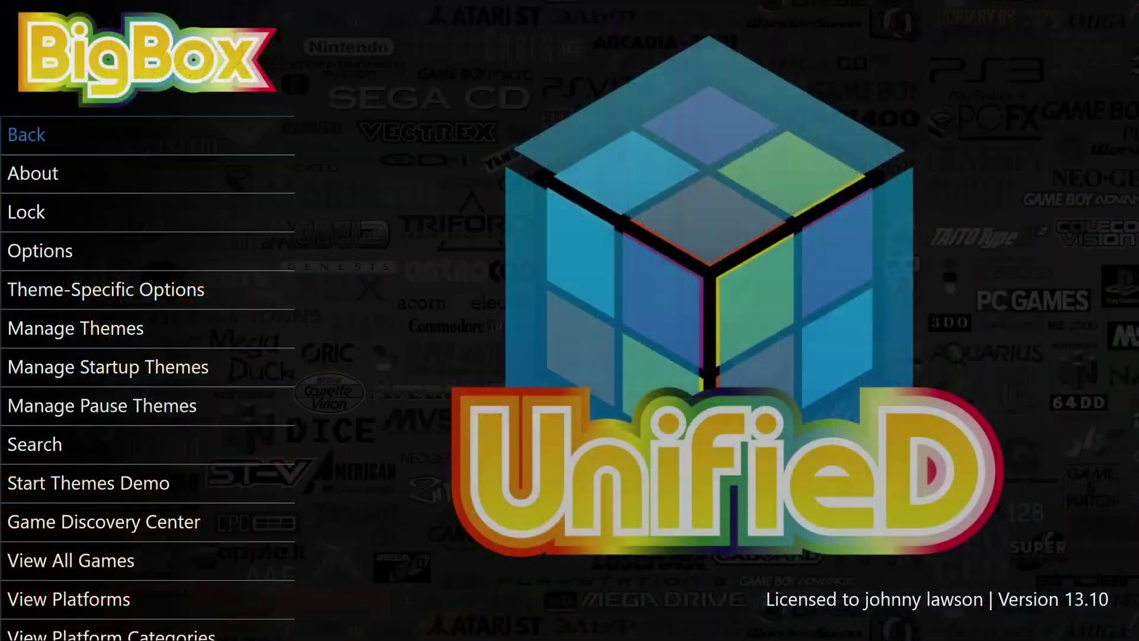
pyautogui.press('Down')
pyautogui.press('Down')
pyautogui.press('Down')
pyautogui.press('Return')
pyautogui.press('Down')
pyautogui.press('Down')
pyautogui.press('Down')
pyautogui.press('Down')
pyautogui.press('Right')
pyautogui.press('Down')
pyautogui.press('Down')
pyautogui.press('Down')
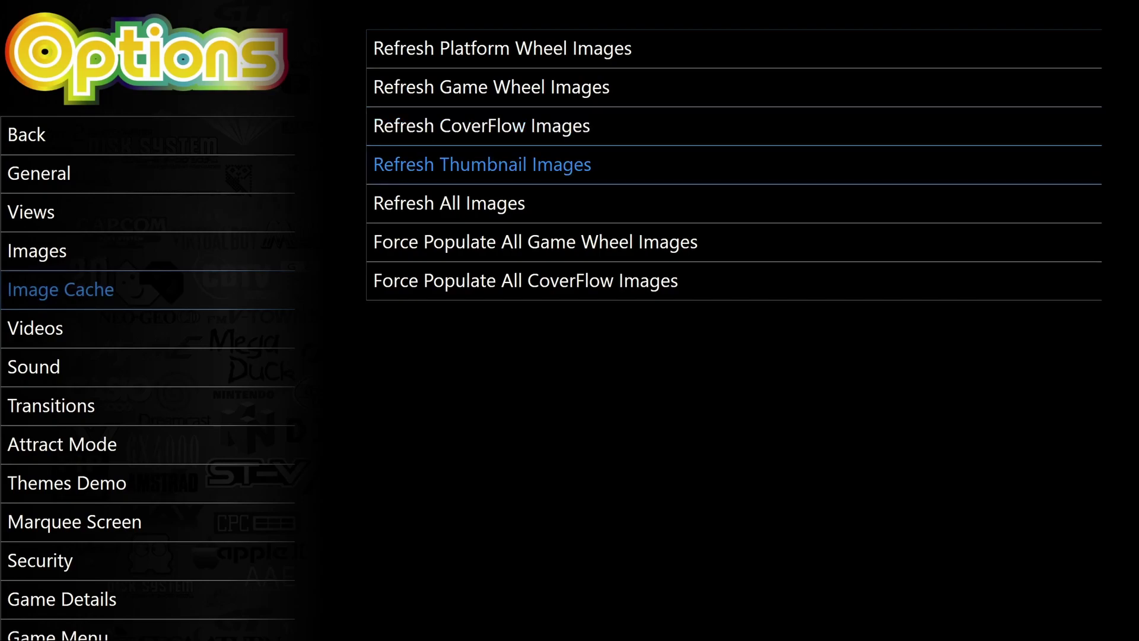
pyautogui.press('Return')
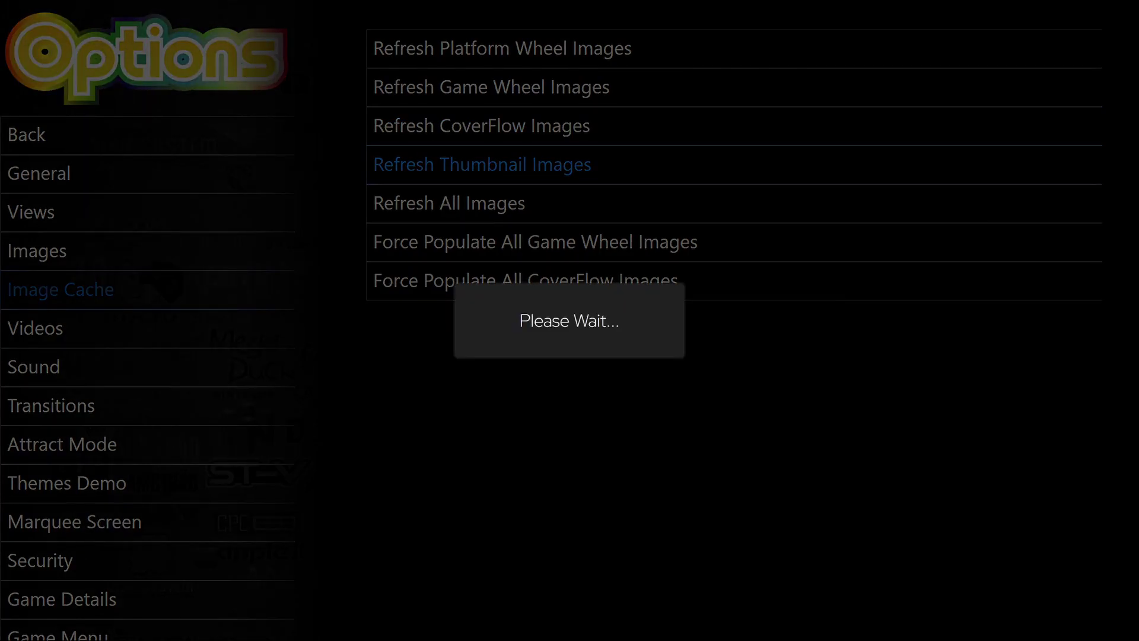
pyautogui.press('Left')
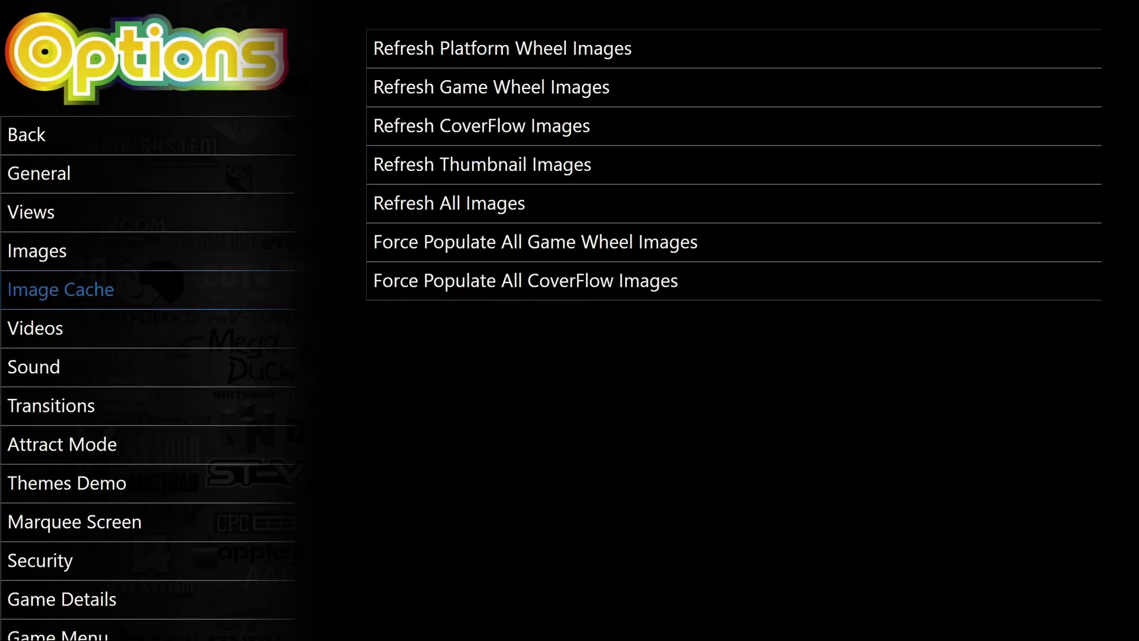
pyautogui.press('Escape')
pyautogui.press('Escape')
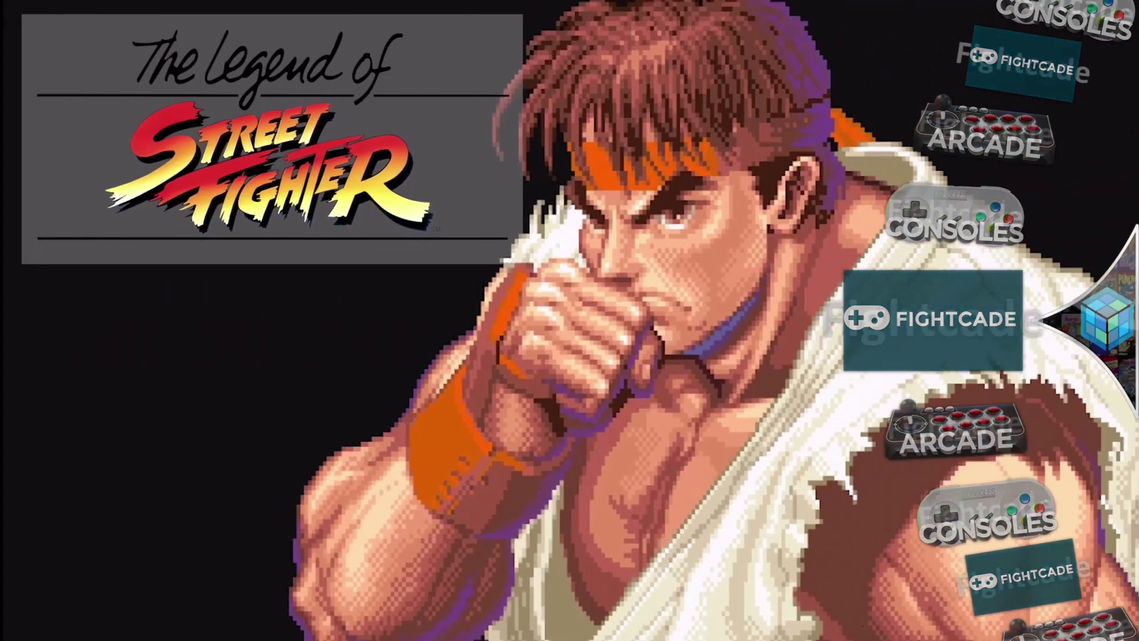
pyautogui.press('Return')
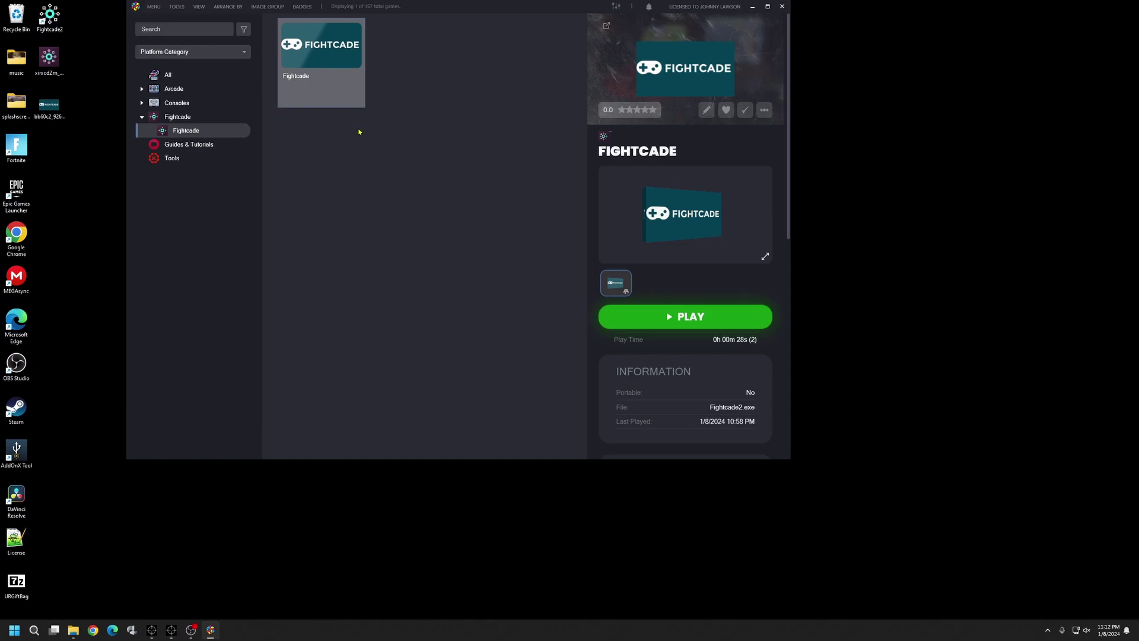
# - Open the Fightcade game's images folder from LaunchBox and go to the Clear Logo folder under Images\Fightcade
pyautogui.rightClick(348, 67)
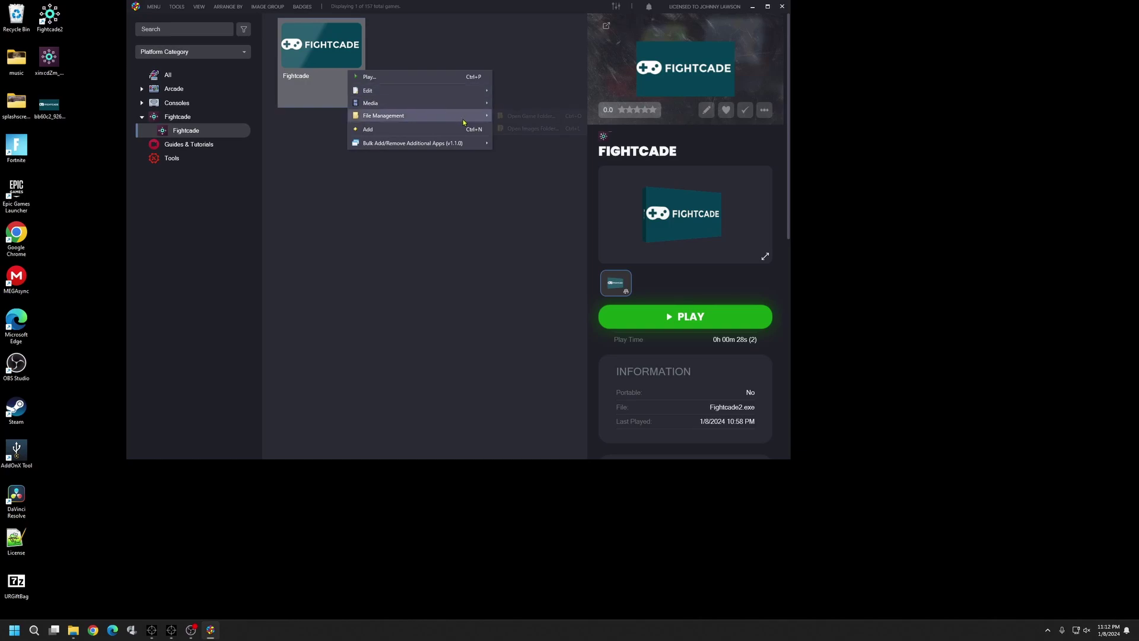
pyautogui.moveTo(451, 115)
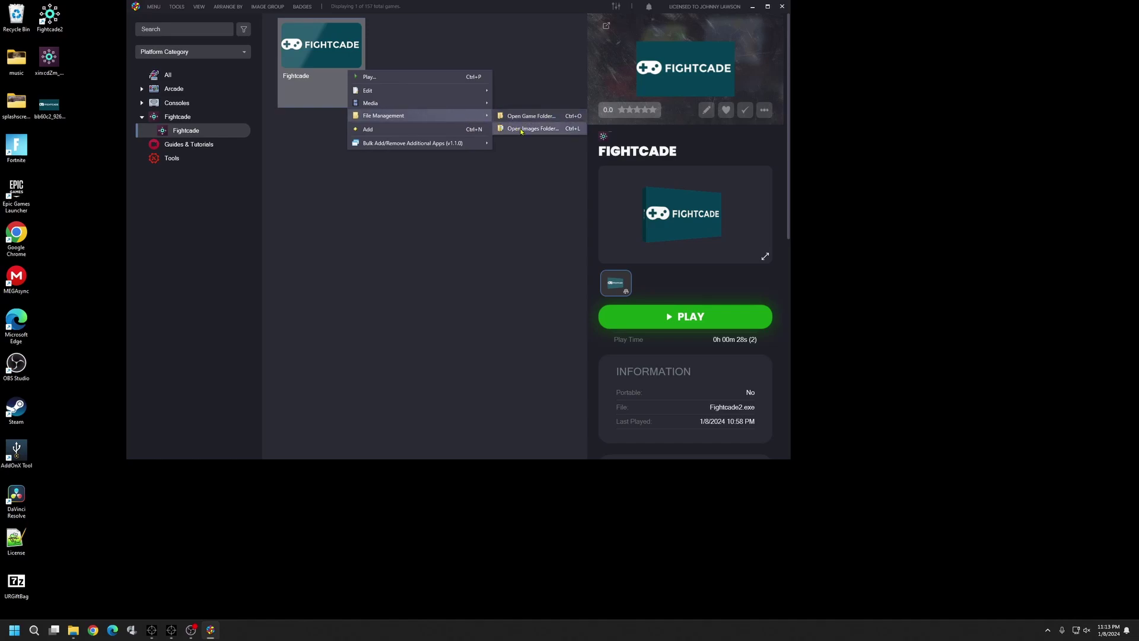
pyautogui.click(521, 129)
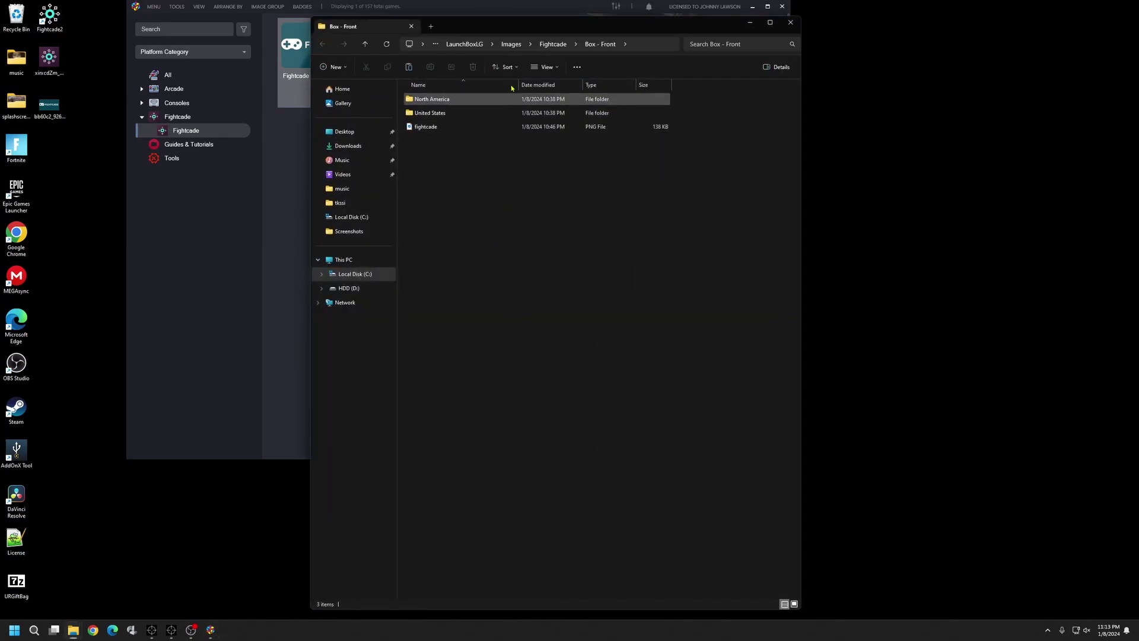
pyautogui.click(542, 44)
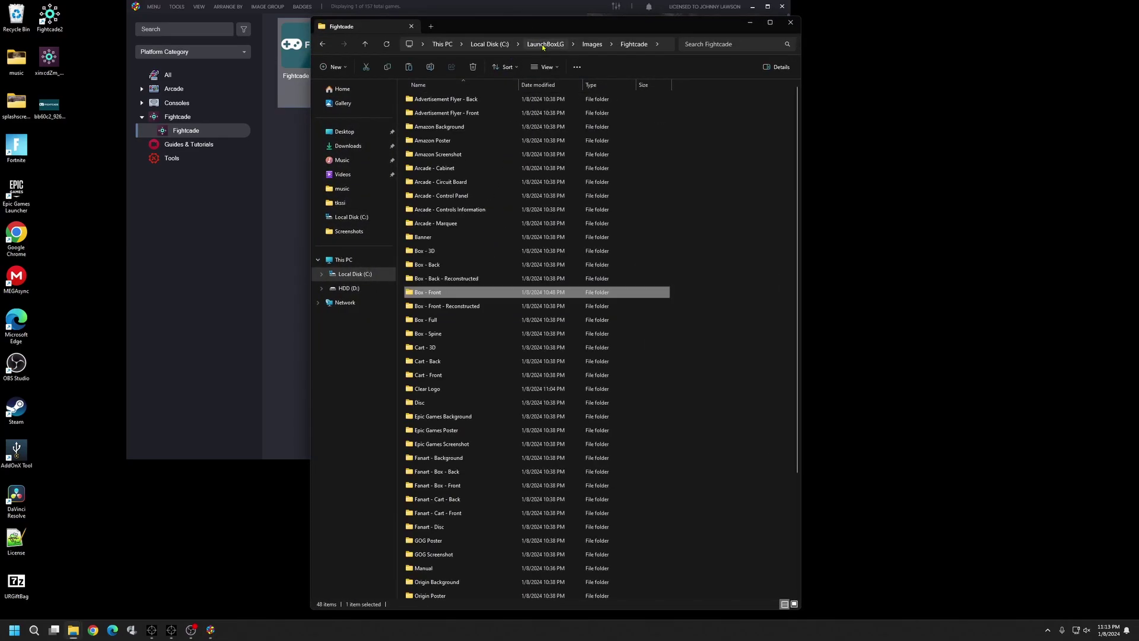
pyautogui.click(445, 389)
pyautogui.doubleClick(445, 388)
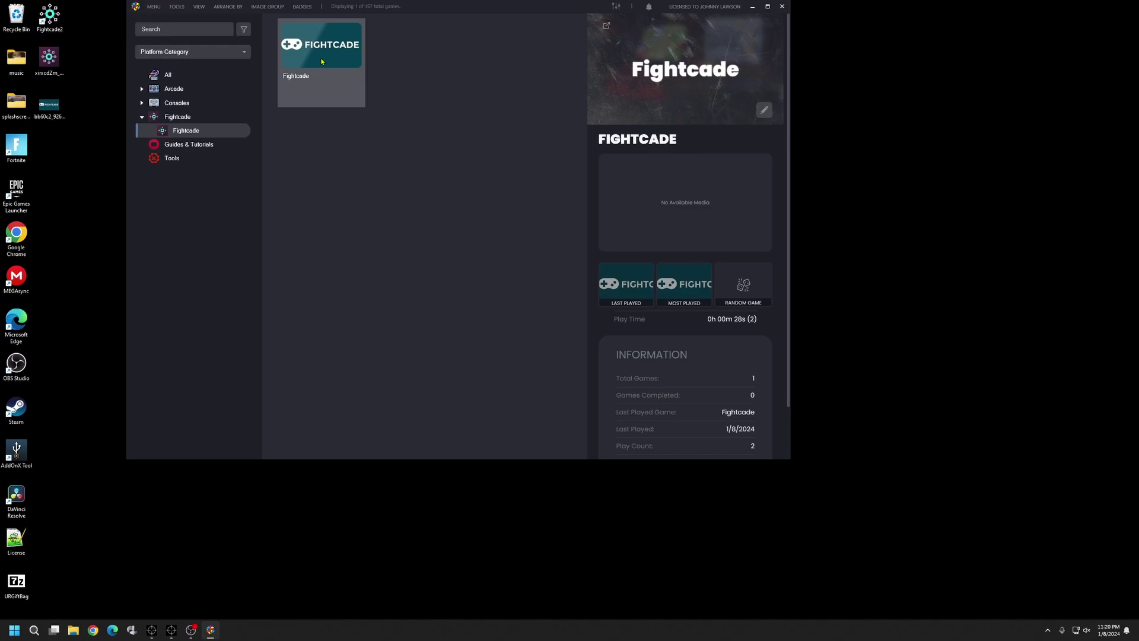
# - Edit the Fightcade game's media and remove its Video Snap entry Fightcade-01.mp4
pyautogui.rightClick(321, 61)
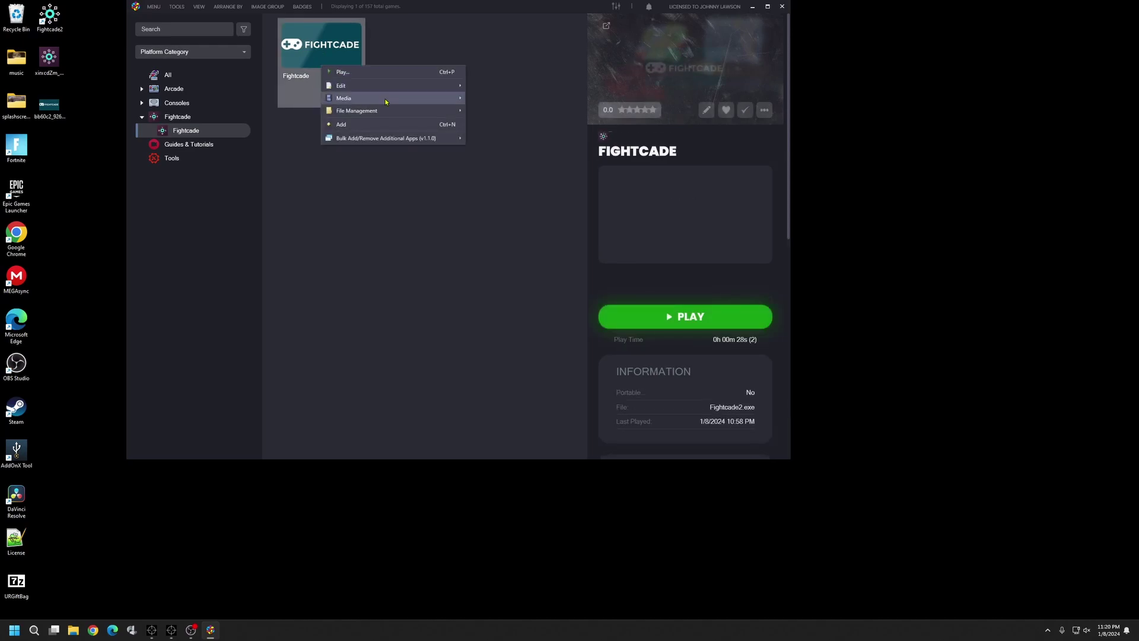
pyautogui.moveTo(439, 90)
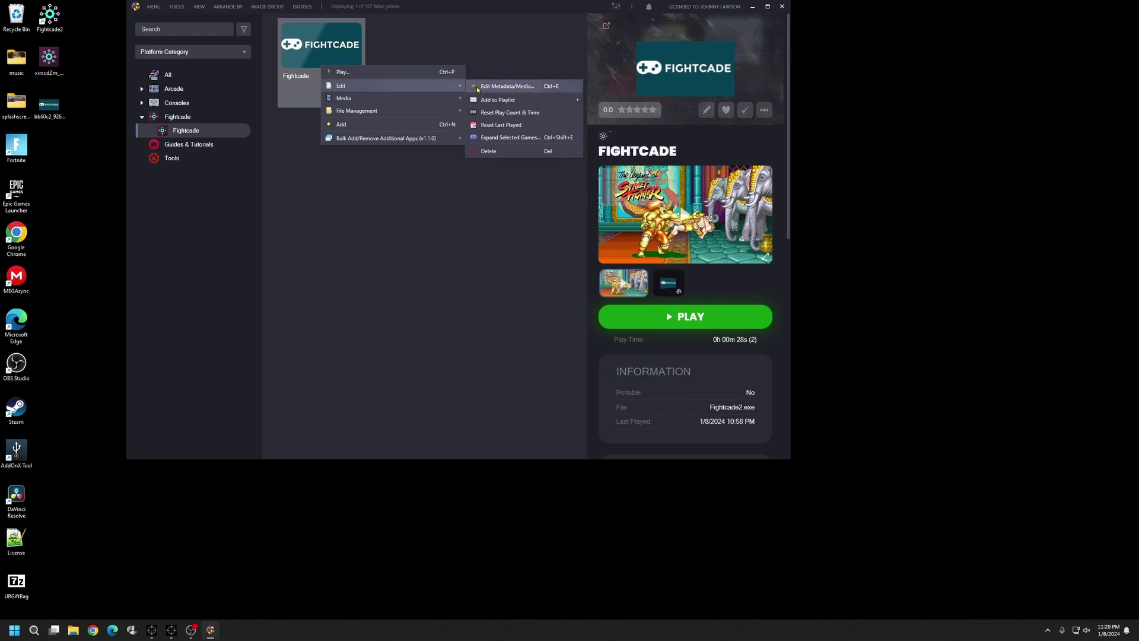
pyautogui.click(478, 87)
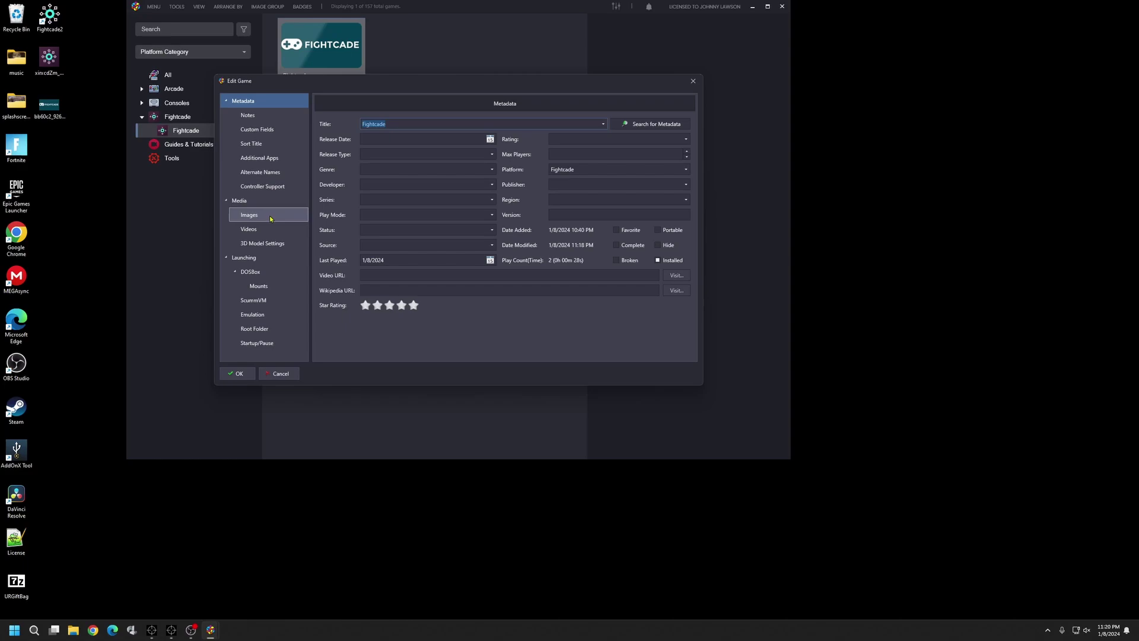
pyautogui.click(280, 237)
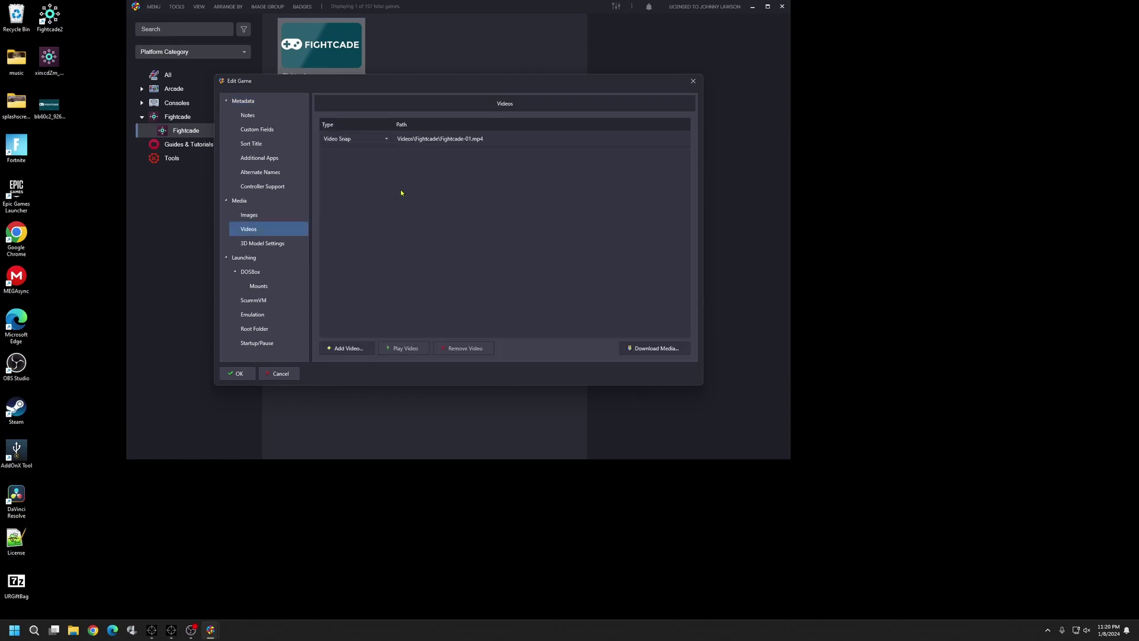
pyautogui.click(465, 143)
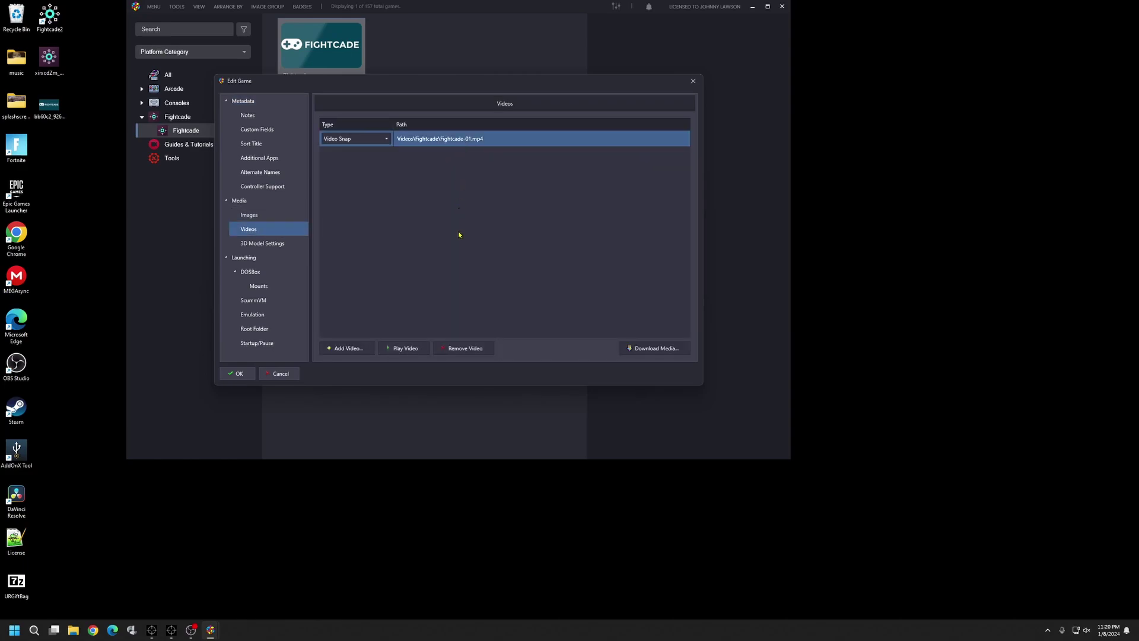
pyautogui.click(464, 350)
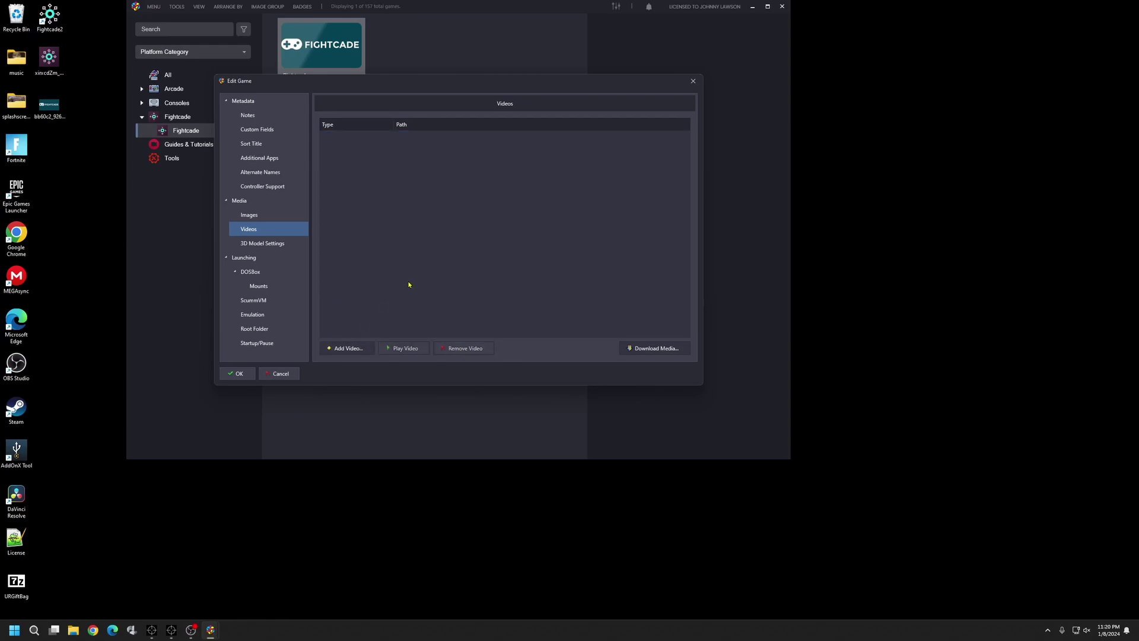
# - Add the Fightcade video from LaunchBoxLG\Videos\Platform Categories as the game's Video Snap and save the game
pyautogui.click(343, 348)
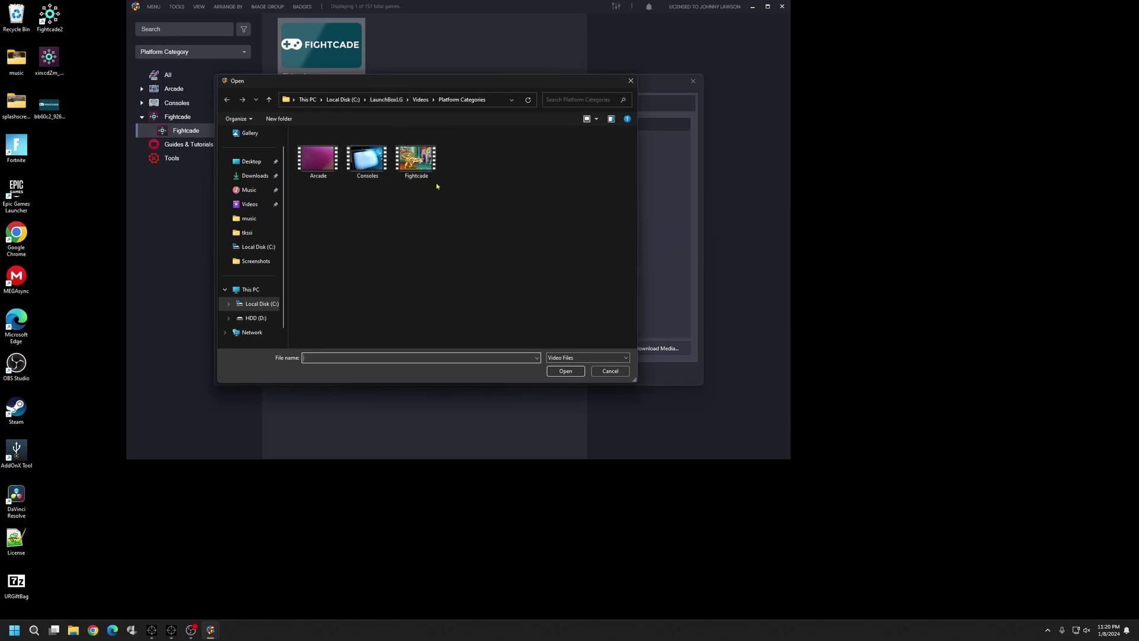
pyautogui.click(388, 99)
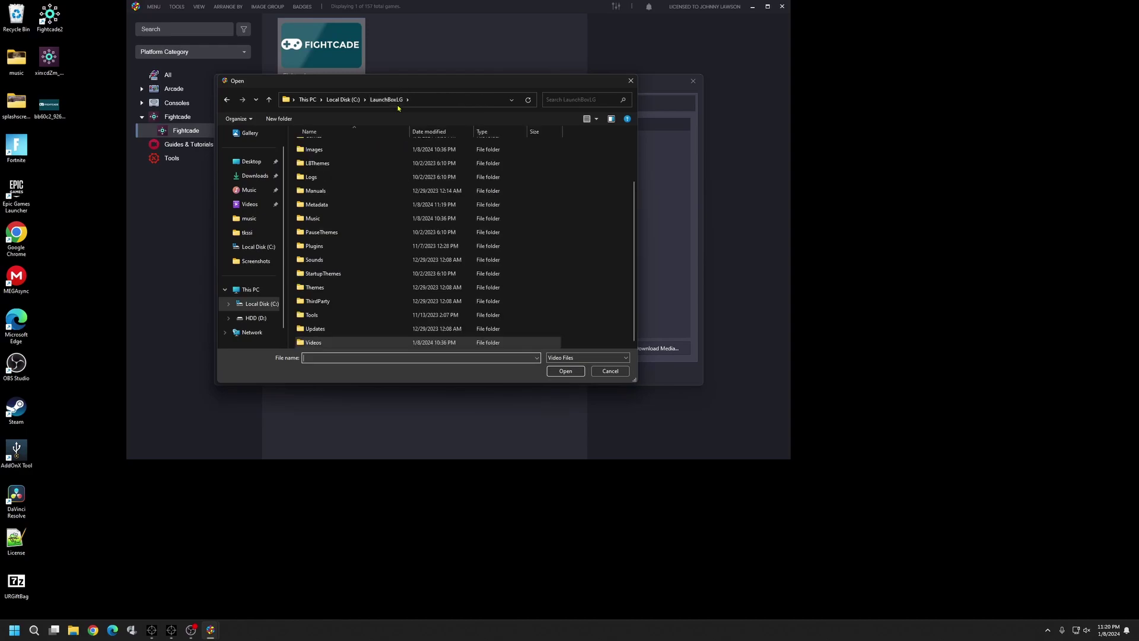
pyautogui.doubleClick(336, 343)
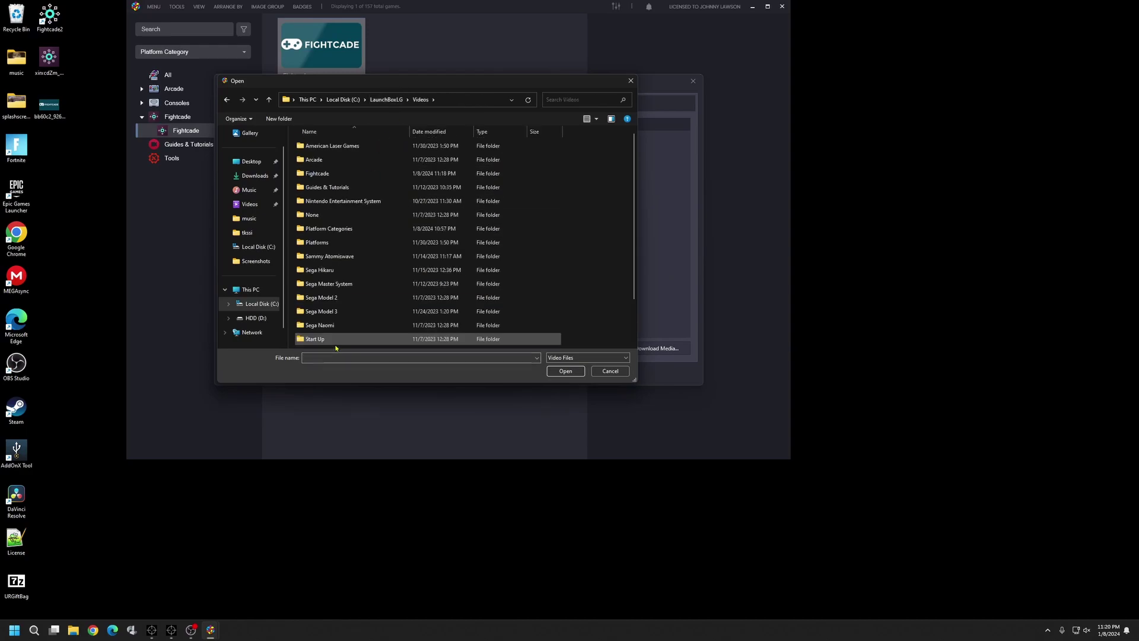
pyautogui.doubleClick(328, 231)
pyautogui.click(409, 166)
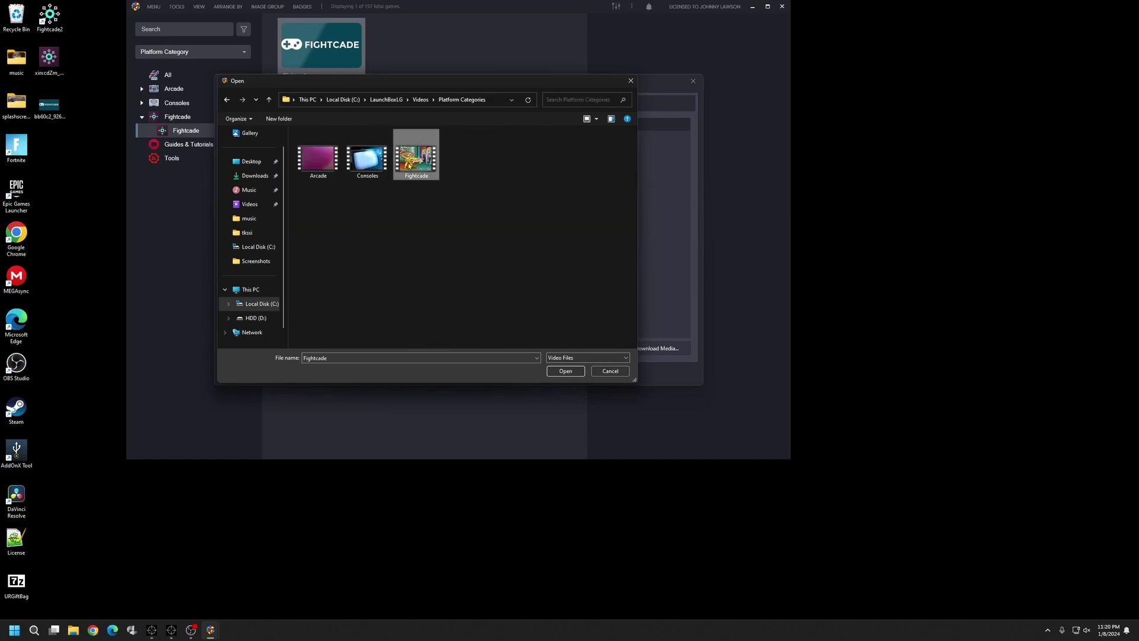
pyautogui.click(556, 371)
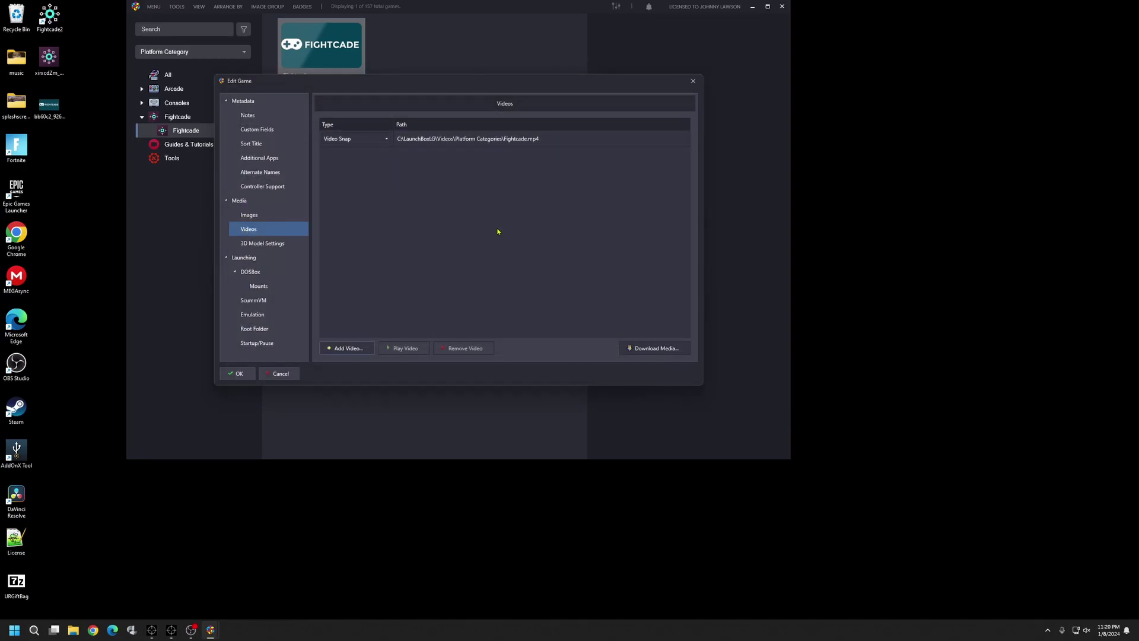
pyautogui.click(239, 373)
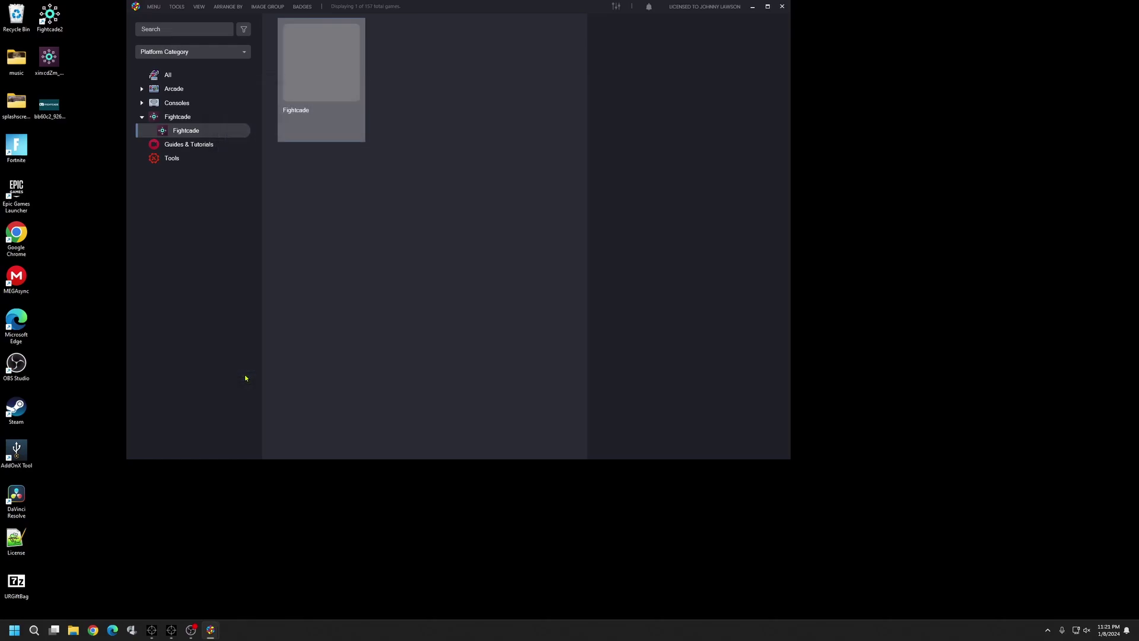
# - Check the Fightcade game's video preview in its details and review its editing options
pyautogui.rightClick(314, 109)
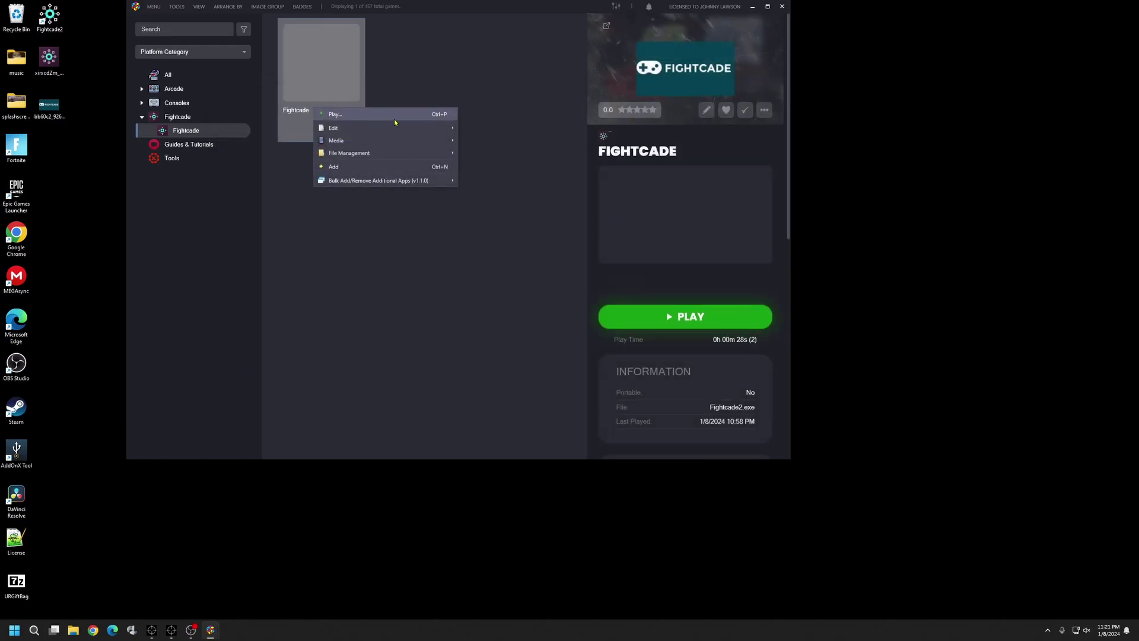
pyautogui.moveTo(415, 128)
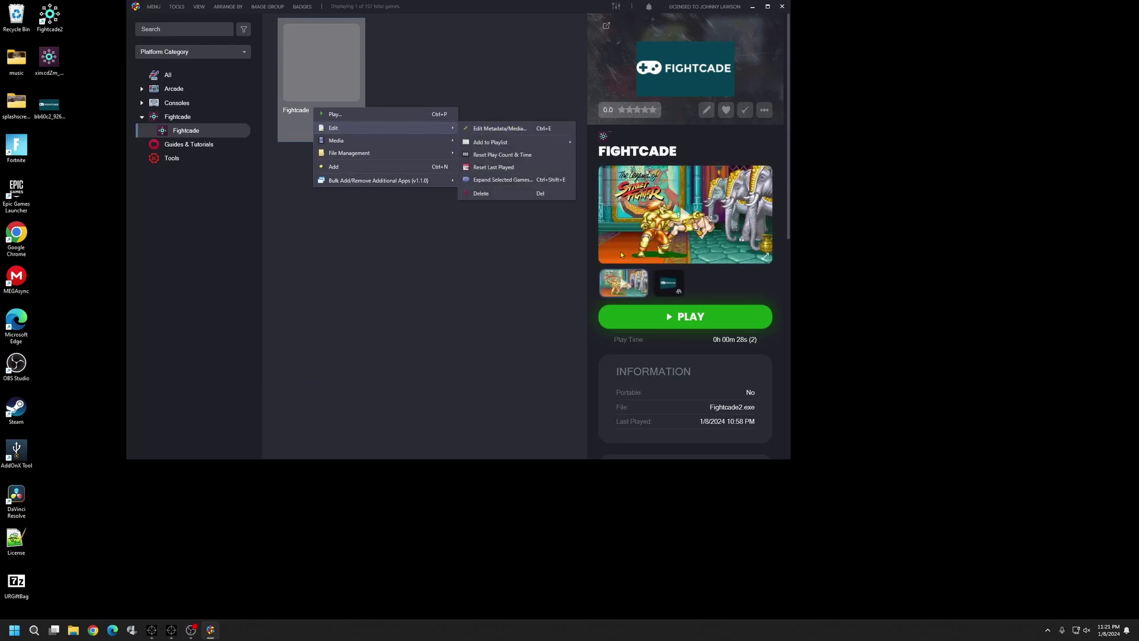
pyautogui.click(517, 296)
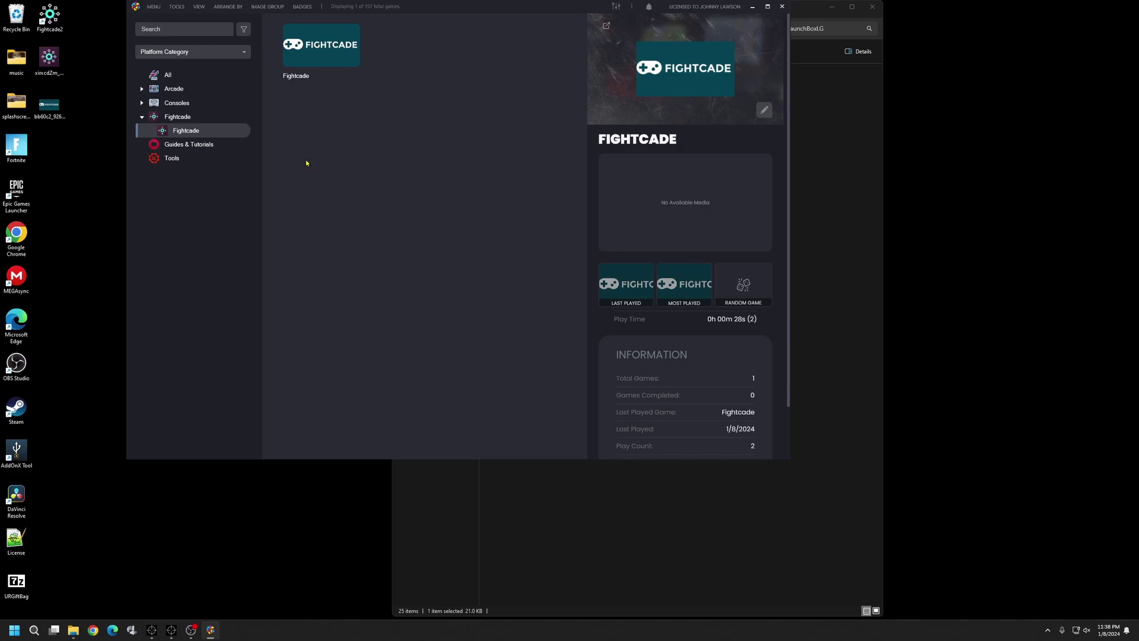
# - Switch between the Fightcade category and its nested platform to compare their videos and clear logos
pyautogui.click(193, 117)
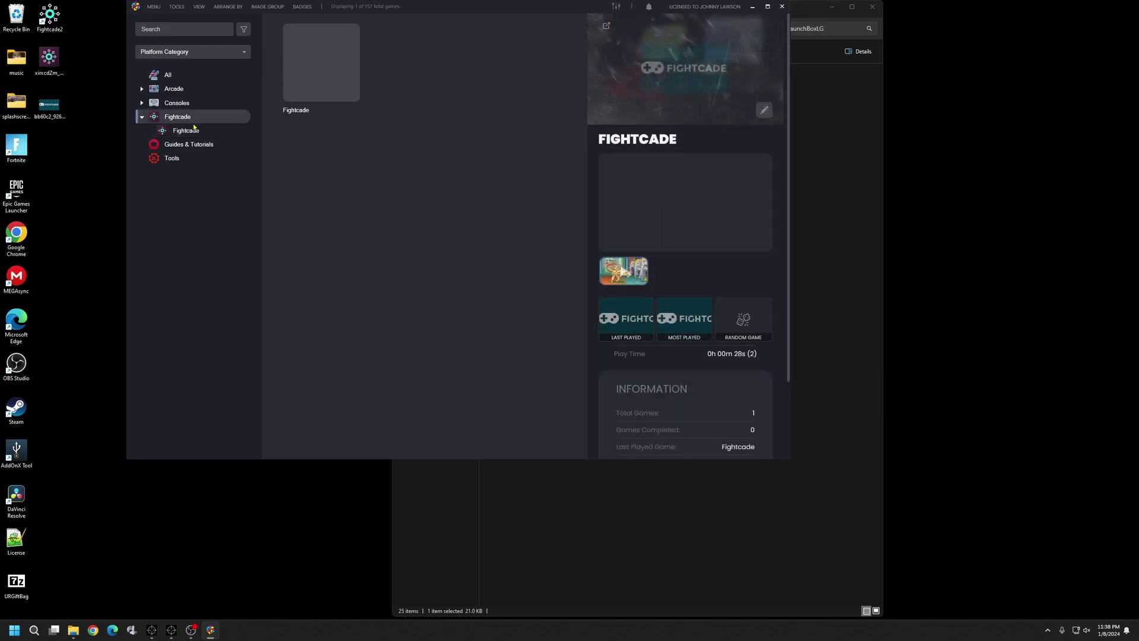
pyautogui.click(198, 131)
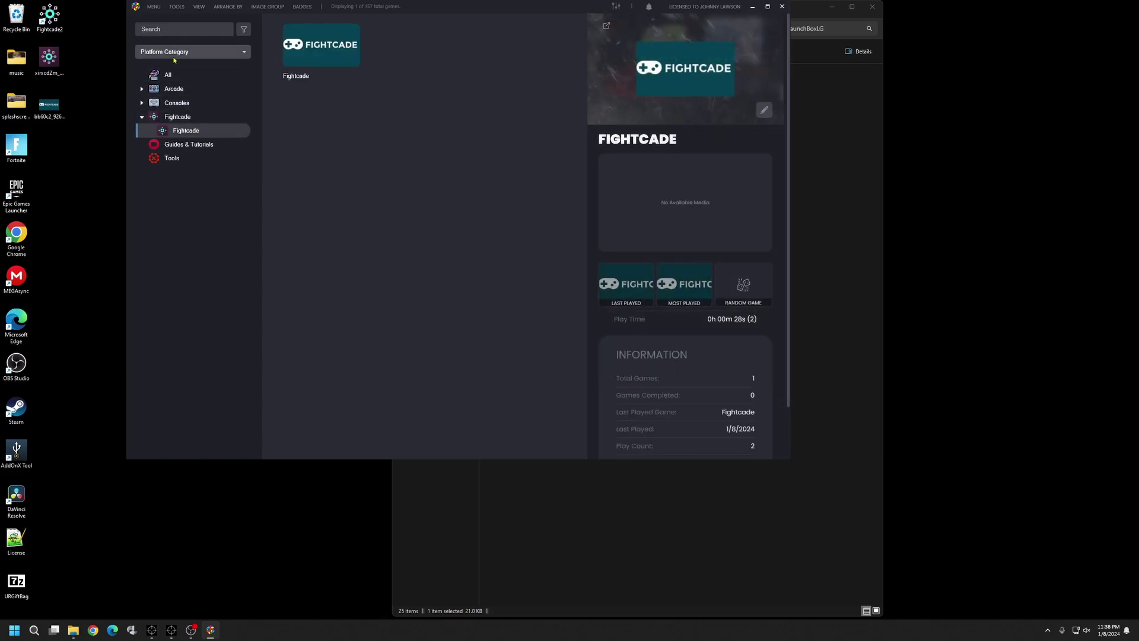
pyautogui.click(190, 117)
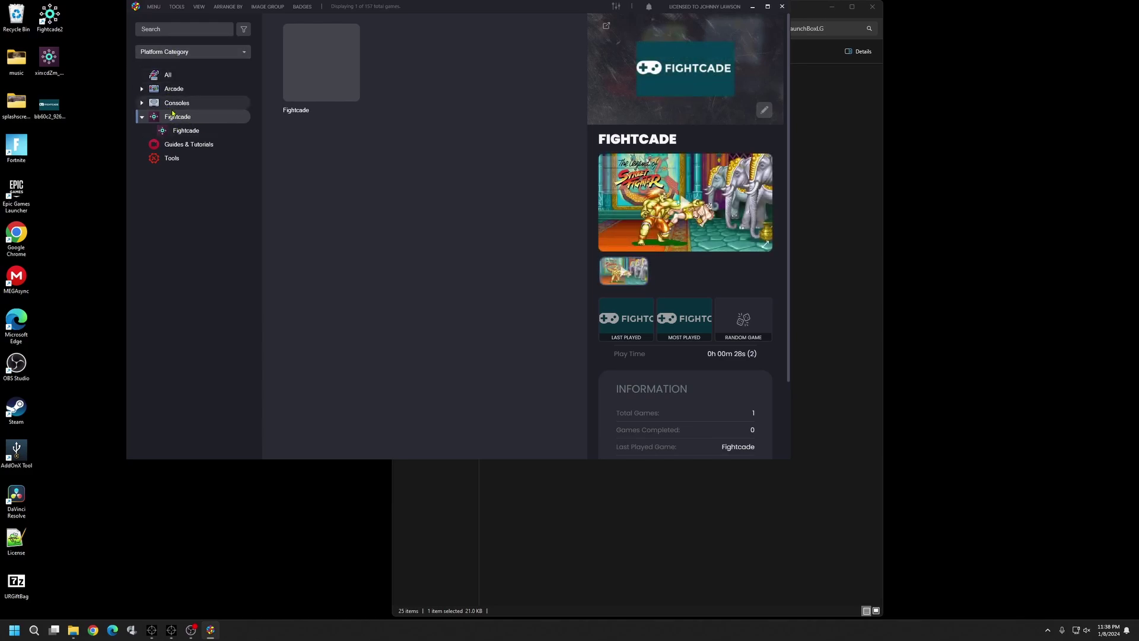
# - Edit the Fightcade platform nested under the Fightcade category and remove its existing Clear Logo image
pyautogui.click(190, 131)
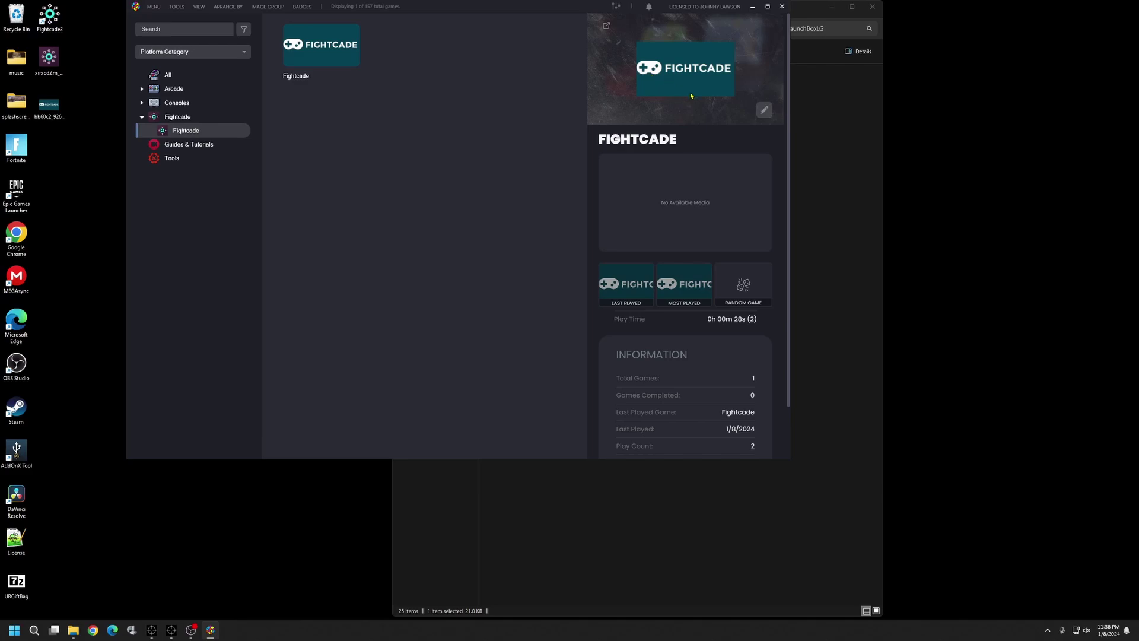
pyautogui.click(769, 112)
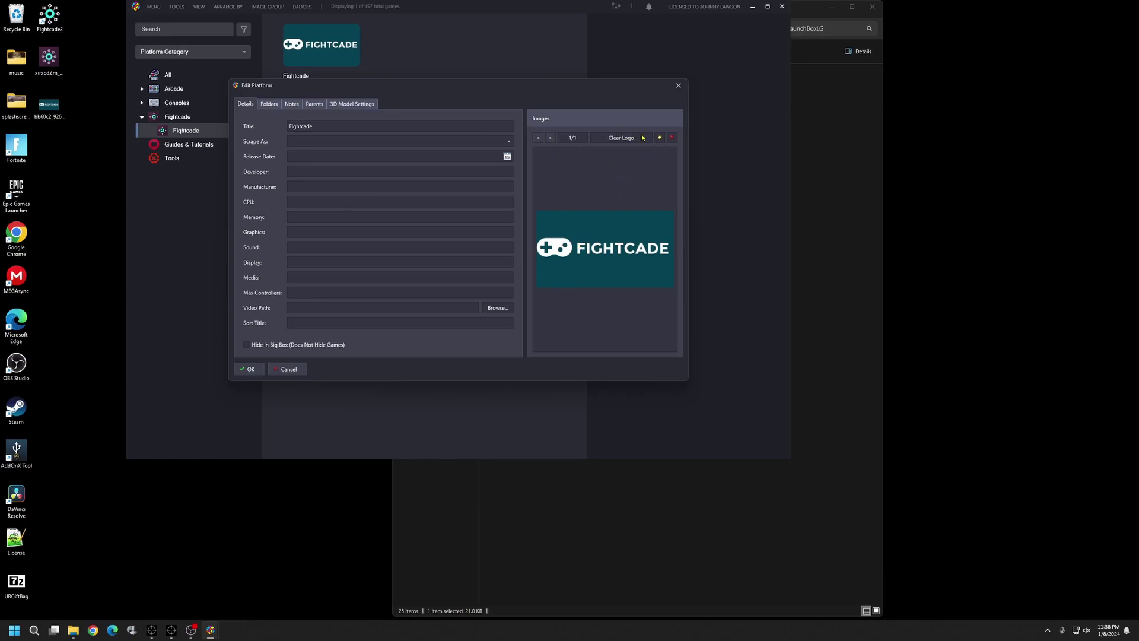
pyautogui.click(673, 138)
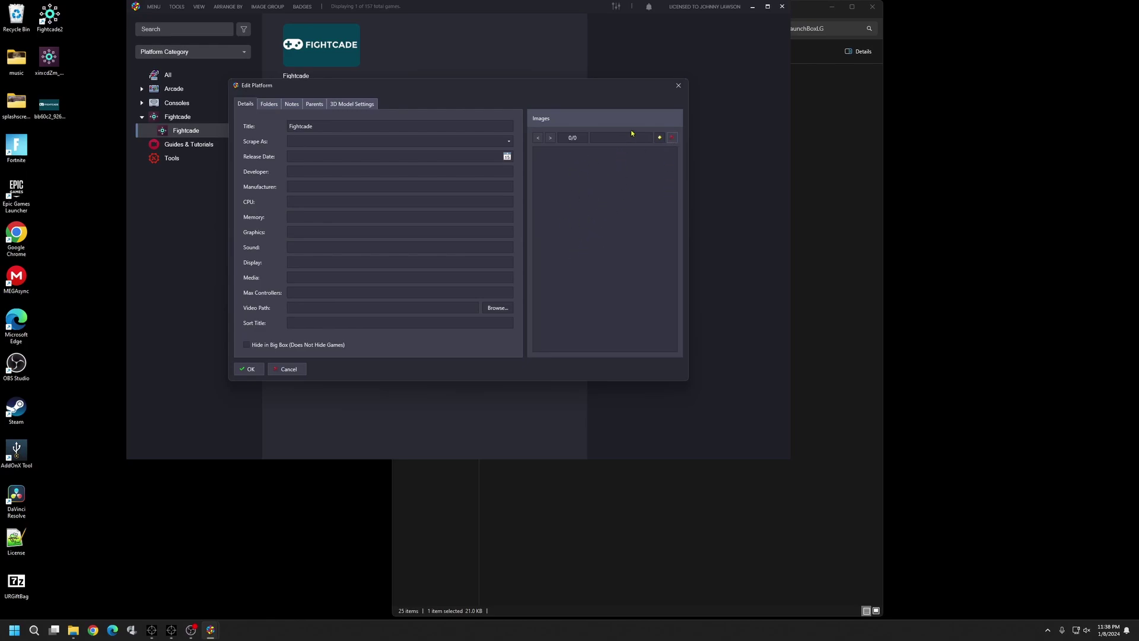
# - Add the fightcade PNG from LaunchBoxLG\Images\Fightcade\Box - Front as the platform's Clear Logo and save the platform
pyautogui.click(658, 139)
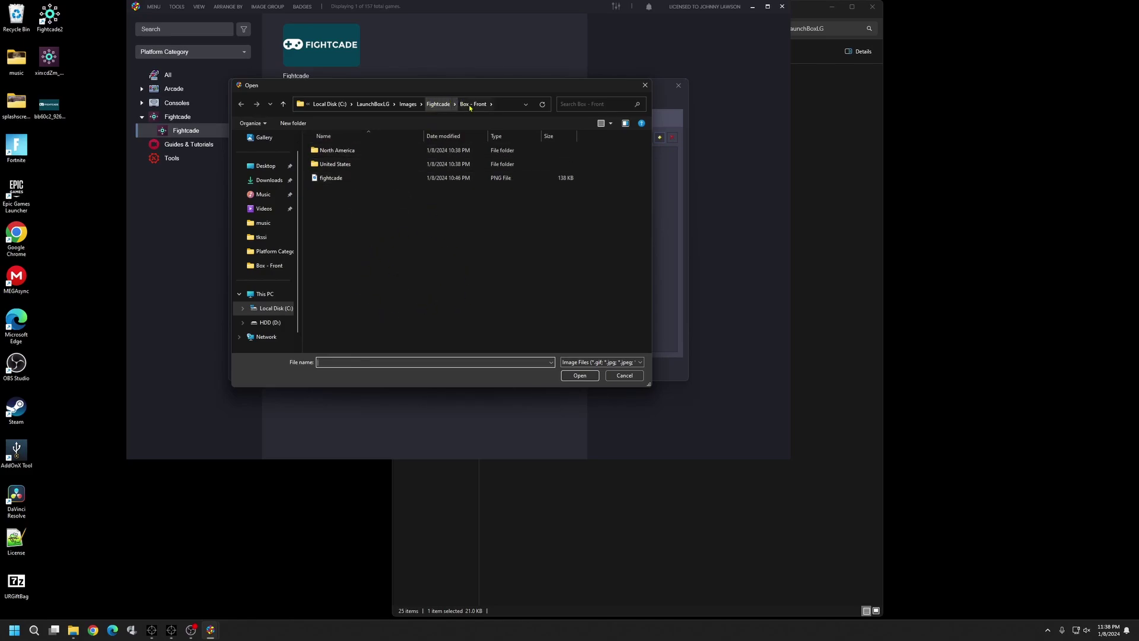
pyautogui.click(363, 184)
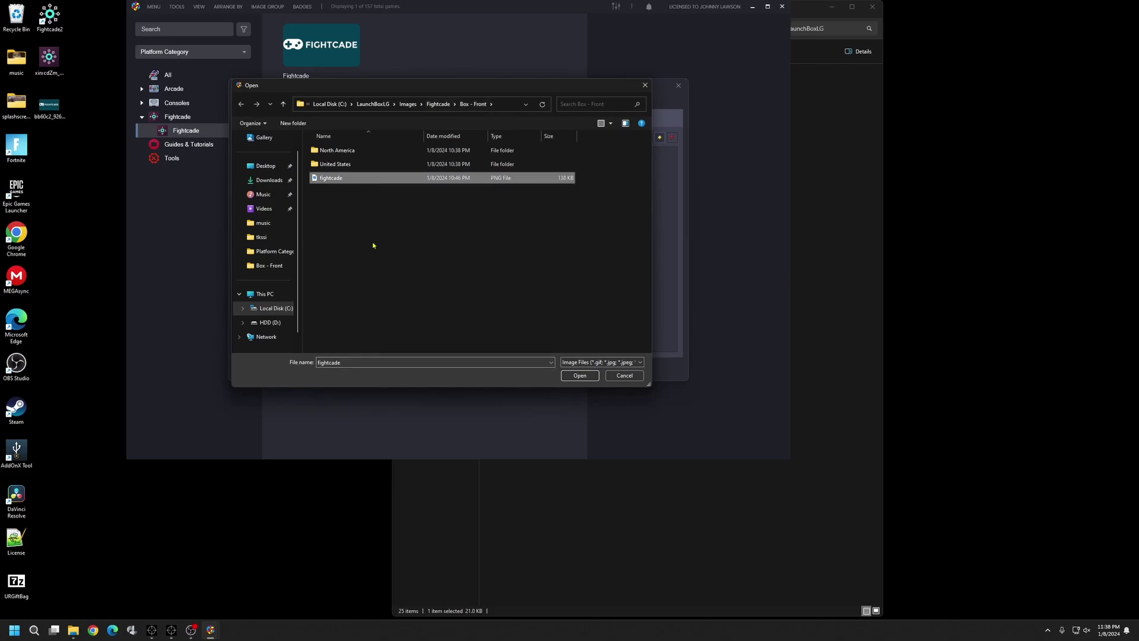
pyautogui.click(590, 376)
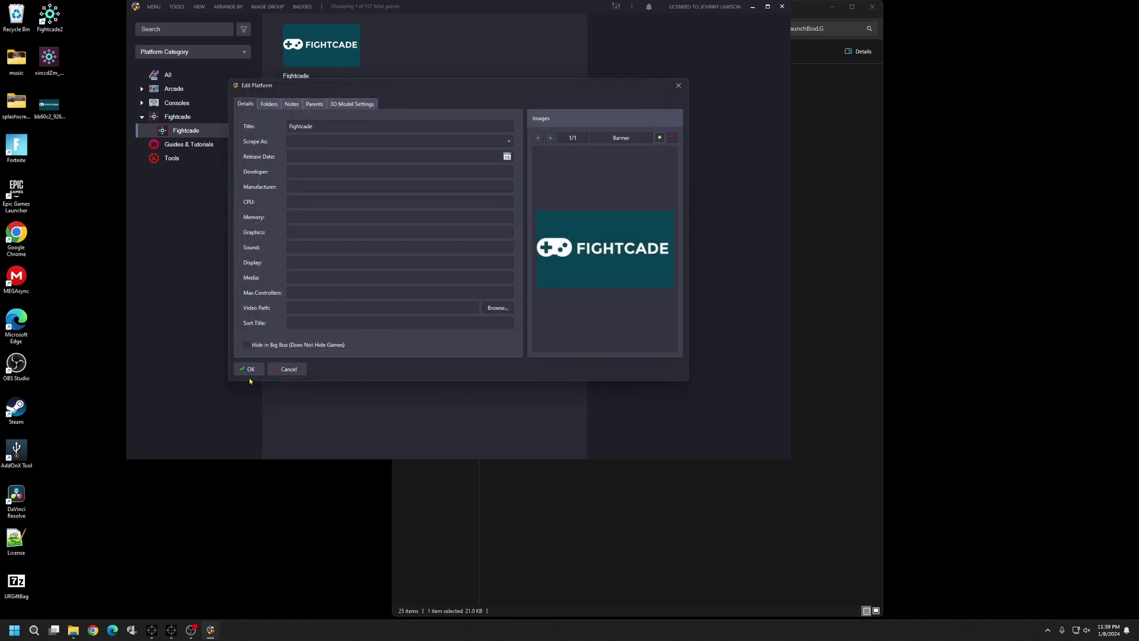
pyautogui.click(625, 140)
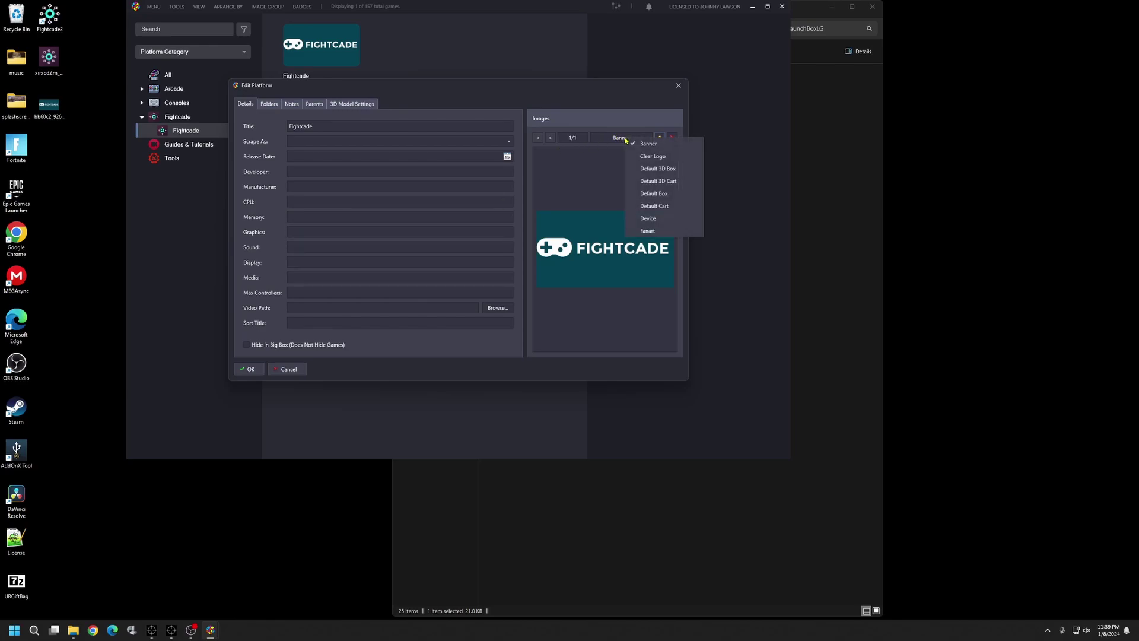
pyautogui.click(653, 157)
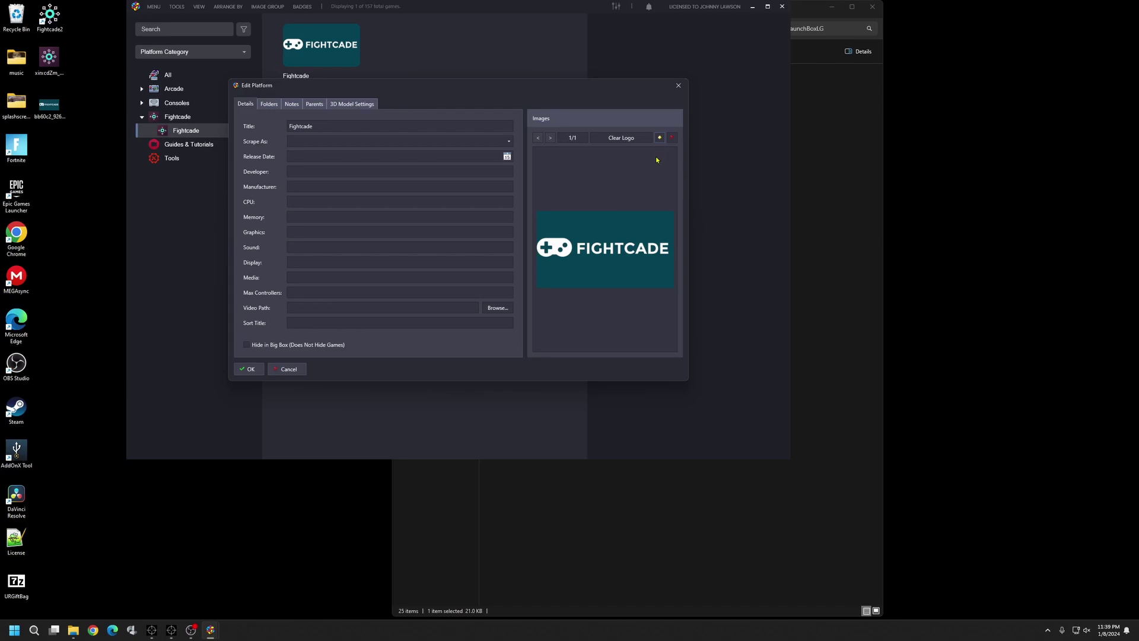
pyautogui.click(246, 368)
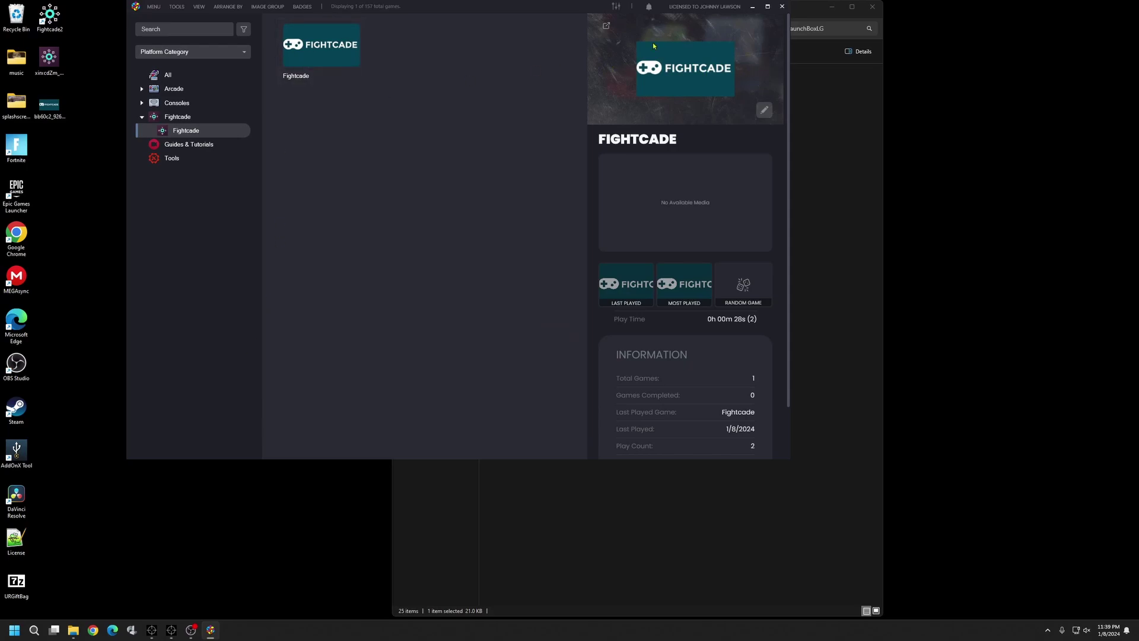
# - Switch to Big Box, choose Platform Wheel 1 as the Unified view, and return to the category wheel
pyautogui.click(152, 8)
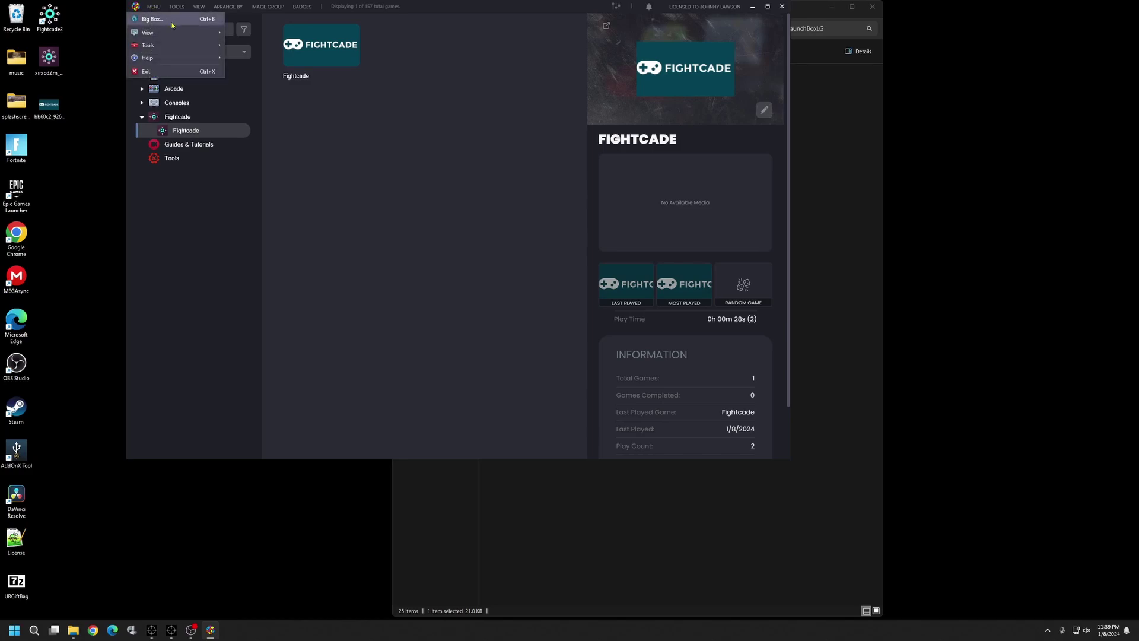
pyautogui.click(172, 23)
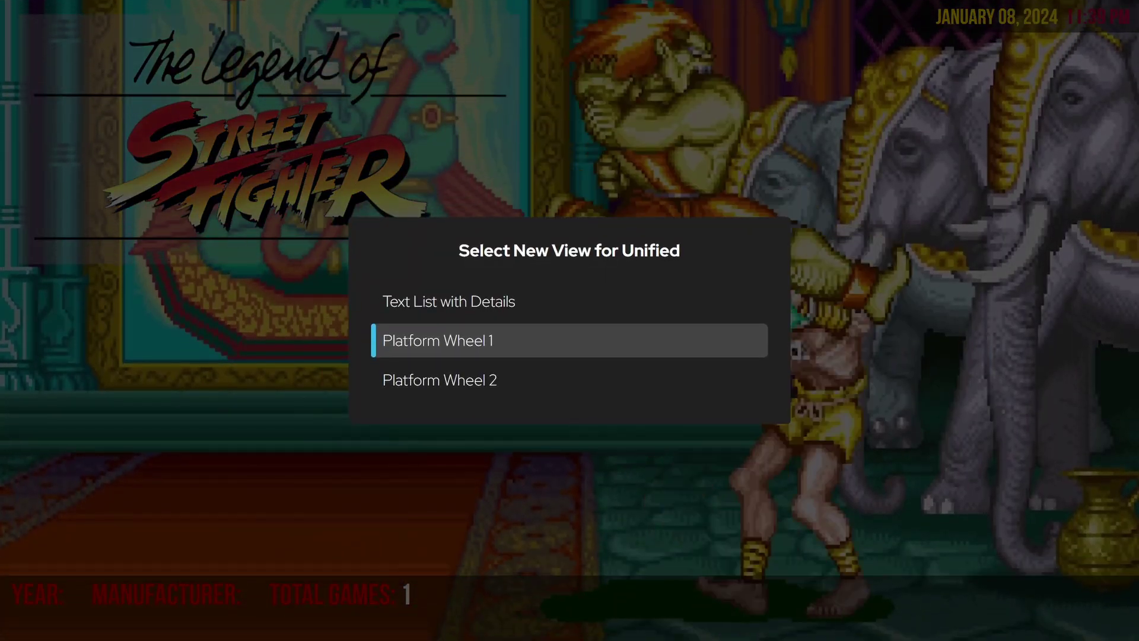
pyautogui.press('Return')
pyautogui.press('Escape')
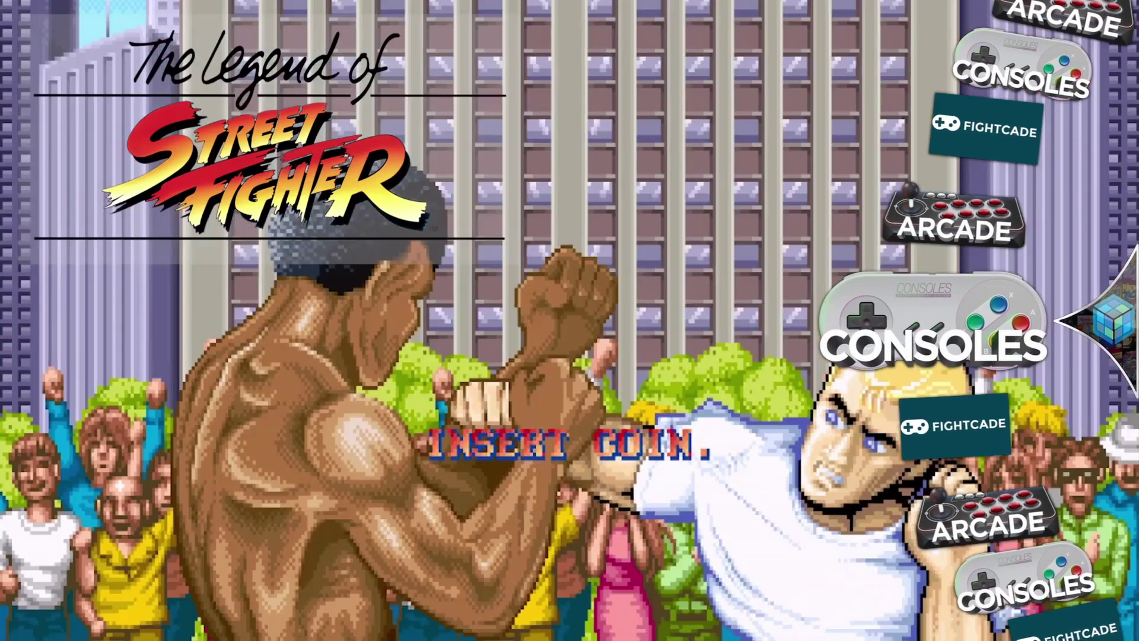
# - Open the Fightcade category from the wheel and check how its platform and game are displayed
pyautogui.press('Down')
pyautogui.press('Return')
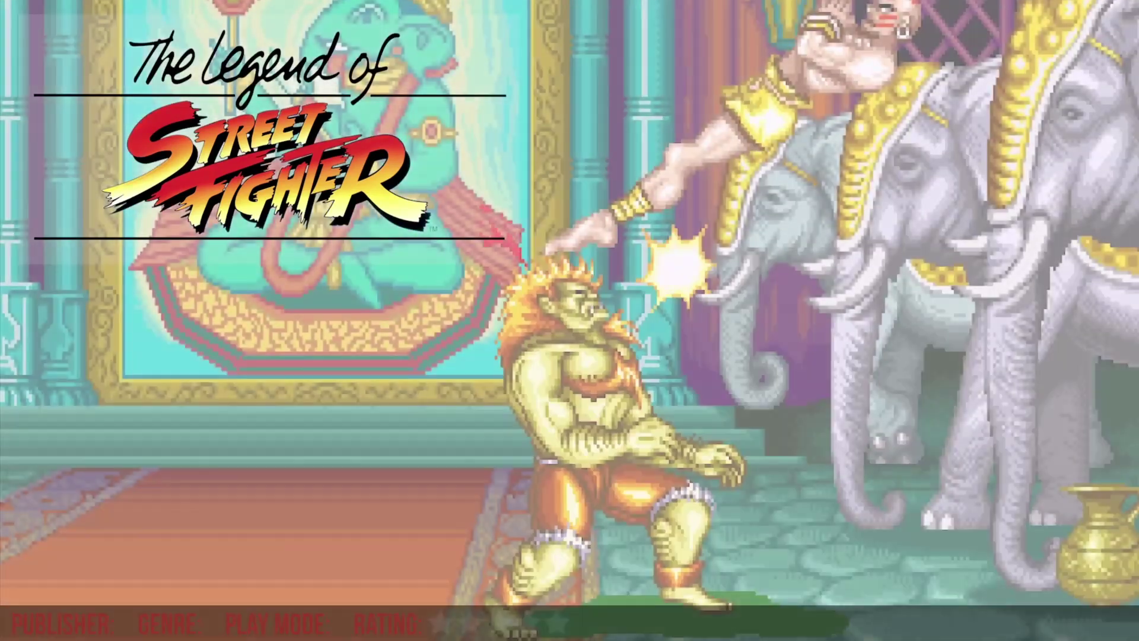
pyautogui.press('Return')
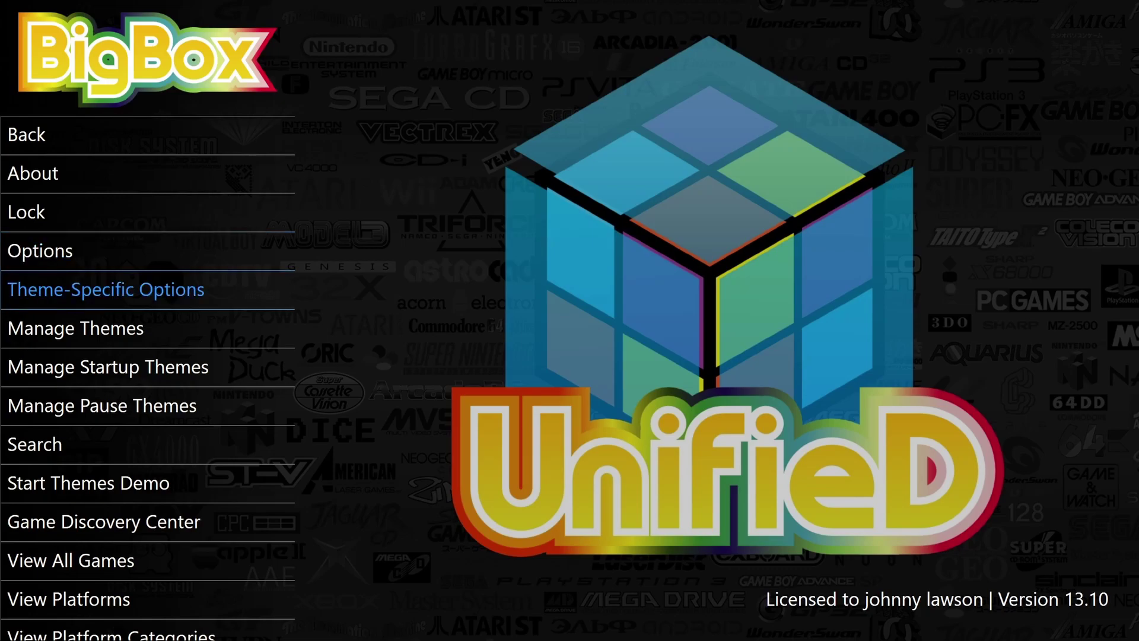
# - Refresh all images in Big Box's Image Cache options and return to the category wheel
pyautogui.press('Return')
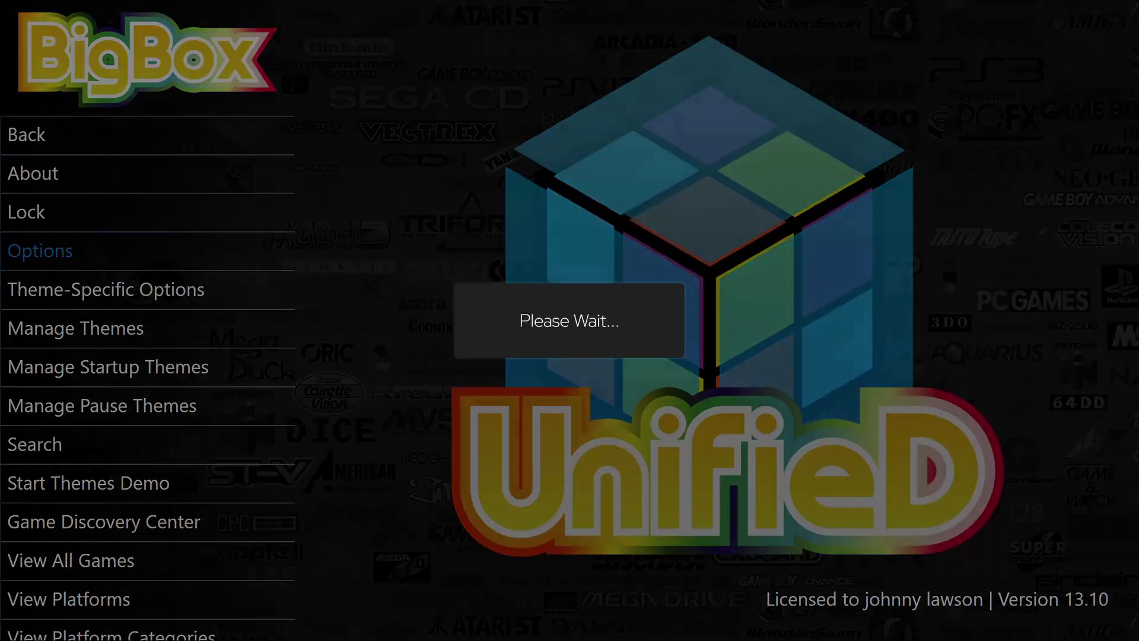
pyautogui.press('Down')
pyautogui.press('Down')
pyautogui.press('Down')
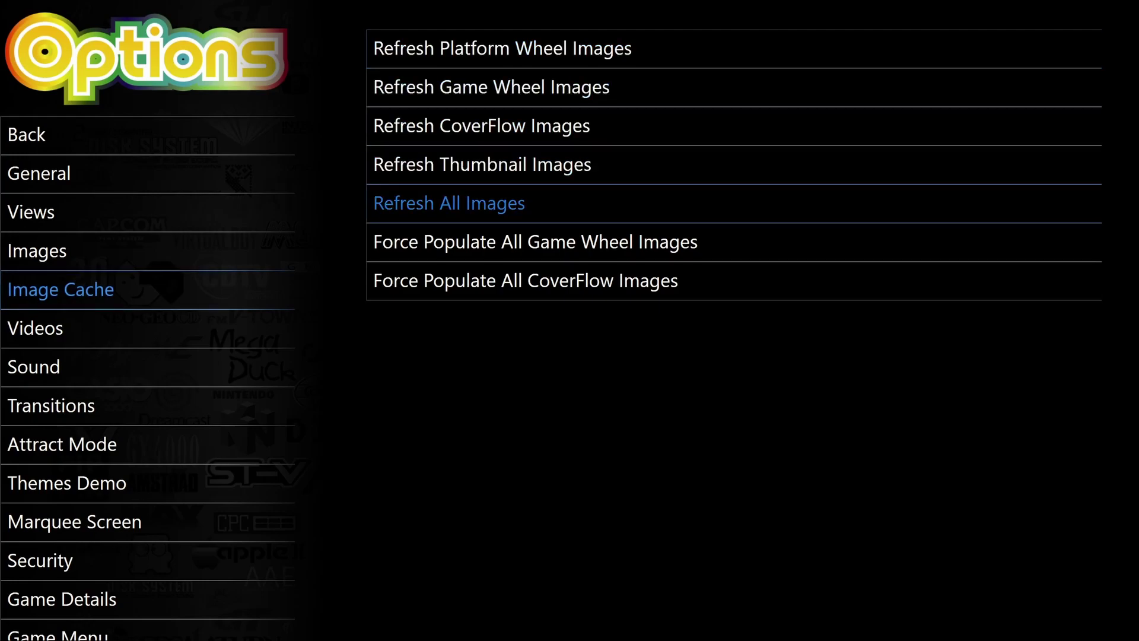
pyautogui.press('Return')
pyautogui.press('Escape')
pyautogui.press('Escape')
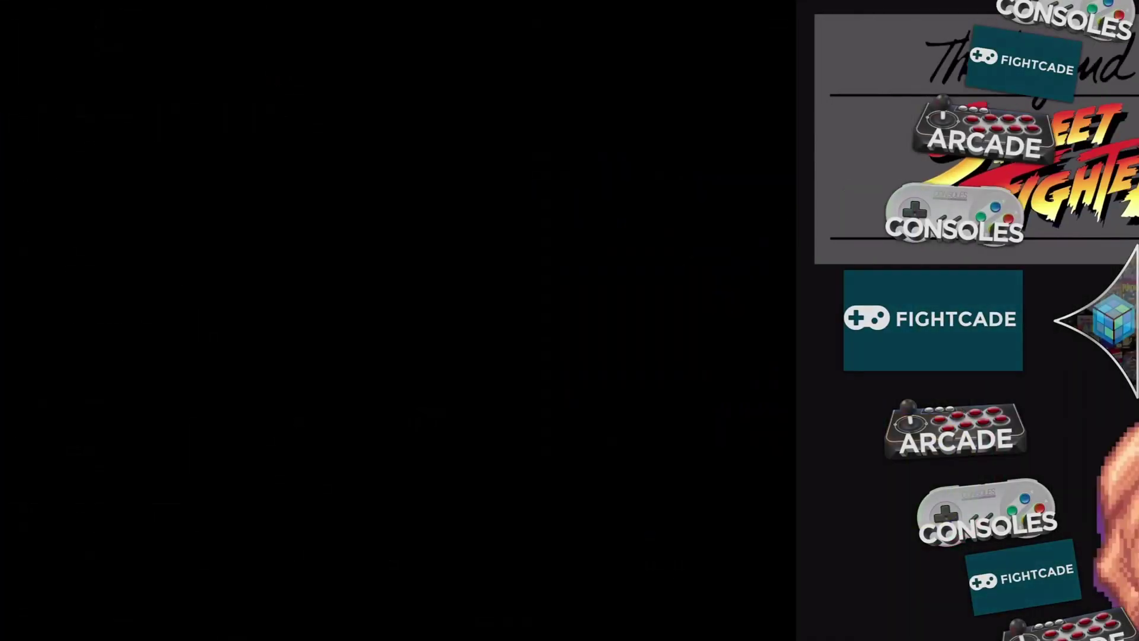